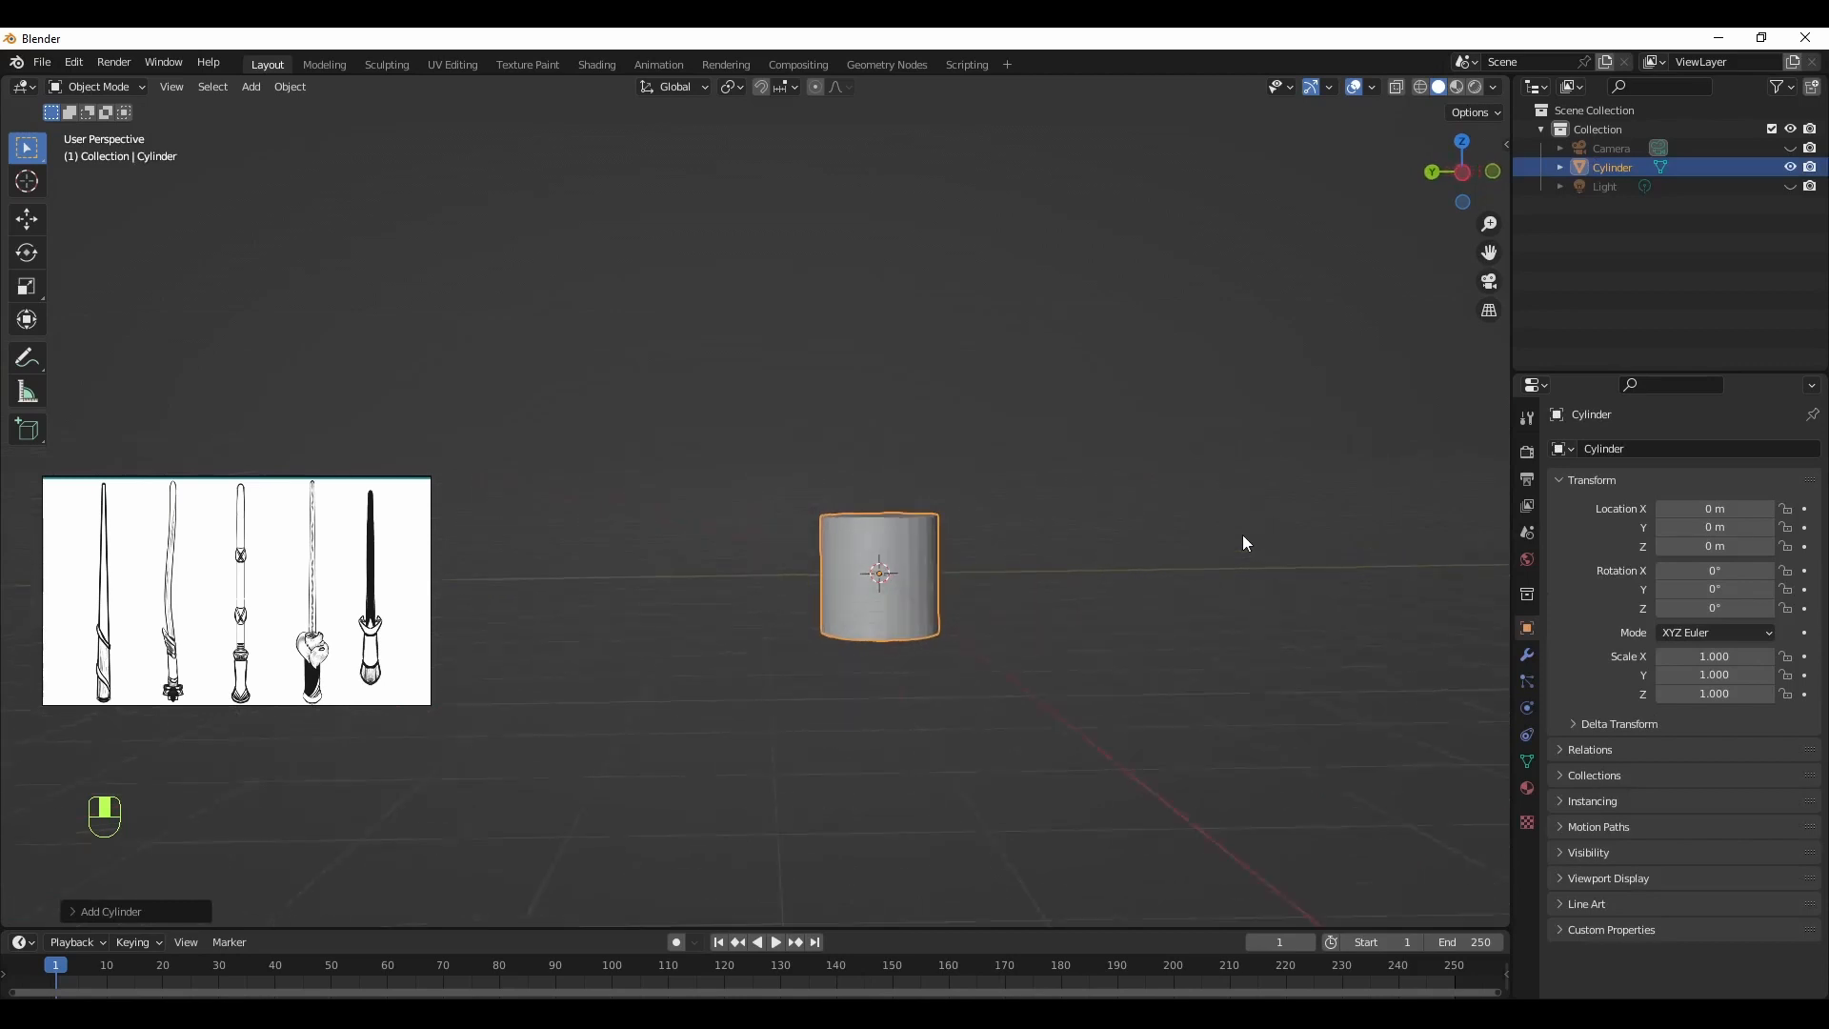
# Put the cylinder into Edit Mode and show it in the front orthographic view
pyautogui.press('Tab')
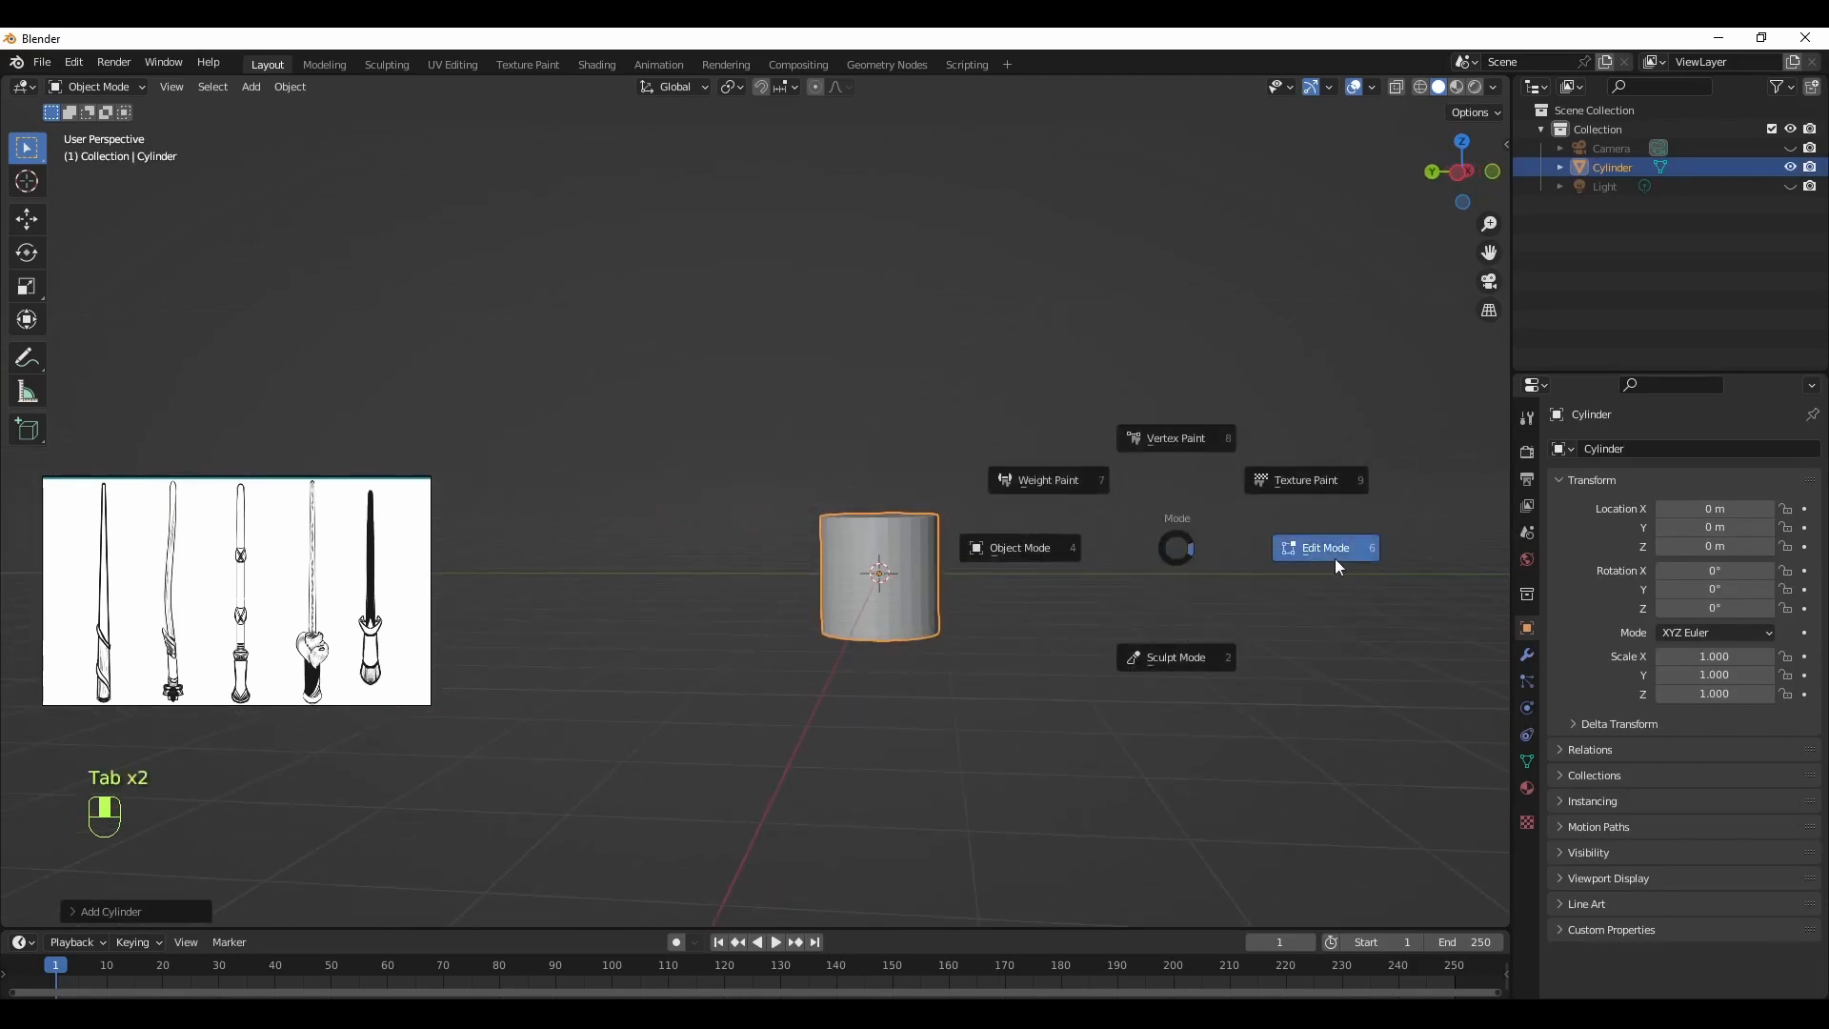
pyautogui.click(1334, 558)
pyautogui.press('`')
pyautogui.click(1212, 524)
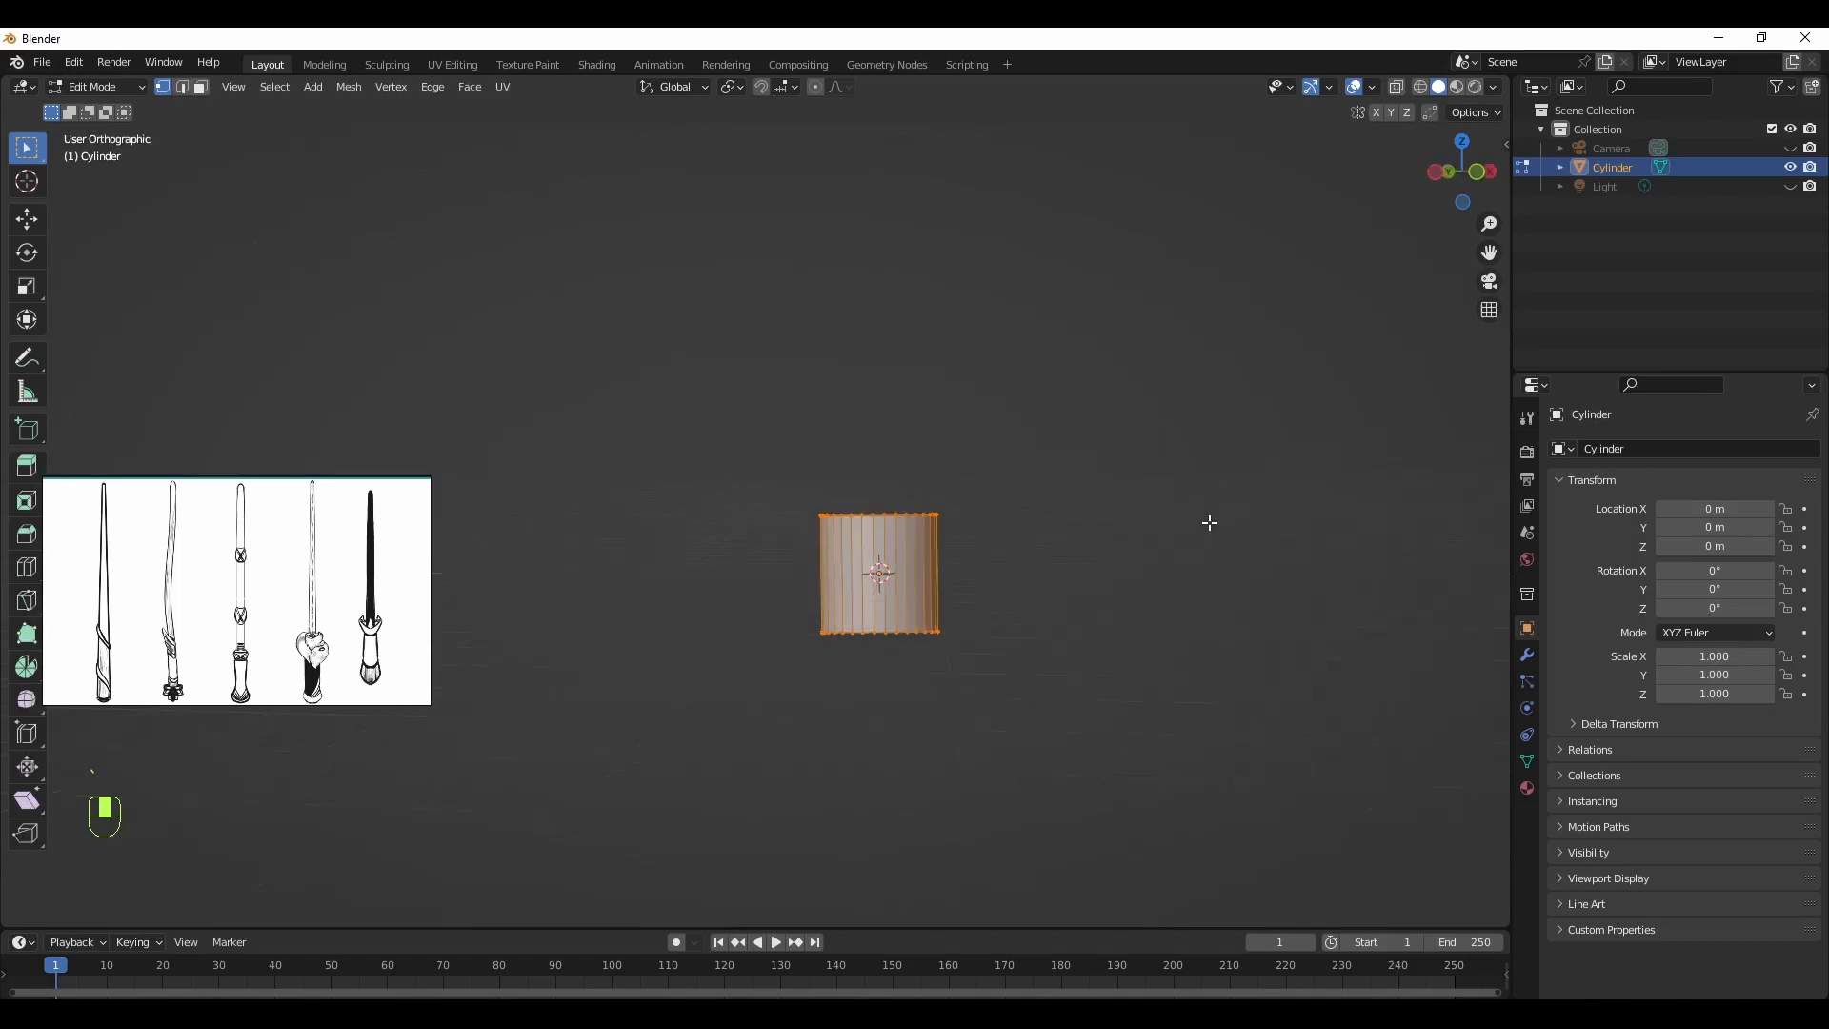
pyautogui.keyDown('shift'); pyautogui.moveTo(1229, 639); pyautogui.dragTo(1119, 602, button='middle'); pyautogui.keyUp('shift')
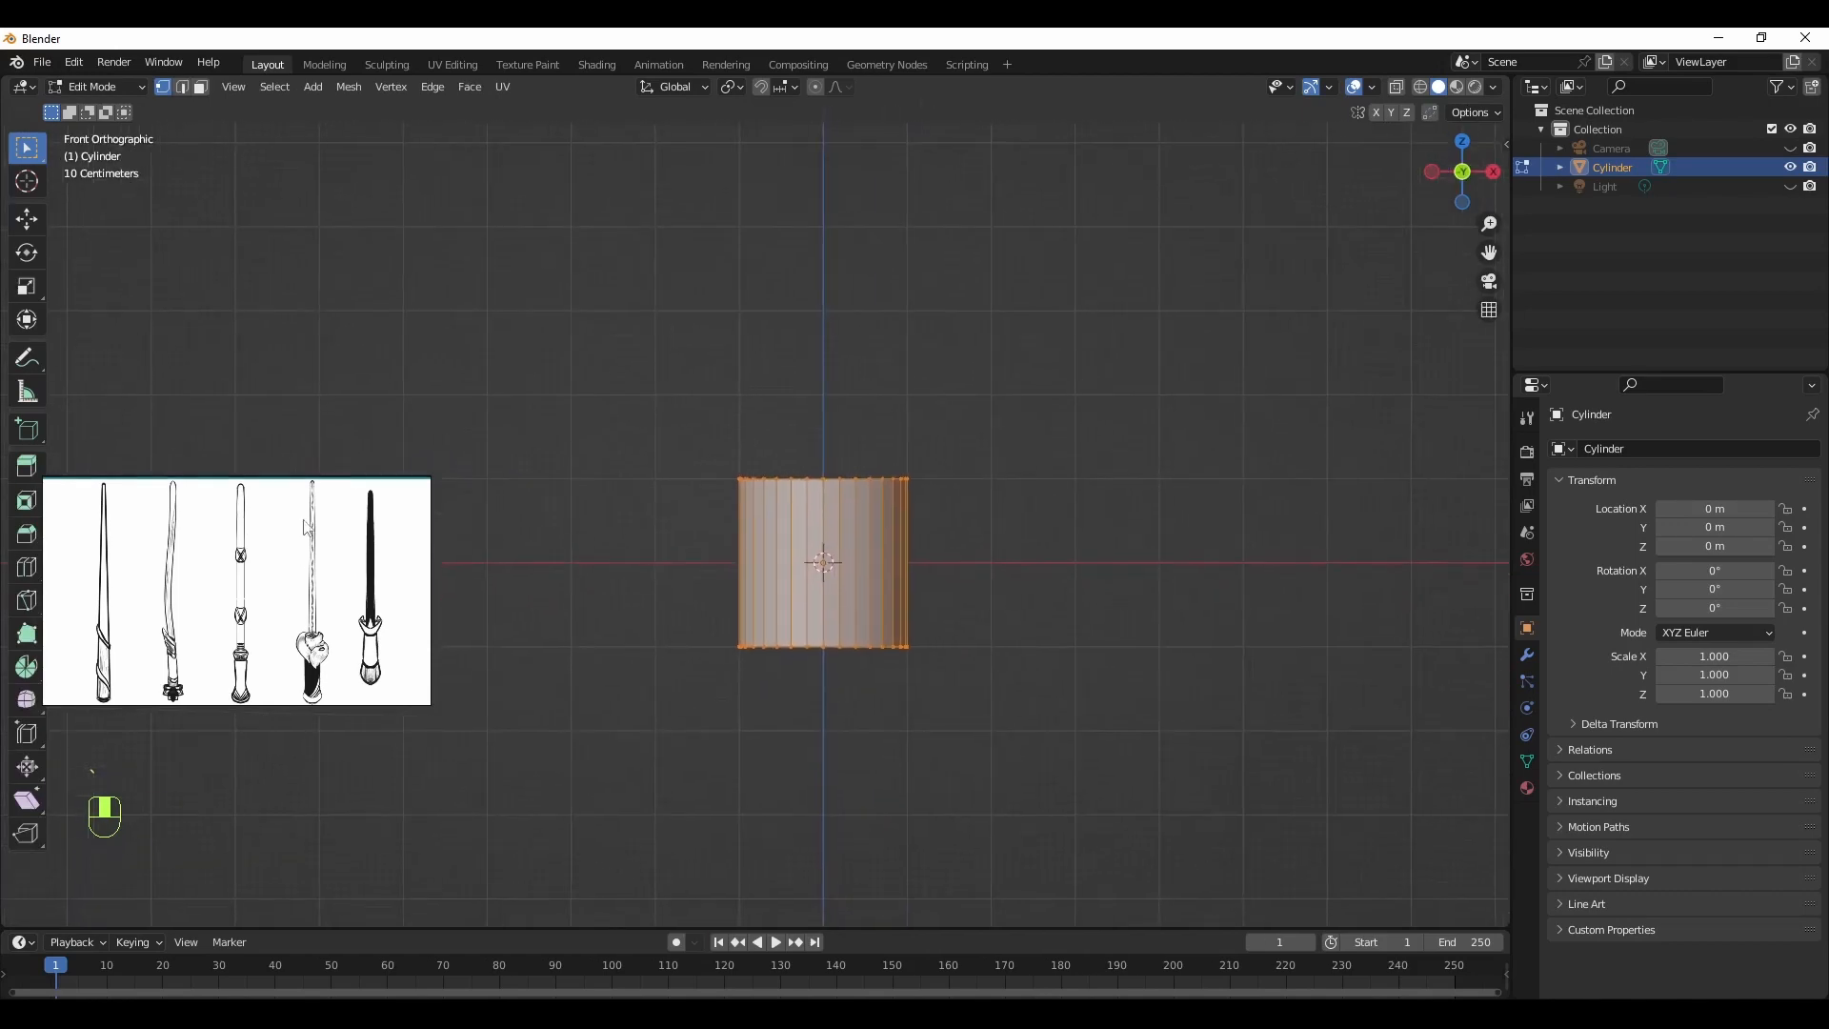
# Move the wand reference image higher, clear of the cylinder, and realign the viewport to the front view
pyautogui.moveTo(276, 504); pyautogui.dragTo(327, 216)
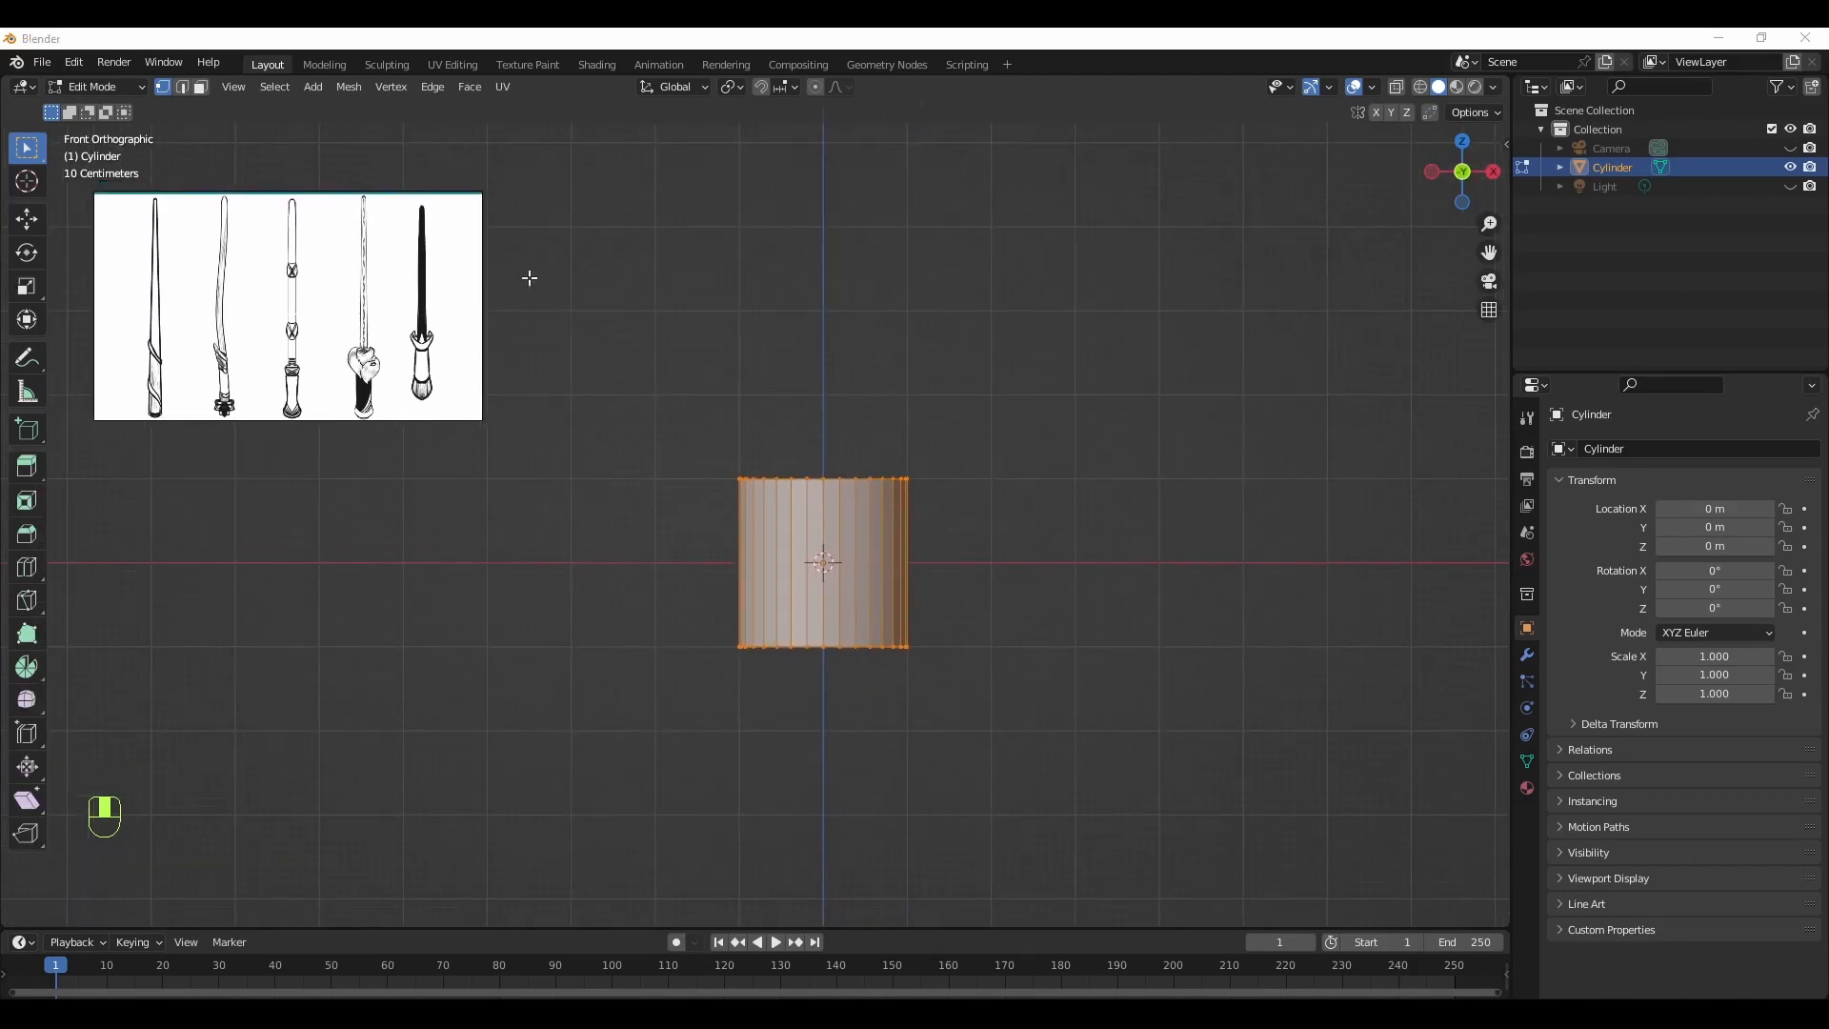
pyautogui.moveTo(1179, 602); pyautogui.dragTo(1197, 623, button='middle')
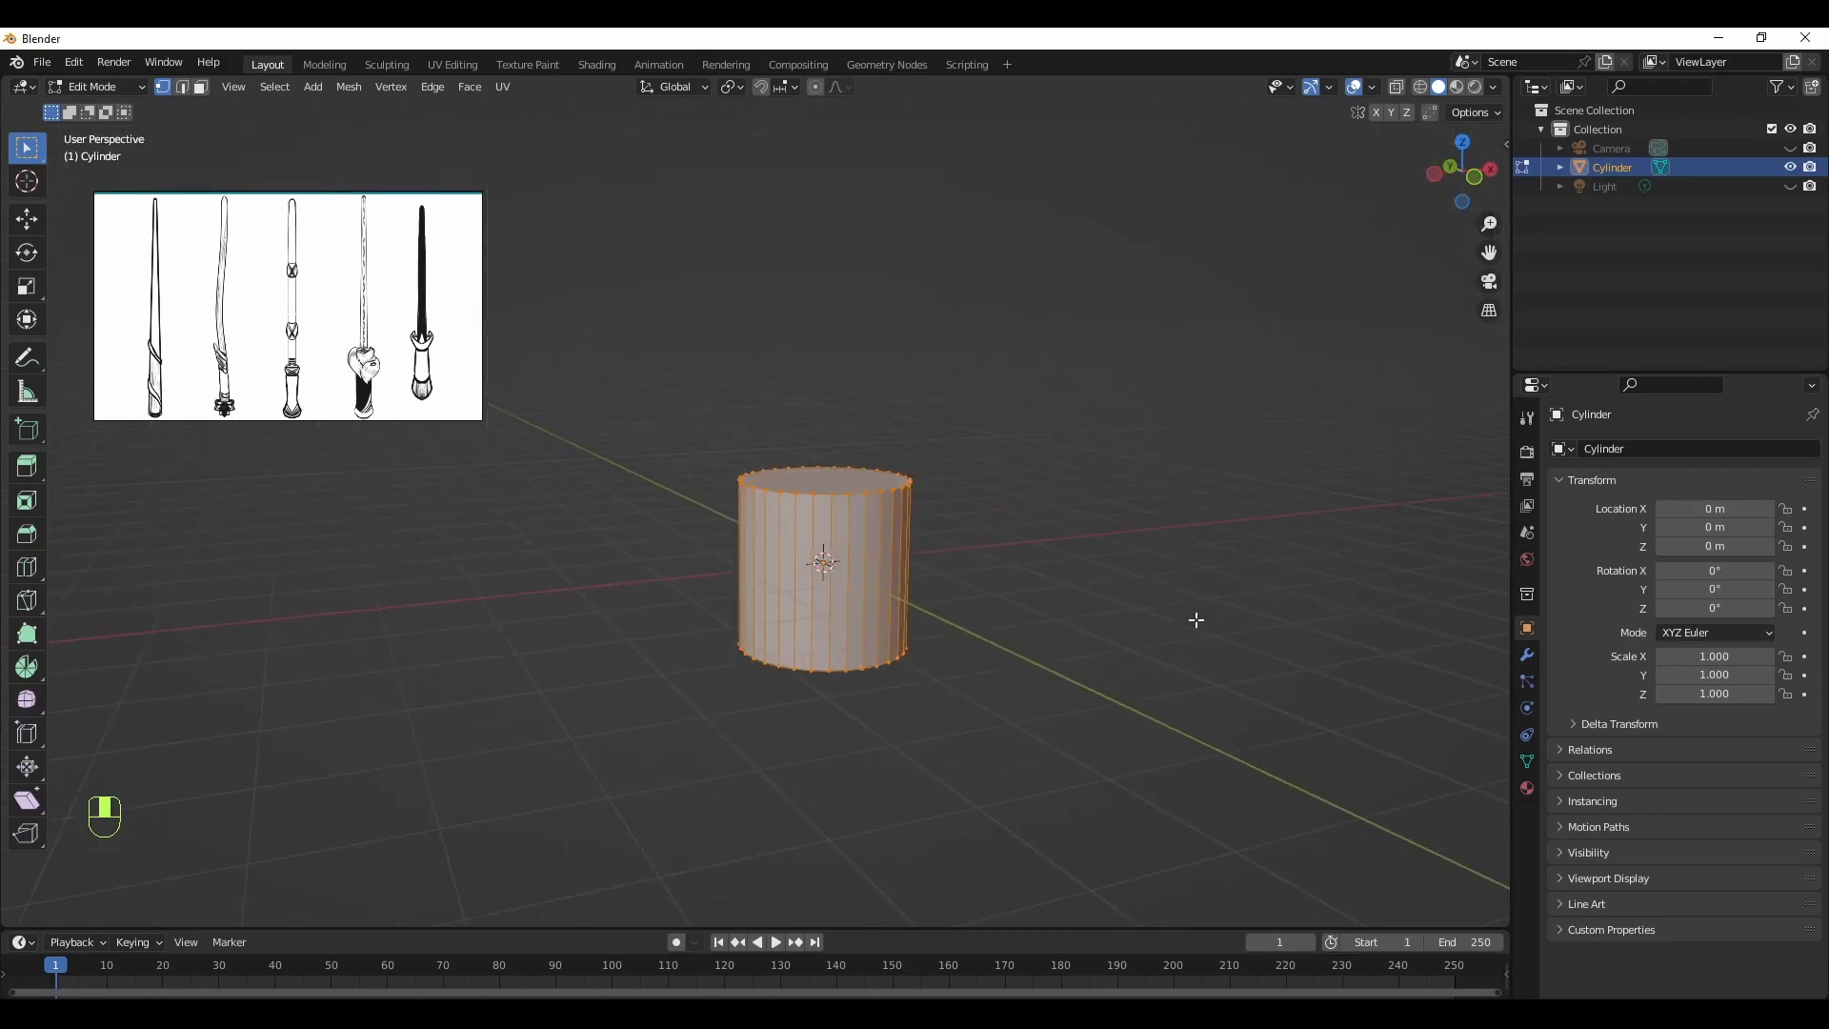
pyautogui.press('`')
pyautogui.click(1105, 570)
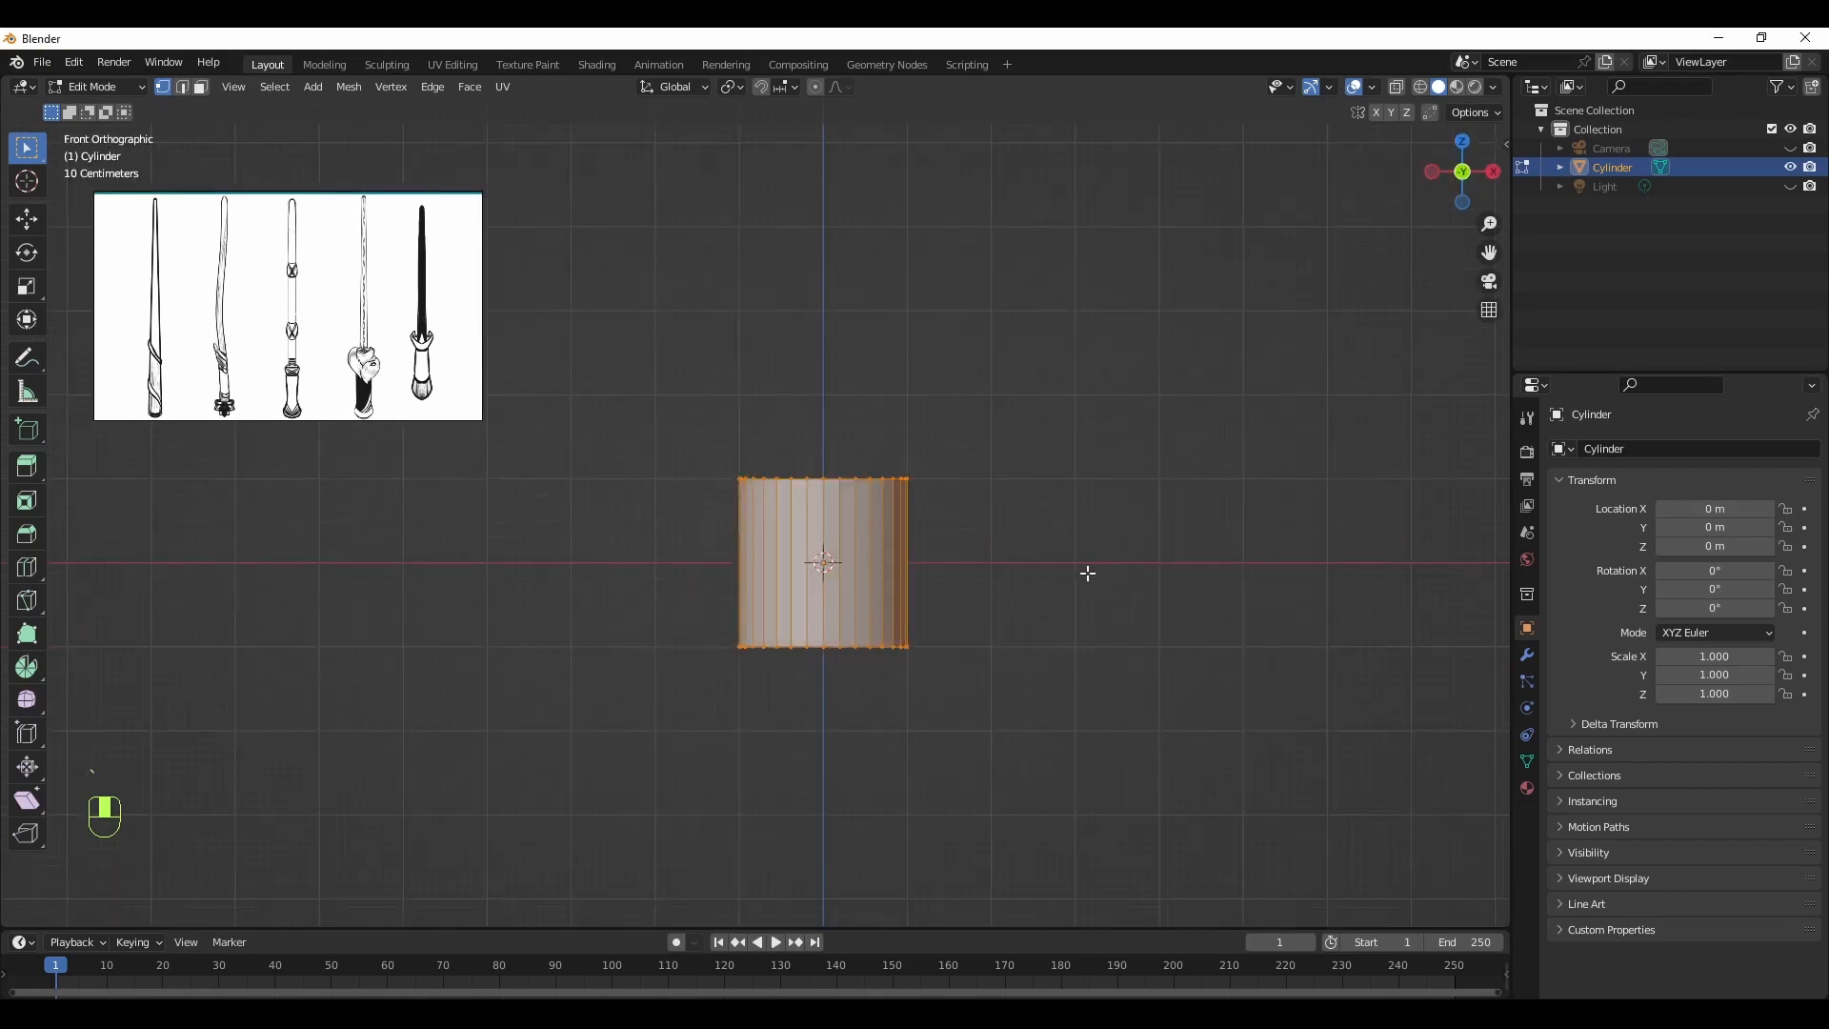
pyautogui.moveTo(1070, 572)
pyautogui.keyDown('shift'); pyautogui.mouseDown(button='middle')
pyautogui.moveTo(1135, 600)
pyautogui.moveTo(1063, 602)
pyautogui.mouseUp(button='middle'); pyautogui.keyUp('shift')
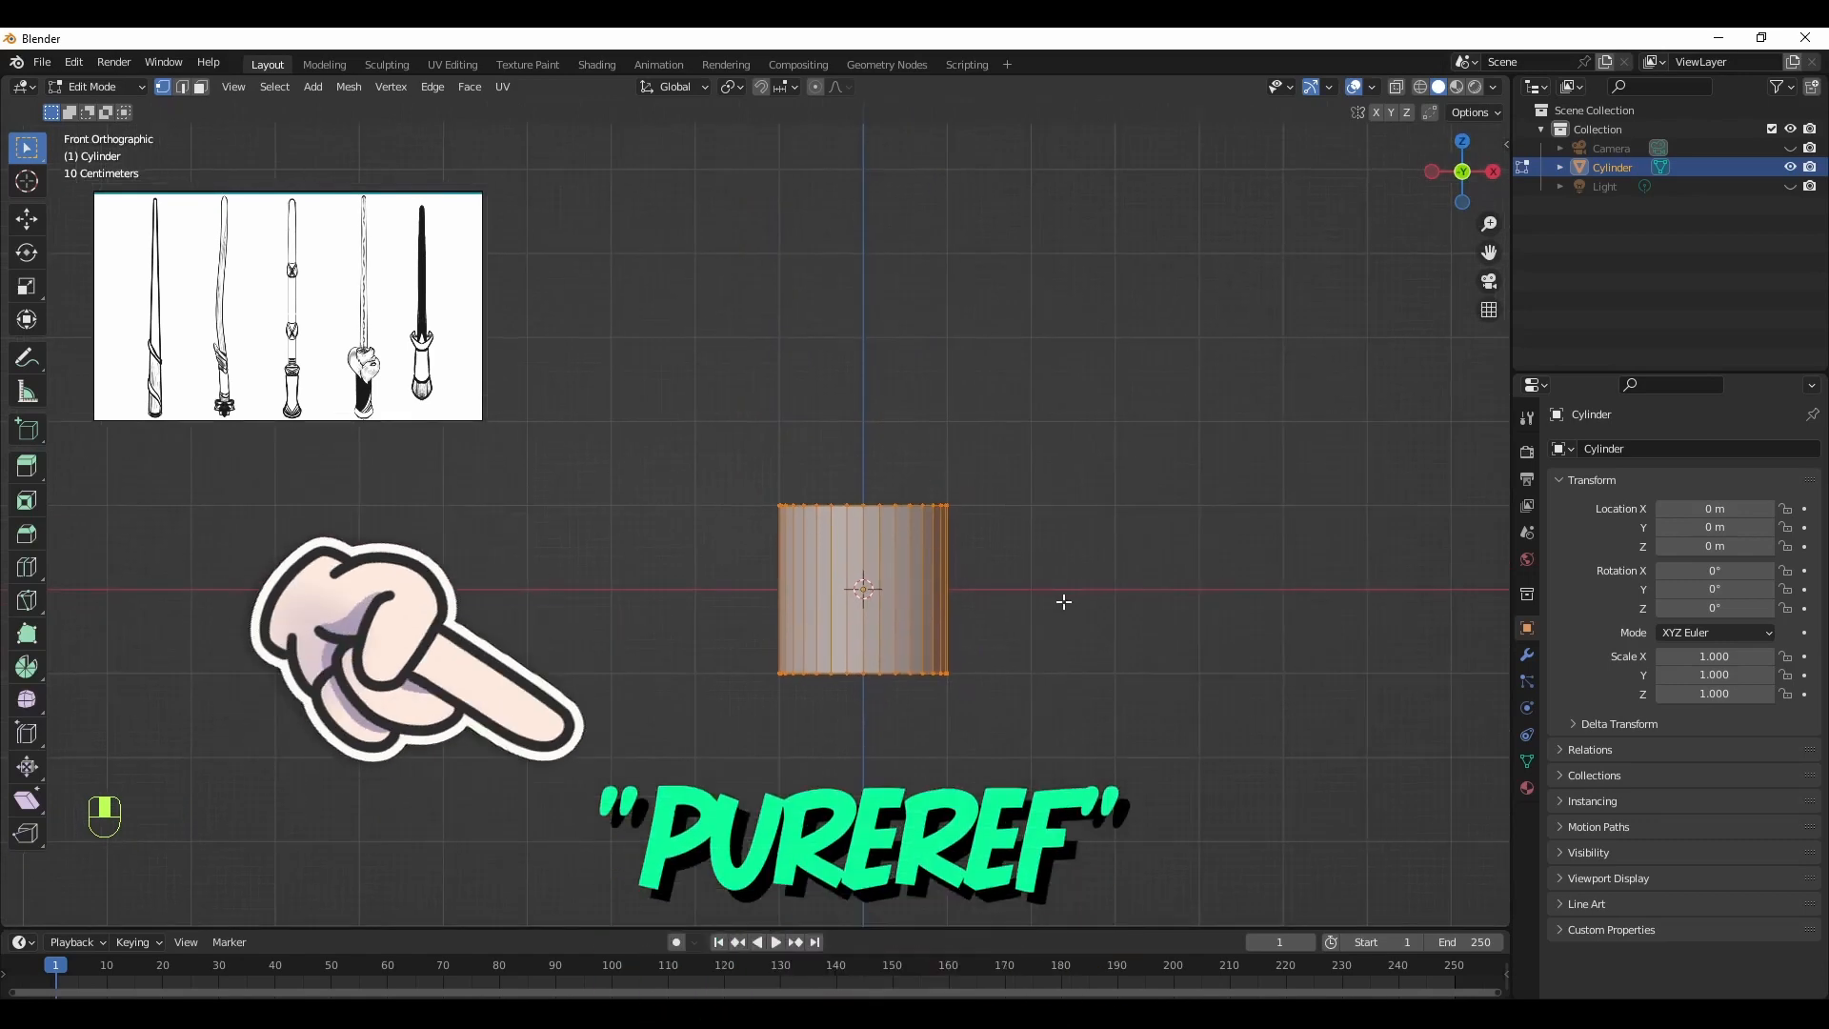
# Select the whole cylinder mesh and stretch it along Z to about five times its height
pyautogui.click(1008, 485)
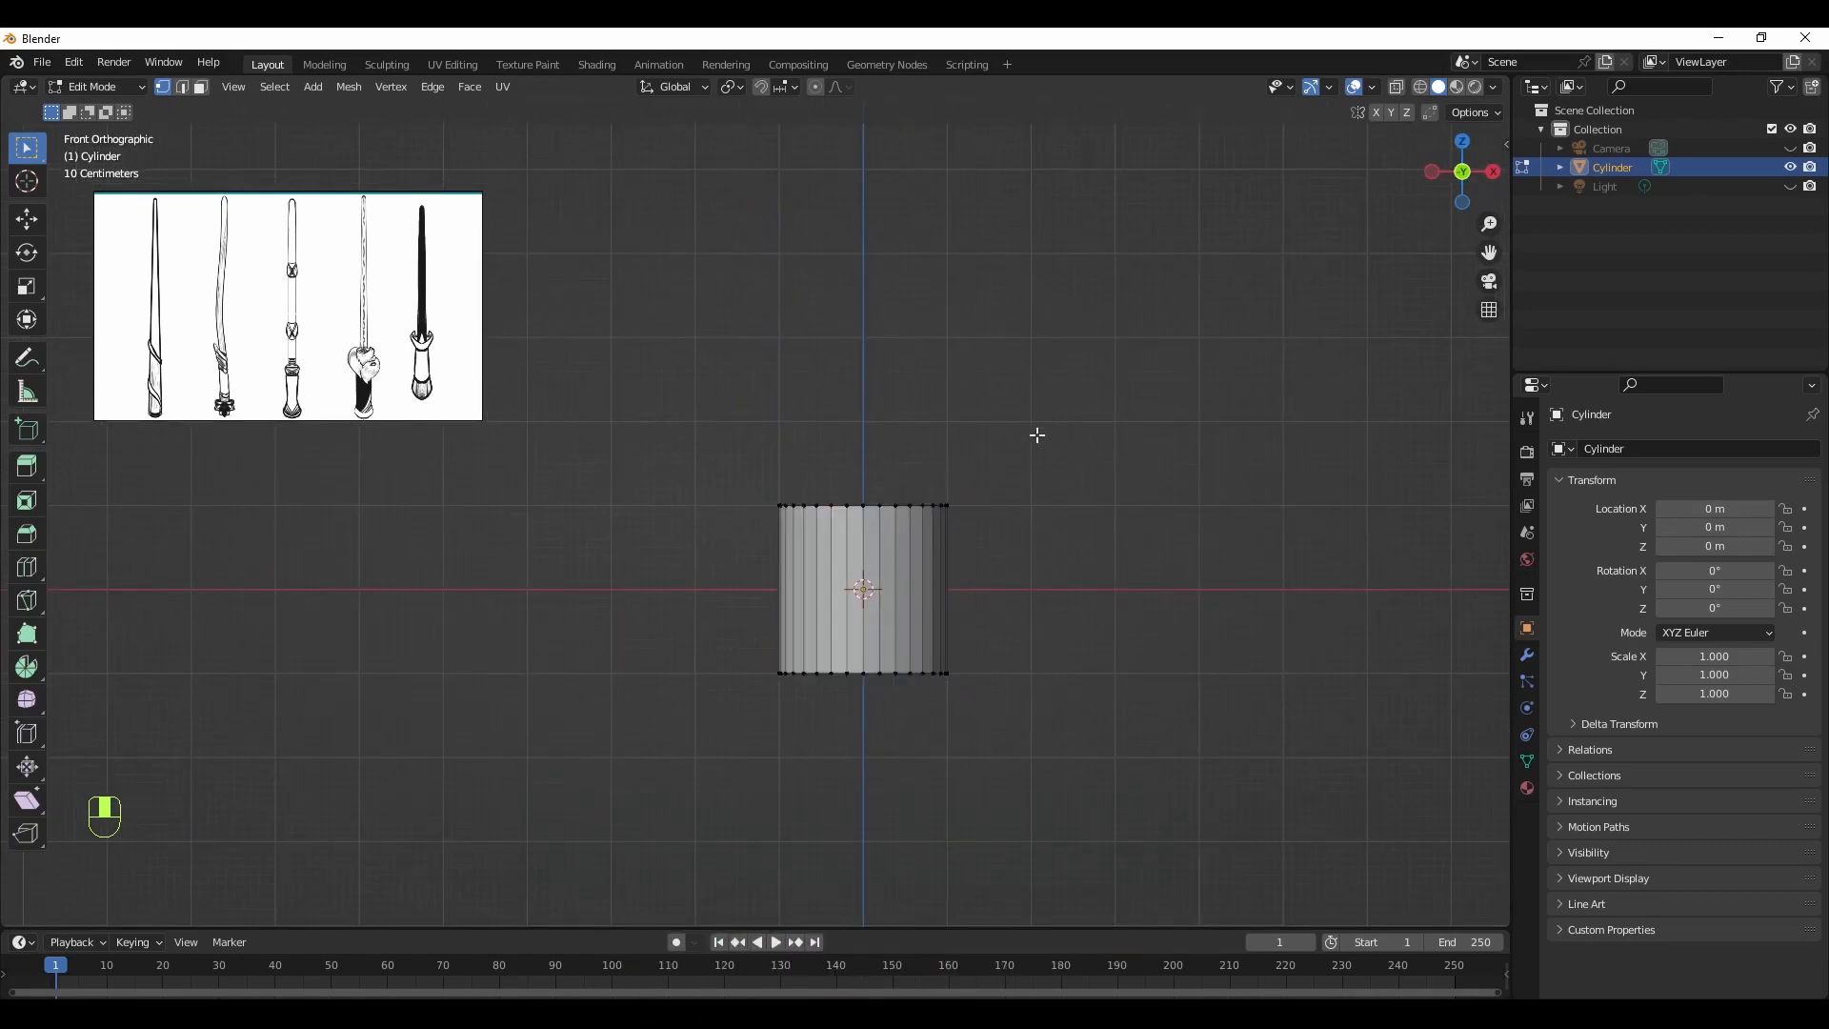
pyautogui.press('a')
pyautogui.press('s')
pyautogui.press('z')
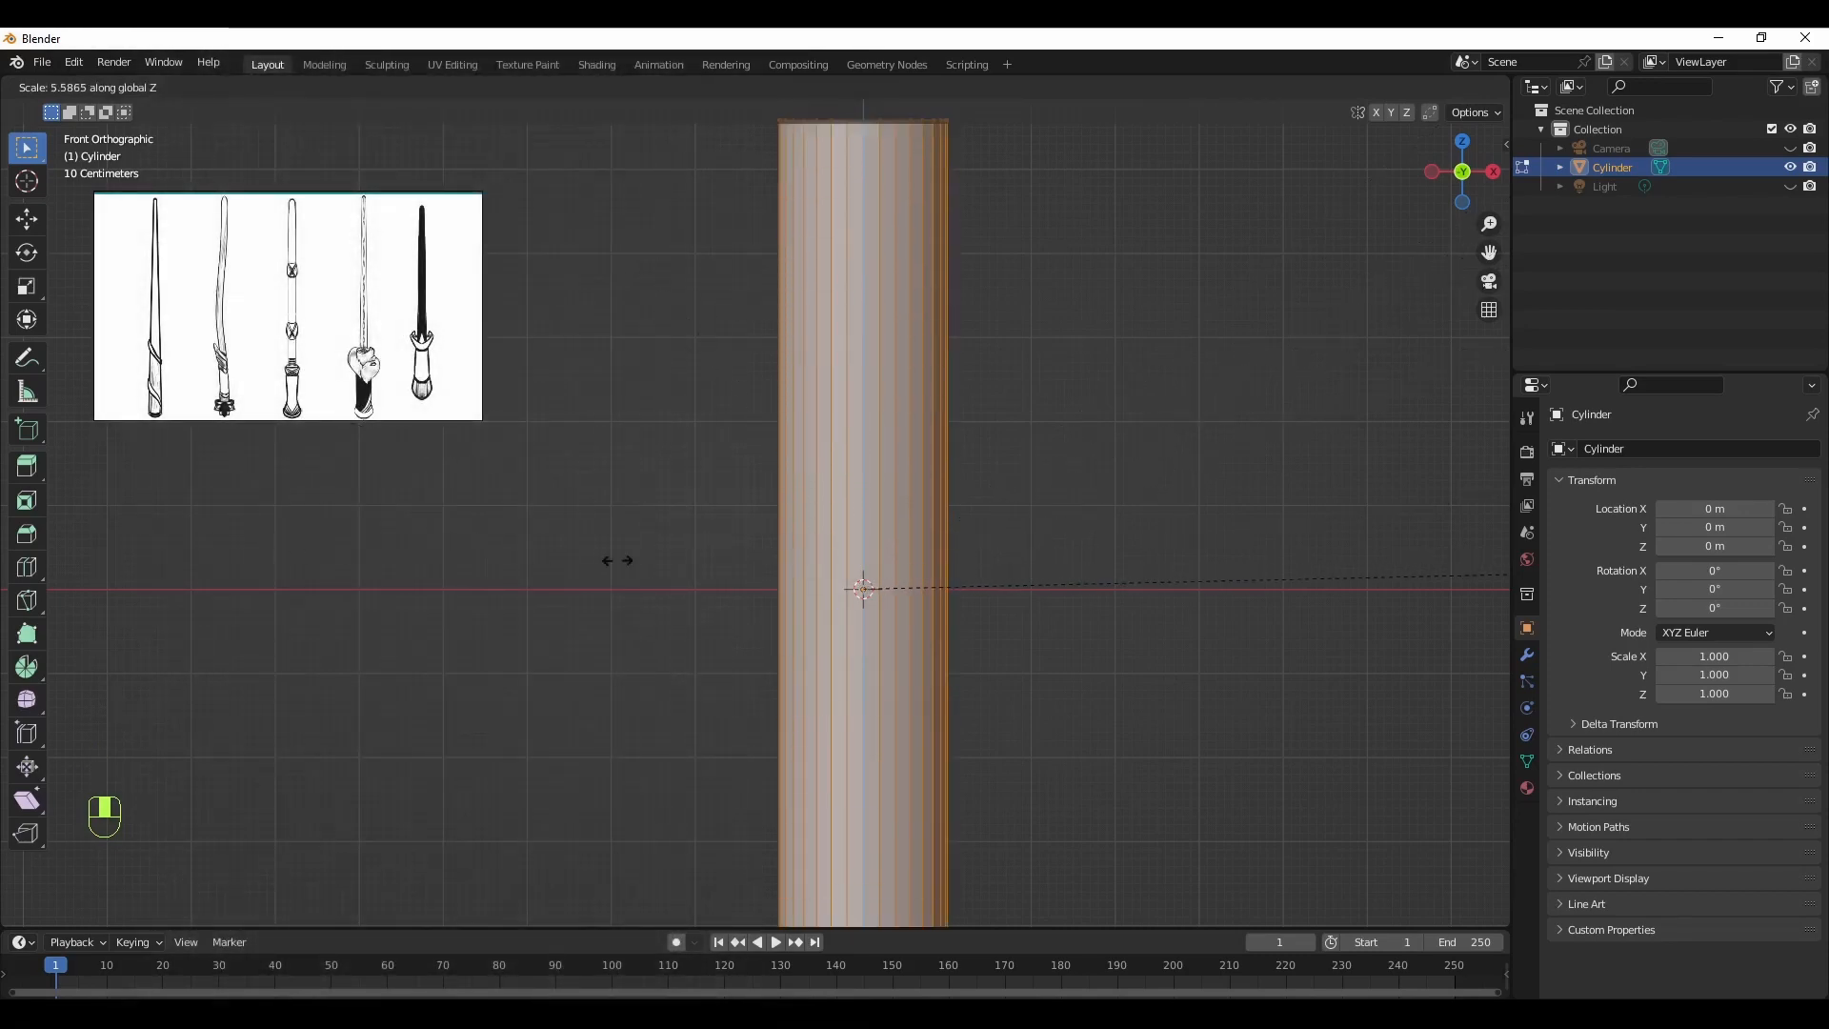
pyautogui.click(436, 557)
pyautogui.scroll(-3, 652, 617)
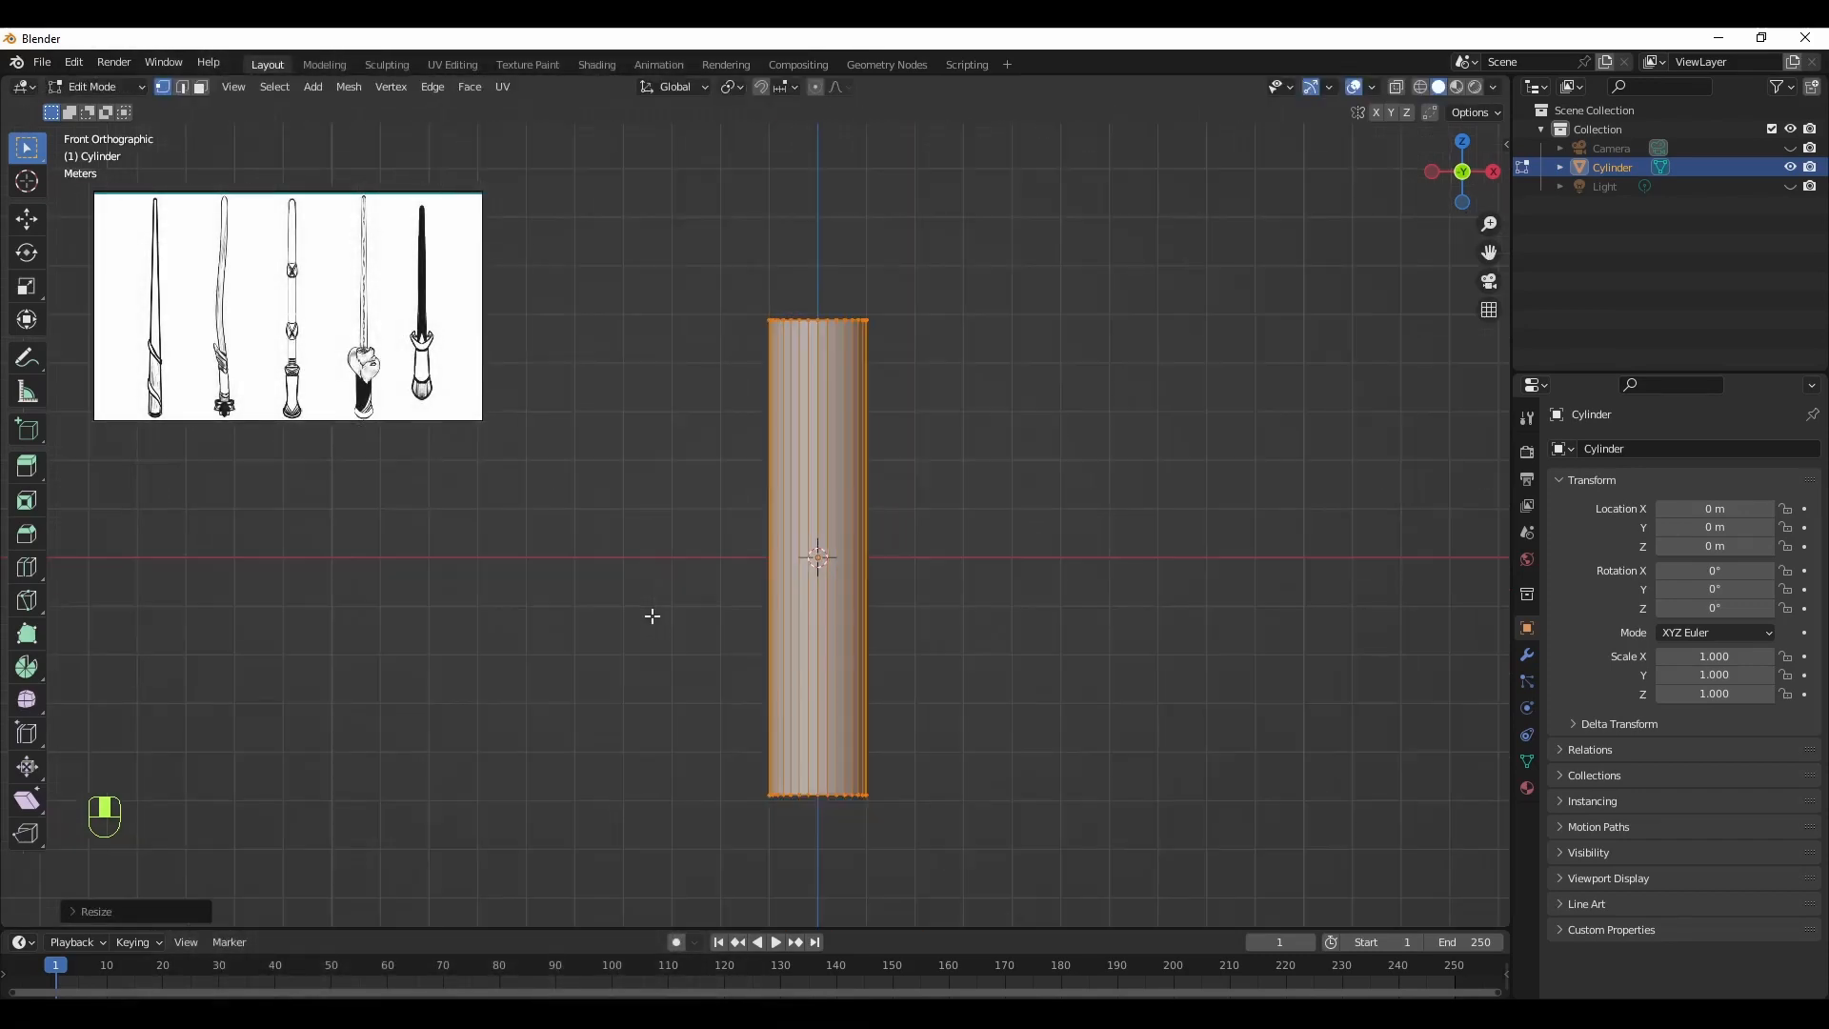
# Scale the whole cylinder mesh uniformly down to about a quarter of its size and shrink it a little further
pyautogui.press('s')
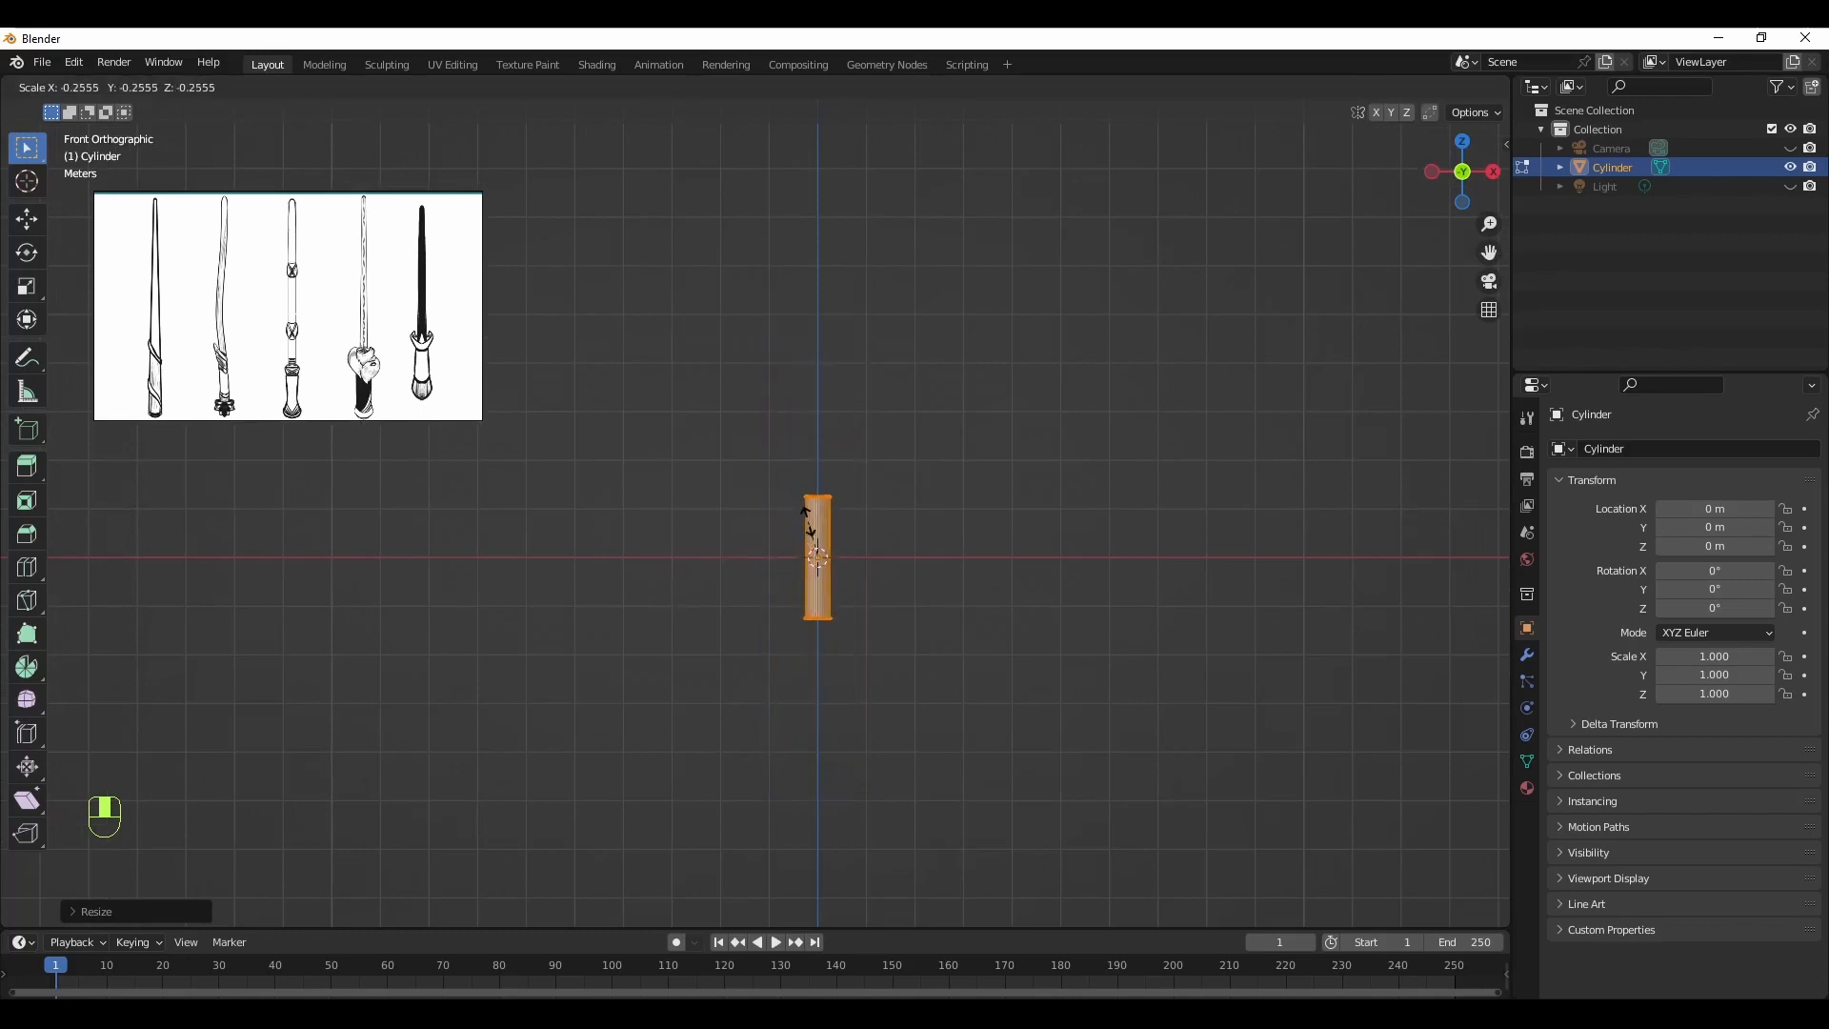
pyautogui.click(805, 519)
pyautogui.press('Tab')
pyautogui.scroll(4, 943, 579)
pyautogui.keyDown('shift'); pyautogui.moveTo(1114, 620); pyautogui.dragTo(1116, 645, button='middle'); pyautogui.keyUp('shift')
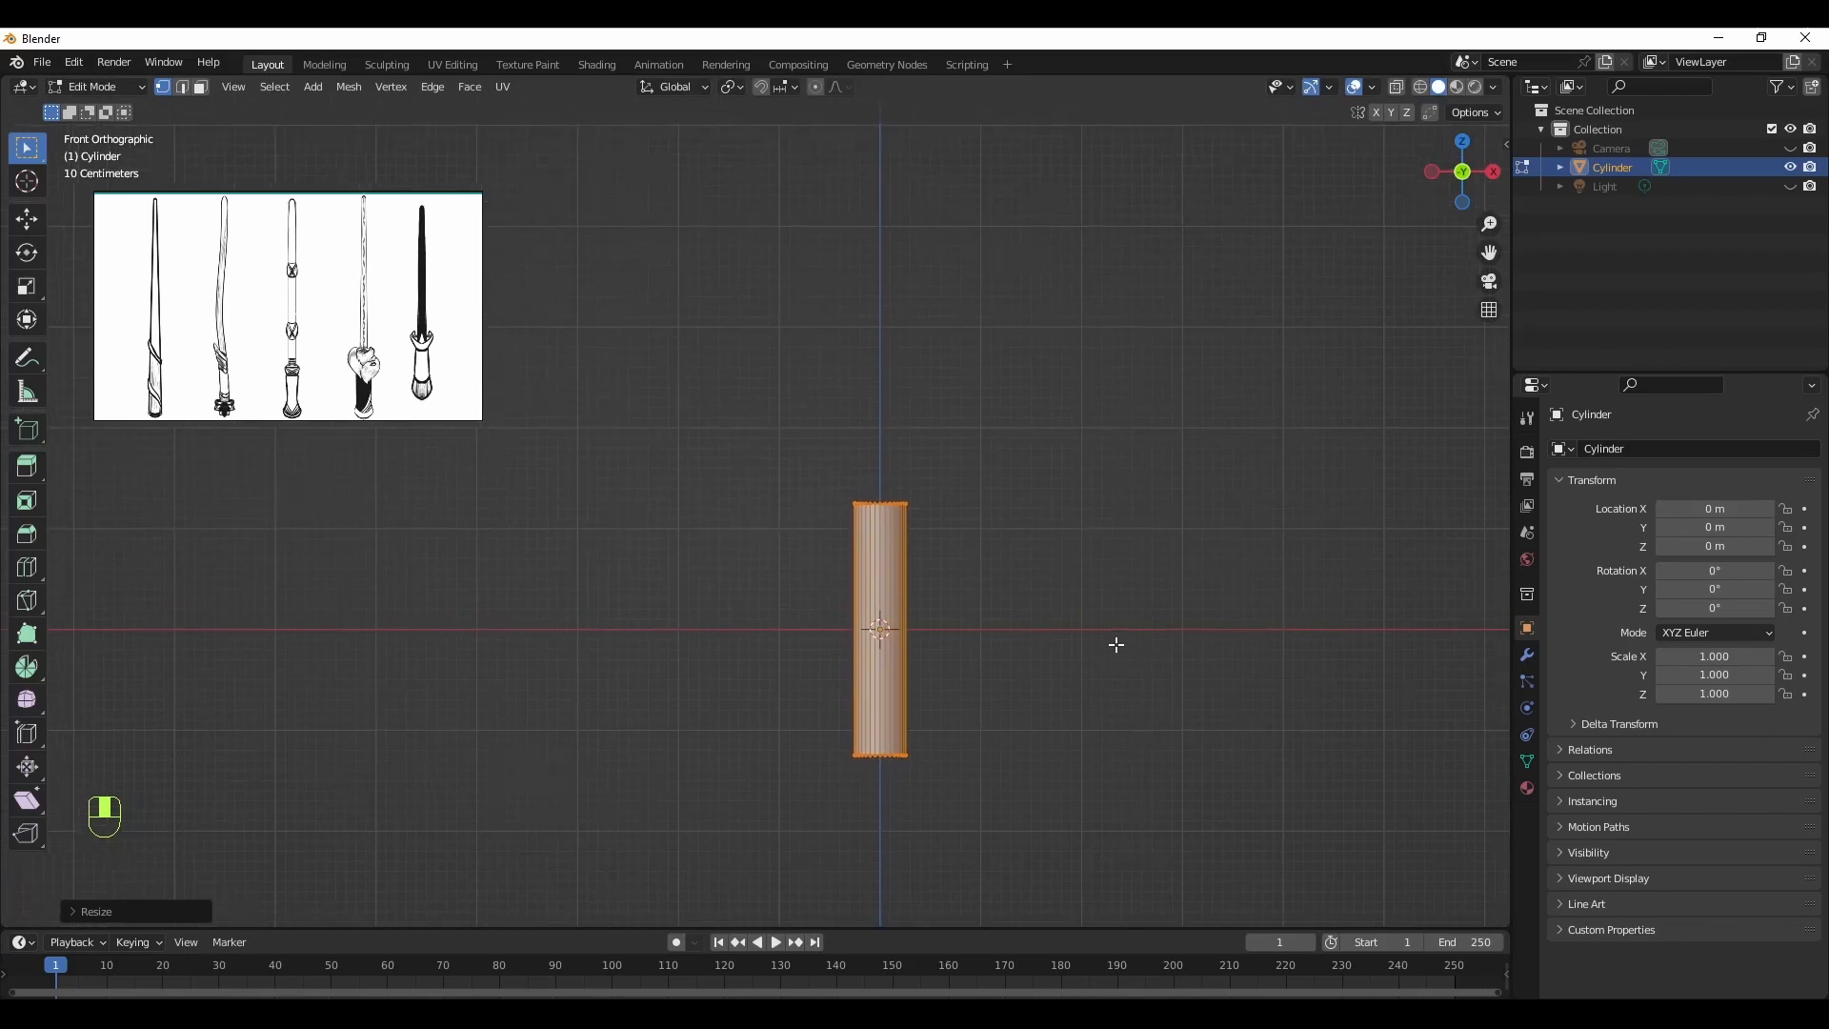
pyautogui.press('s')
pyautogui.press('s')
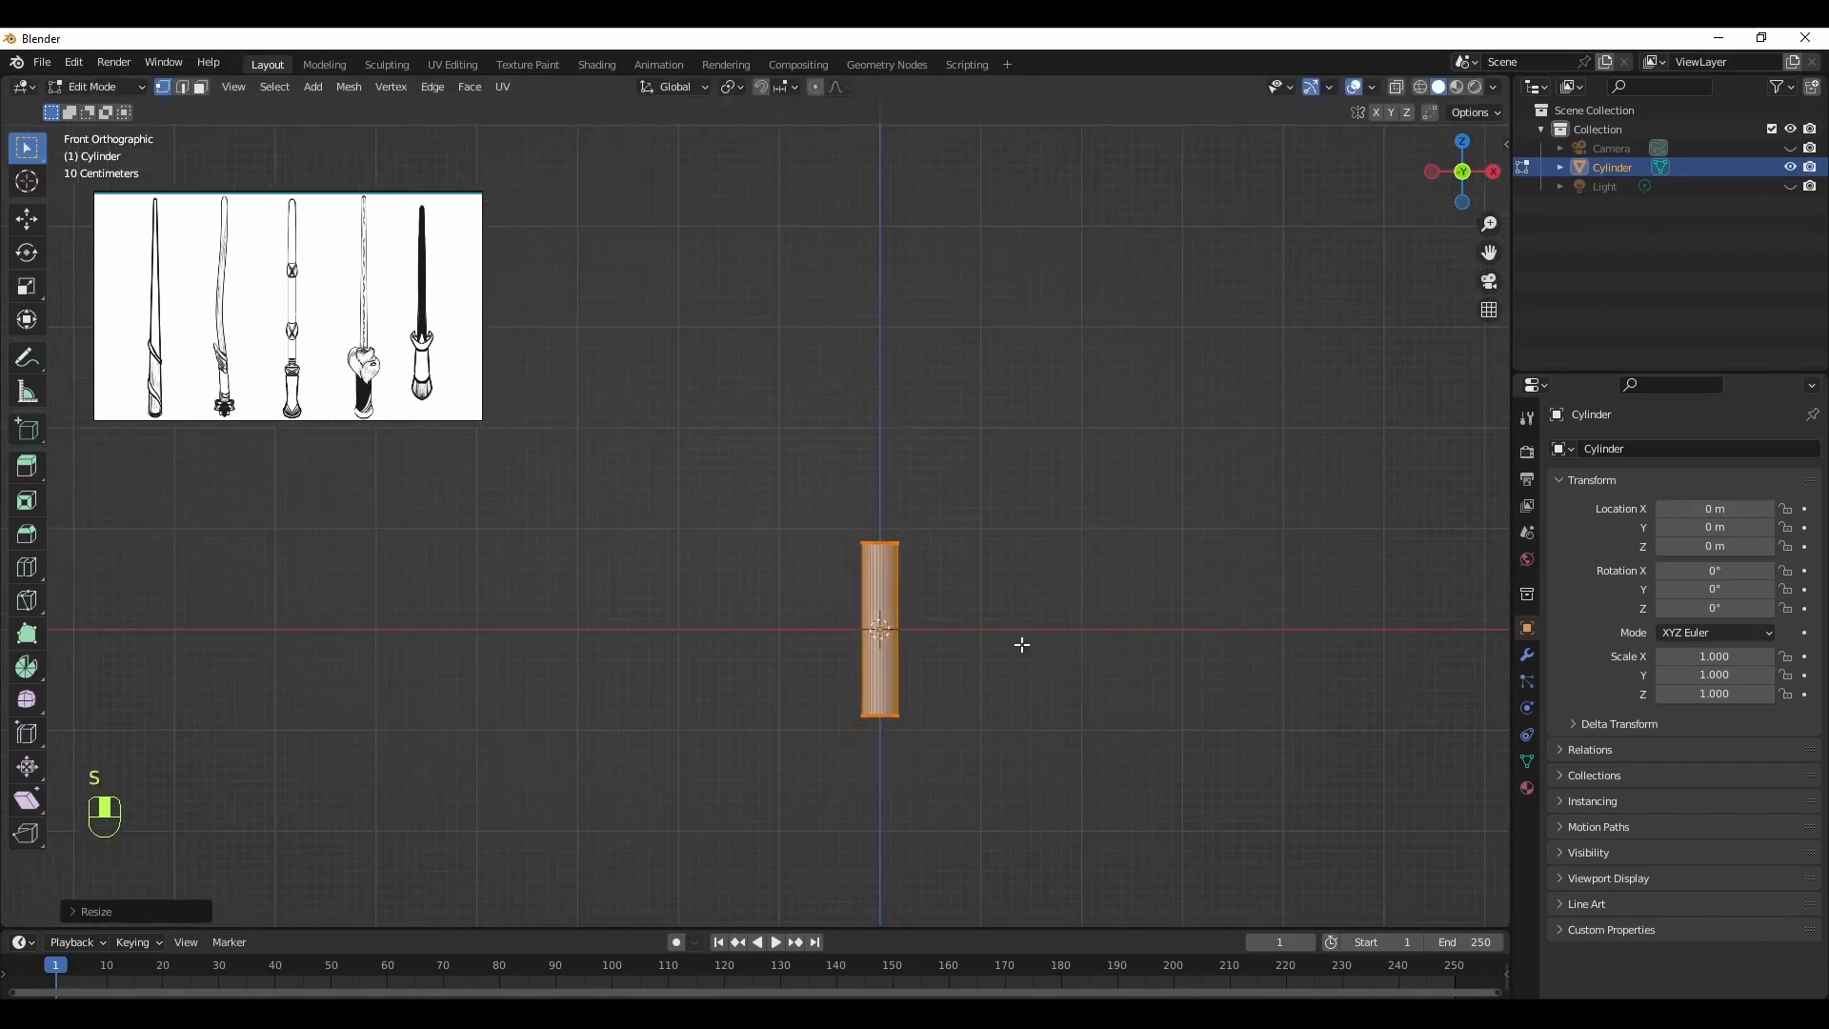
pyautogui.click(1192, 780)
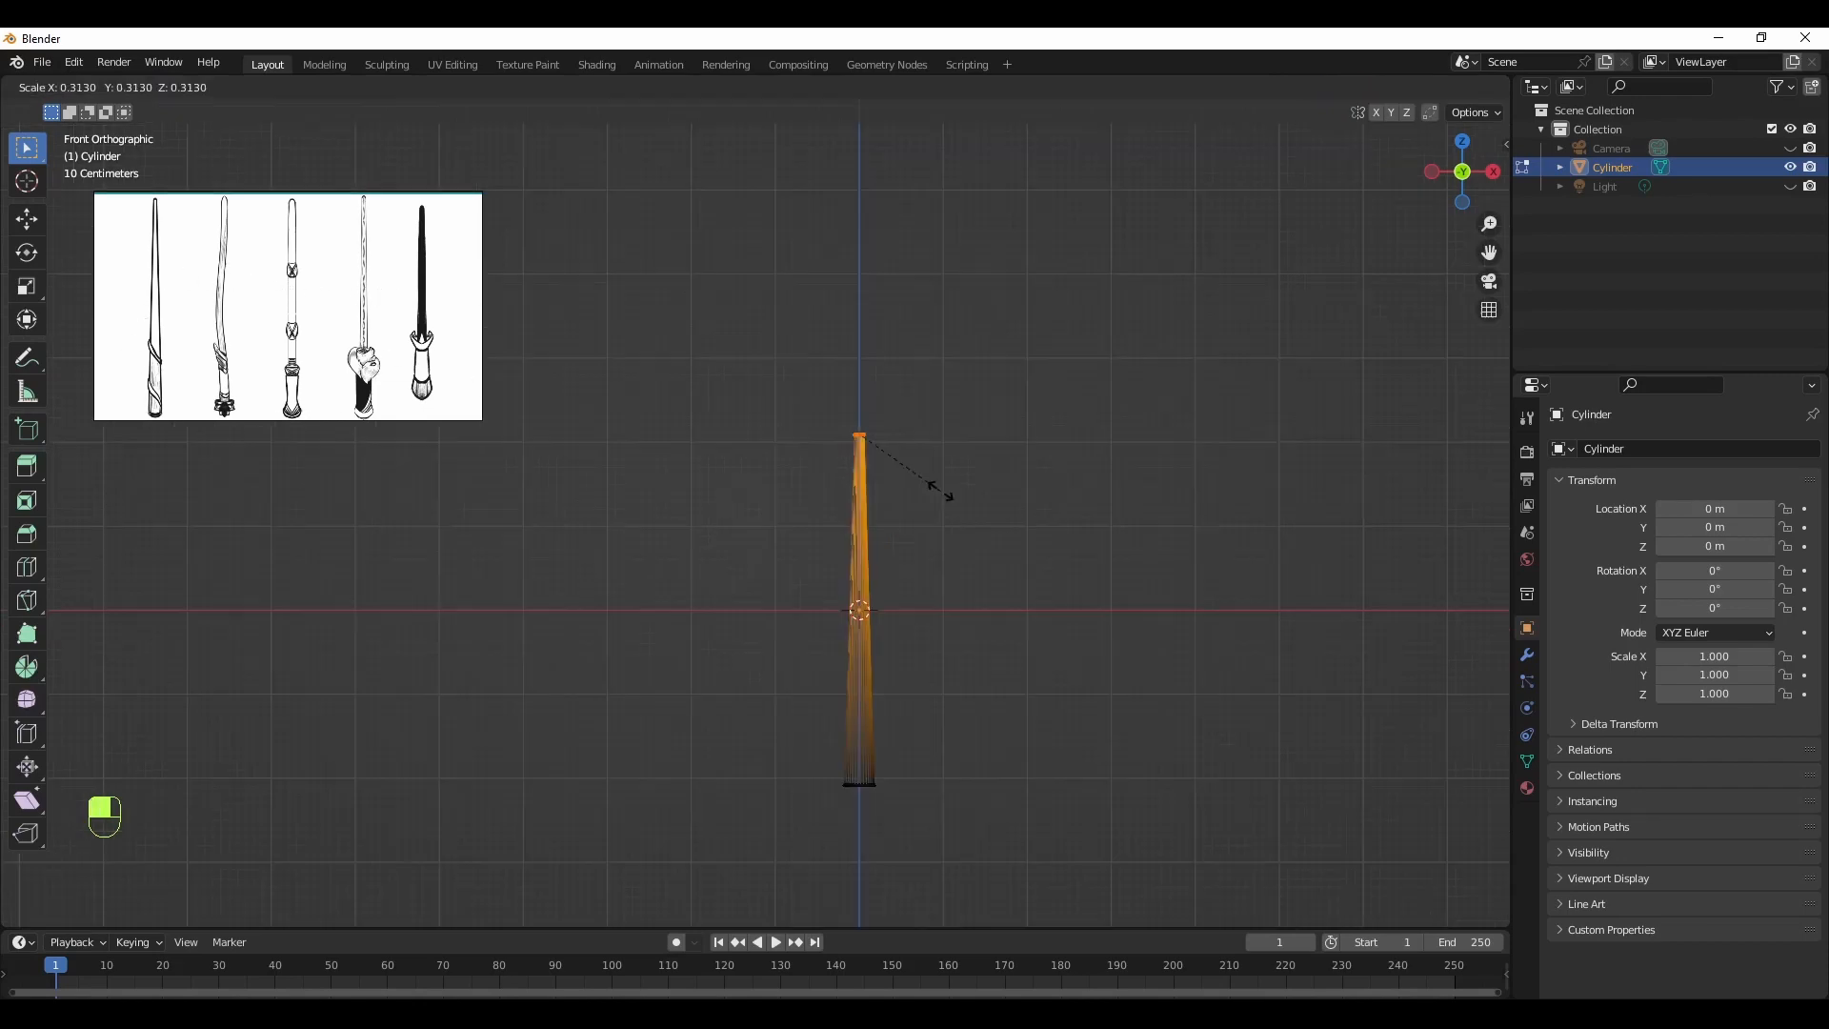
# Taper the shaft by scaling its top end to about 0.31 and slimming its bottom end
pyautogui.click(940, 492)
pyautogui.moveTo(906, 772); pyautogui.dragTo(727, 825)
pyautogui.press('s')
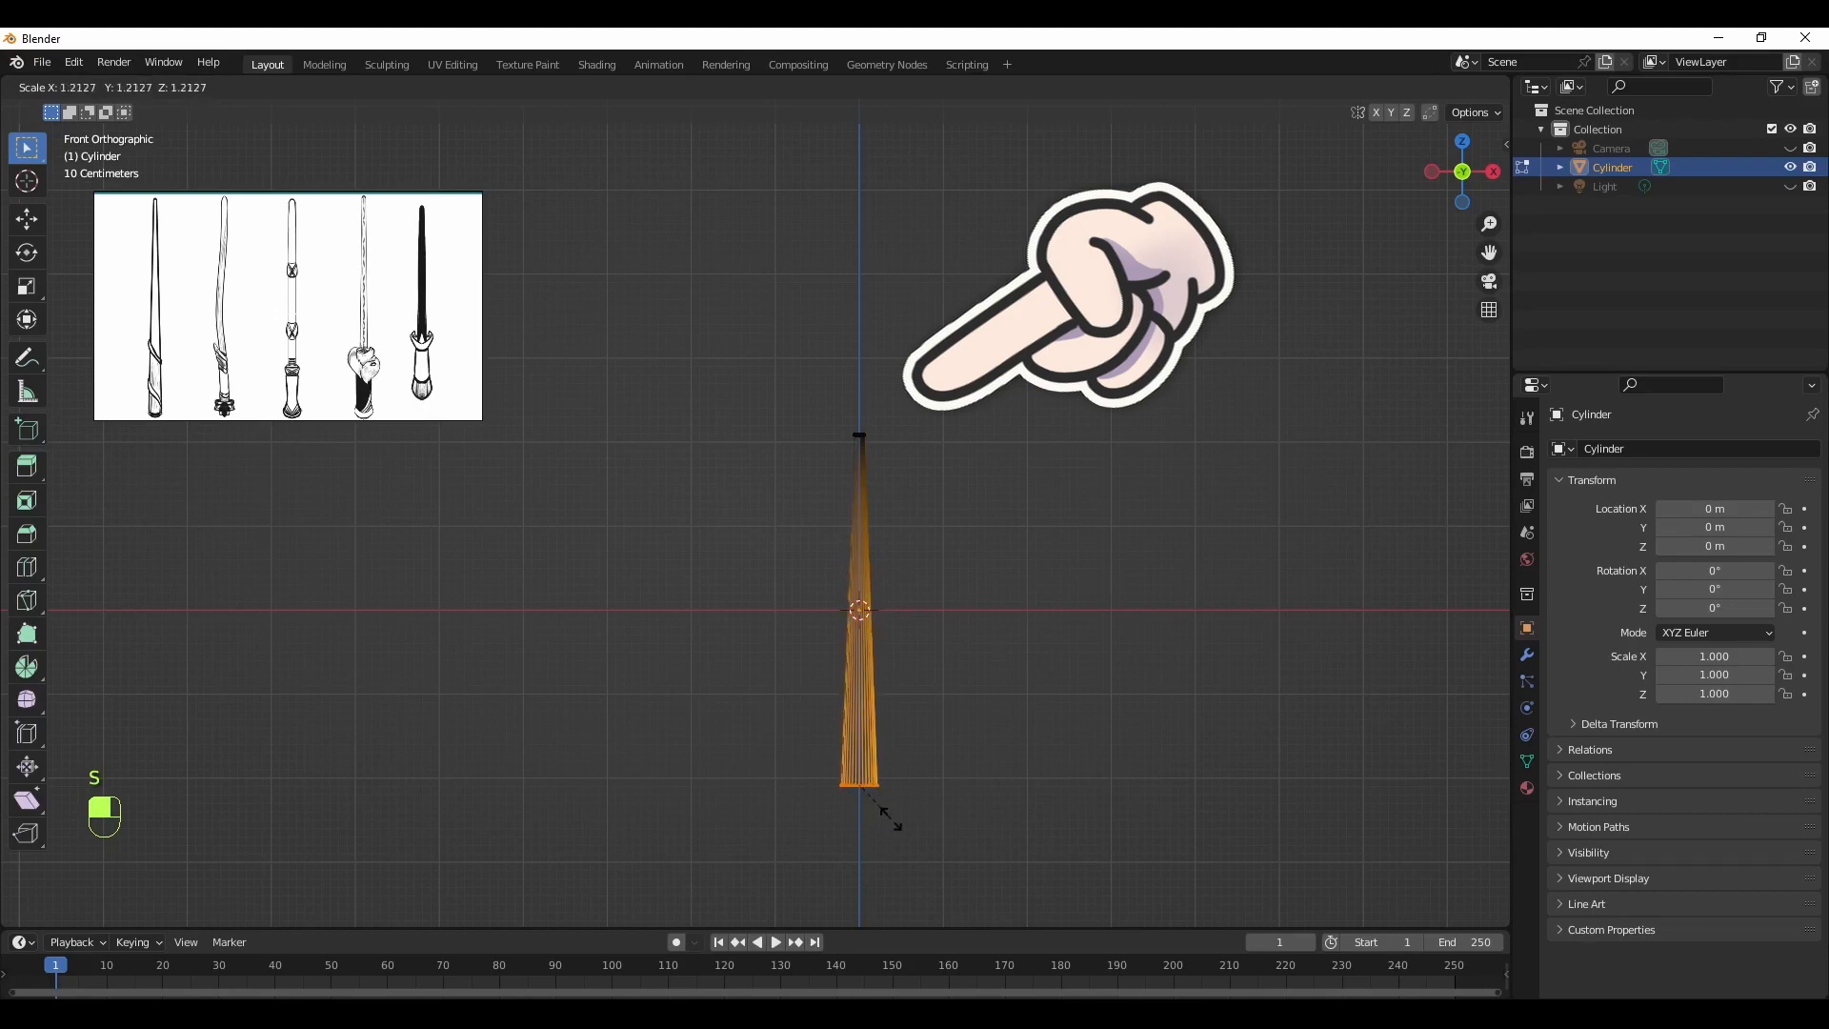
pyautogui.click(862, 805)
# Scale the shaft's top end down further to about 0.74 and return the viewport to solid shading
pyautogui.scroll(3, 933, 530)
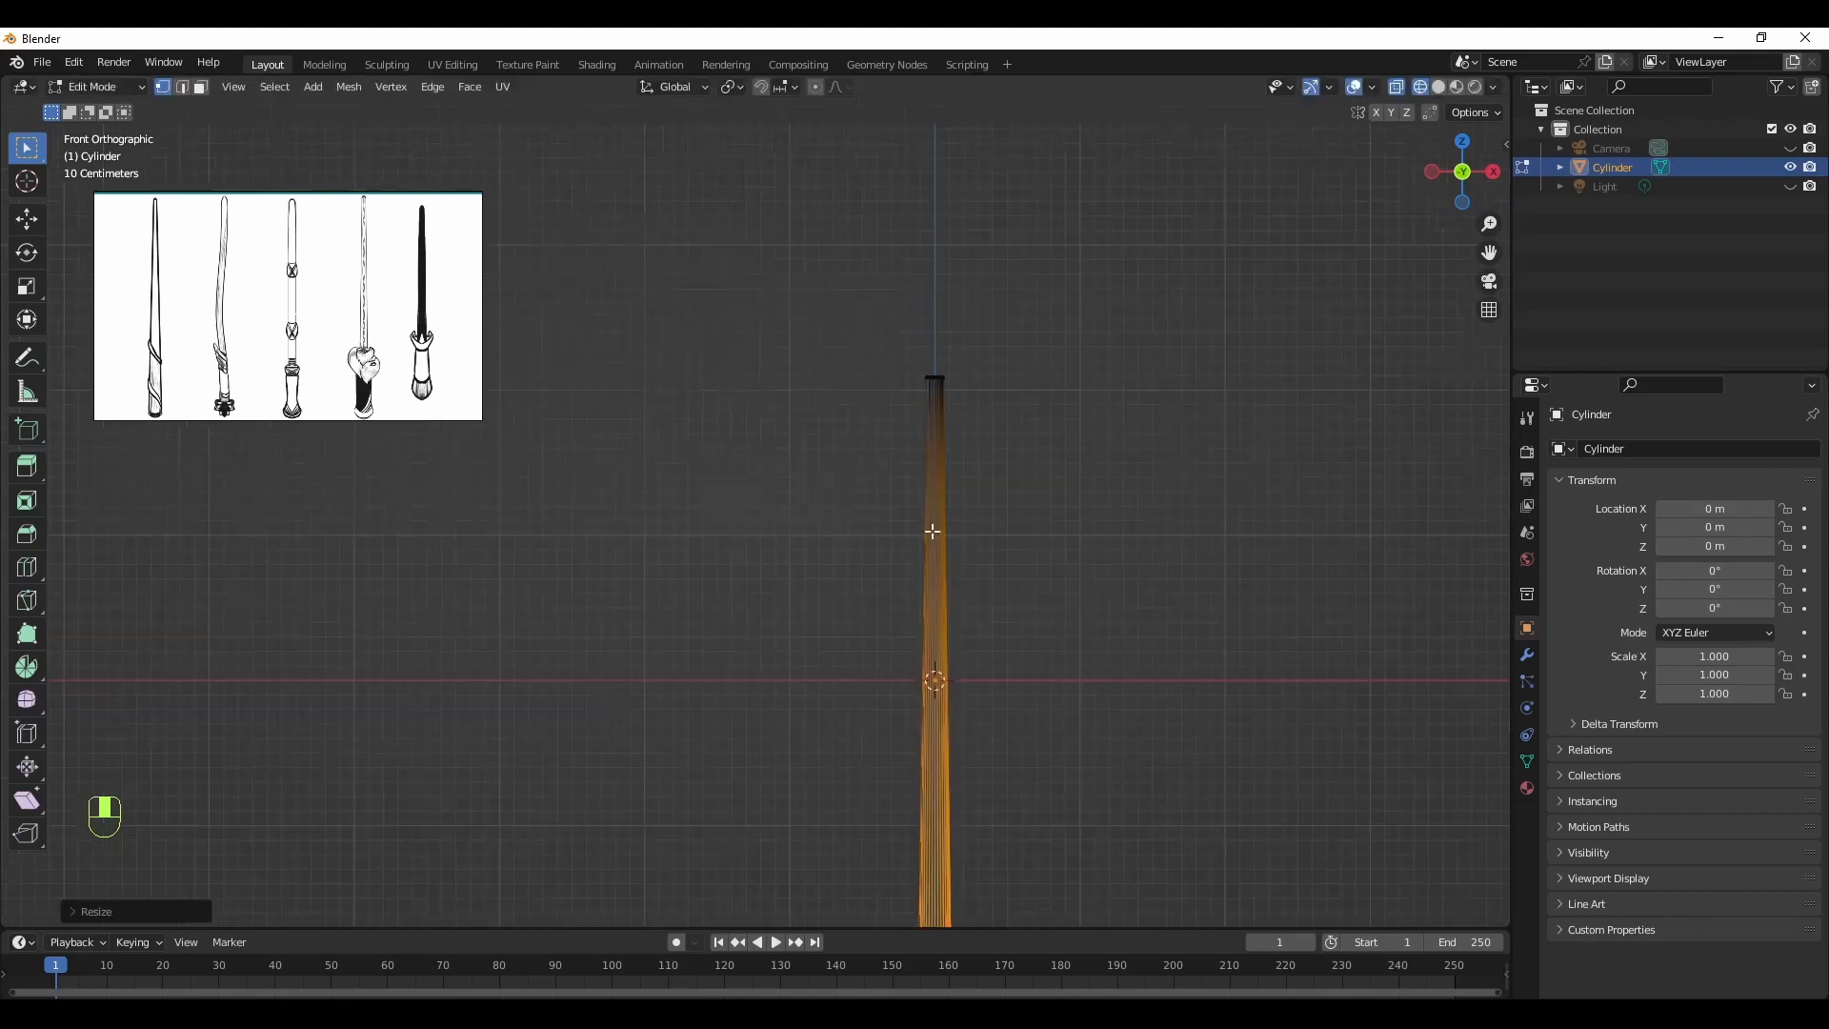
pyautogui.scroll(3, 1021, 549)
pyautogui.scroll(-6, 1184, 625)
pyautogui.scroll(2, 1003, 557)
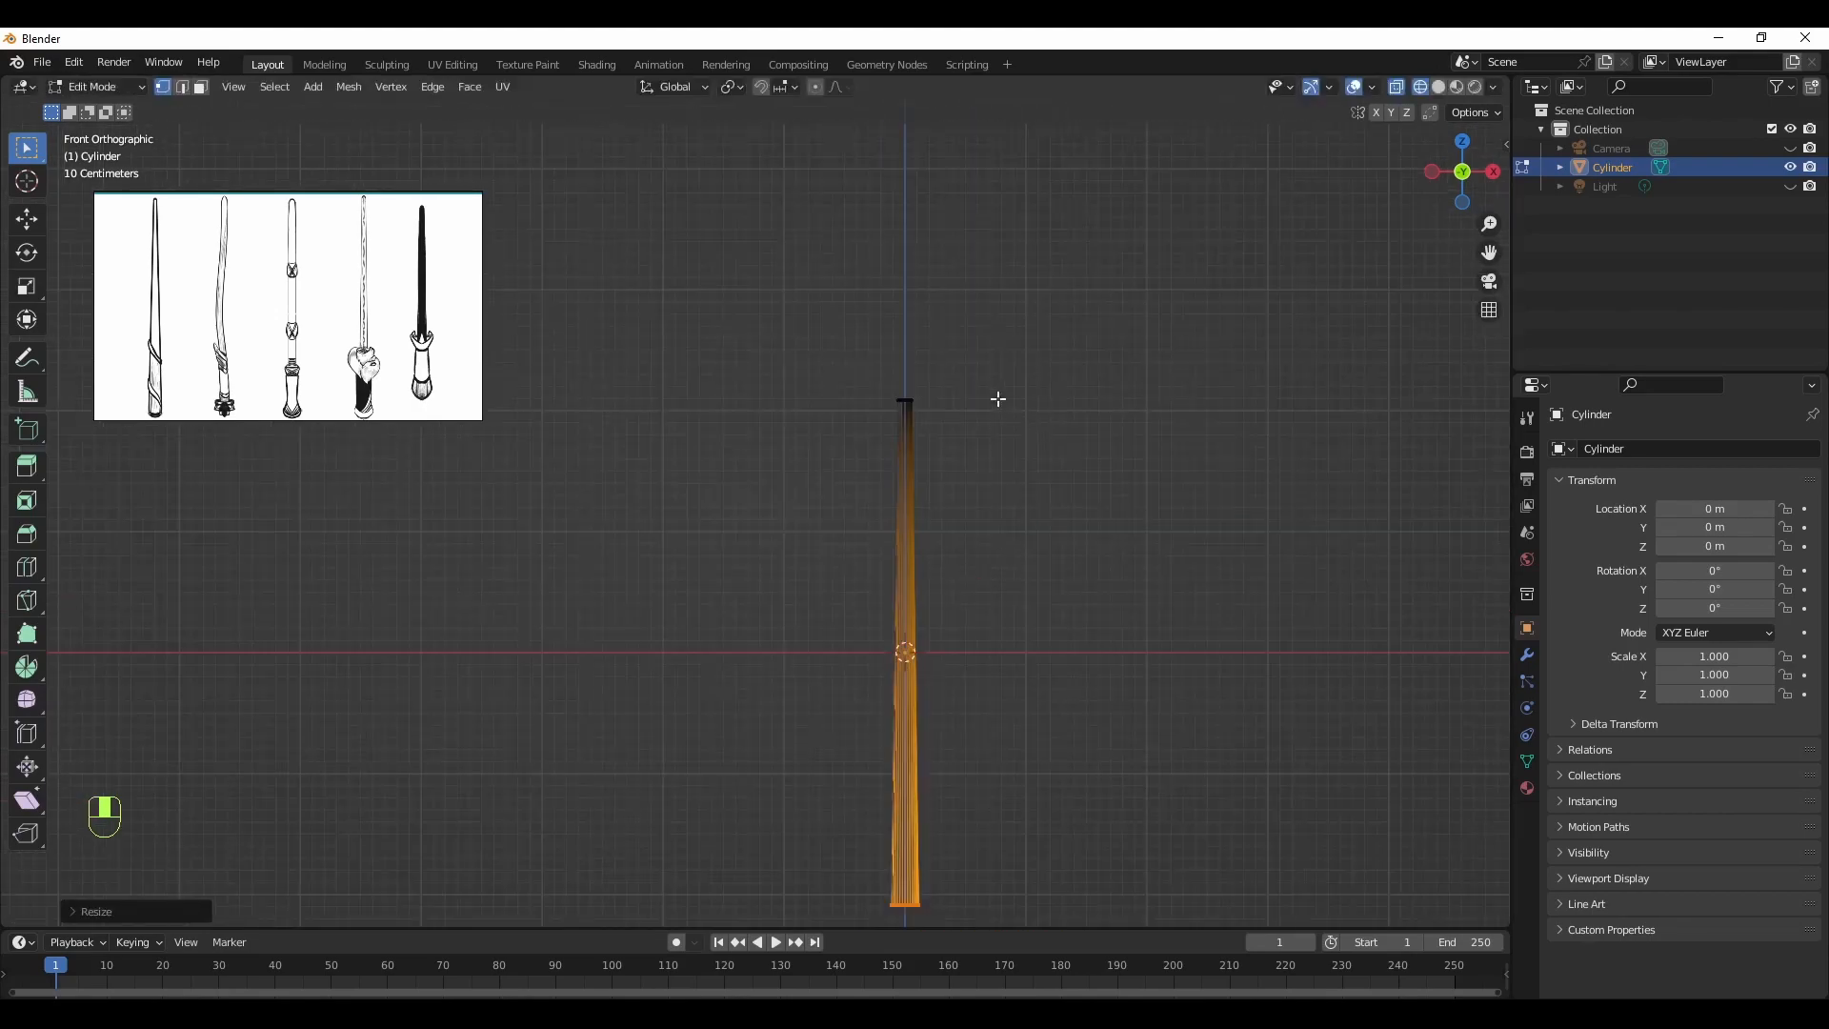
pyautogui.moveTo(989, 380); pyautogui.dragTo(874, 416)
pyautogui.press('s')
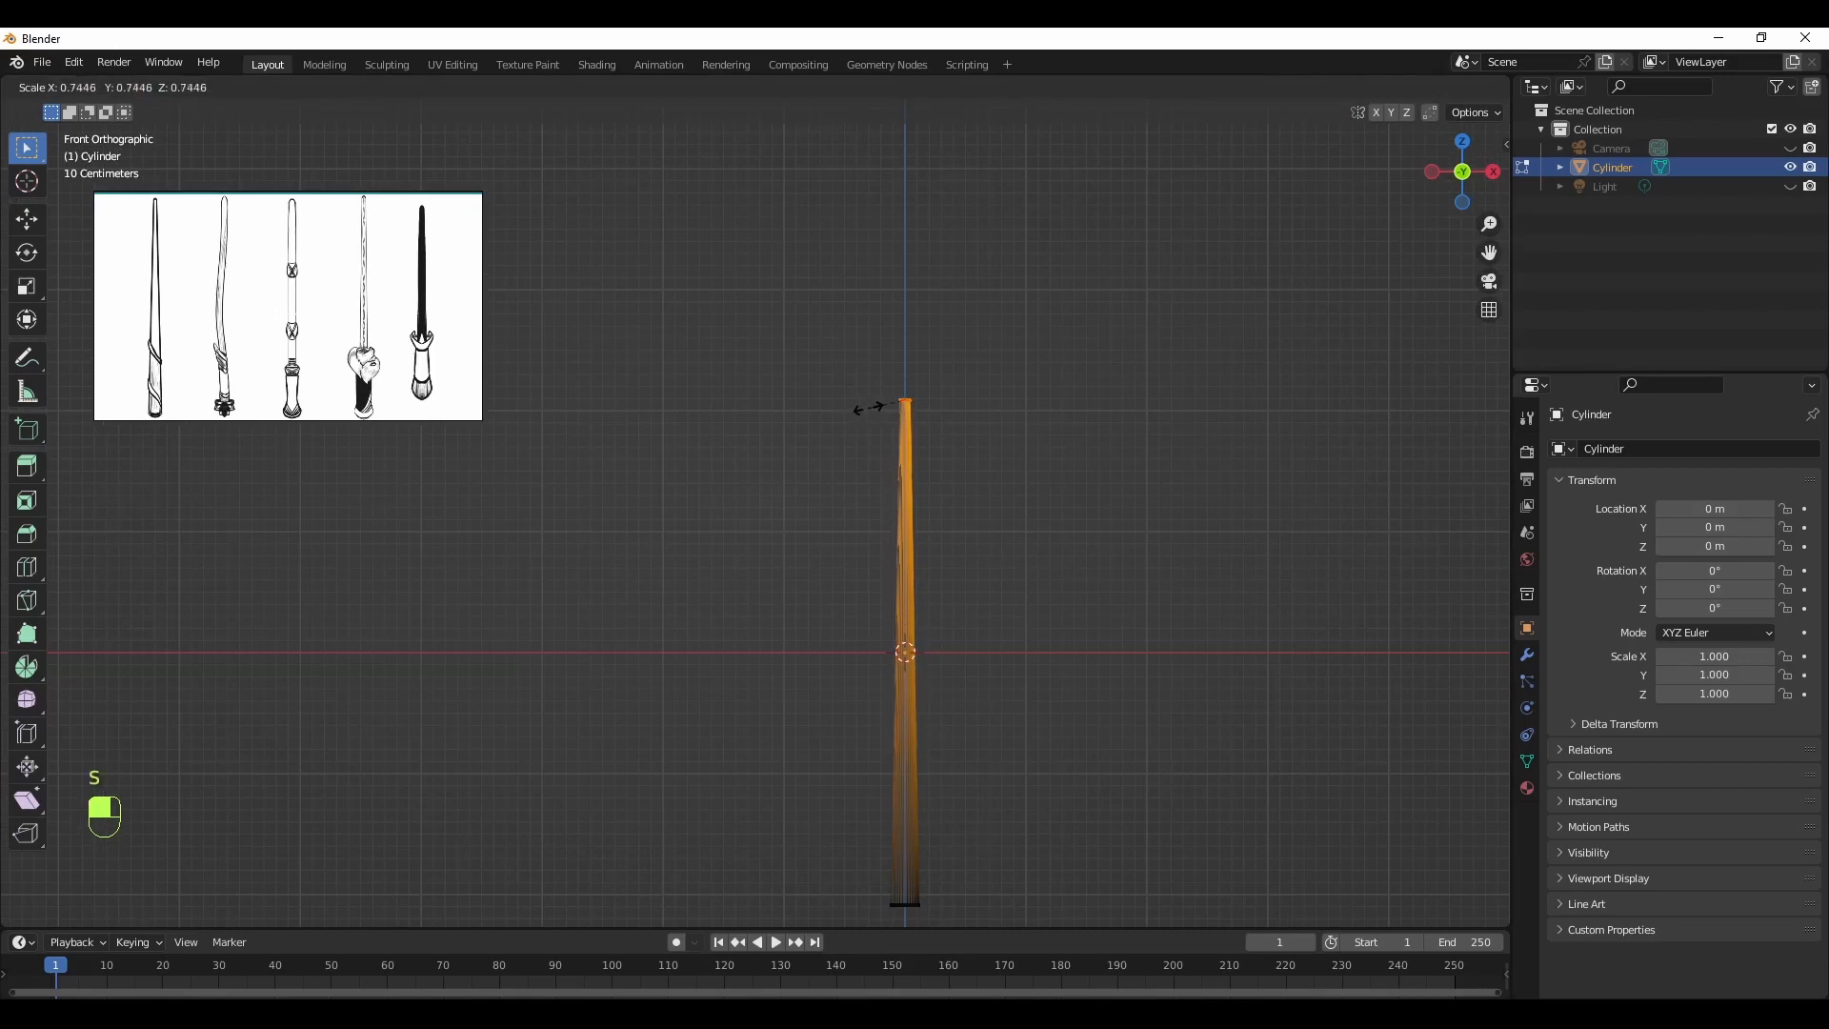
pyautogui.click(869, 407)
pyautogui.click(1438, 87)
pyautogui.click(1241, 563)
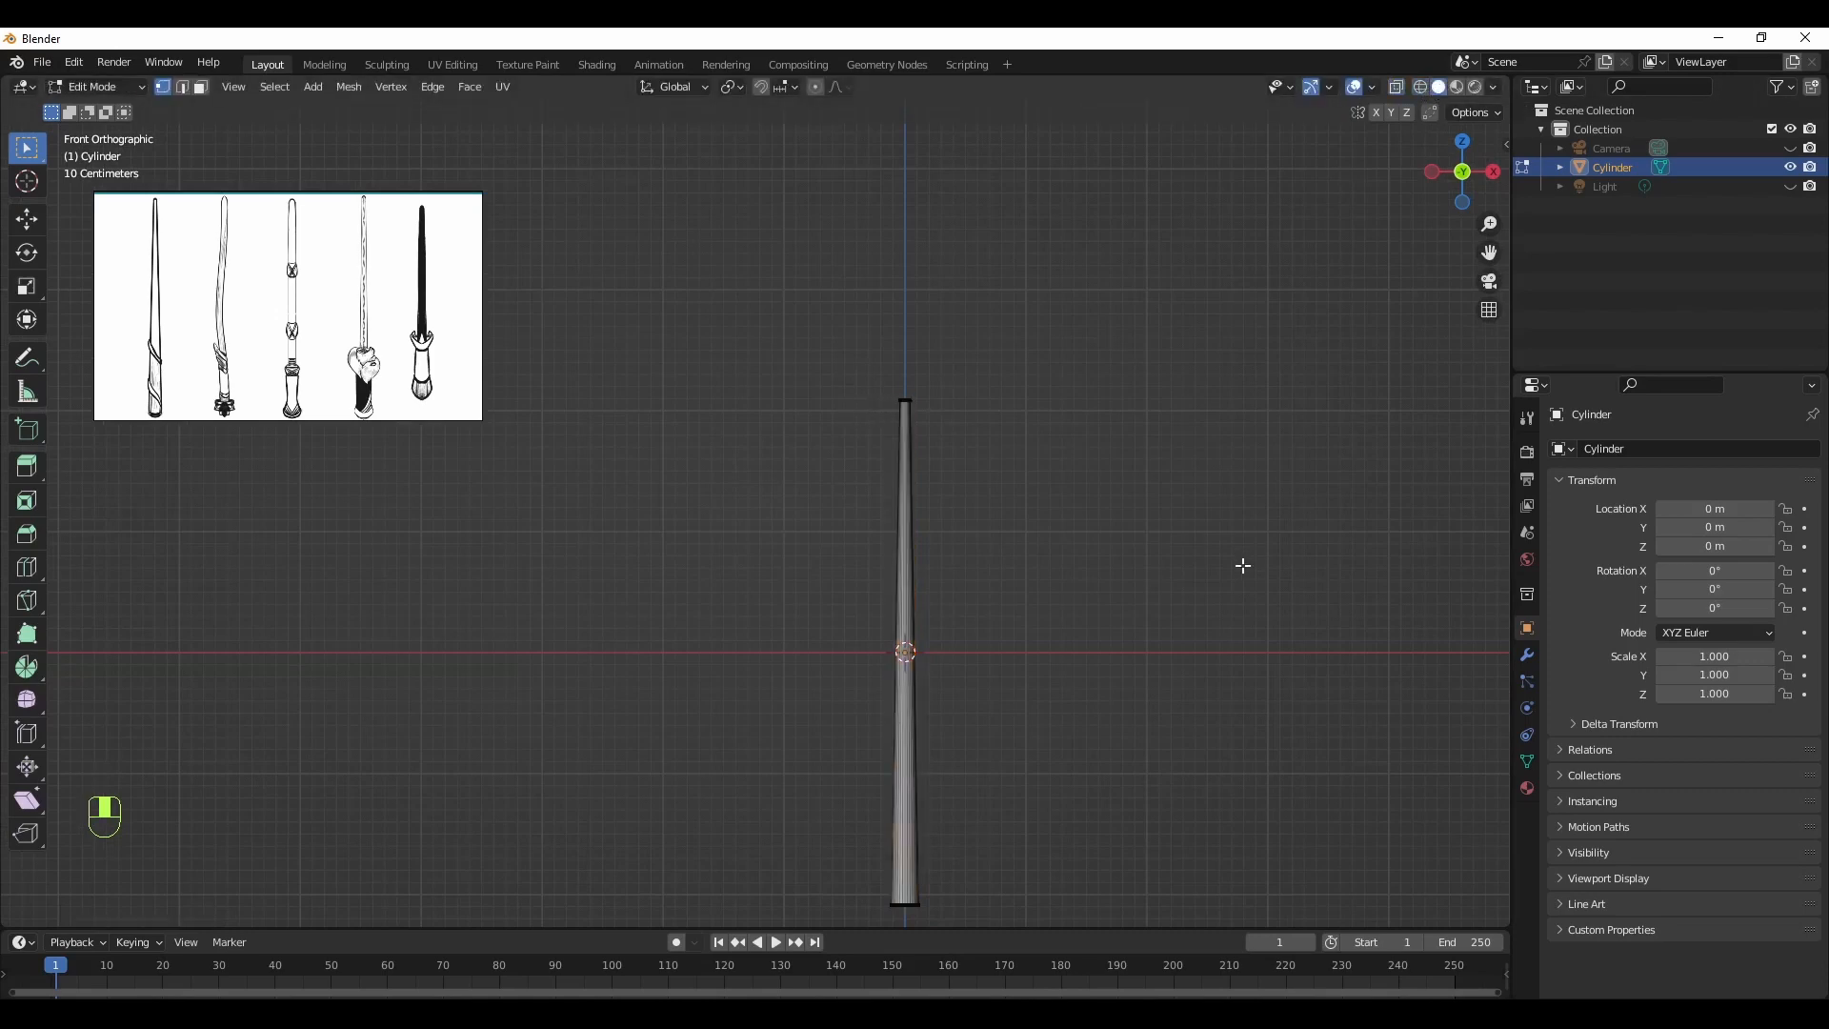
# Leave Edit Mode and examine the tapered shaft's proportions in the front view against the wand reference
pyautogui.scroll(-2, 1180, 680)
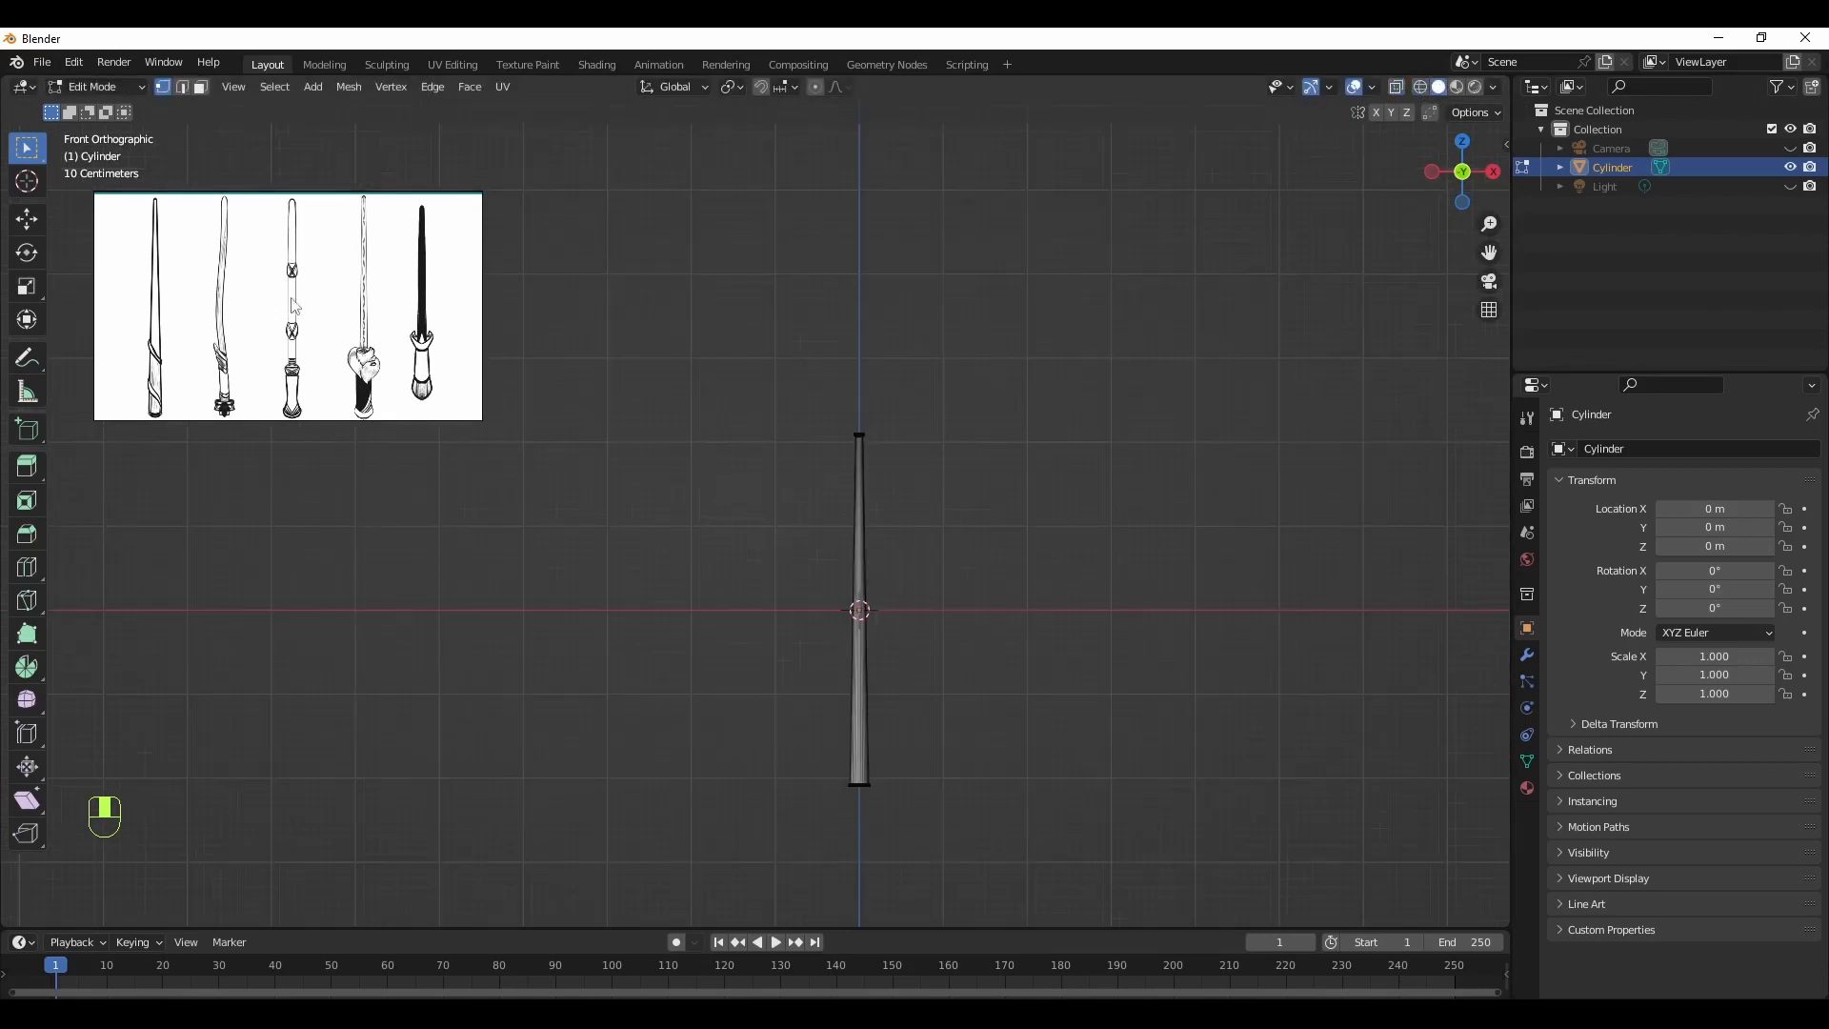
pyautogui.press('`')
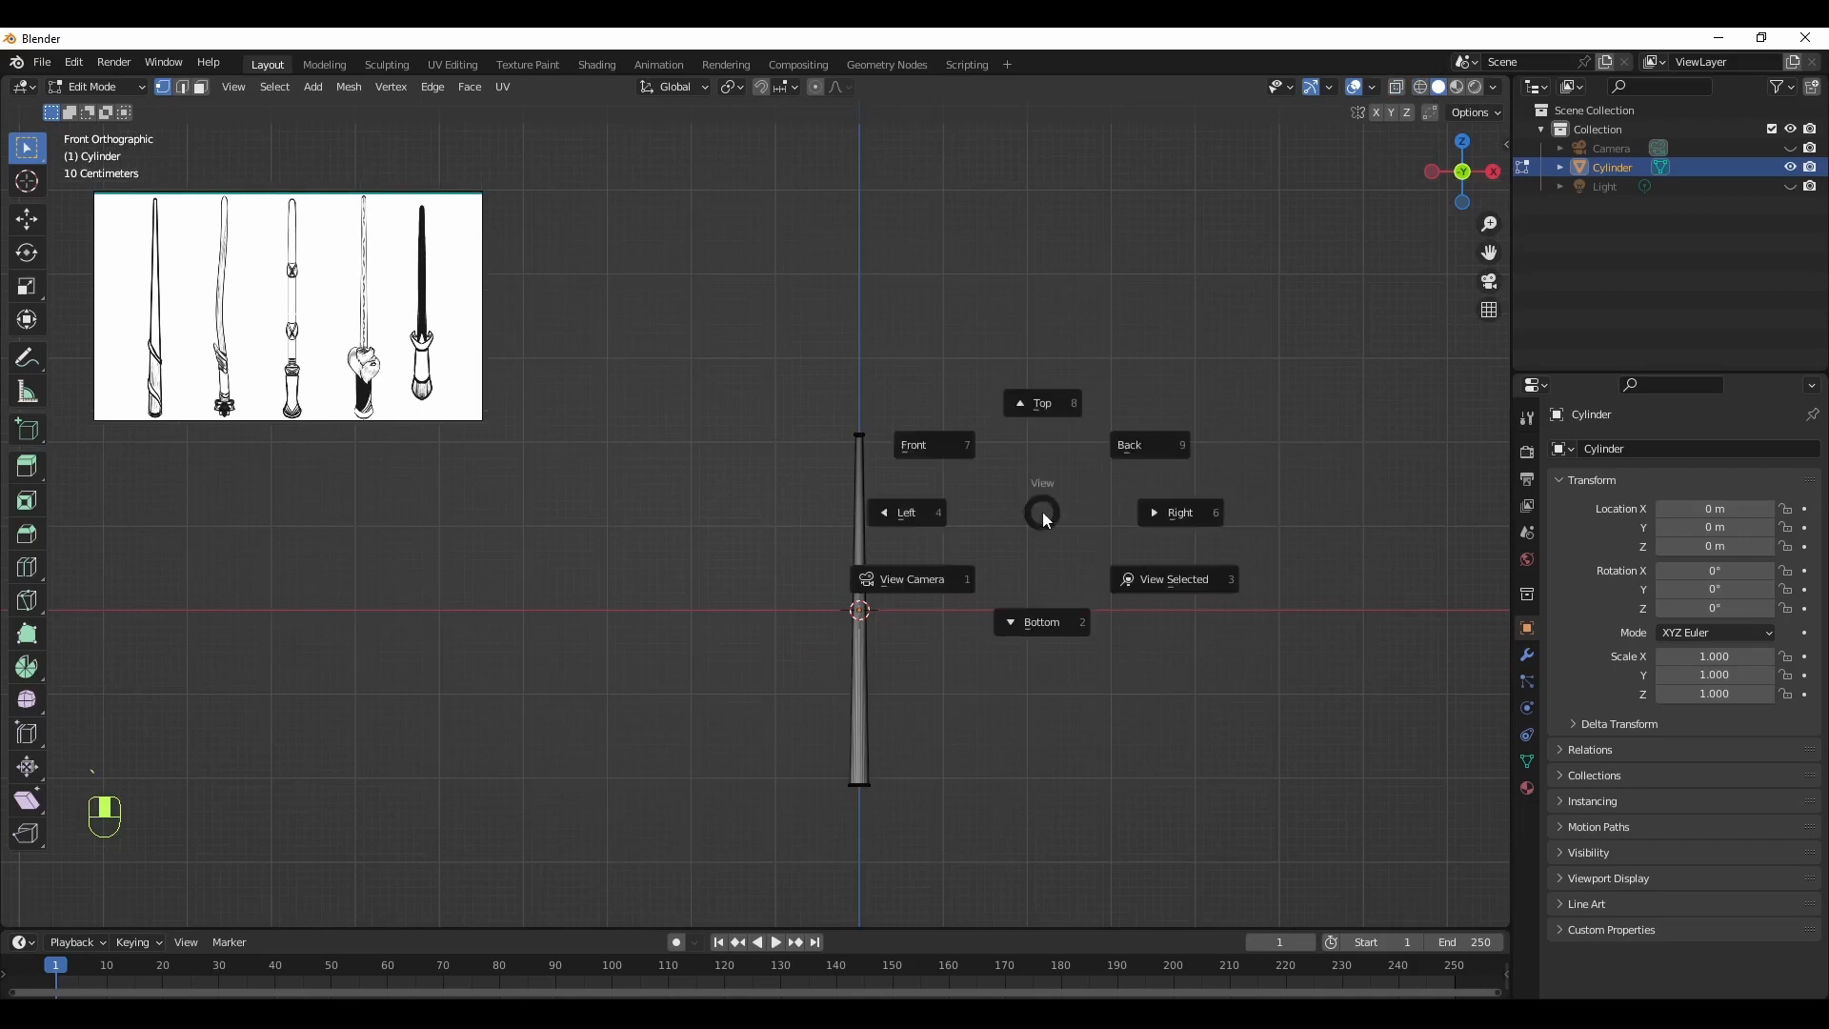
pyautogui.click(1042, 512)
pyautogui.press('Tab')
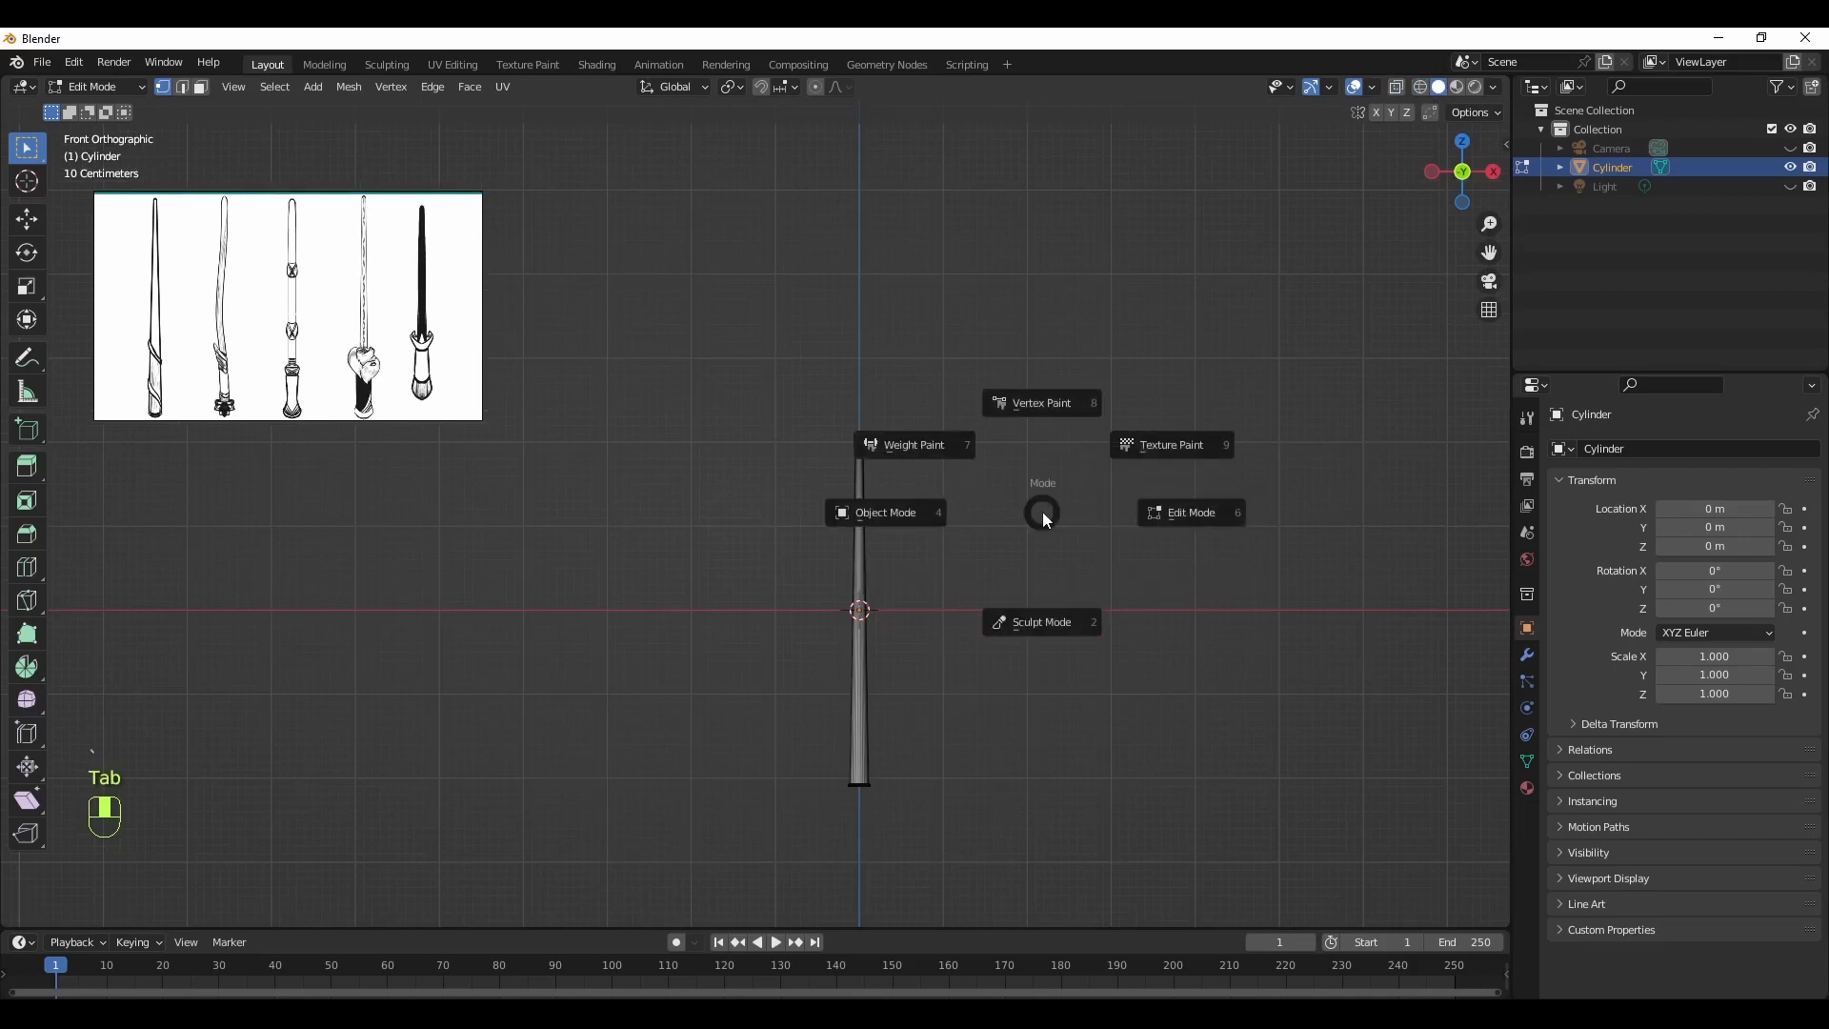
pyautogui.click(917, 518)
pyautogui.click(982, 570)
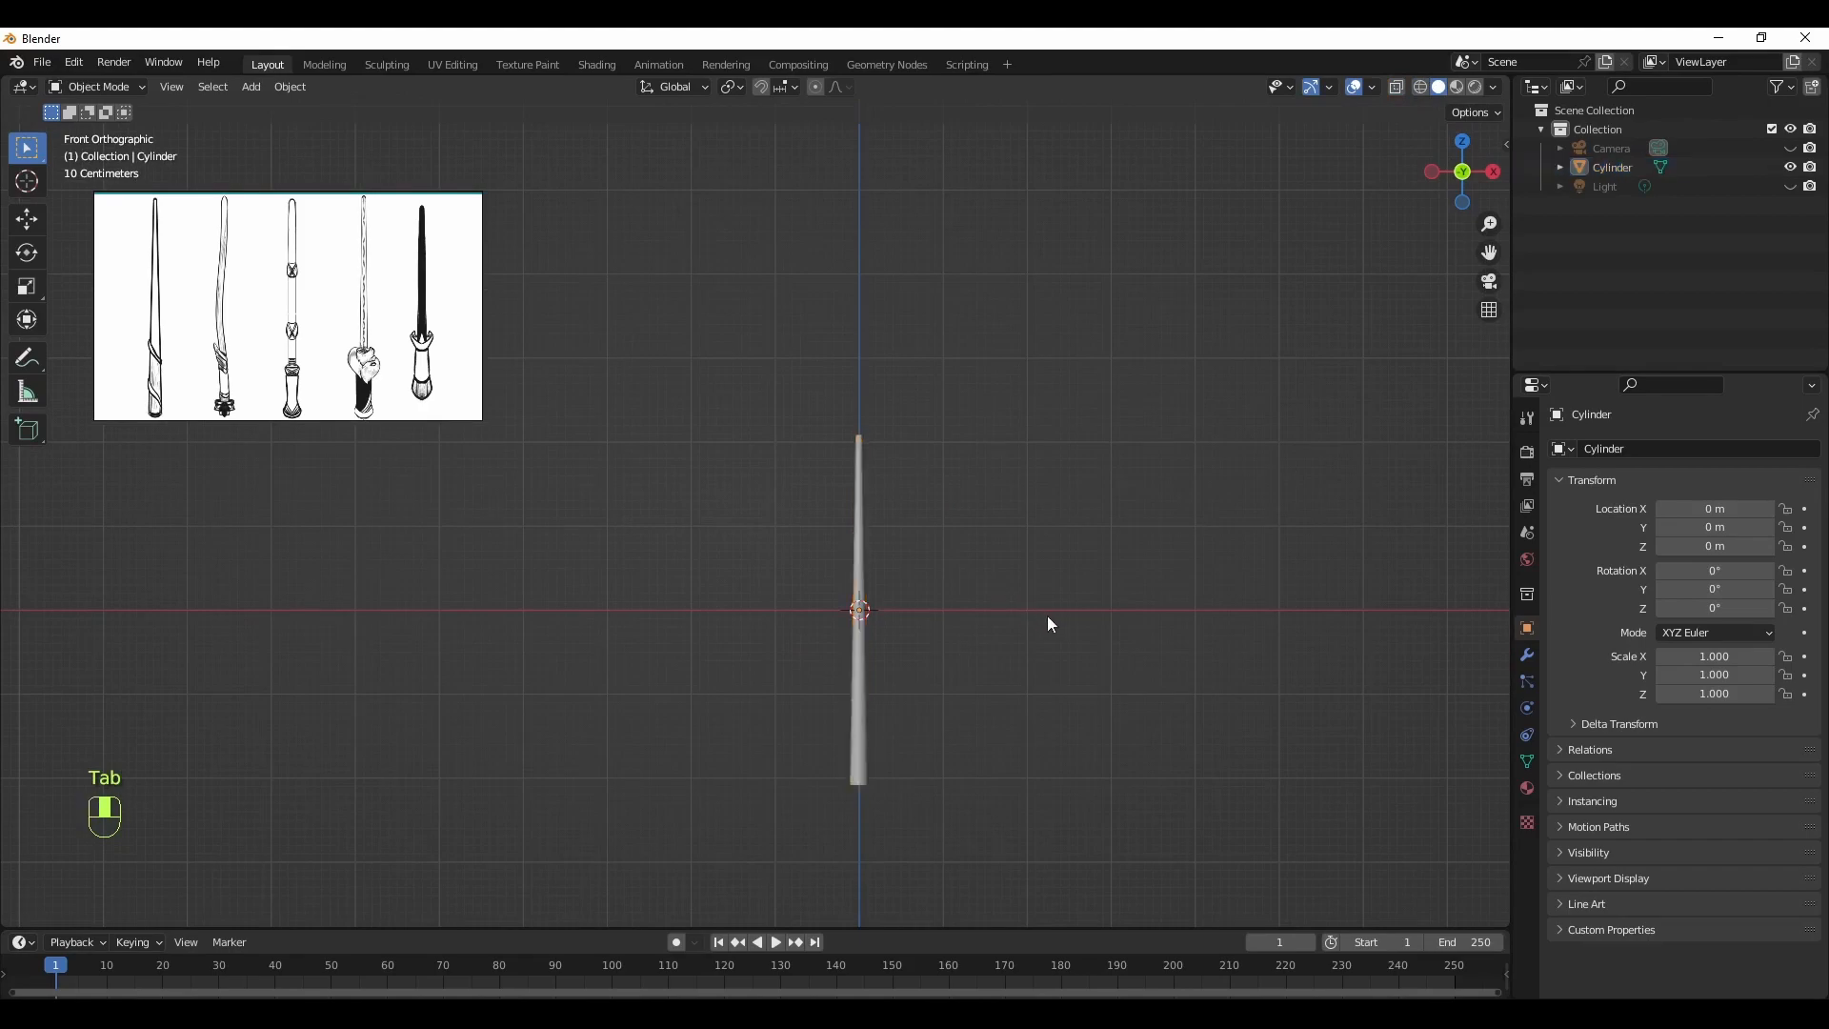
pyautogui.scroll(4, 1095, 627)
pyautogui.keyDown('shift'); pyautogui.moveTo(1142, 642); pyautogui.dragTo(1101, 646, button='middle'); pyautogui.keyUp('shift')
pyautogui.press('`')
pyautogui.click(1010, 589)
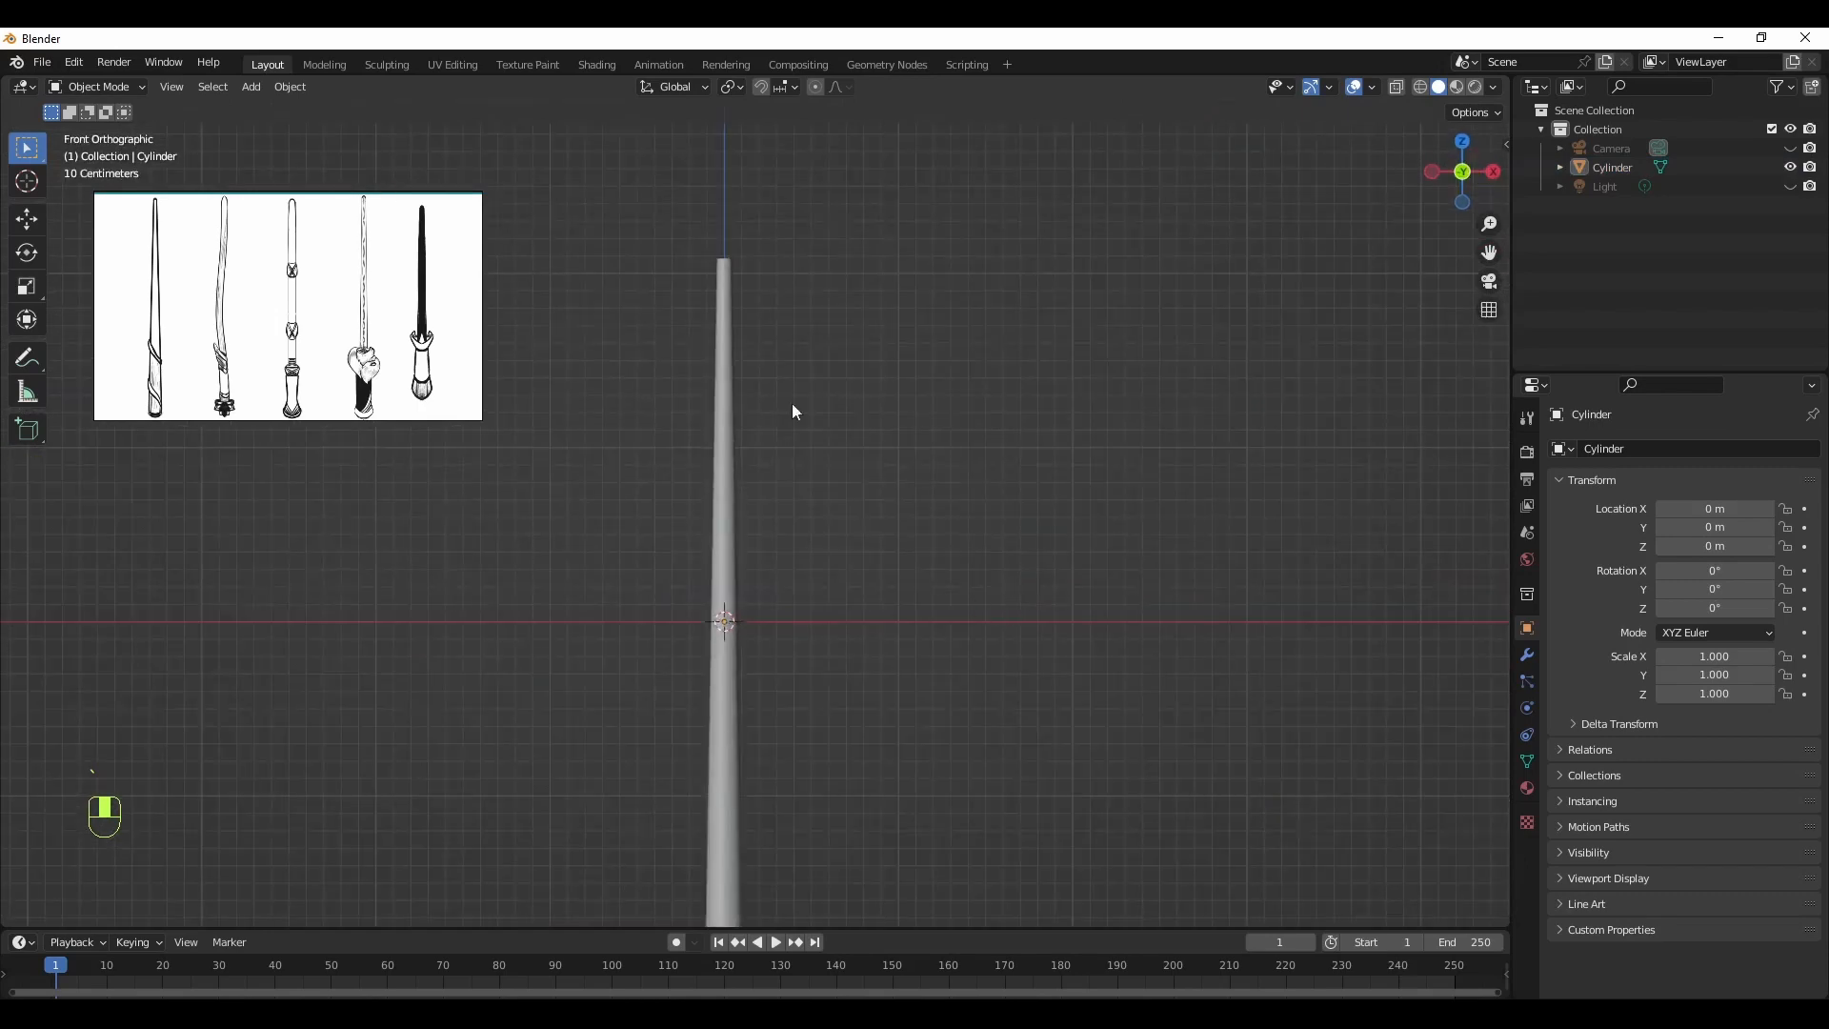
pyautogui.keyDown('shift'); pyautogui.moveTo(1037, 582); pyautogui.dragTo(1193, 581, button='middle'); pyautogui.keyUp('shift')
pyautogui.press('`')
pyautogui.click(1135, 517)
pyautogui.press('`')
pyautogui.click(1143, 522)
# Return to Edit Mode and scale the whole wand shaft up uniformly to about 1.39
pyautogui.press('Tab')
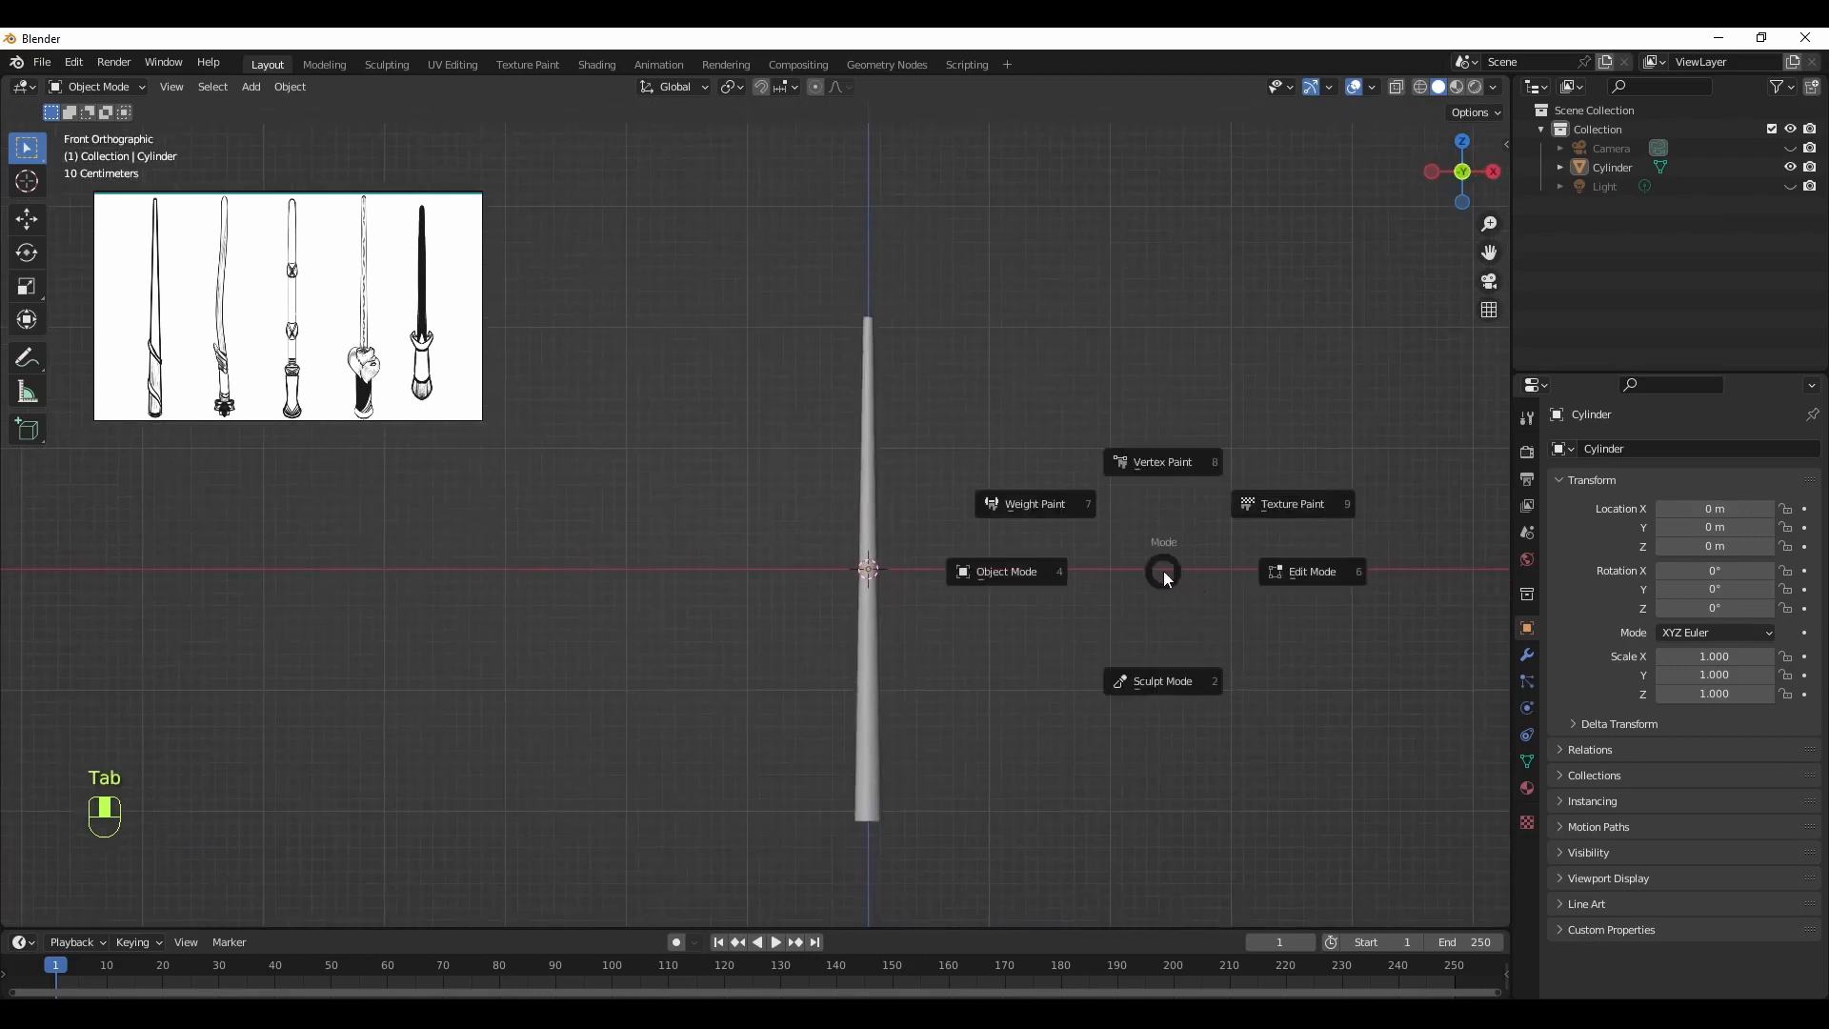
pyautogui.click(1279, 575)
pyautogui.press('a')
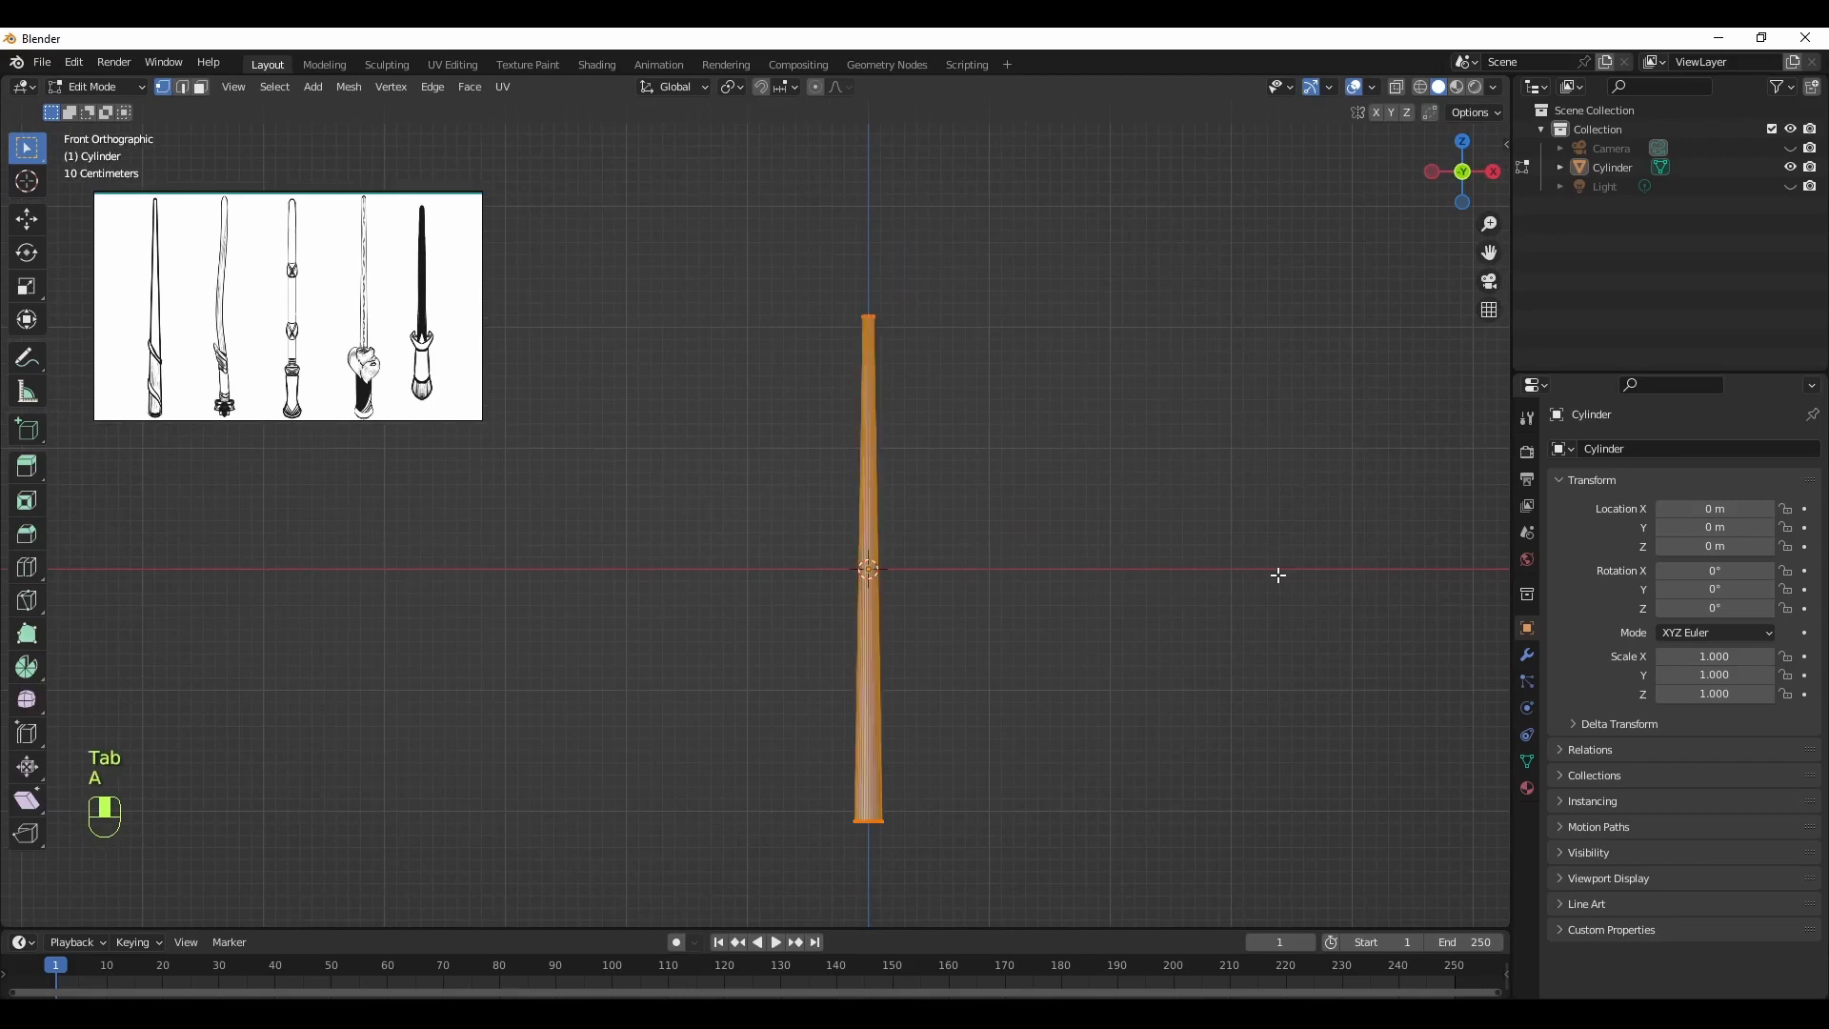
pyautogui.press('s')
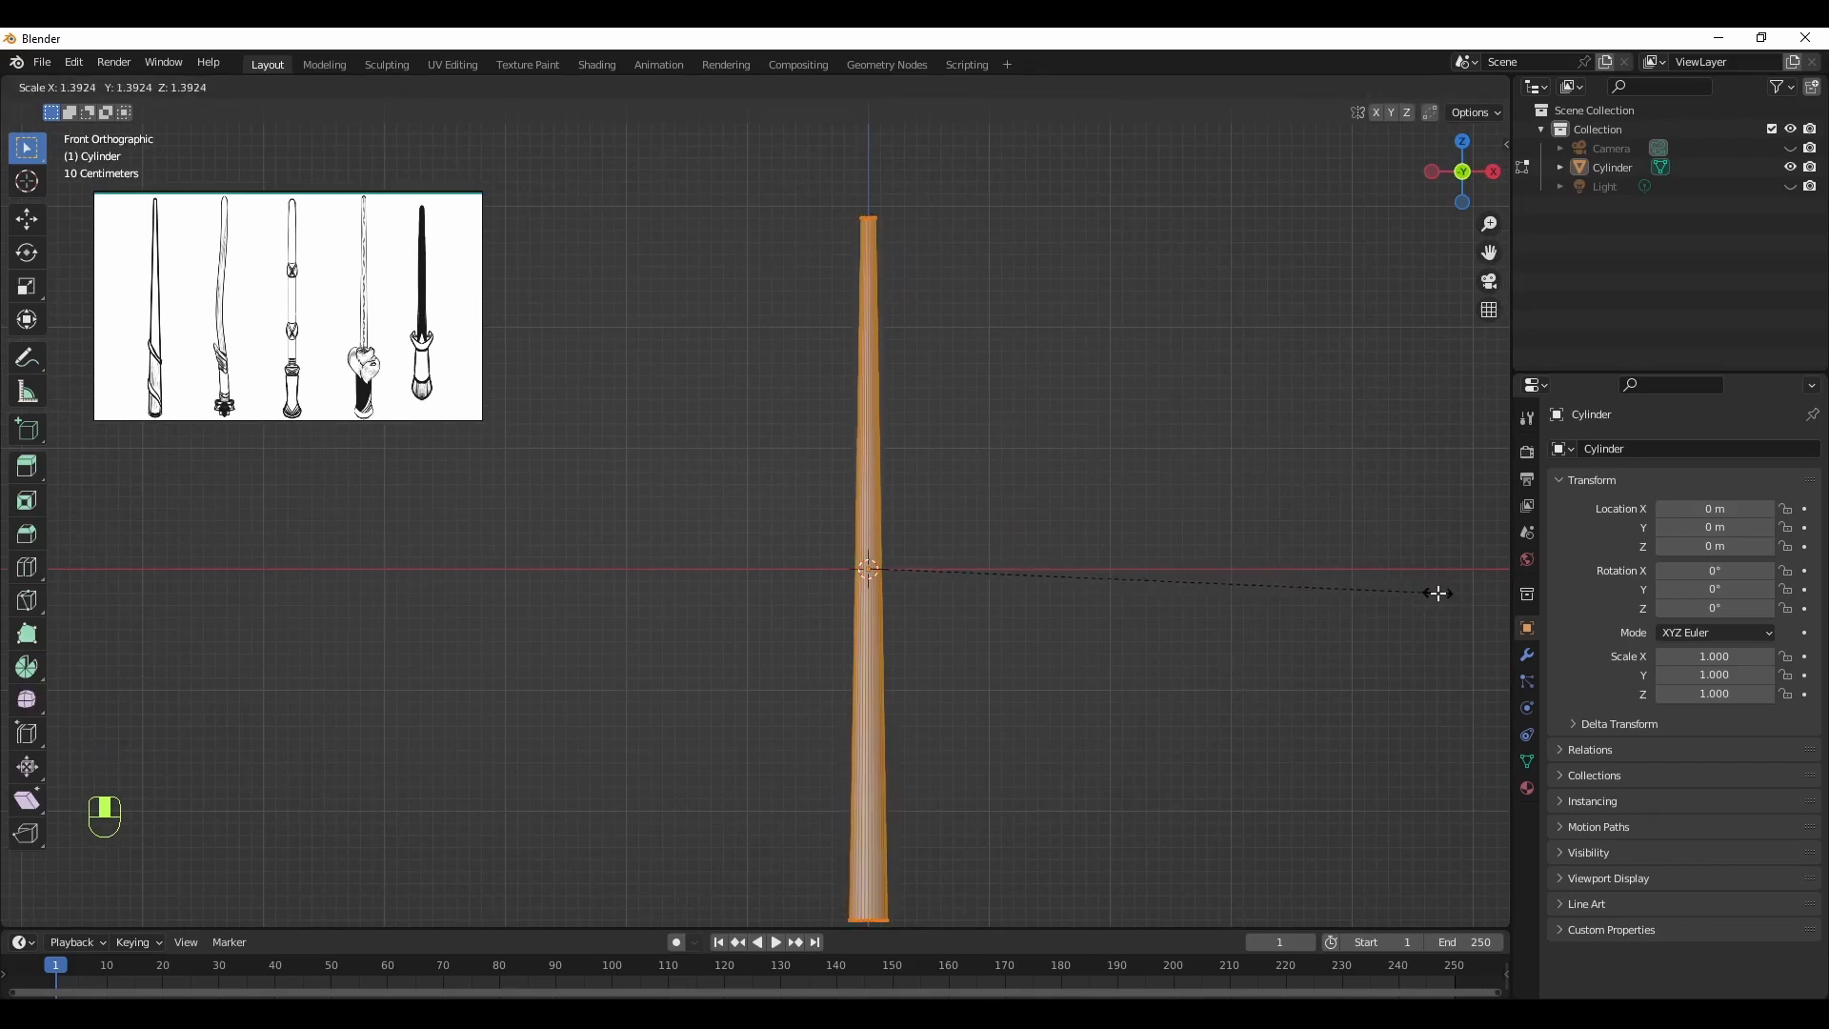
pyautogui.click(1439, 592)
pyautogui.click(1167, 613)
pyautogui.scroll(-2, 1148, 595)
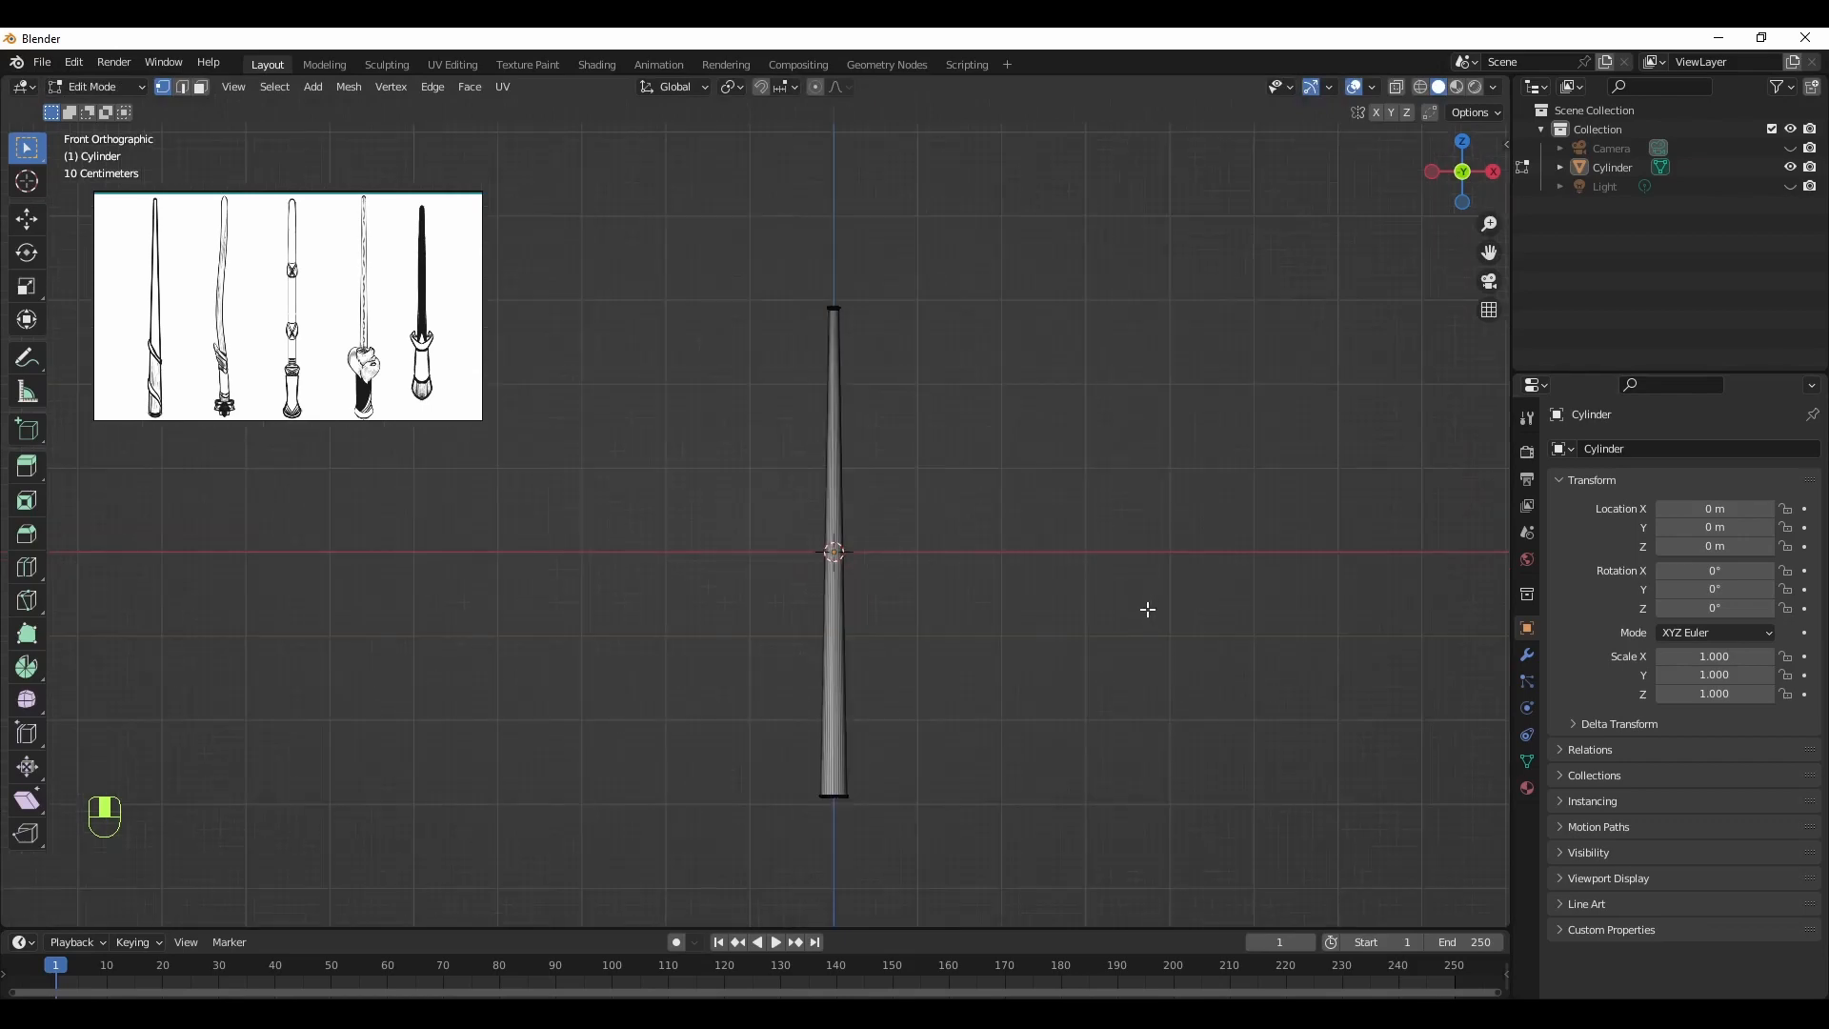
pyautogui.scroll(1, 1055, 624)
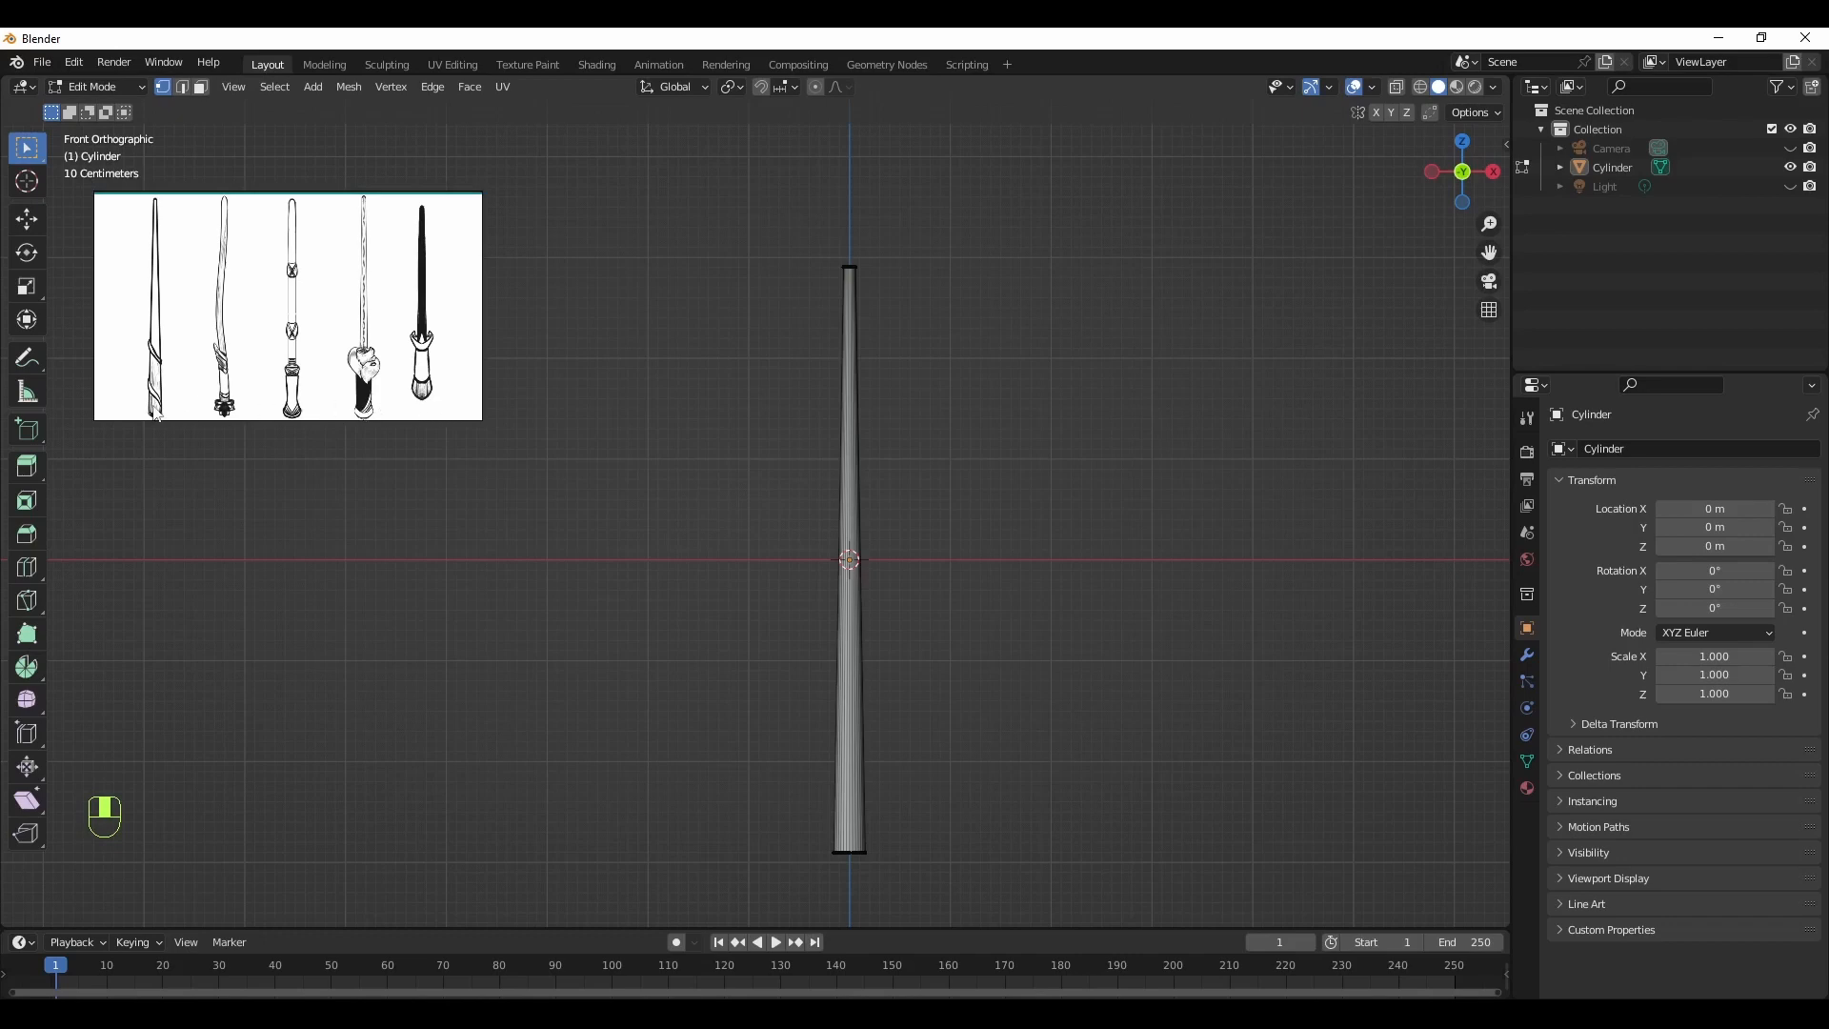
# Switch to Object Mode, select the wand shaft and apply Shade Smooth to it
pyautogui.scroll(3, 386, 364)
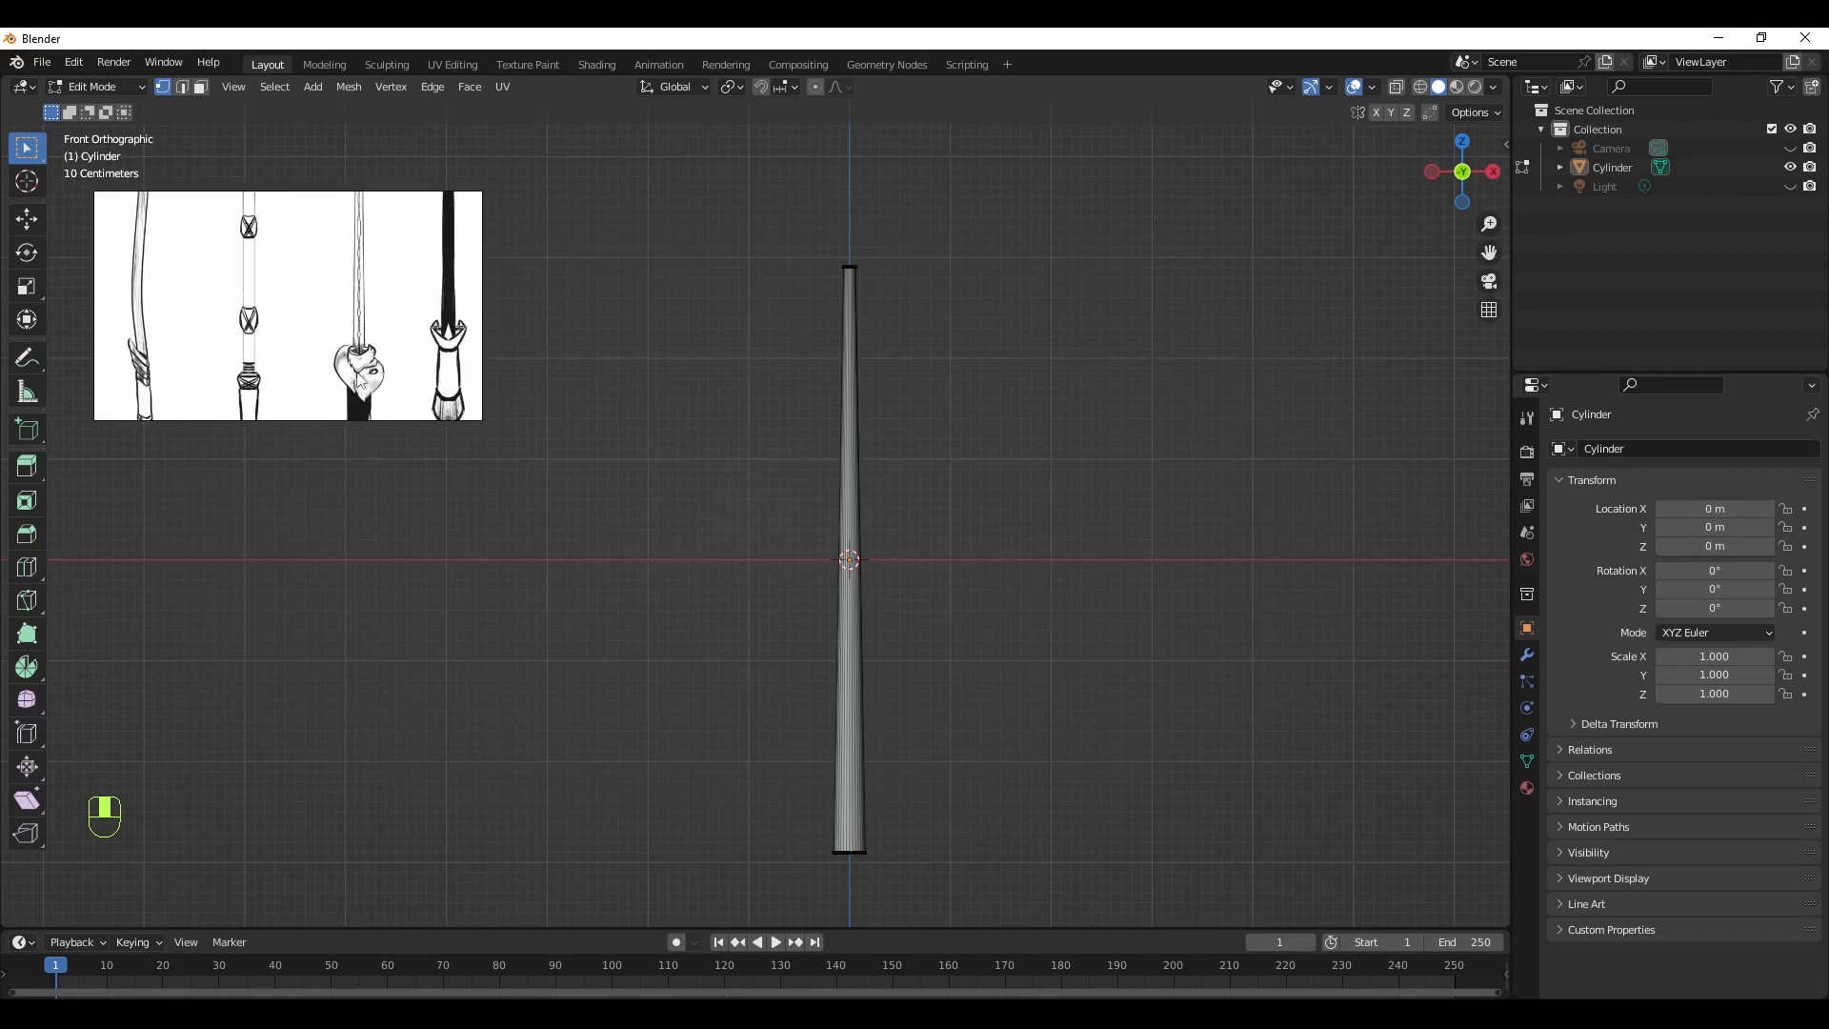
pyautogui.scroll(-2, 360, 386)
pyautogui.scroll(-2, 288, 304)
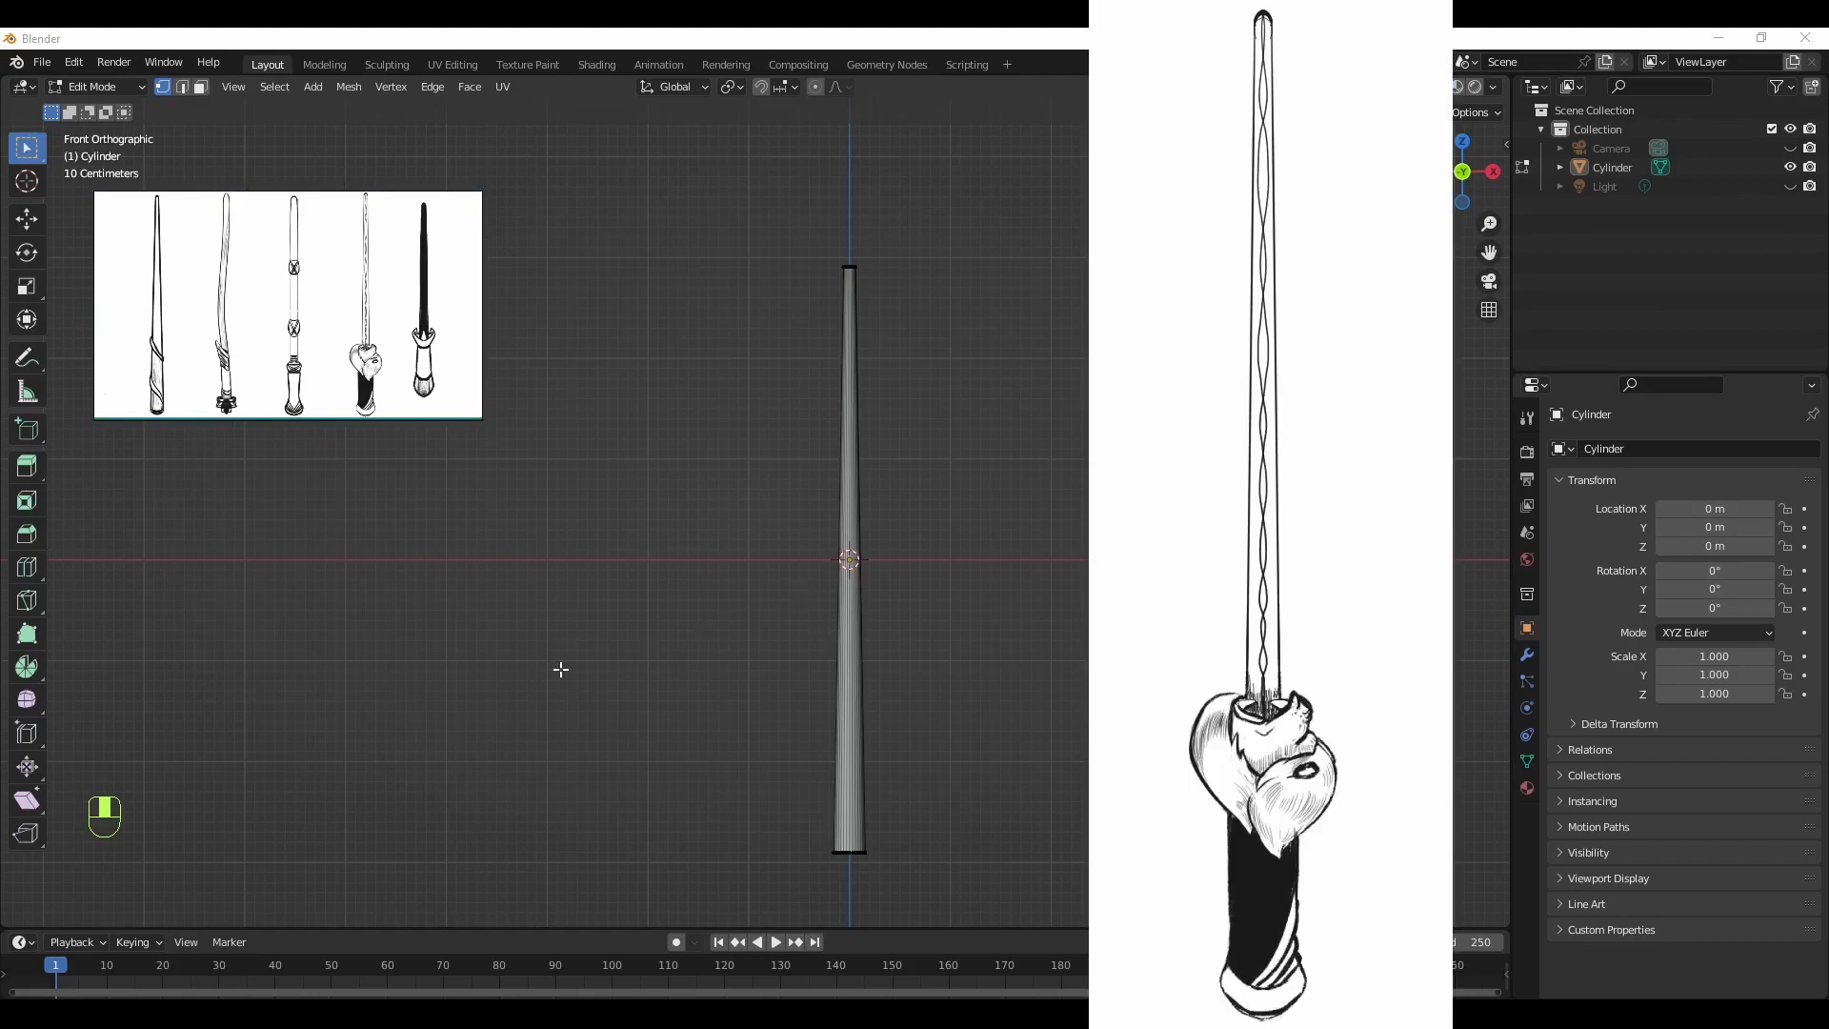
pyautogui.press('Tab')
pyautogui.scroll(1, 958, 696)
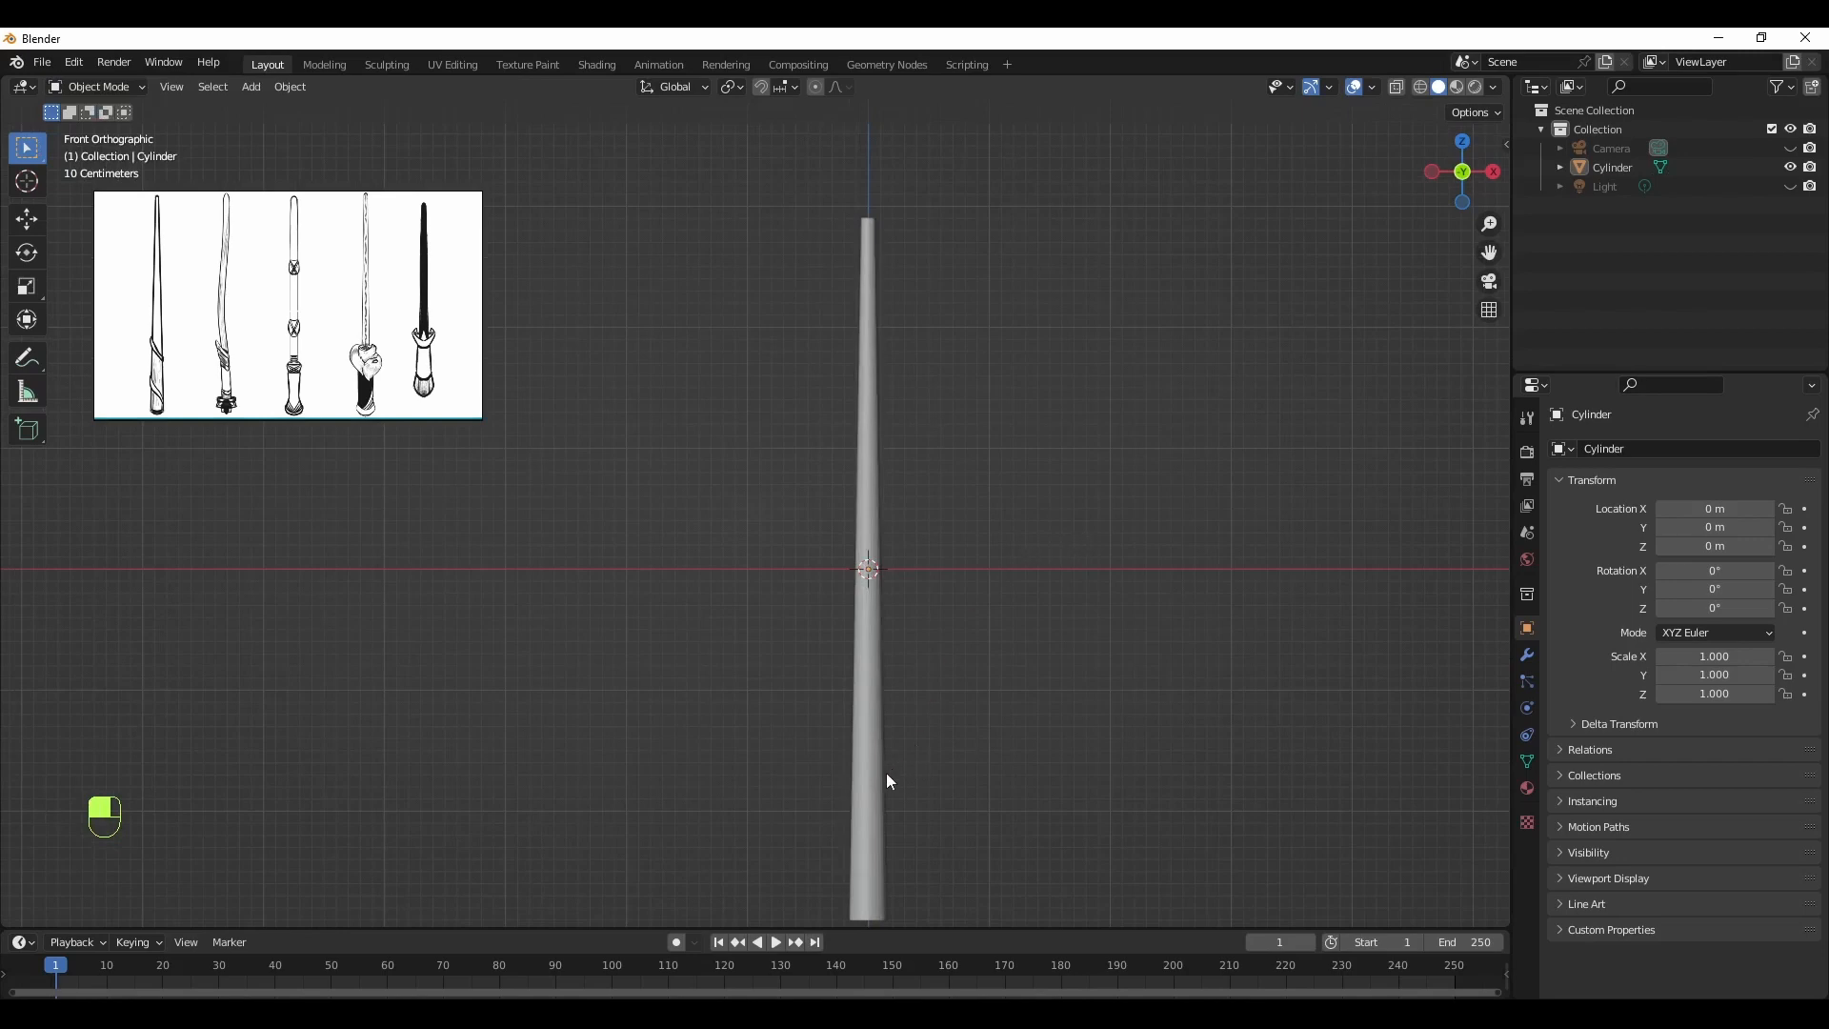
pyautogui.rightClick(877, 796)
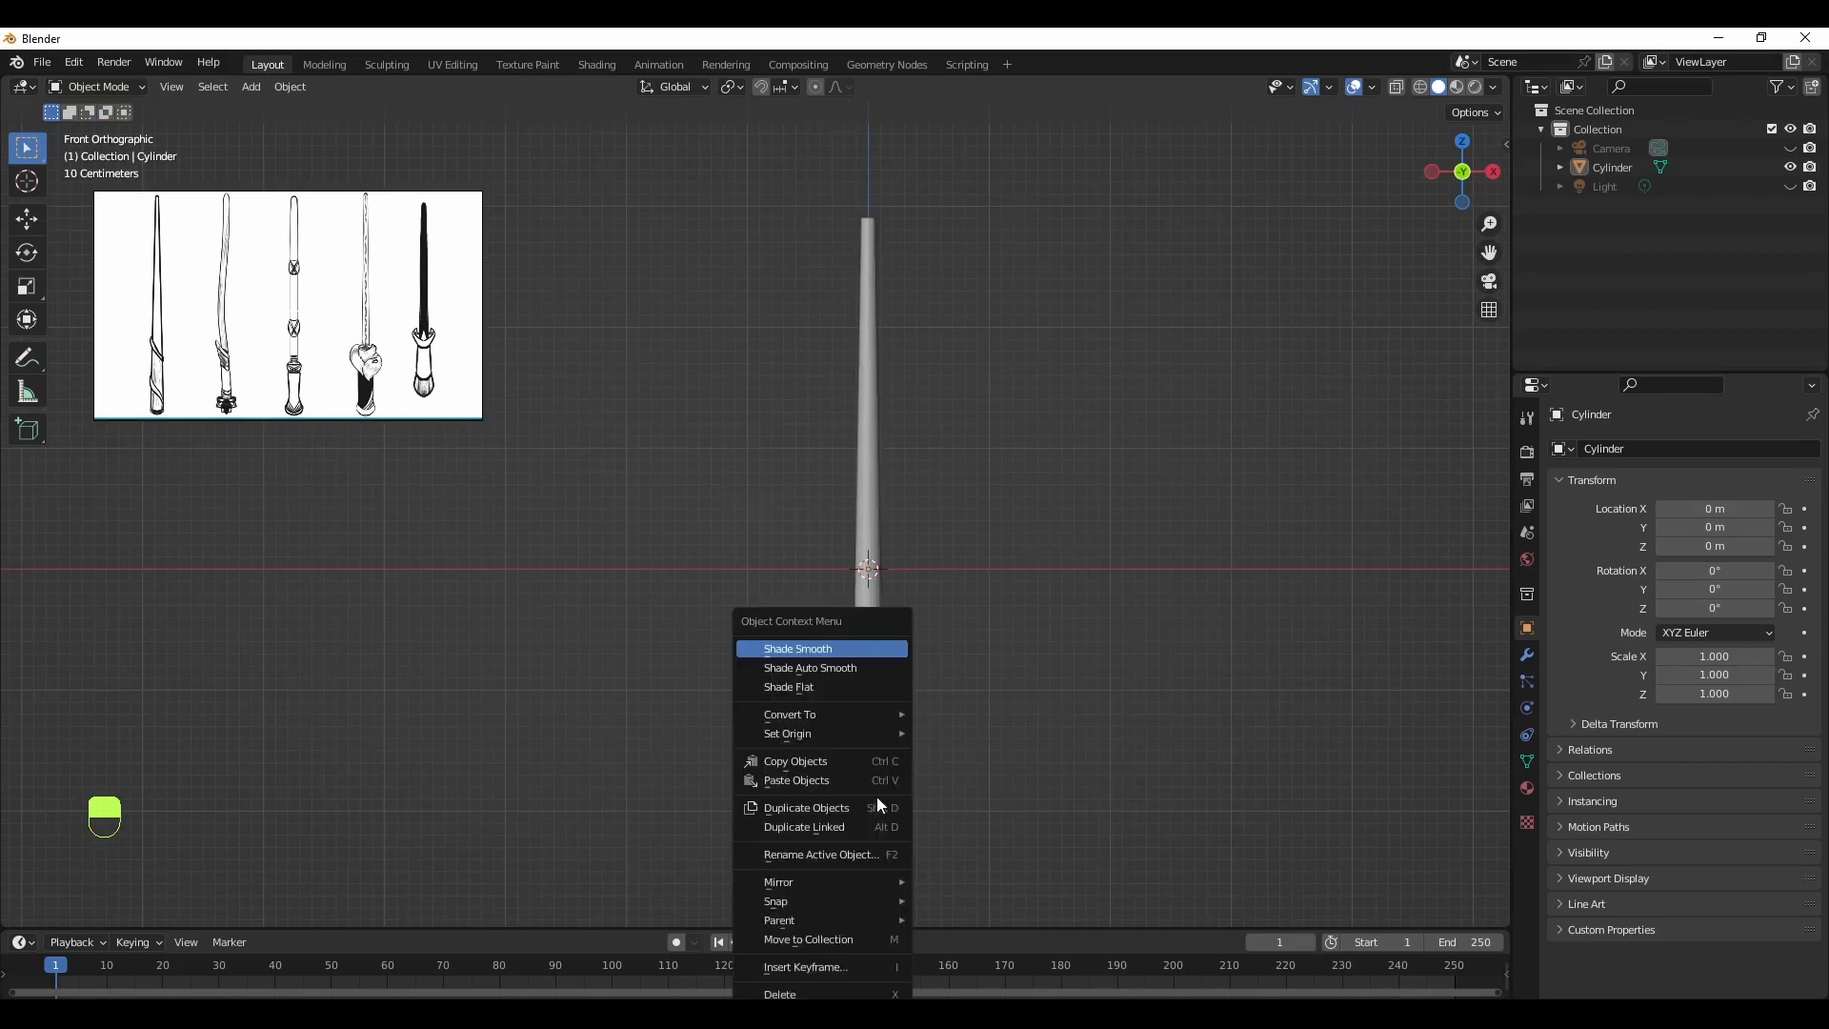
pyautogui.click(833, 645)
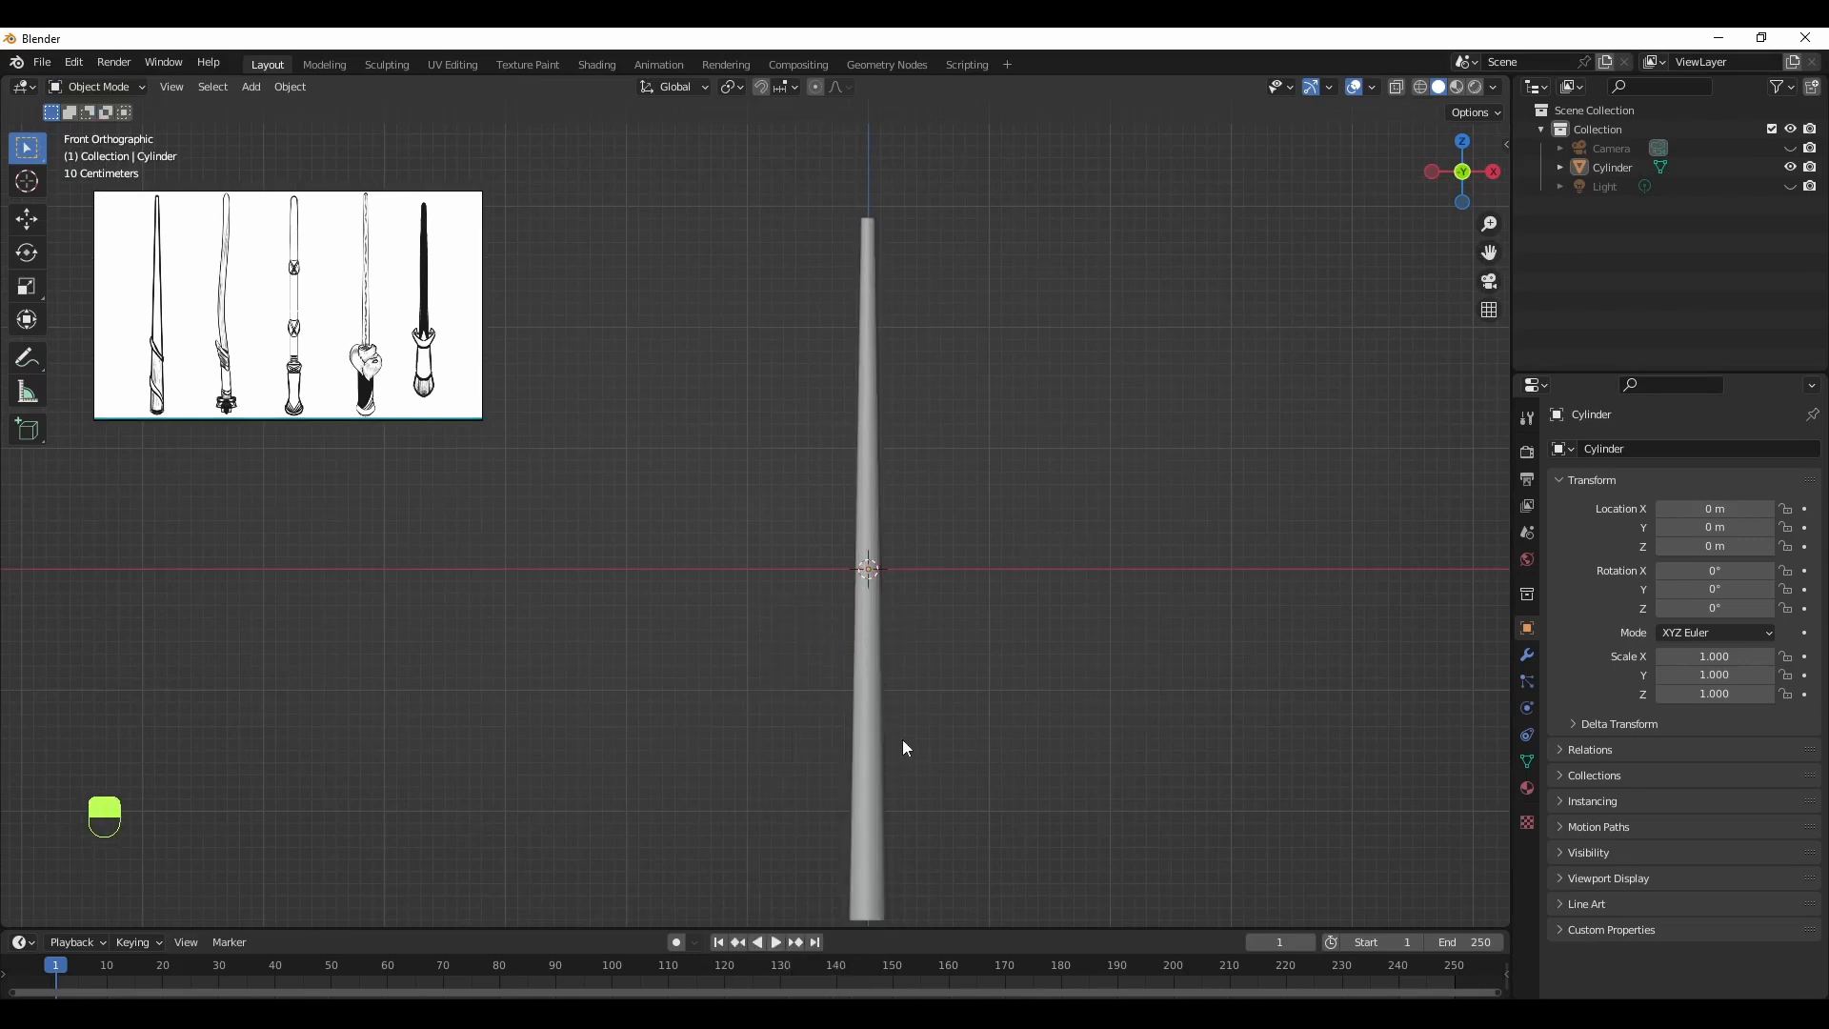
pyautogui.click(874, 791)
pyautogui.rightClick(874, 790)
pyautogui.click(798, 648)
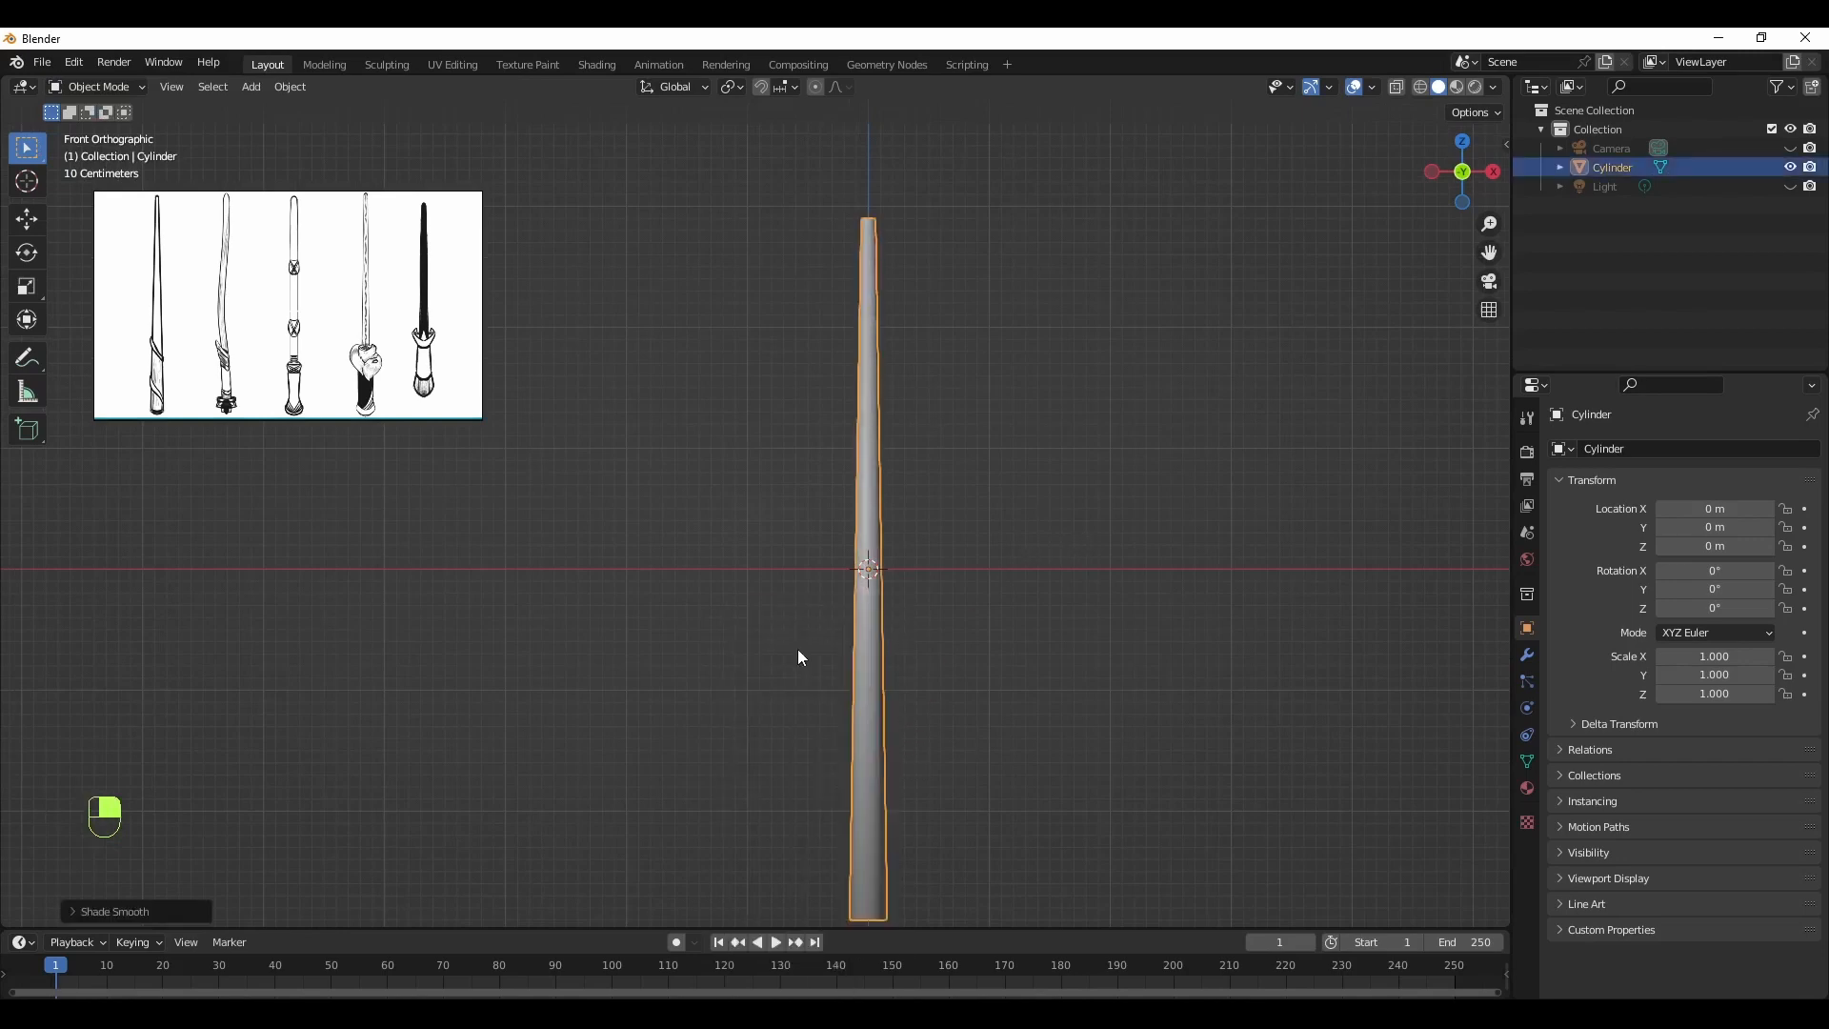
# Enable Auto Smooth at 30° in the wand shaft's mesh normals and deselect the shaft
pyautogui.click(1527, 761)
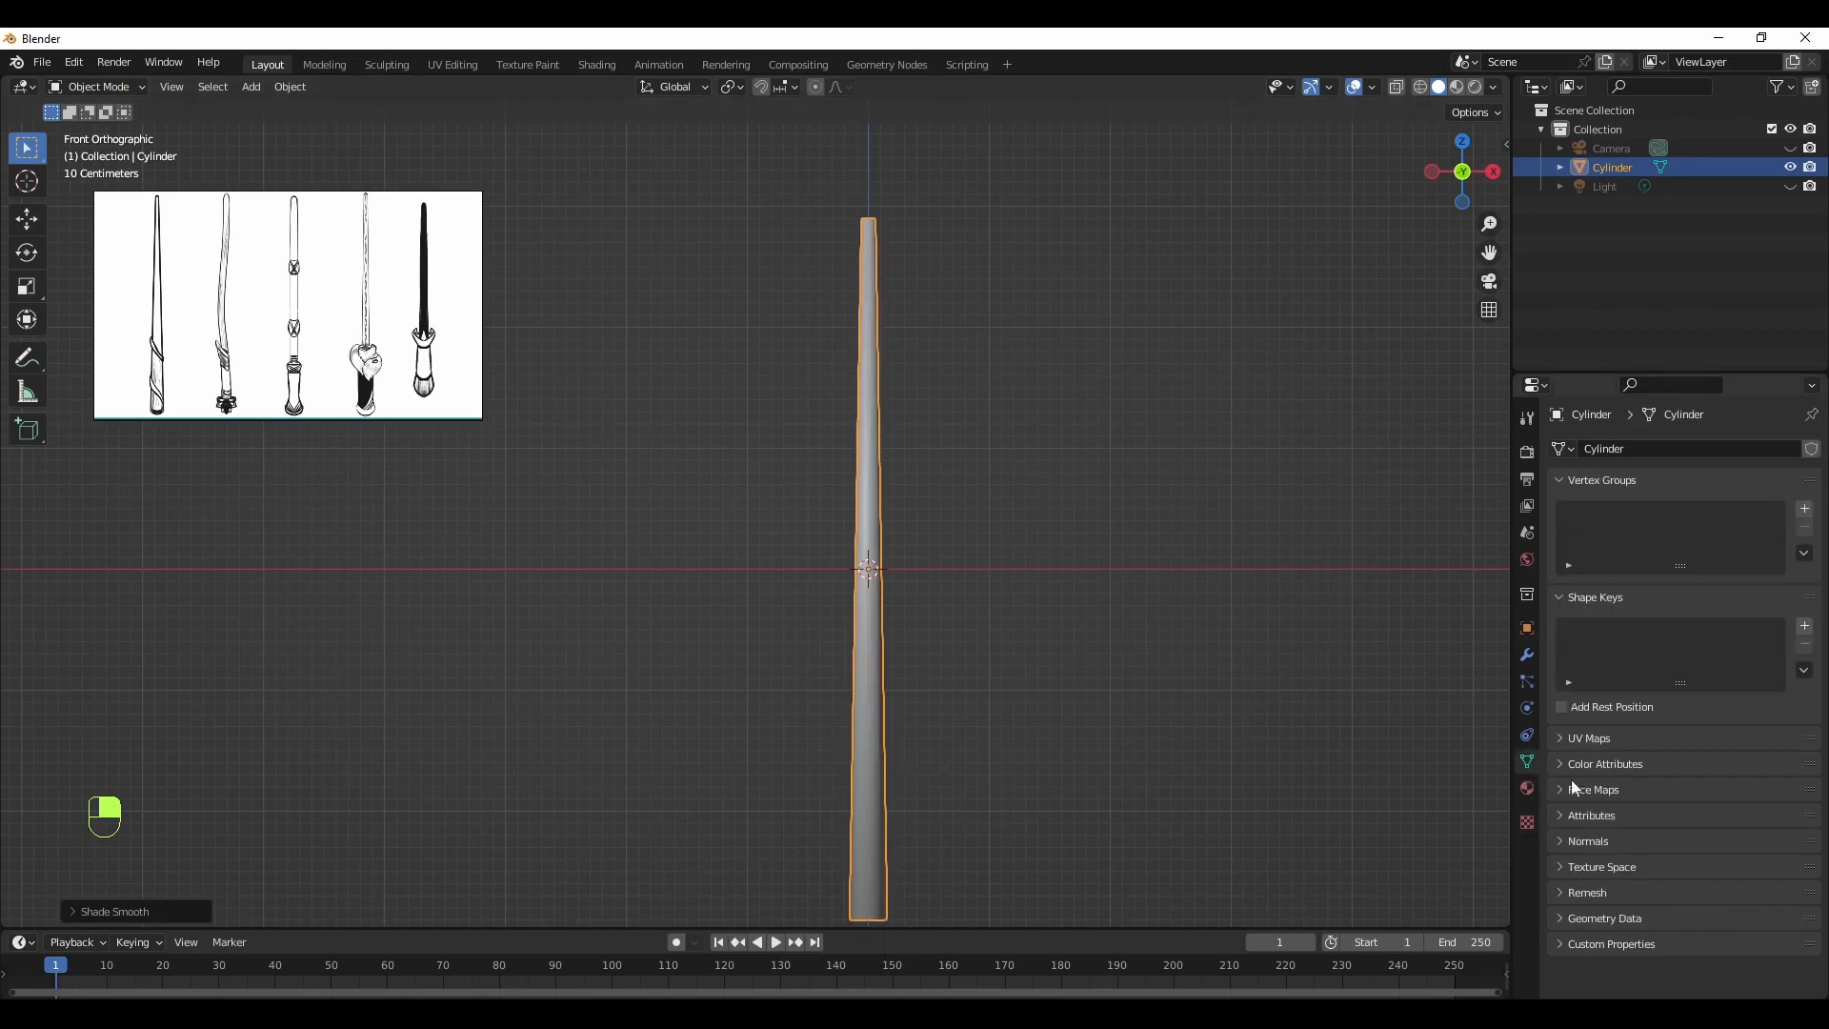
pyautogui.click(1608, 841)
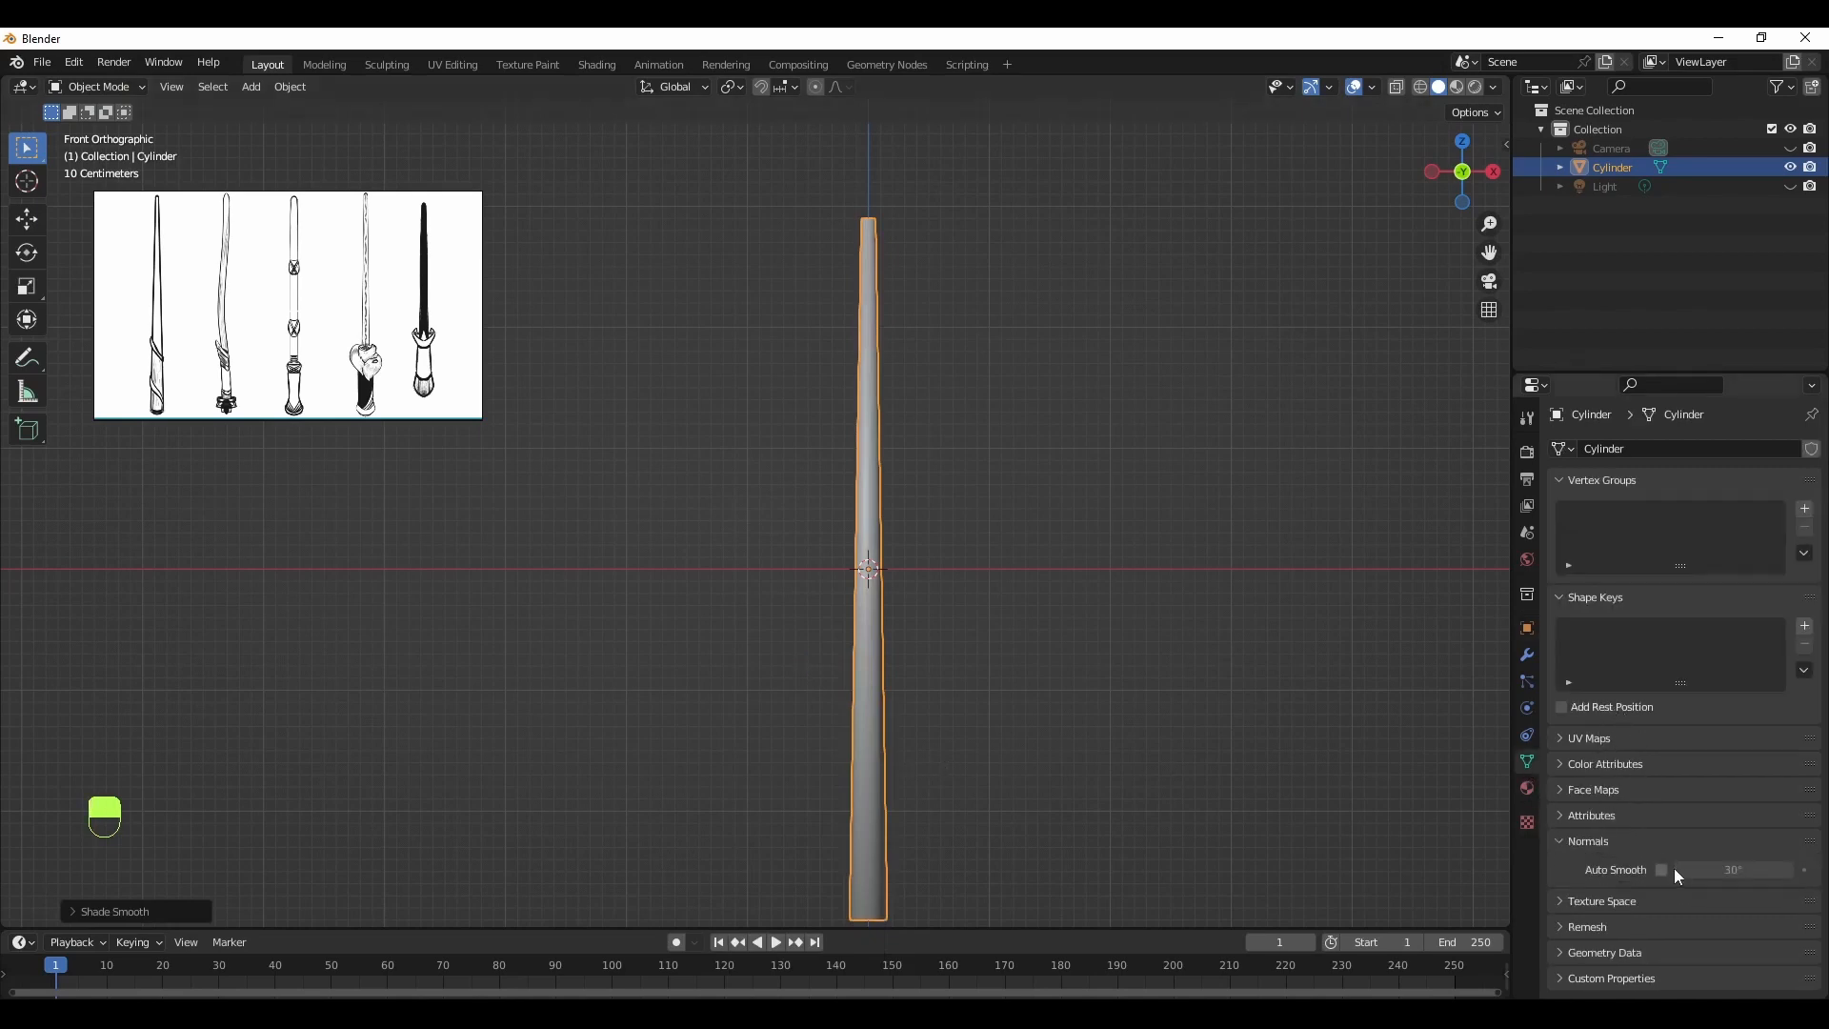
pyautogui.click(1662, 870)
pyautogui.click(1048, 675)
pyautogui.moveTo(1048, 675); pyautogui.dragTo(935, 654, button='middle')
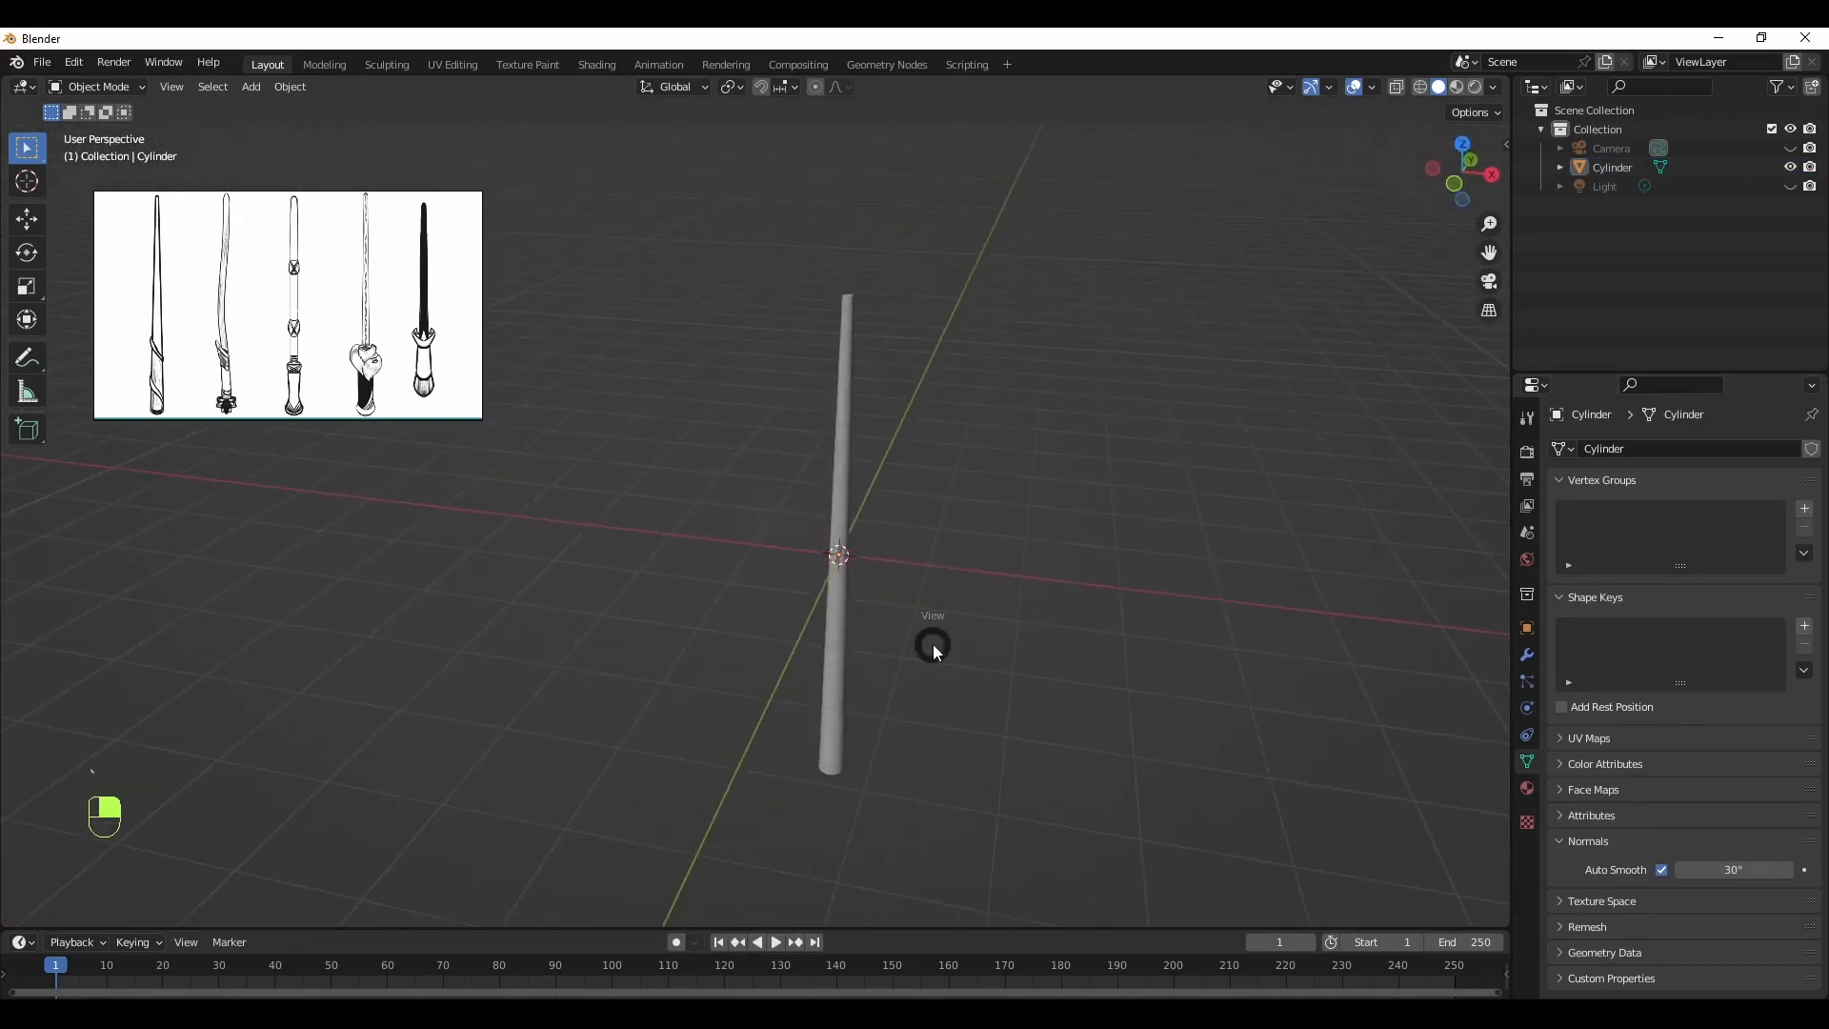
# In front view, move the entire shaft mesh up along Z about 2.9 m so its base sits at the origin, then return to Object Mode
pyautogui.press('`')
pyautogui.click(848, 592)
pyautogui.keyDown('shift'); pyautogui.moveTo(1121, 704); pyautogui.dragTo(1037, 613, button='middle'); pyautogui.keyUp('shift')
pyautogui.press('Tab')
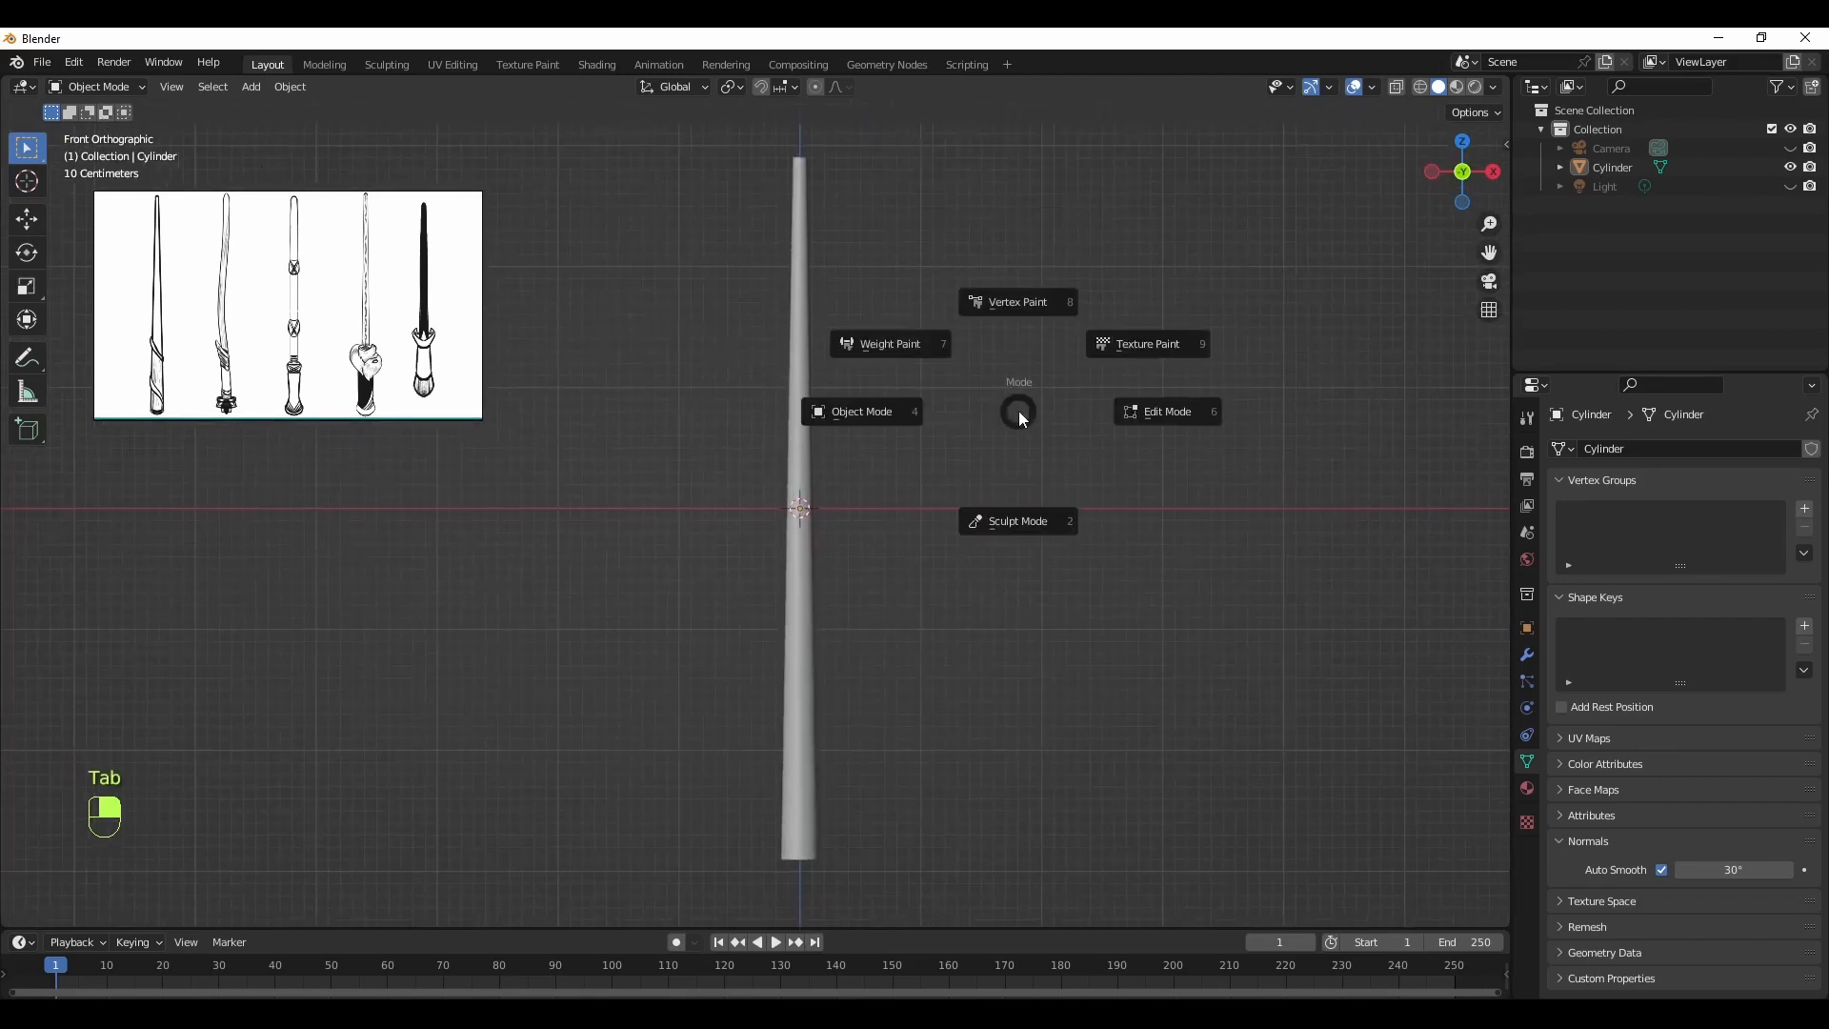
pyautogui.click(1124, 411)
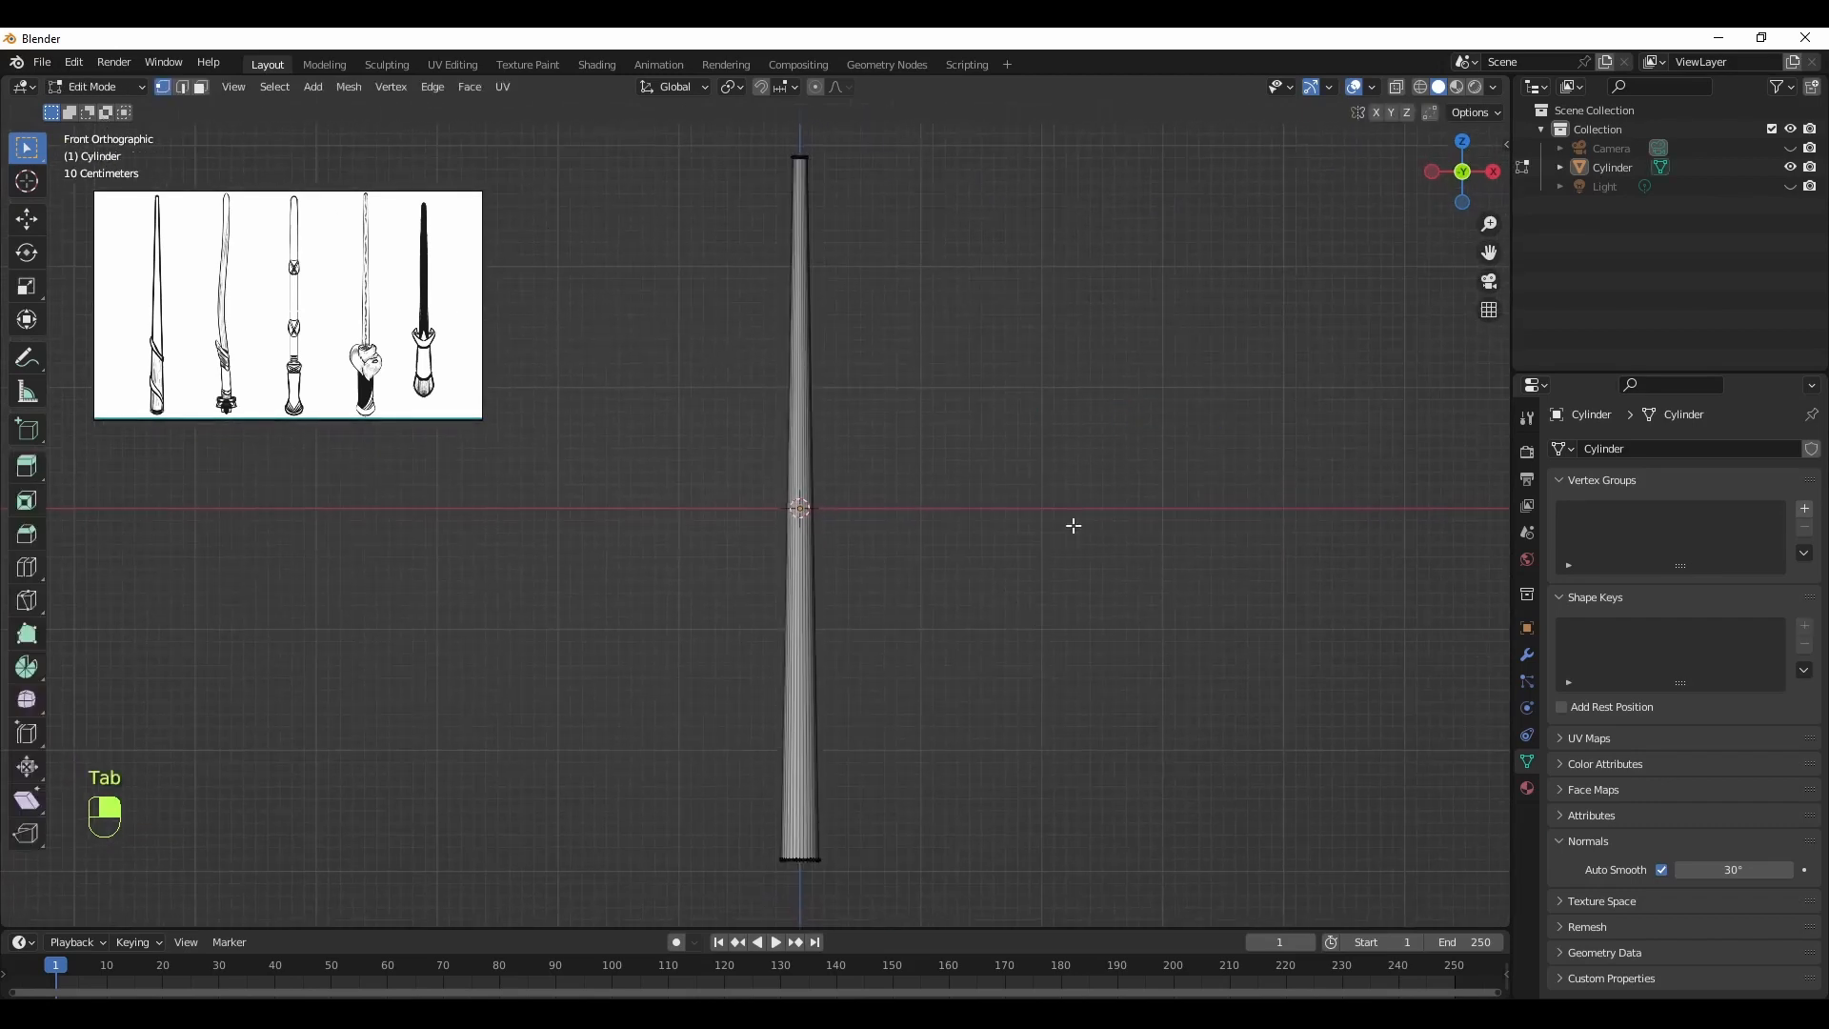
pyautogui.press('a')
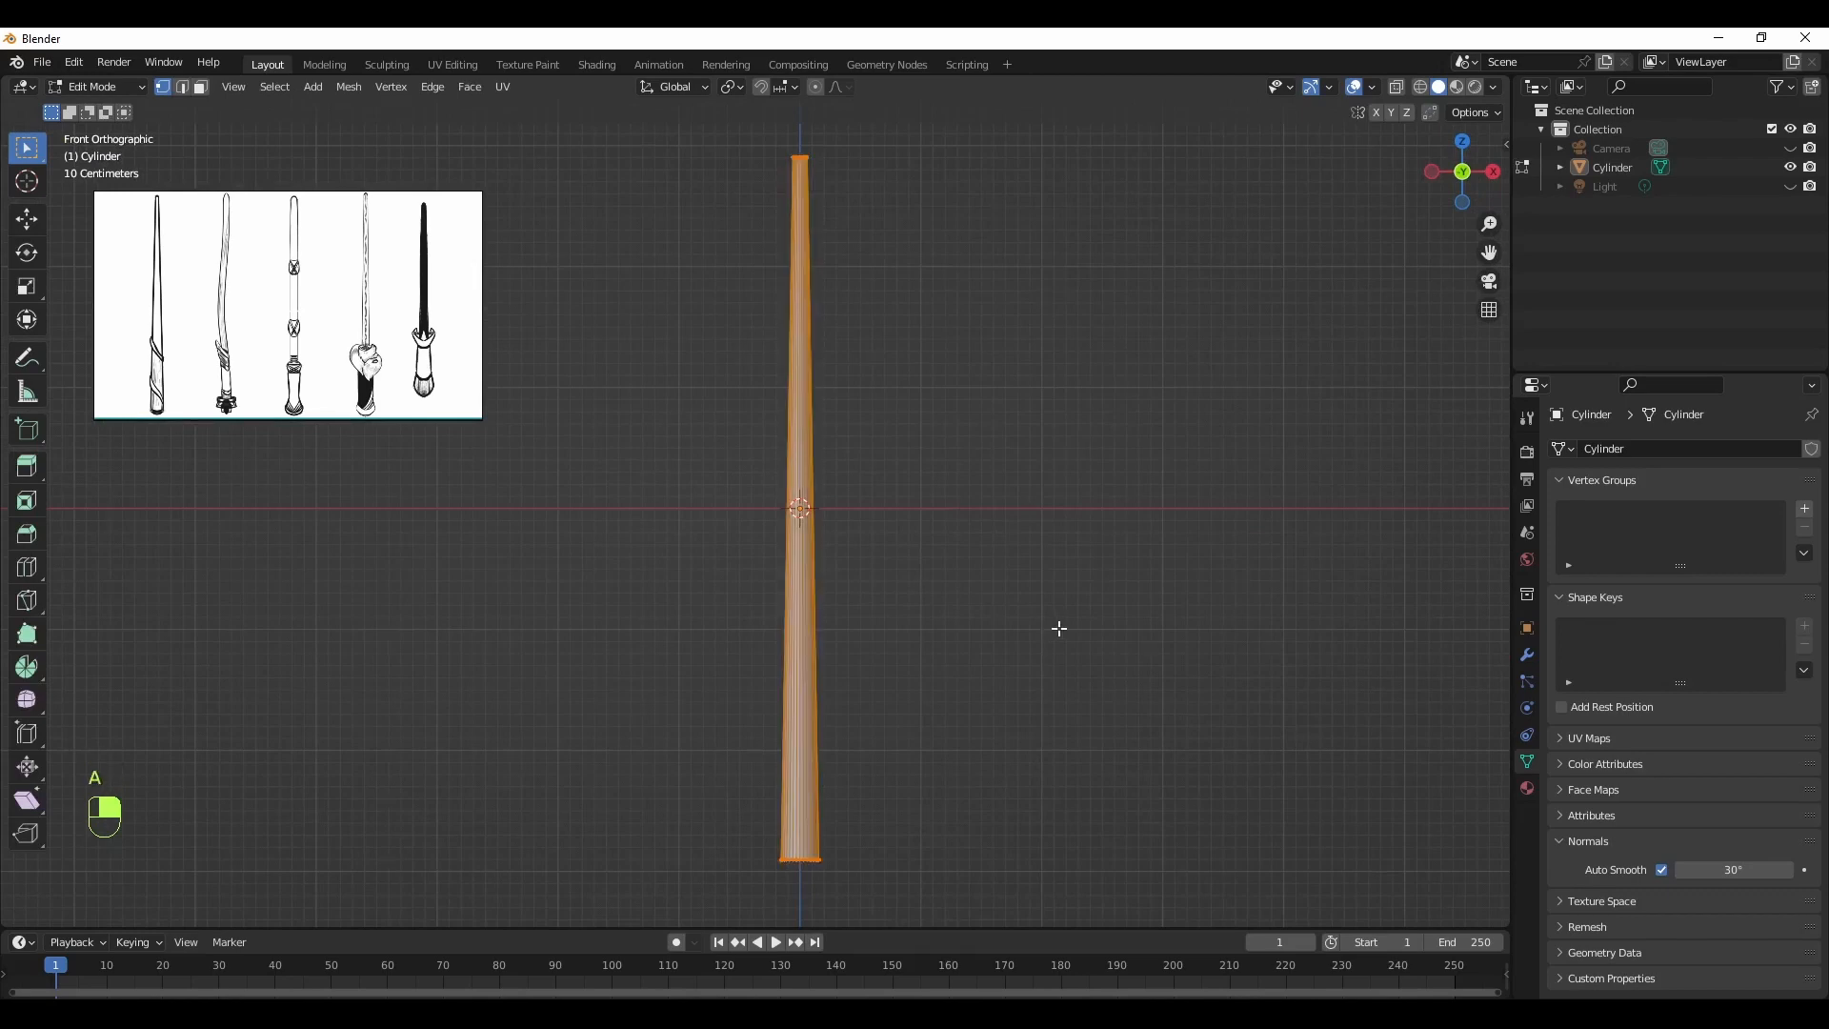
pyautogui.press('g')
pyautogui.press('z')
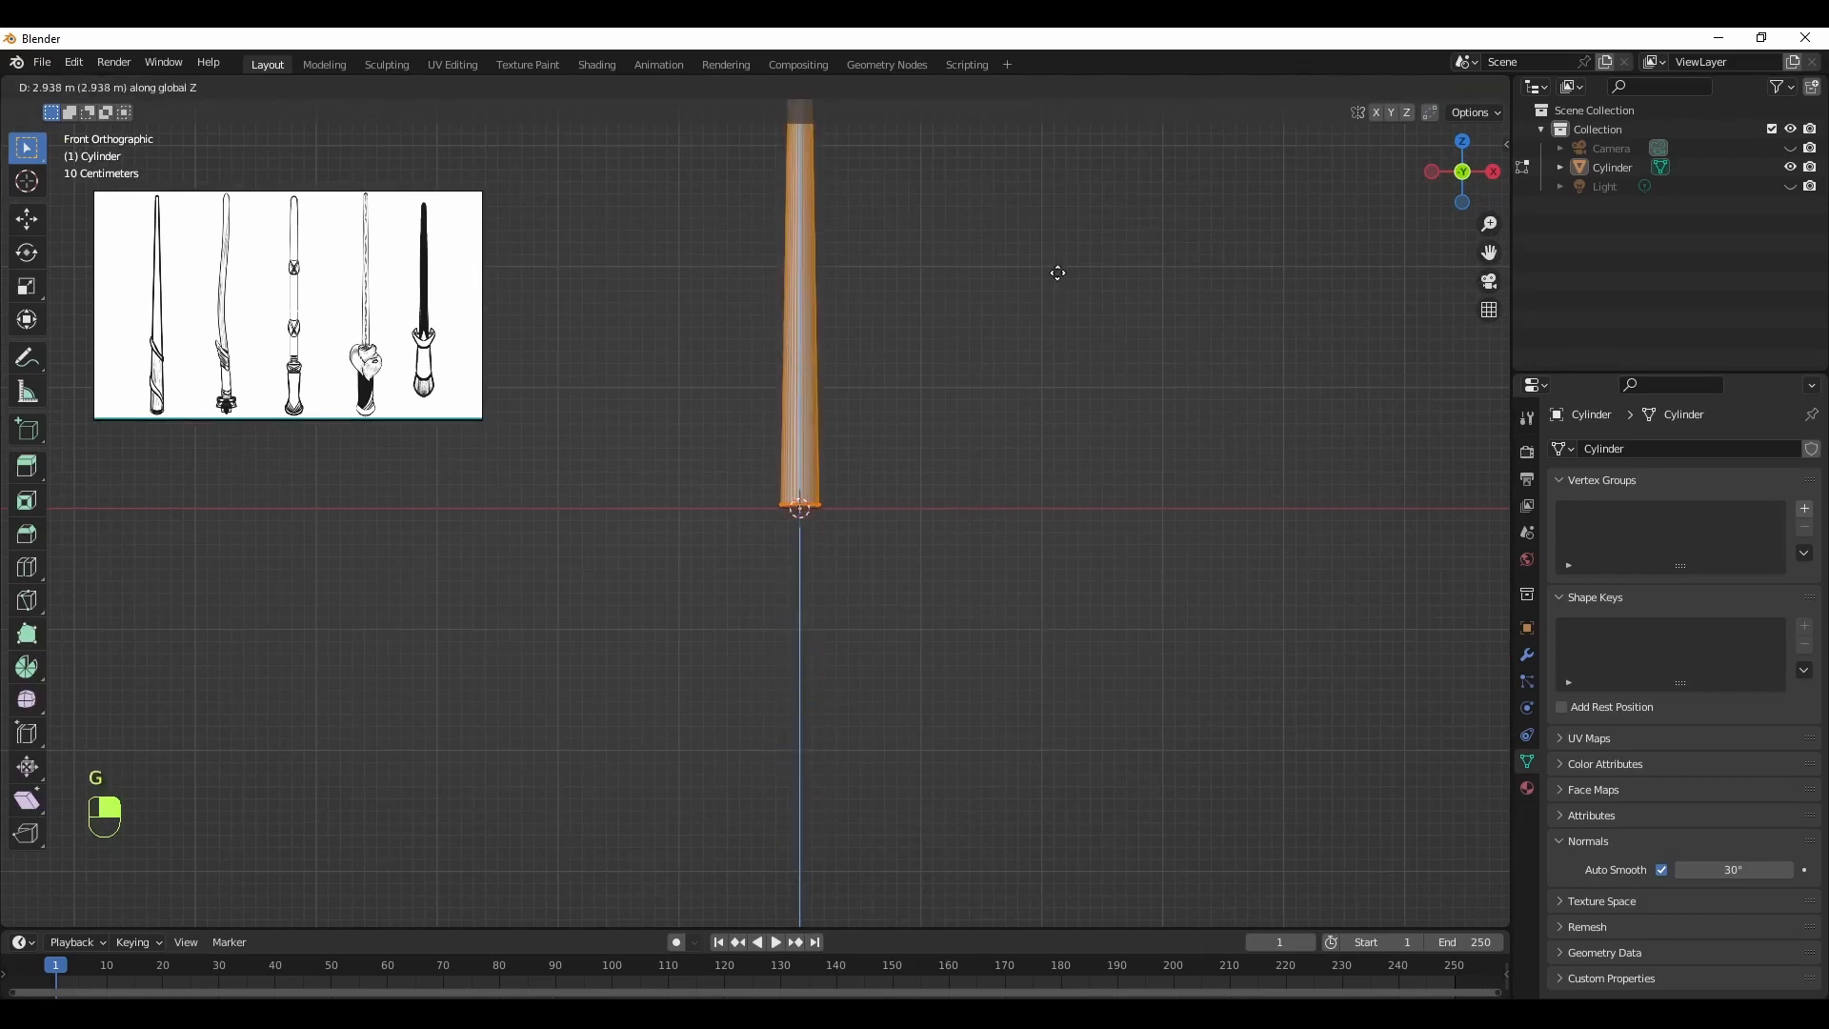
pyautogui.click(1062, 274)
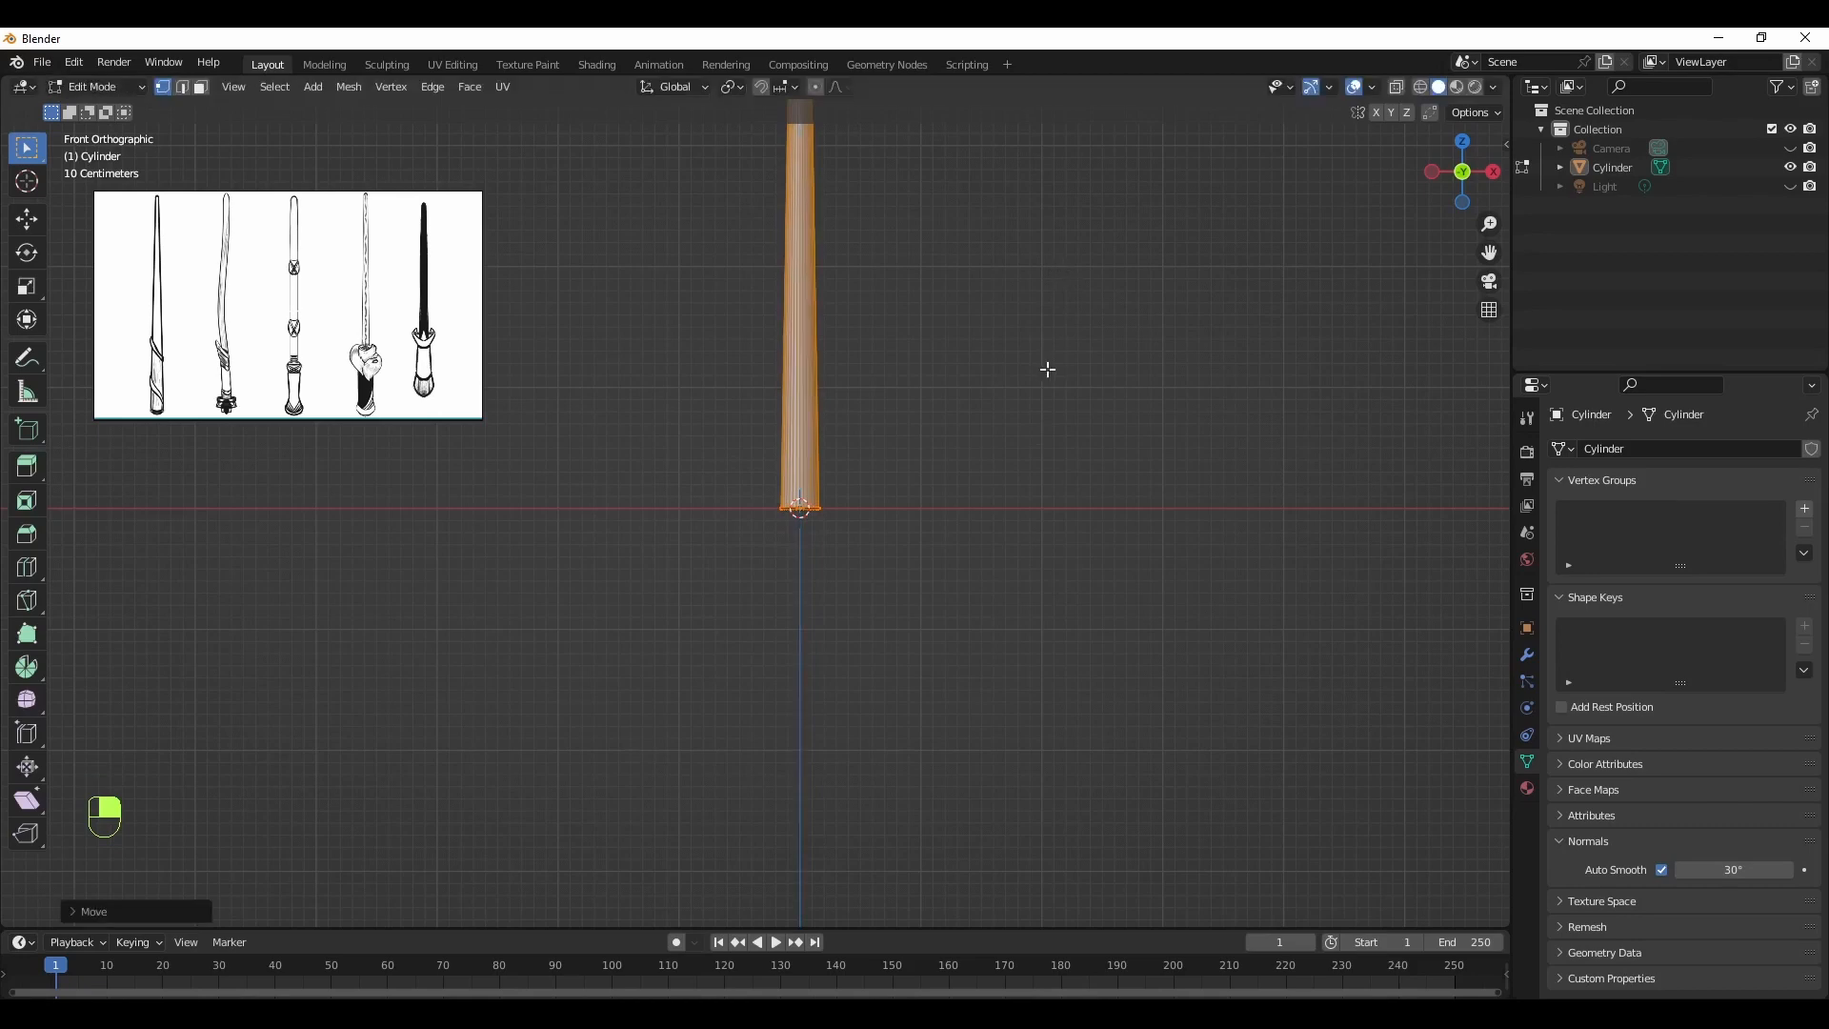
pyautogui.keyDown('shift'); pyautogui.moveTo(984, 343); pyautogui.dragTo(1025, 677, button='middle'); pyautogui.keyUp('shift')
pyautogui.click(1048, 684)
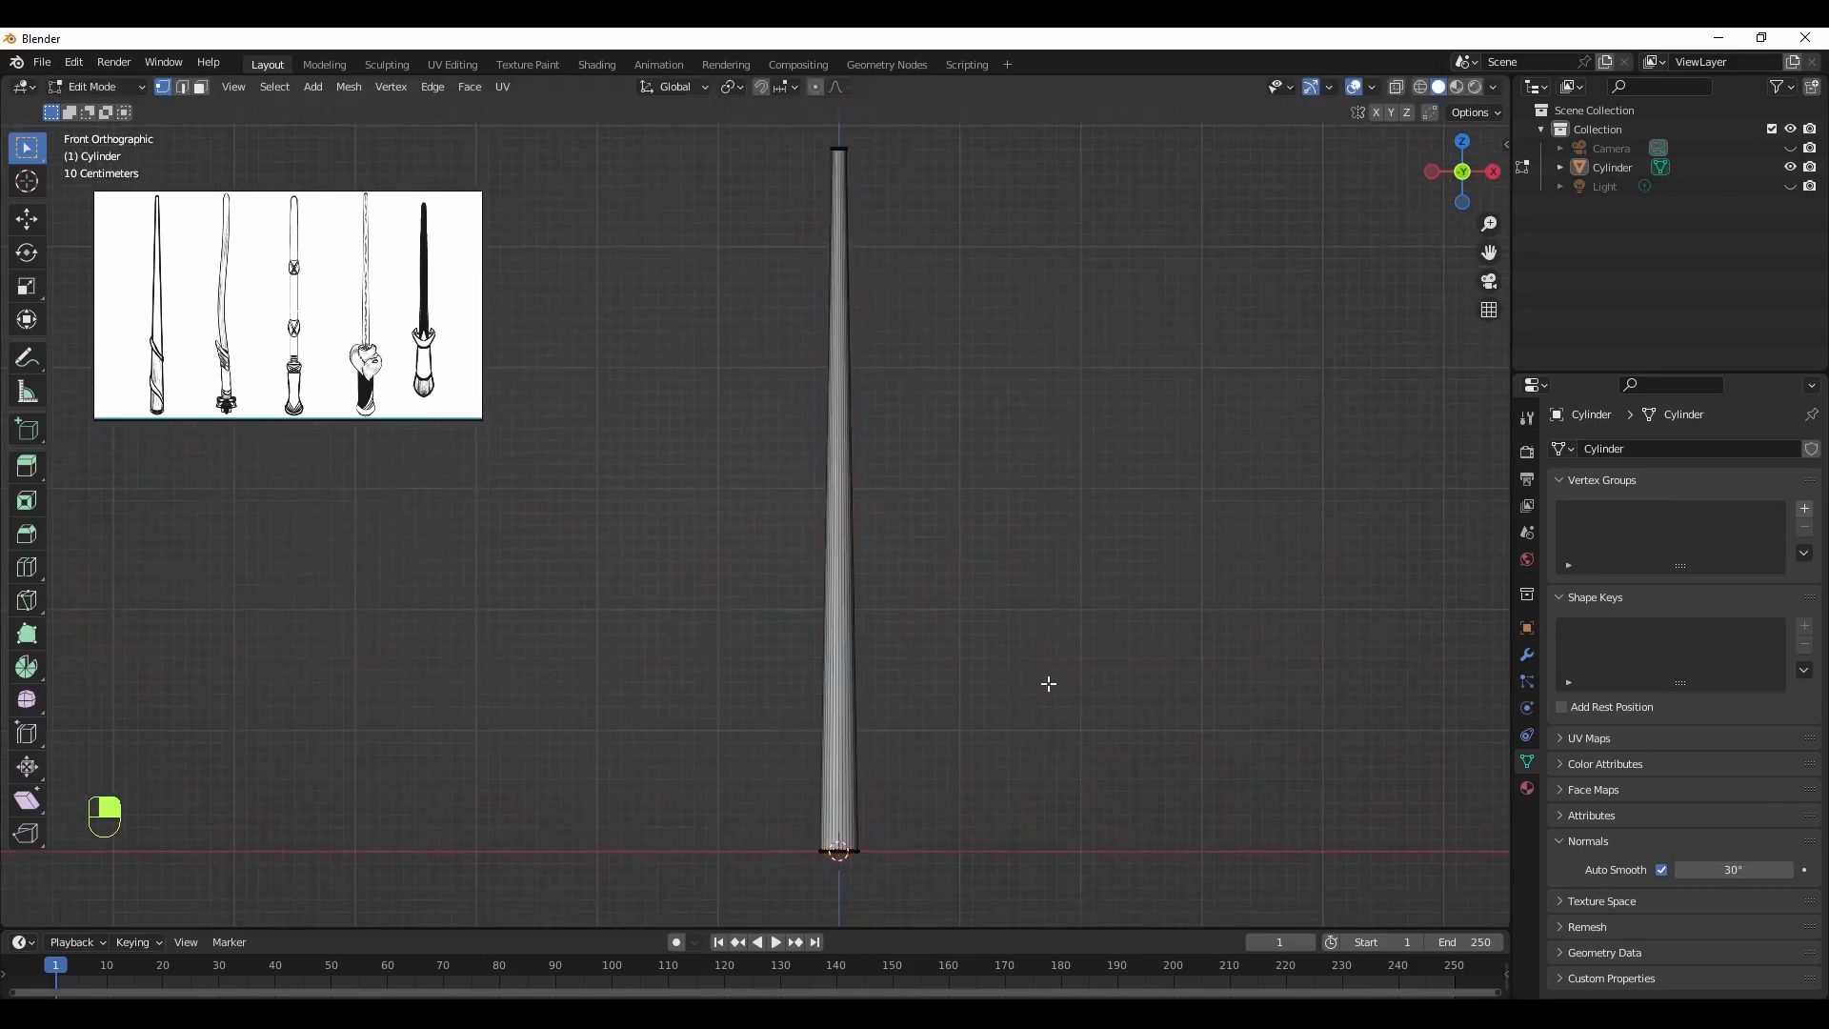
pyautogui.click(93, 86)
pyautogui.click(100, 109)
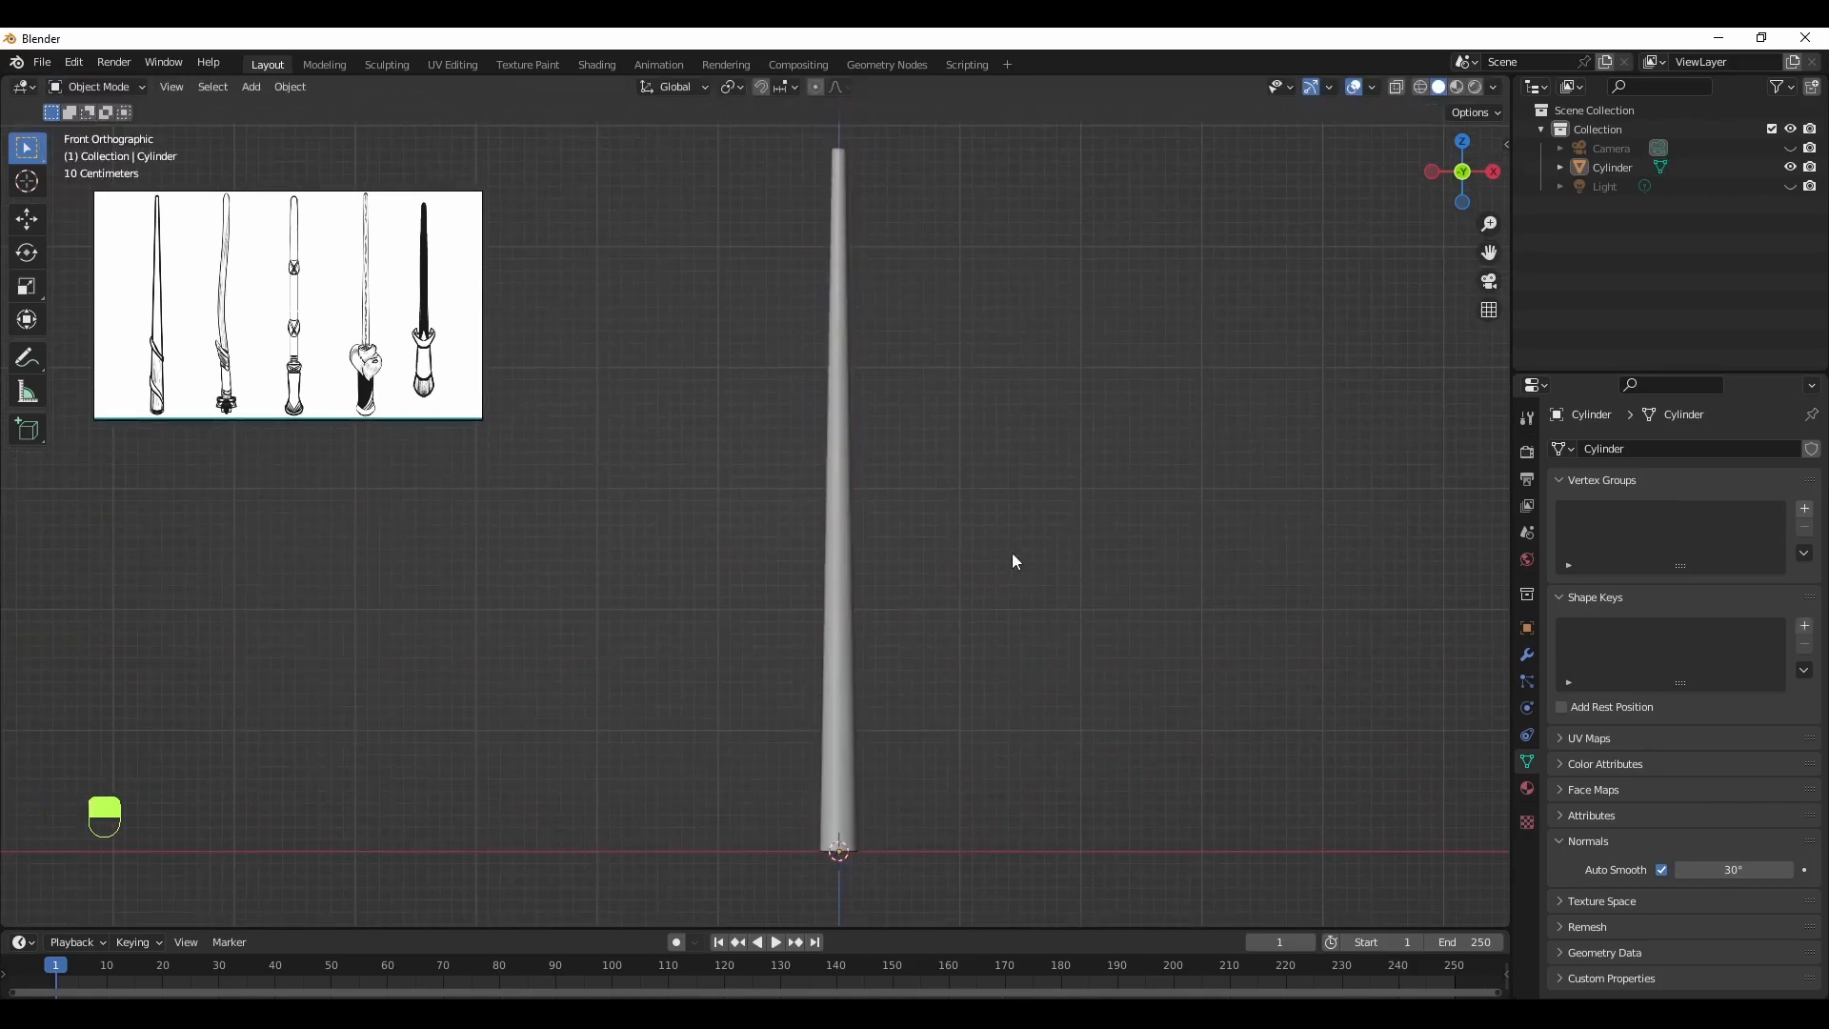
pyautogui.press('KP_5')
pyautogui.press('Tab')
pyautogui.press('KP_5')
pyautogui.click(94, 86)
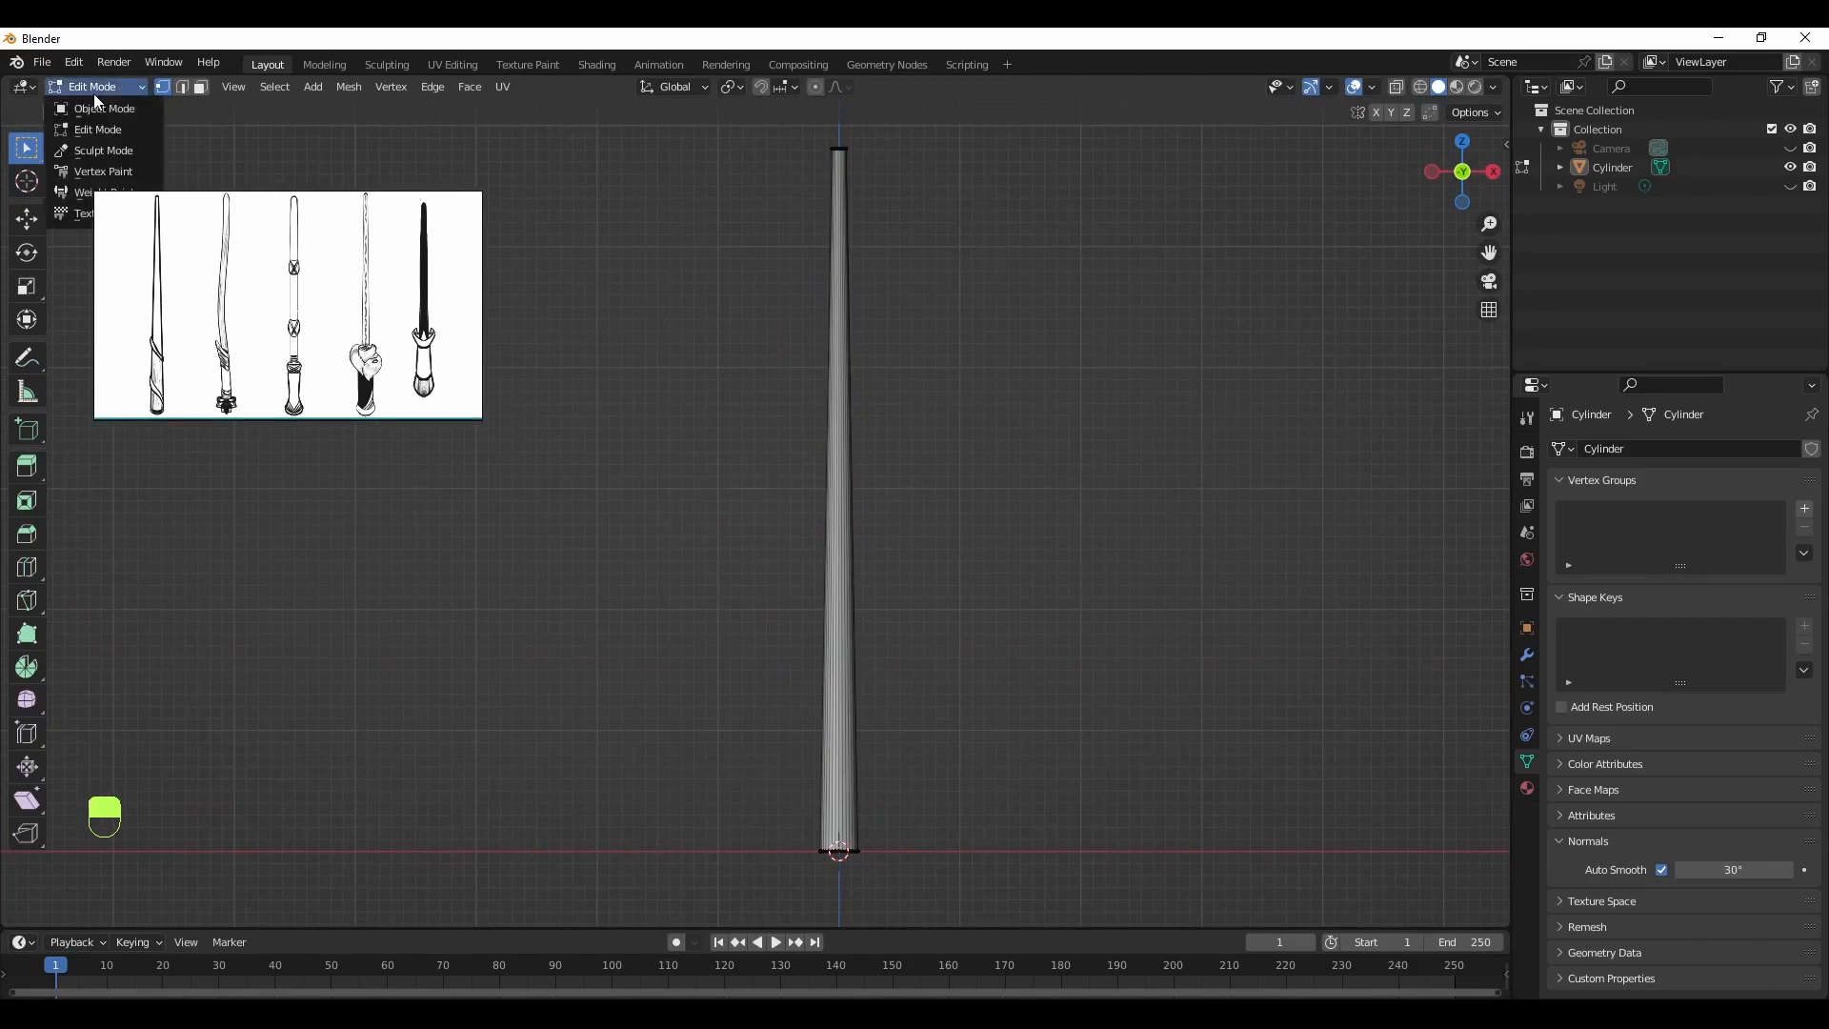
pyautogui.click(100, 108)
# Add a NURBS Path curve at the origin, at the base of the wand shaft
pyautogui.press('KP_5')
pyautogui.moveTo(986, 580); pyautogui.dragTo(1228, 733, button='middle')
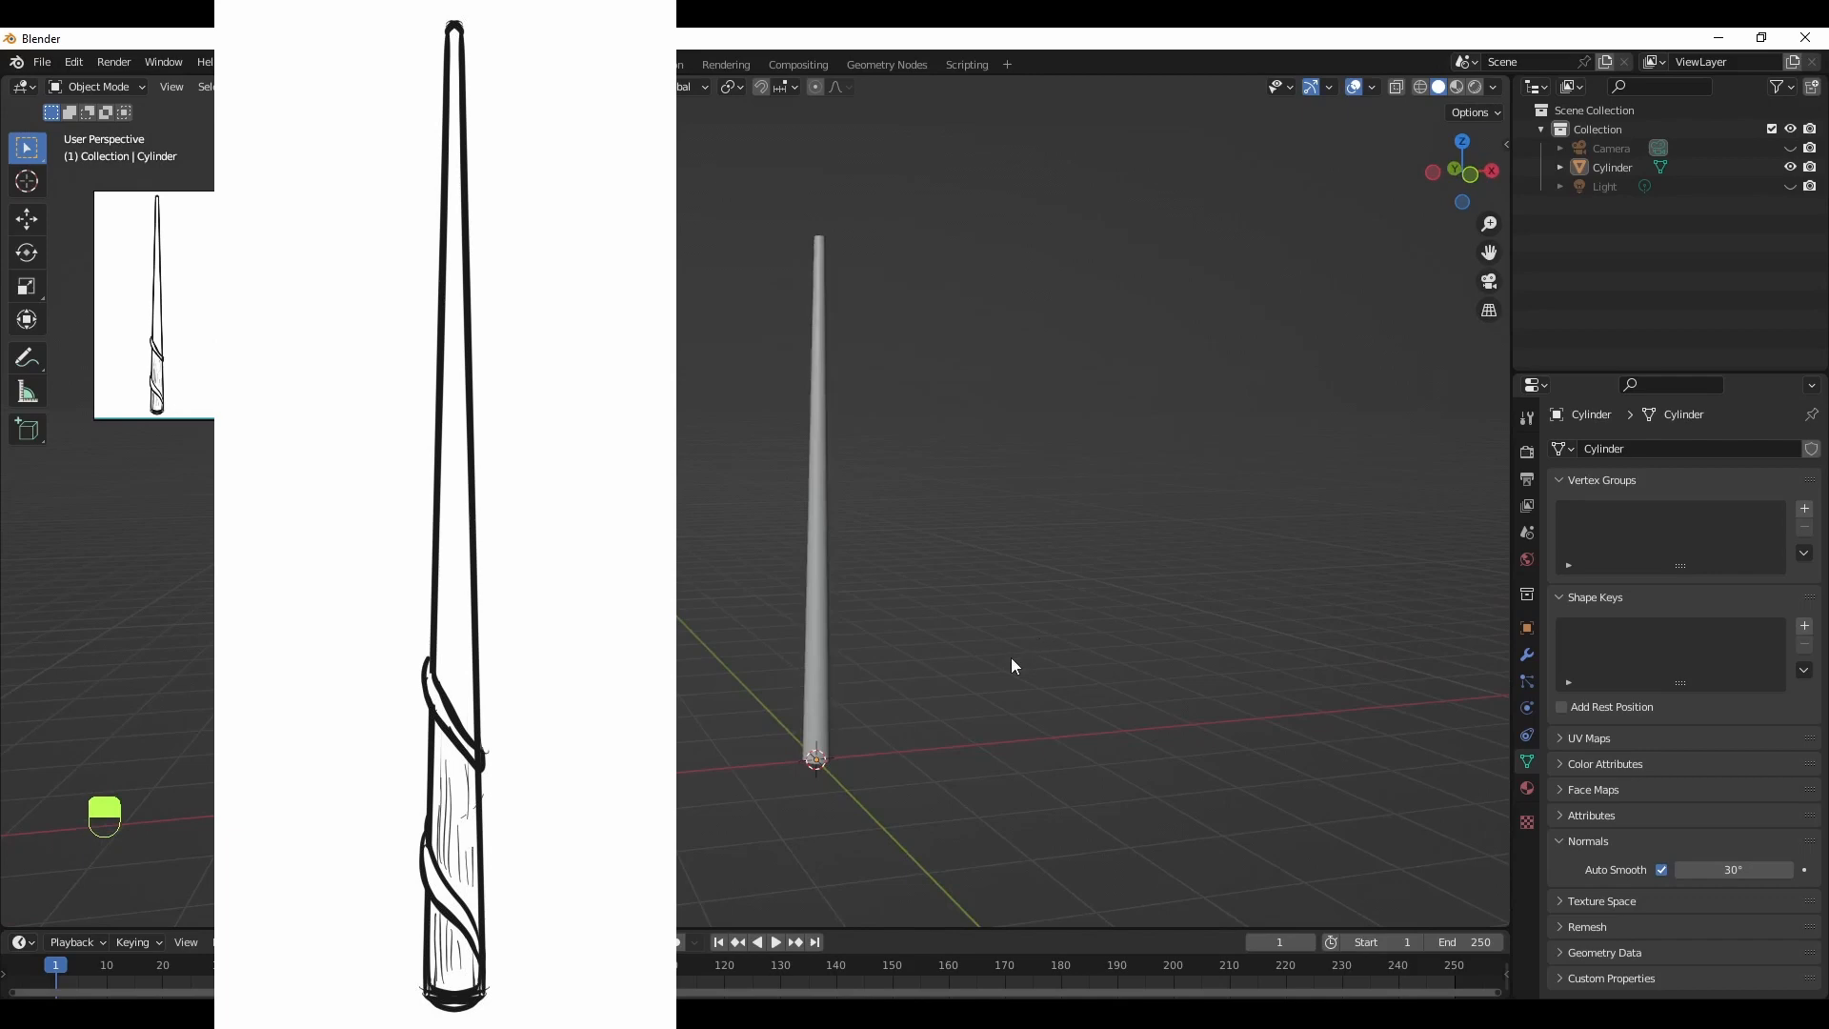
pyautogui.hotkey('shift', 'a')
pyautogui.moveTo(1010, 667)
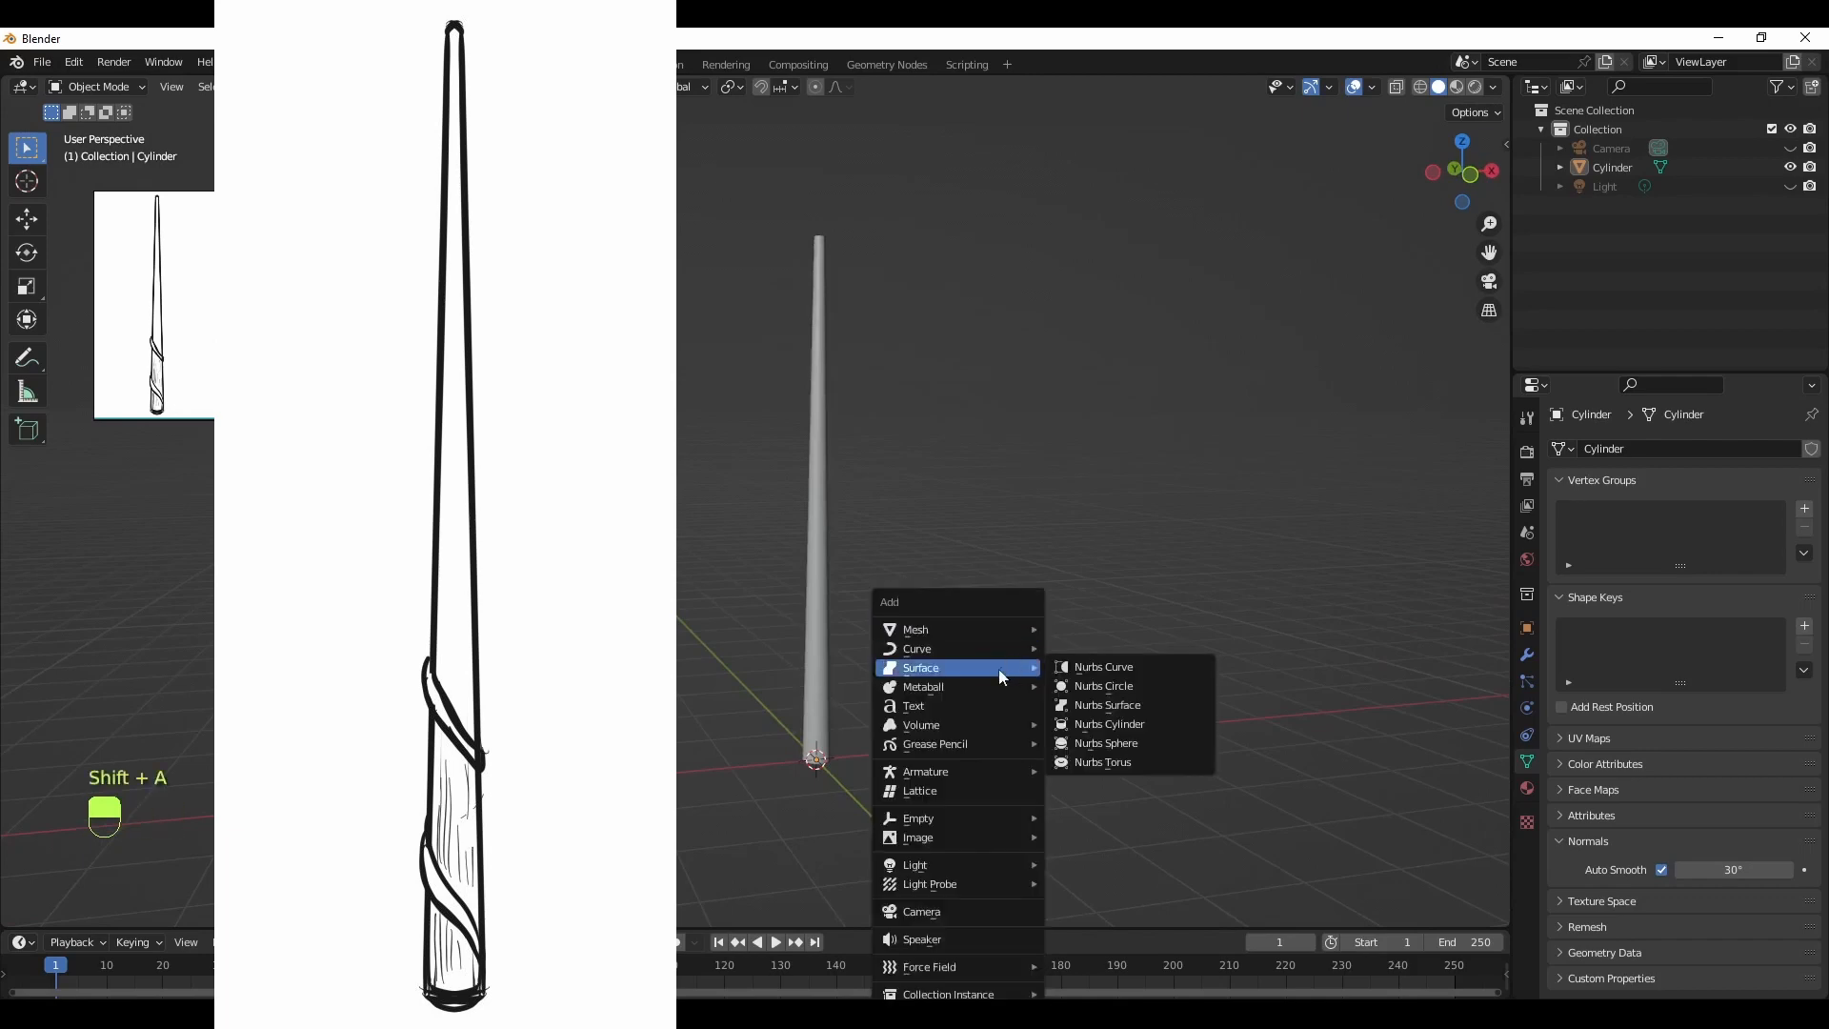
pyautogui.moveTo(956, 653)
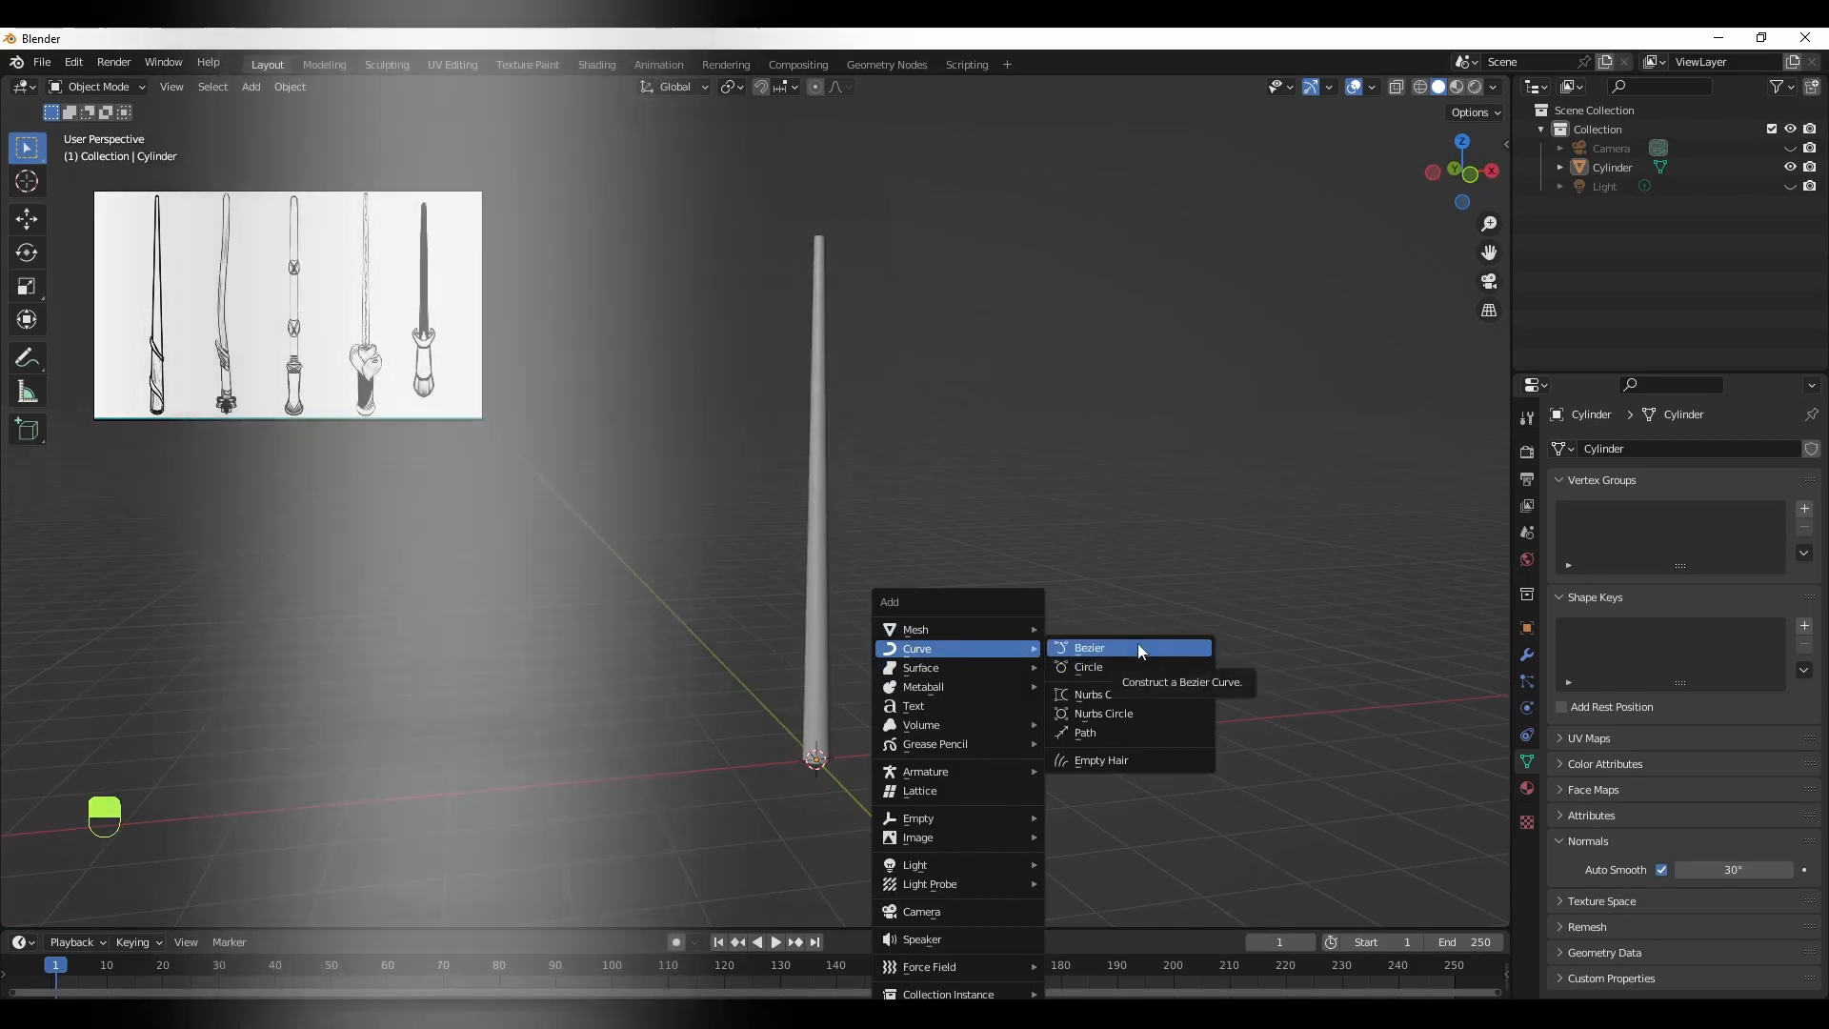
pyautogui.click(1117, 729)
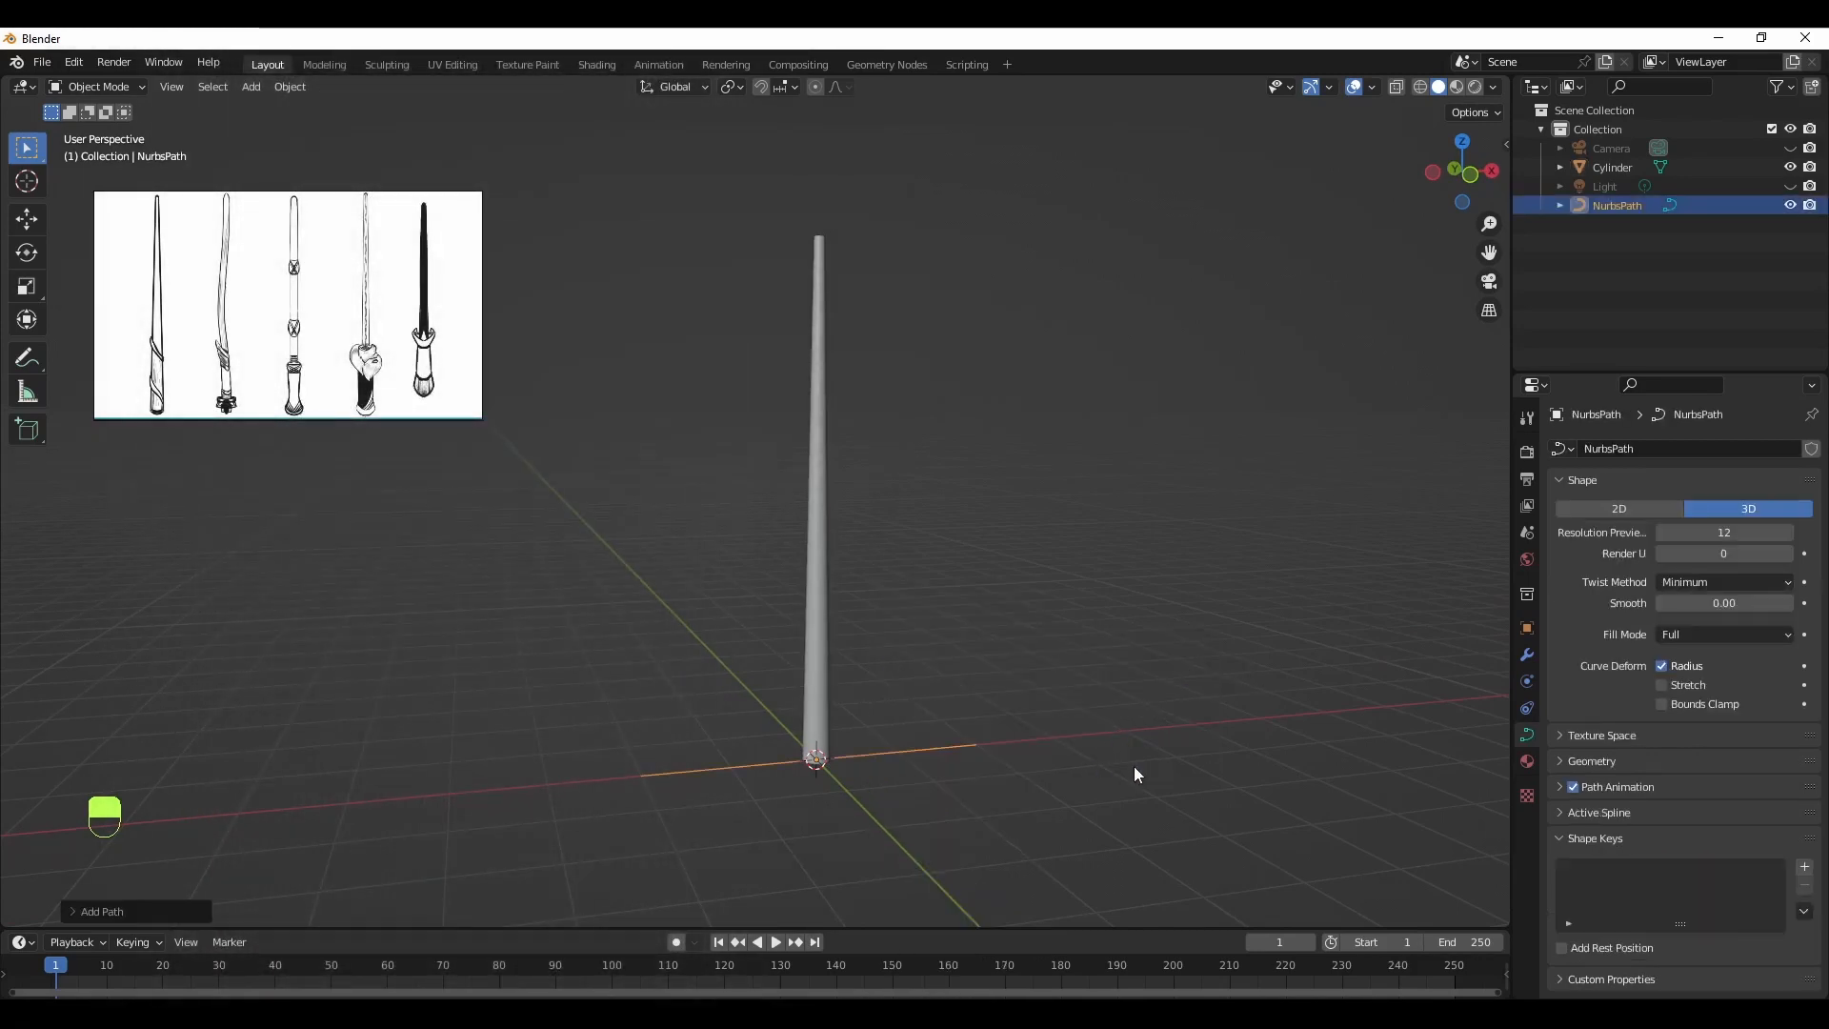
pyautogui.moveTo(1134, 766); pyautogui.dragTo(1113, 819, button='middle')
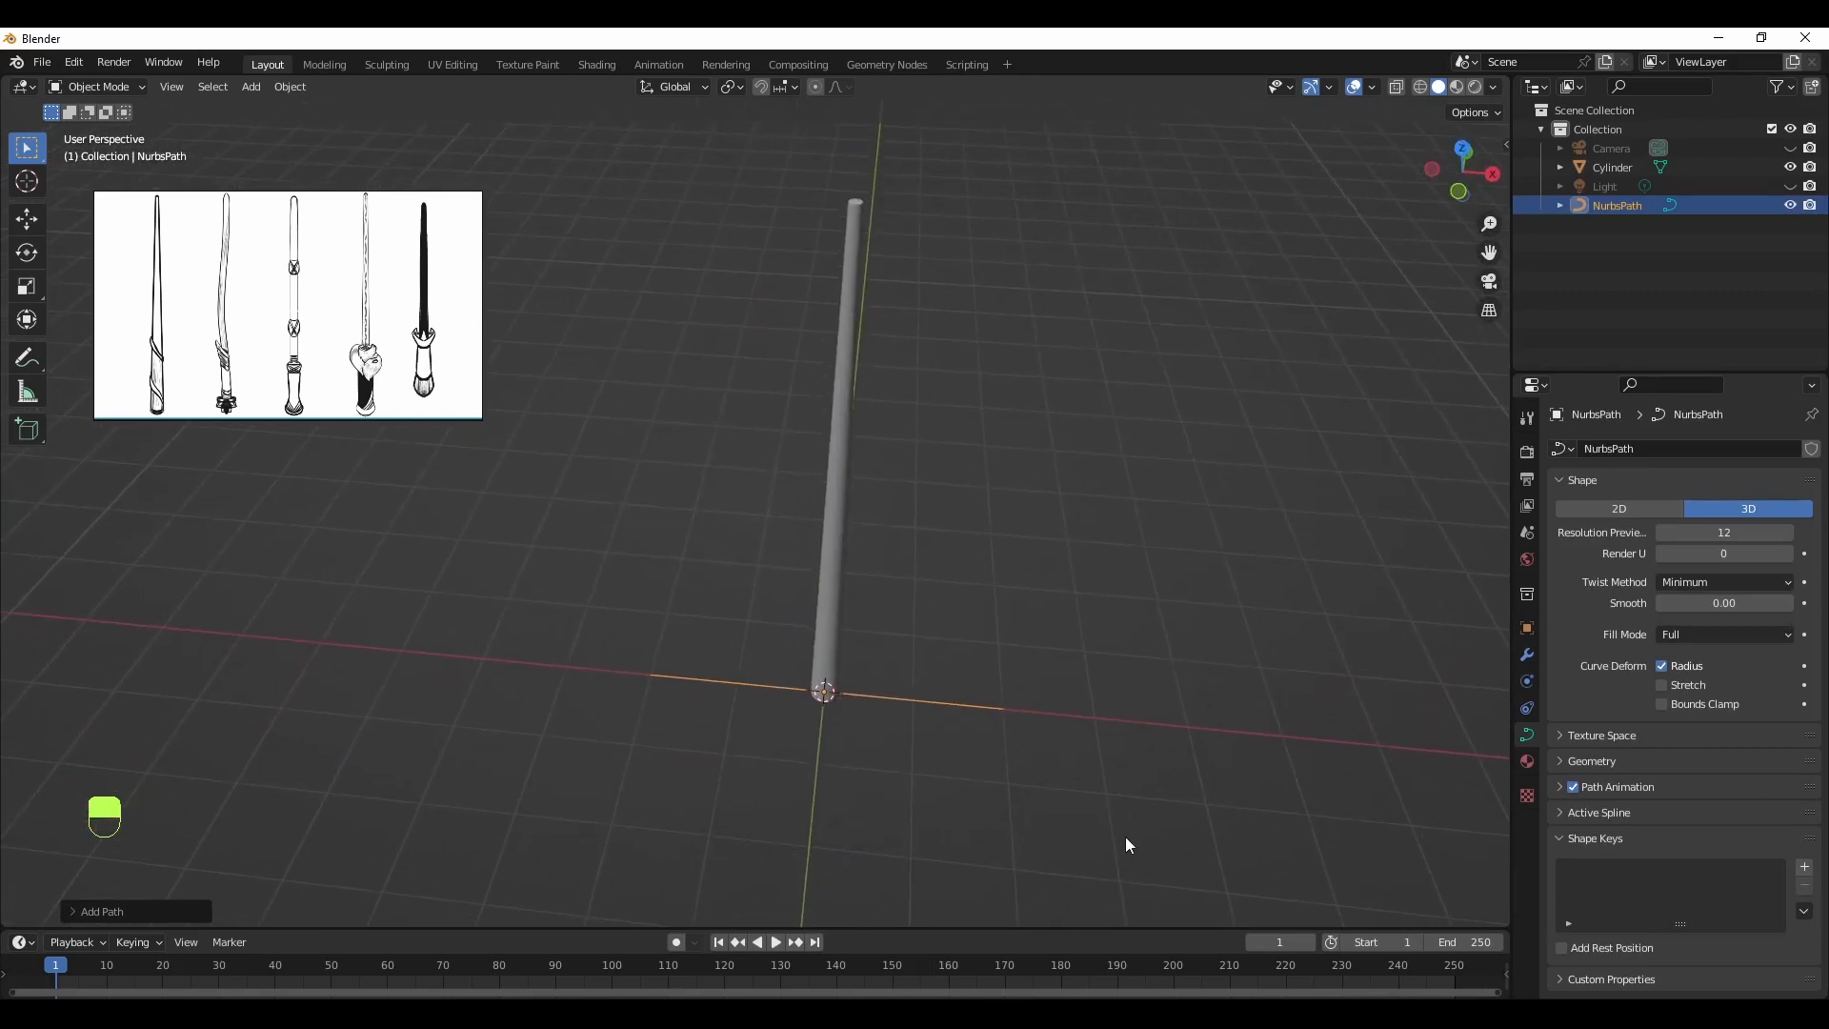
# Enter Edit Mode on the NURBS path and look at it from the top view
pyautogui.press('`')
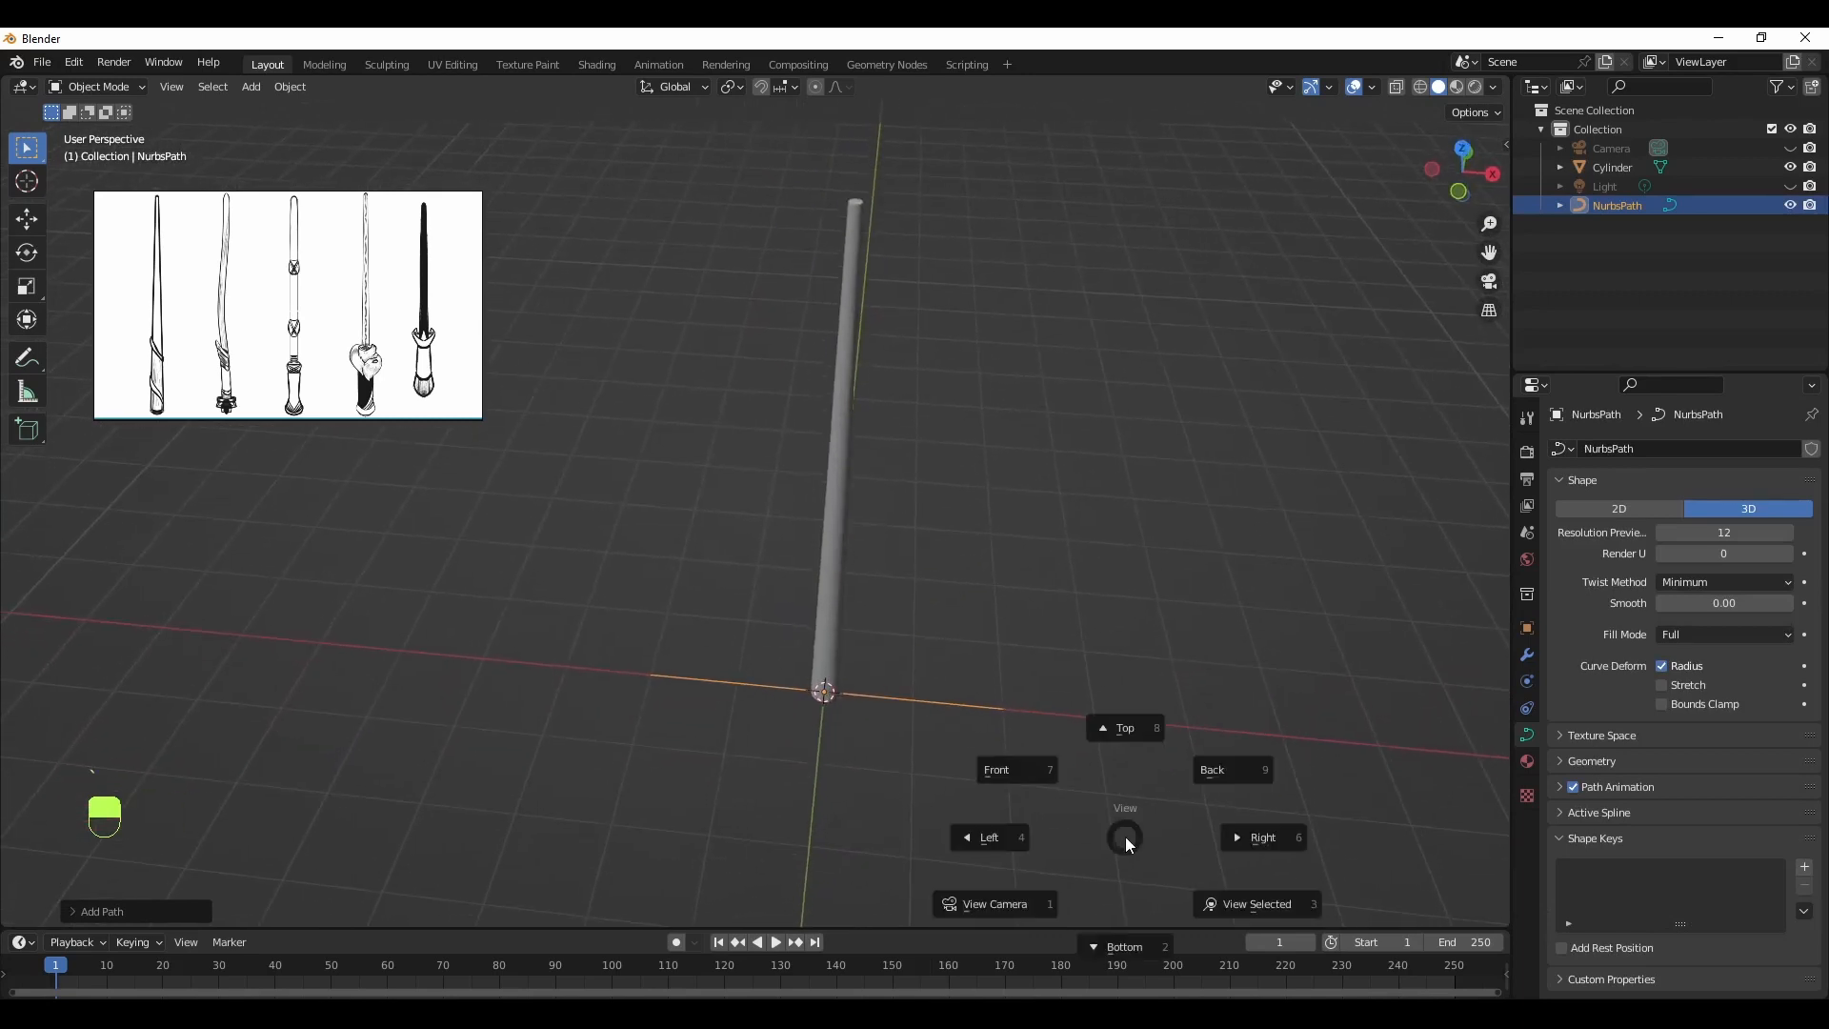
pyautogui.click(1143, 732)
pyautogui.scroll(3, 1135, 743)
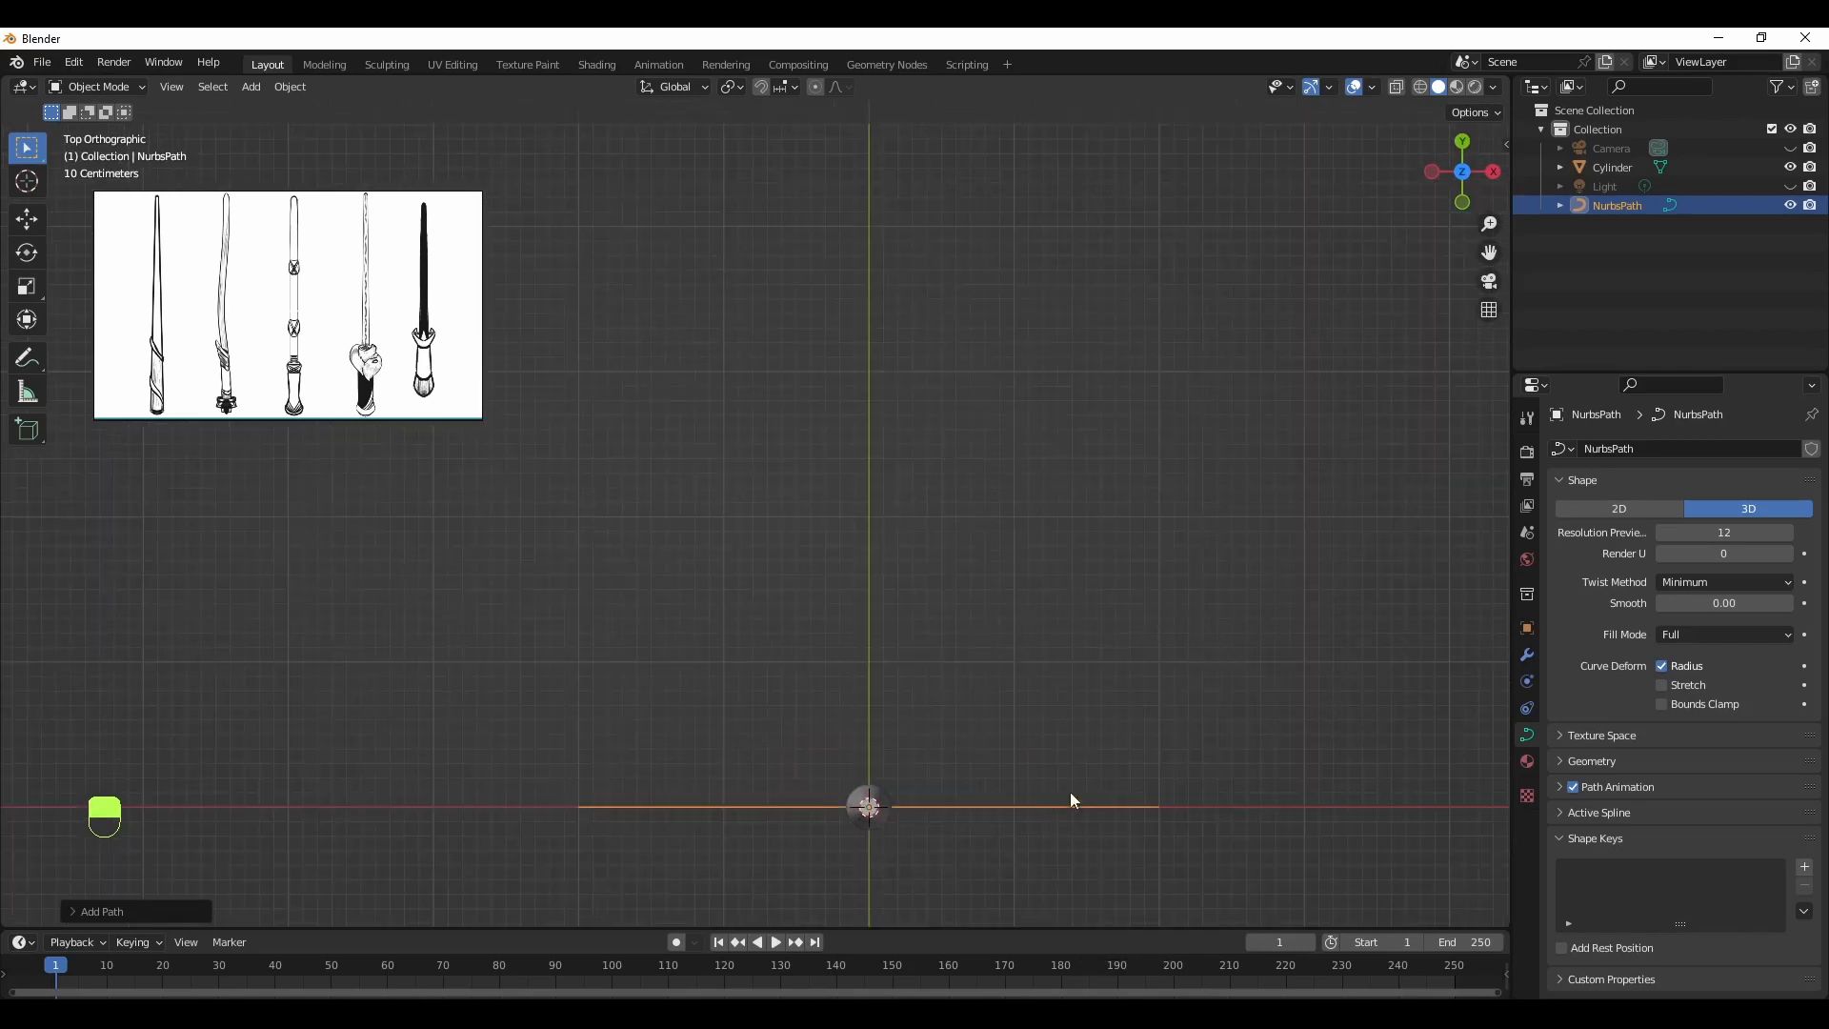
pyautogui.keyDown('shift'); pyautogui.moveTo(1120, 762); pyautogui.dragTo(1071, 608, button='middle'); pyautogui.keyUp('shift')
pyautogui.press('Tab')
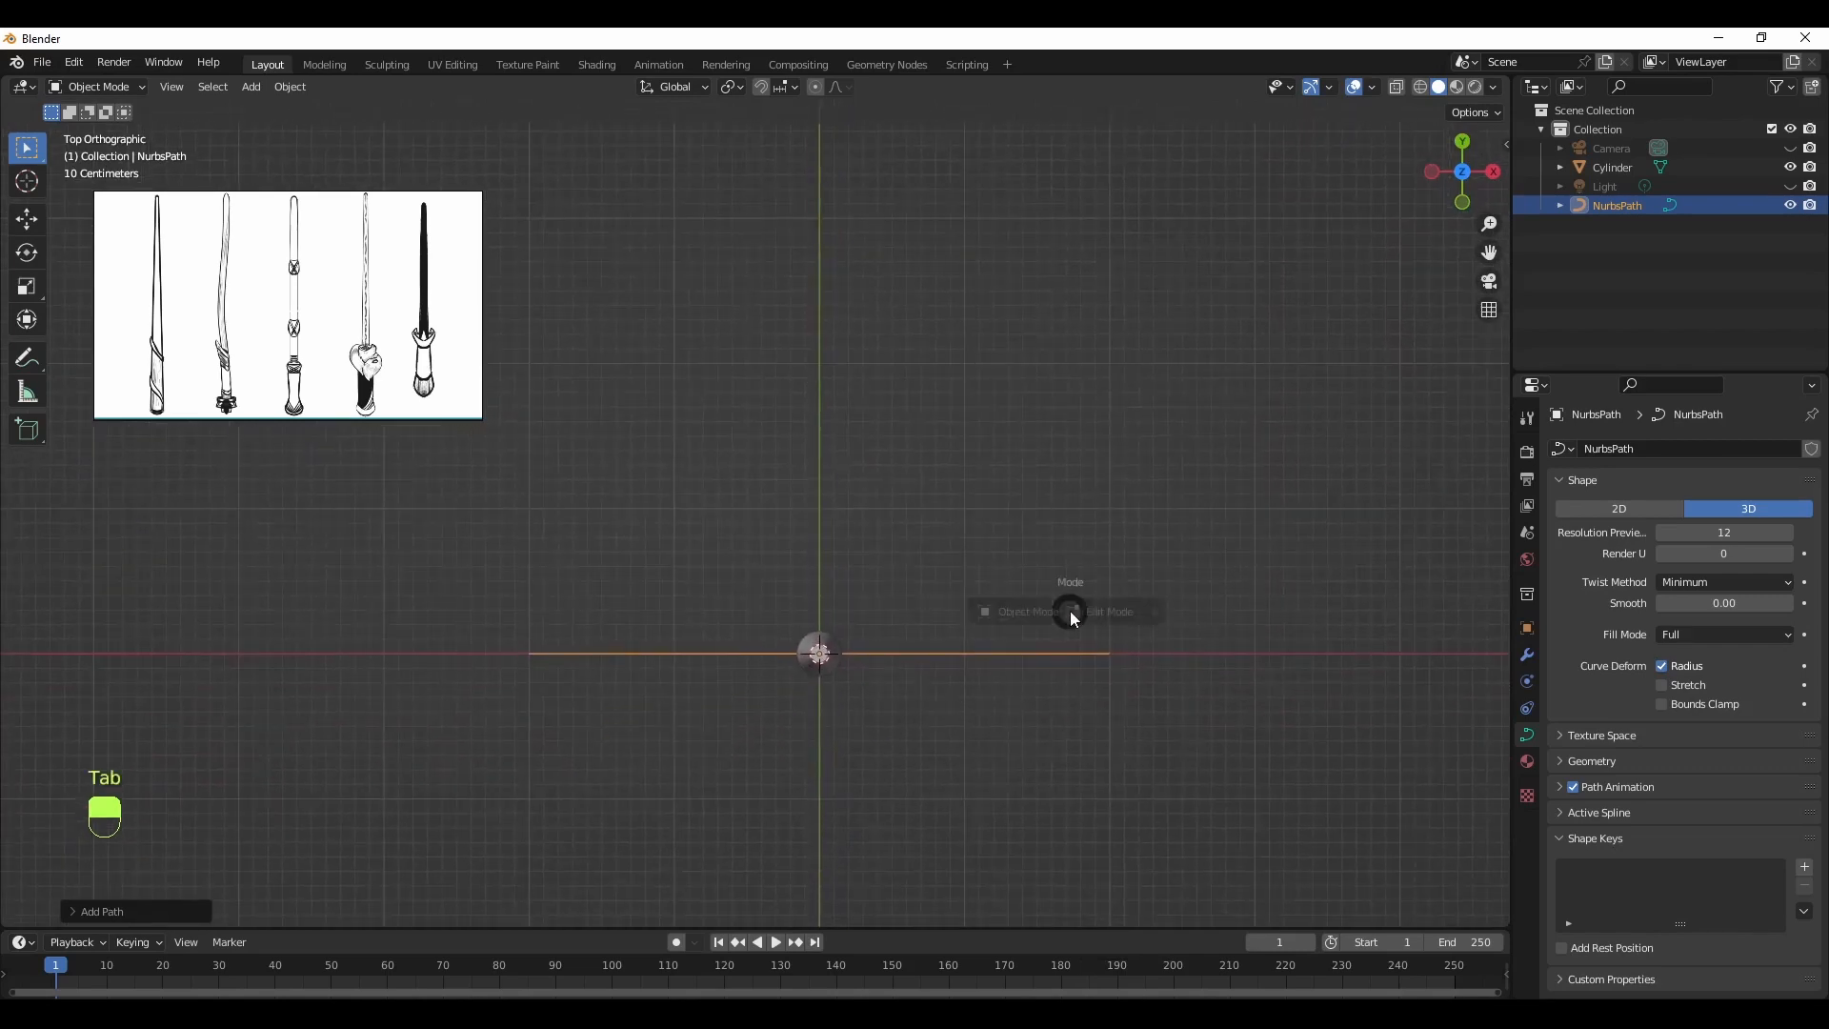
pyautogui.click(1179, 616)
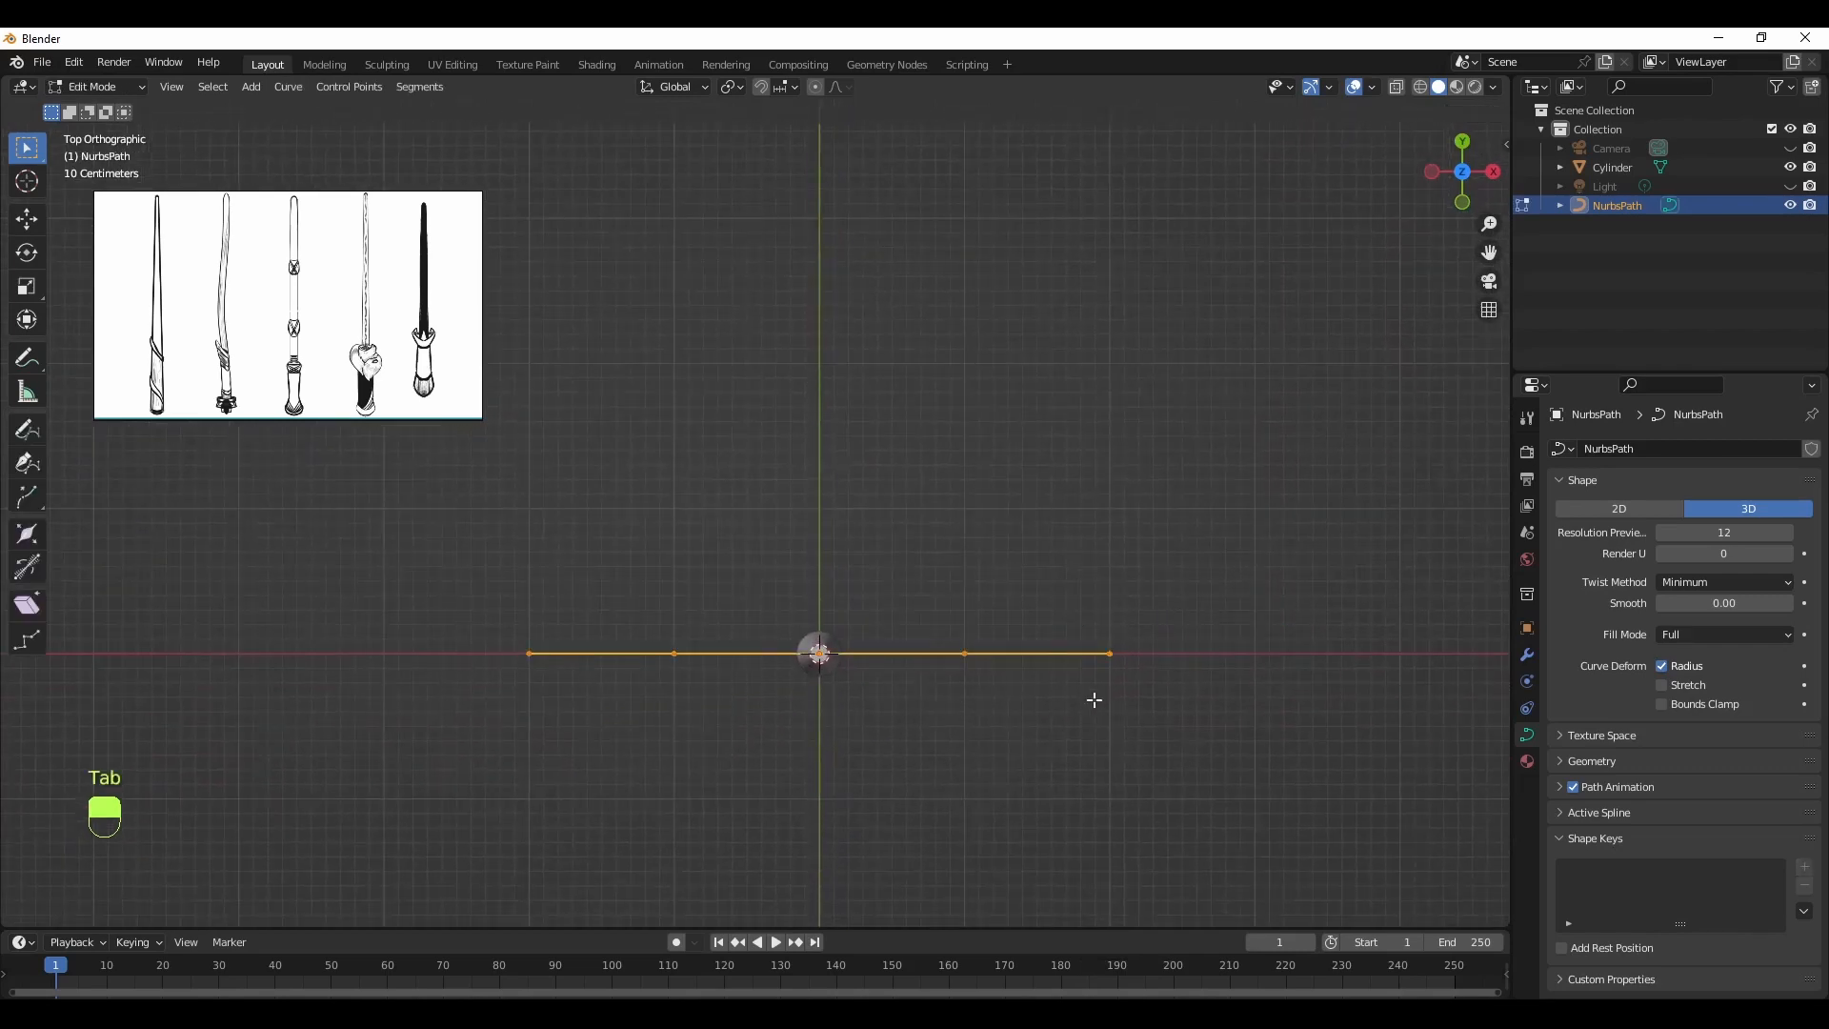
# Move the two +X control points about 1 m toward the shaft and slightly to +Y, and the two −X points inward and slightly to −Y
pyautogui.click(1057, 749)
pyautogui.moveTo(1139, 642); pyautogui.dragTo(943, 693)
pyautogui.press('g')
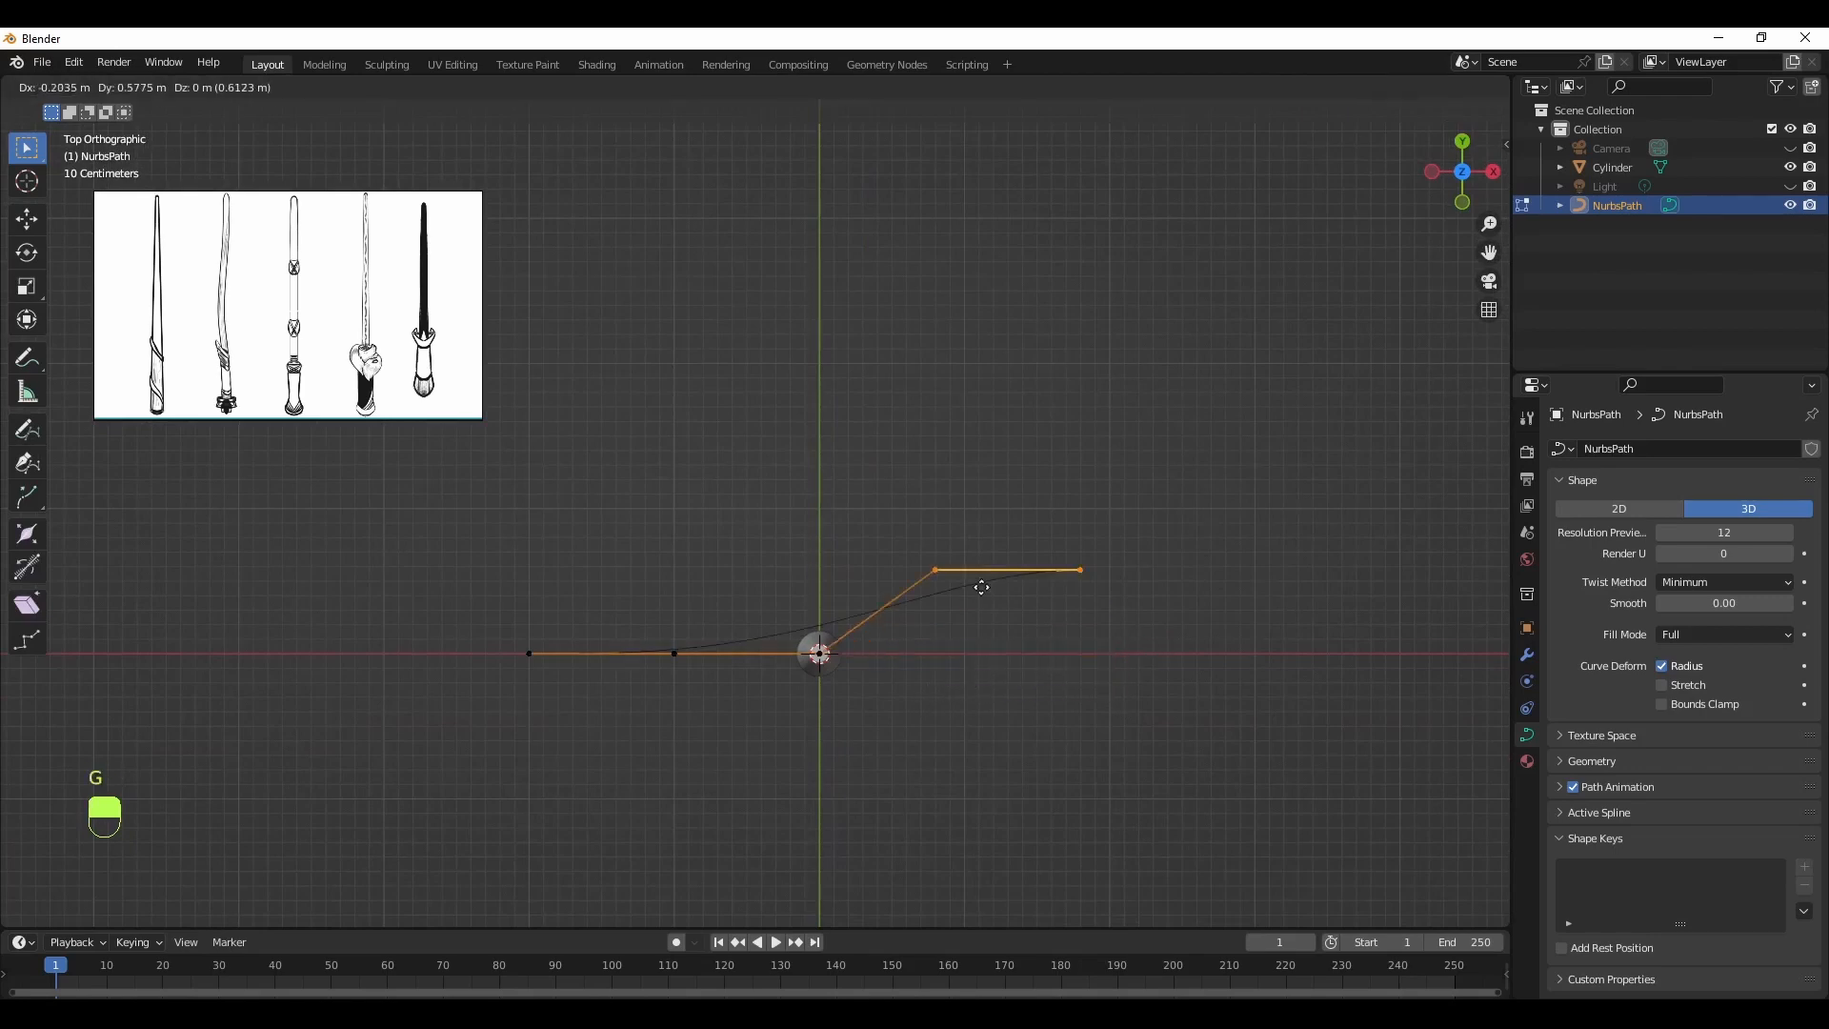
pyautogui.click(860, 623)
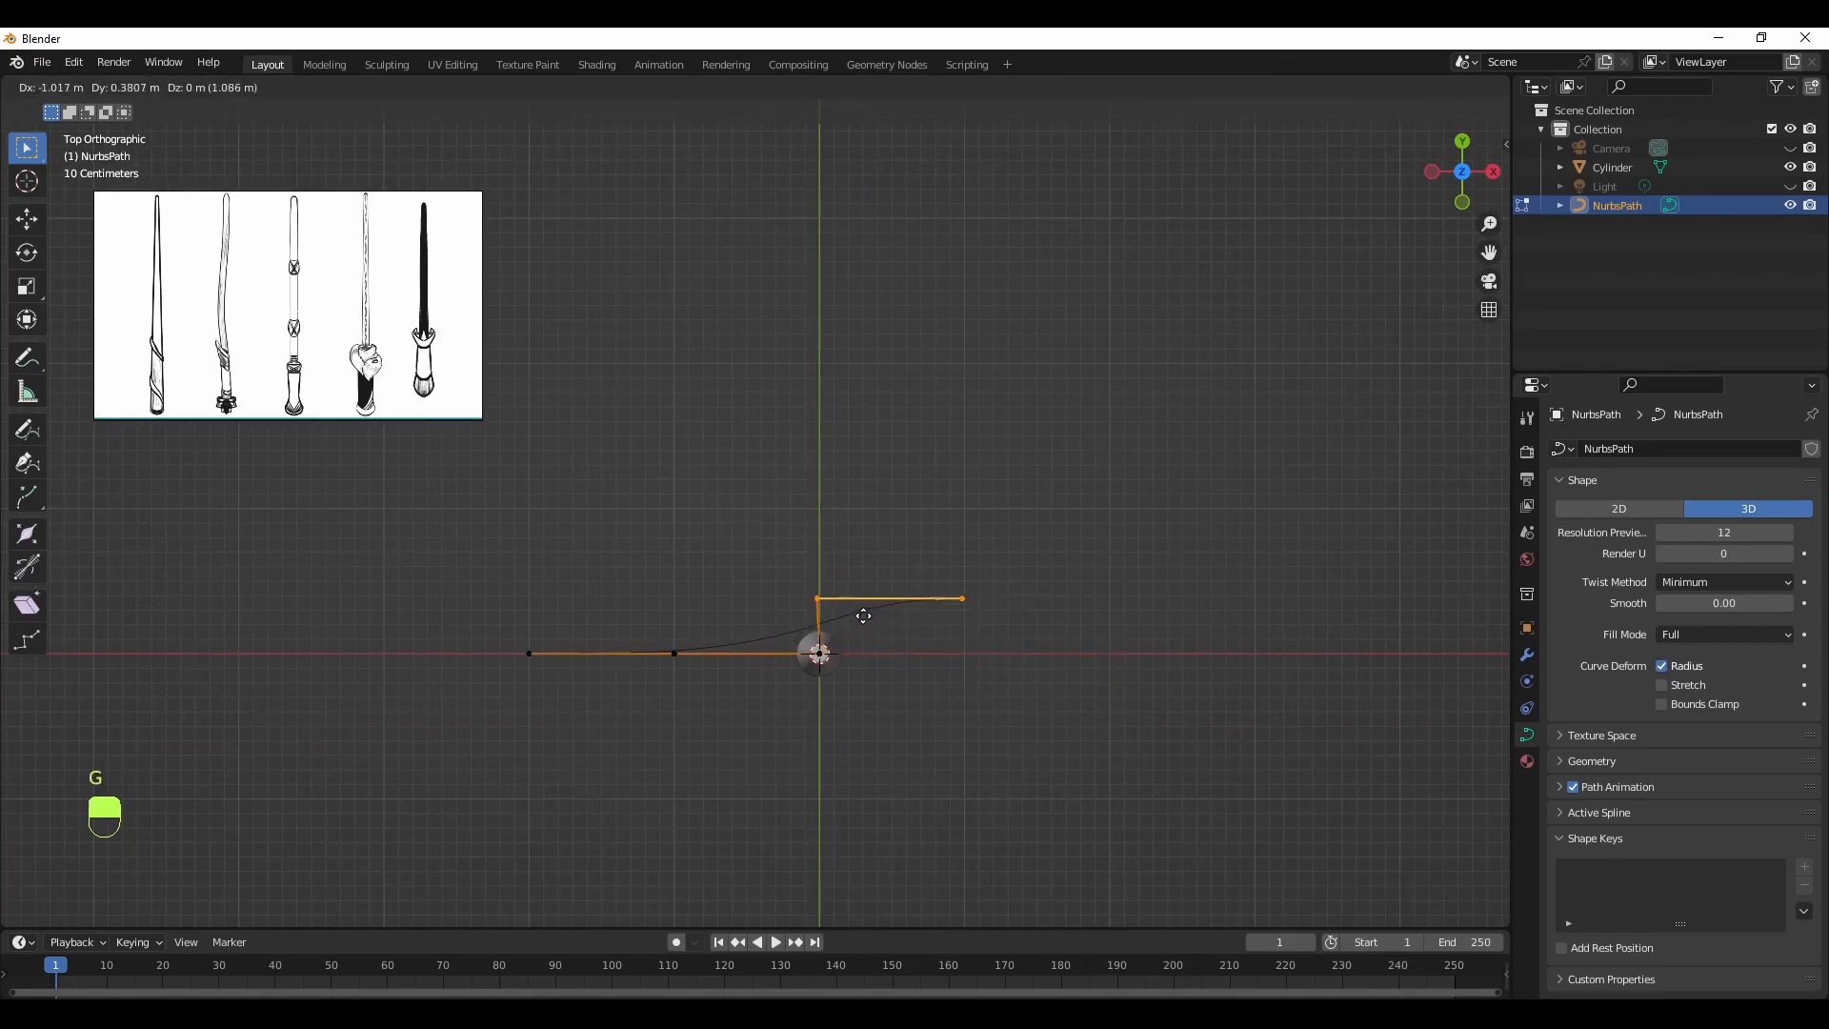
pyautogui.moveTo(700, 634); pyautogui.dragTo(448, 687)
pyautogui.press('g')
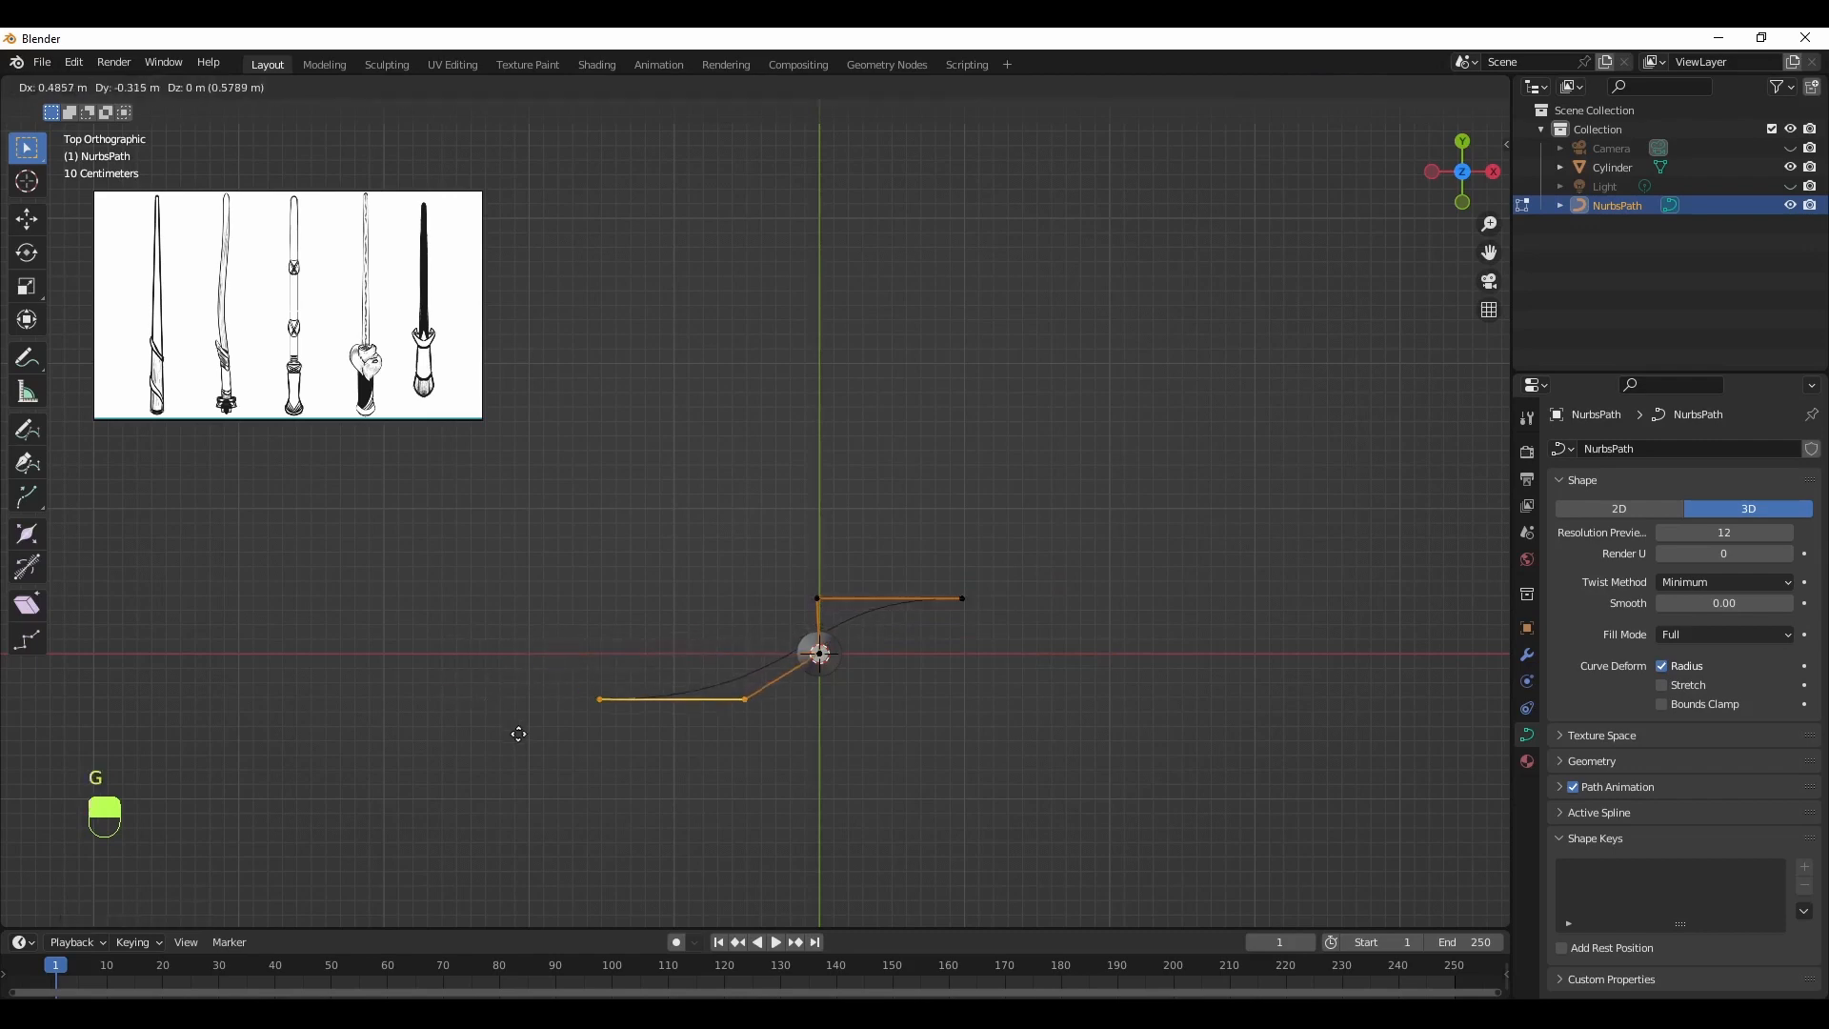
pyautogui.click(525, 705)
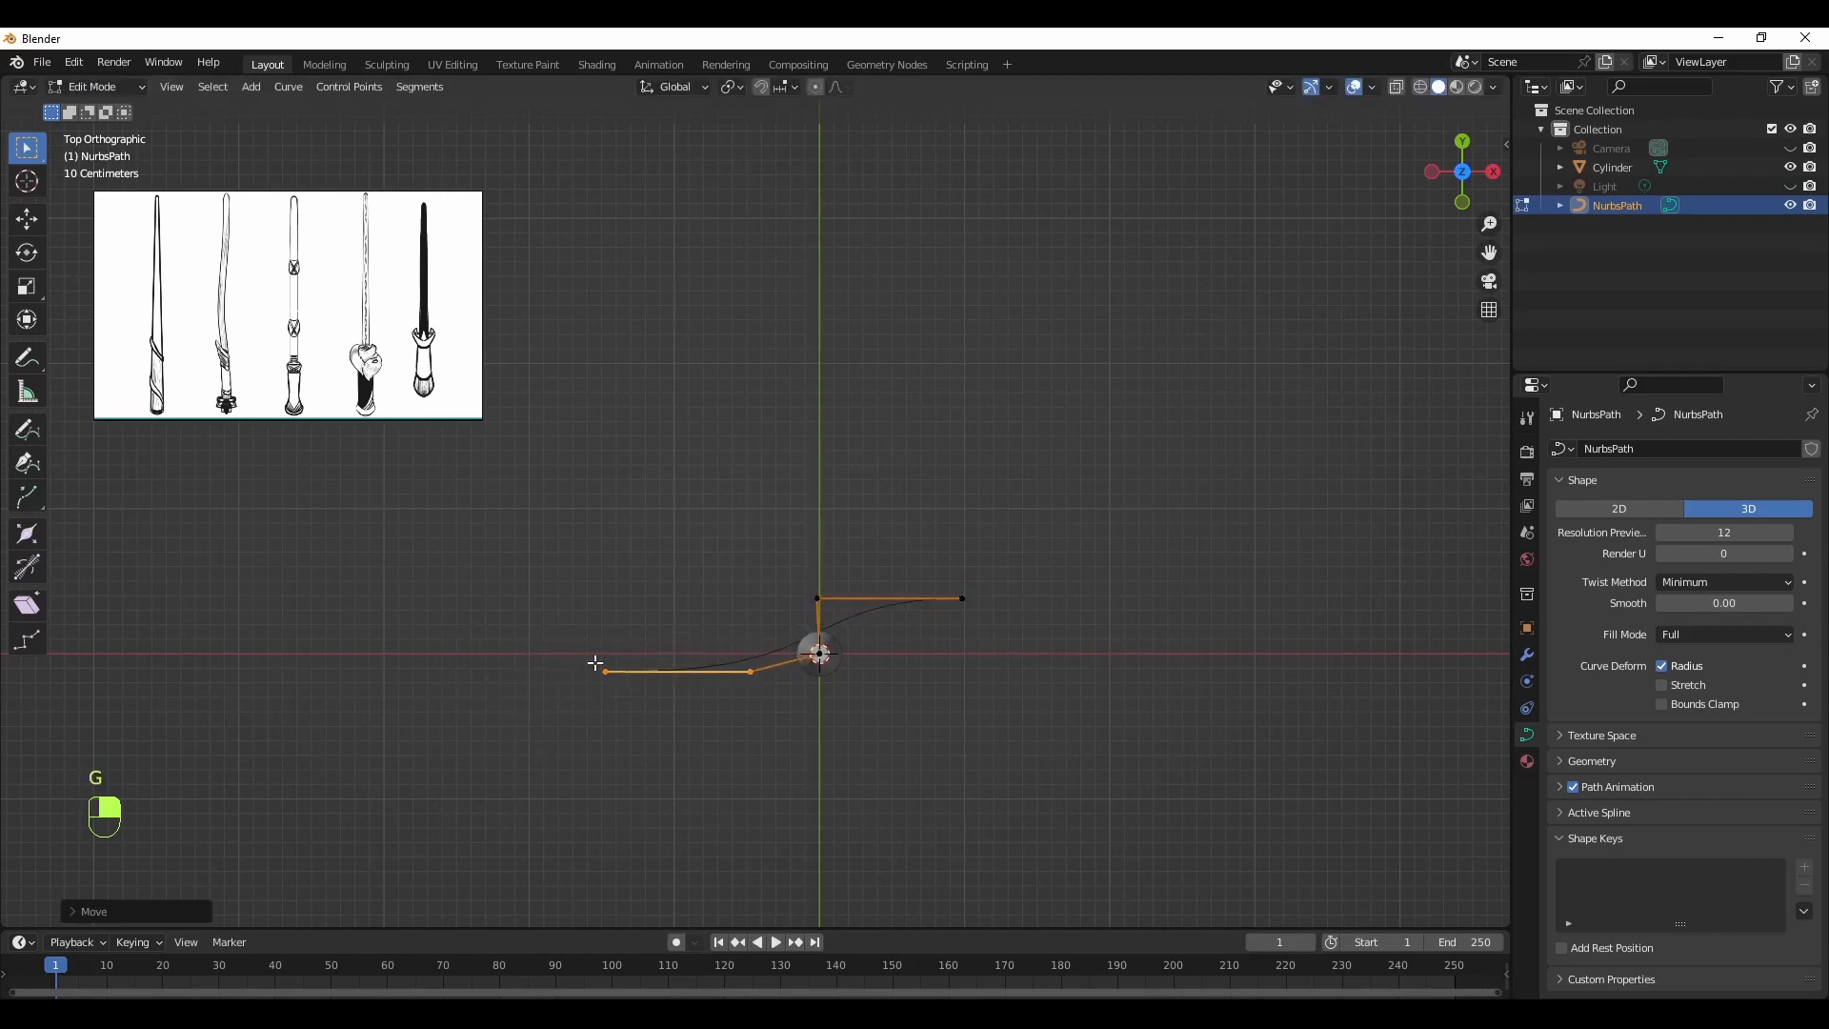
# Move both end control points of the path close to the shaft on its −Y and +X sides, so the path curls around it
pyautogui.moveTo(638, 646); pyautogui.dragTo(579, 693)
pyautogui.press('g')
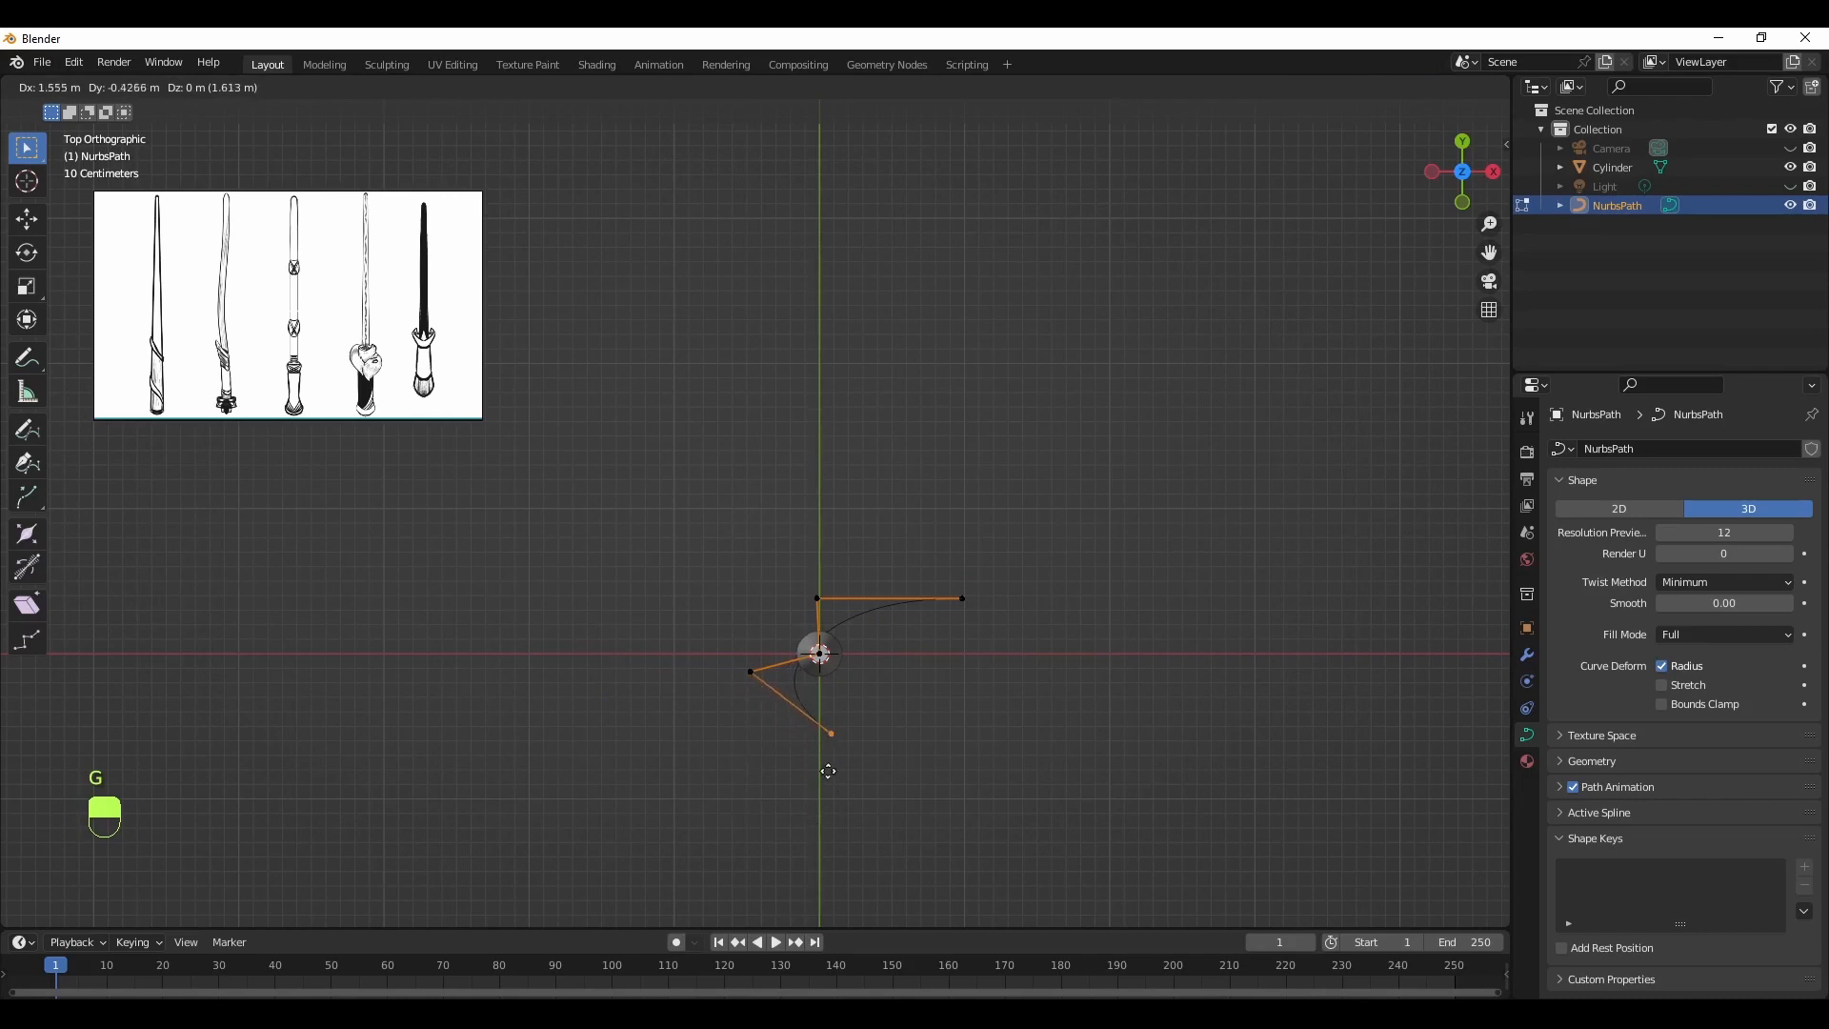
pyautogui.click(835, 739)
pyautogui.click(986, 586)
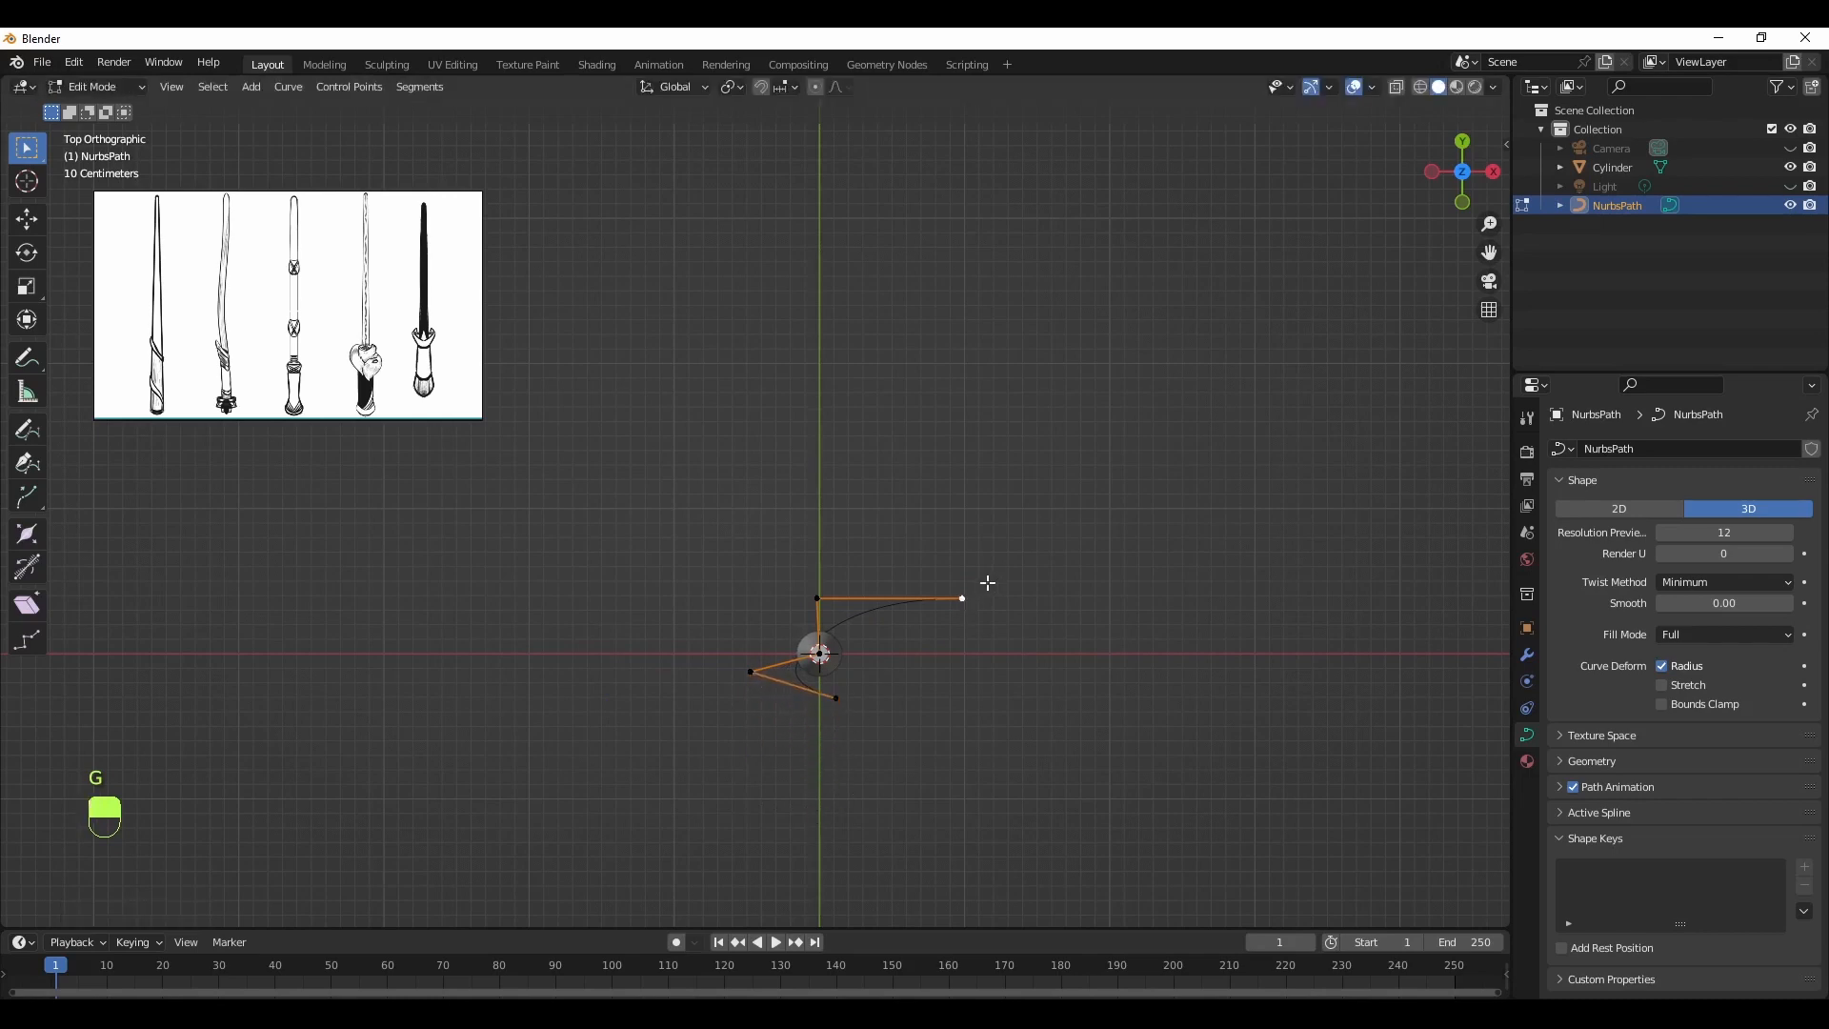
pyautogui.moveTo(995, 574); pyautogui.dragTo(953, 609)
pyautogui.press('g')
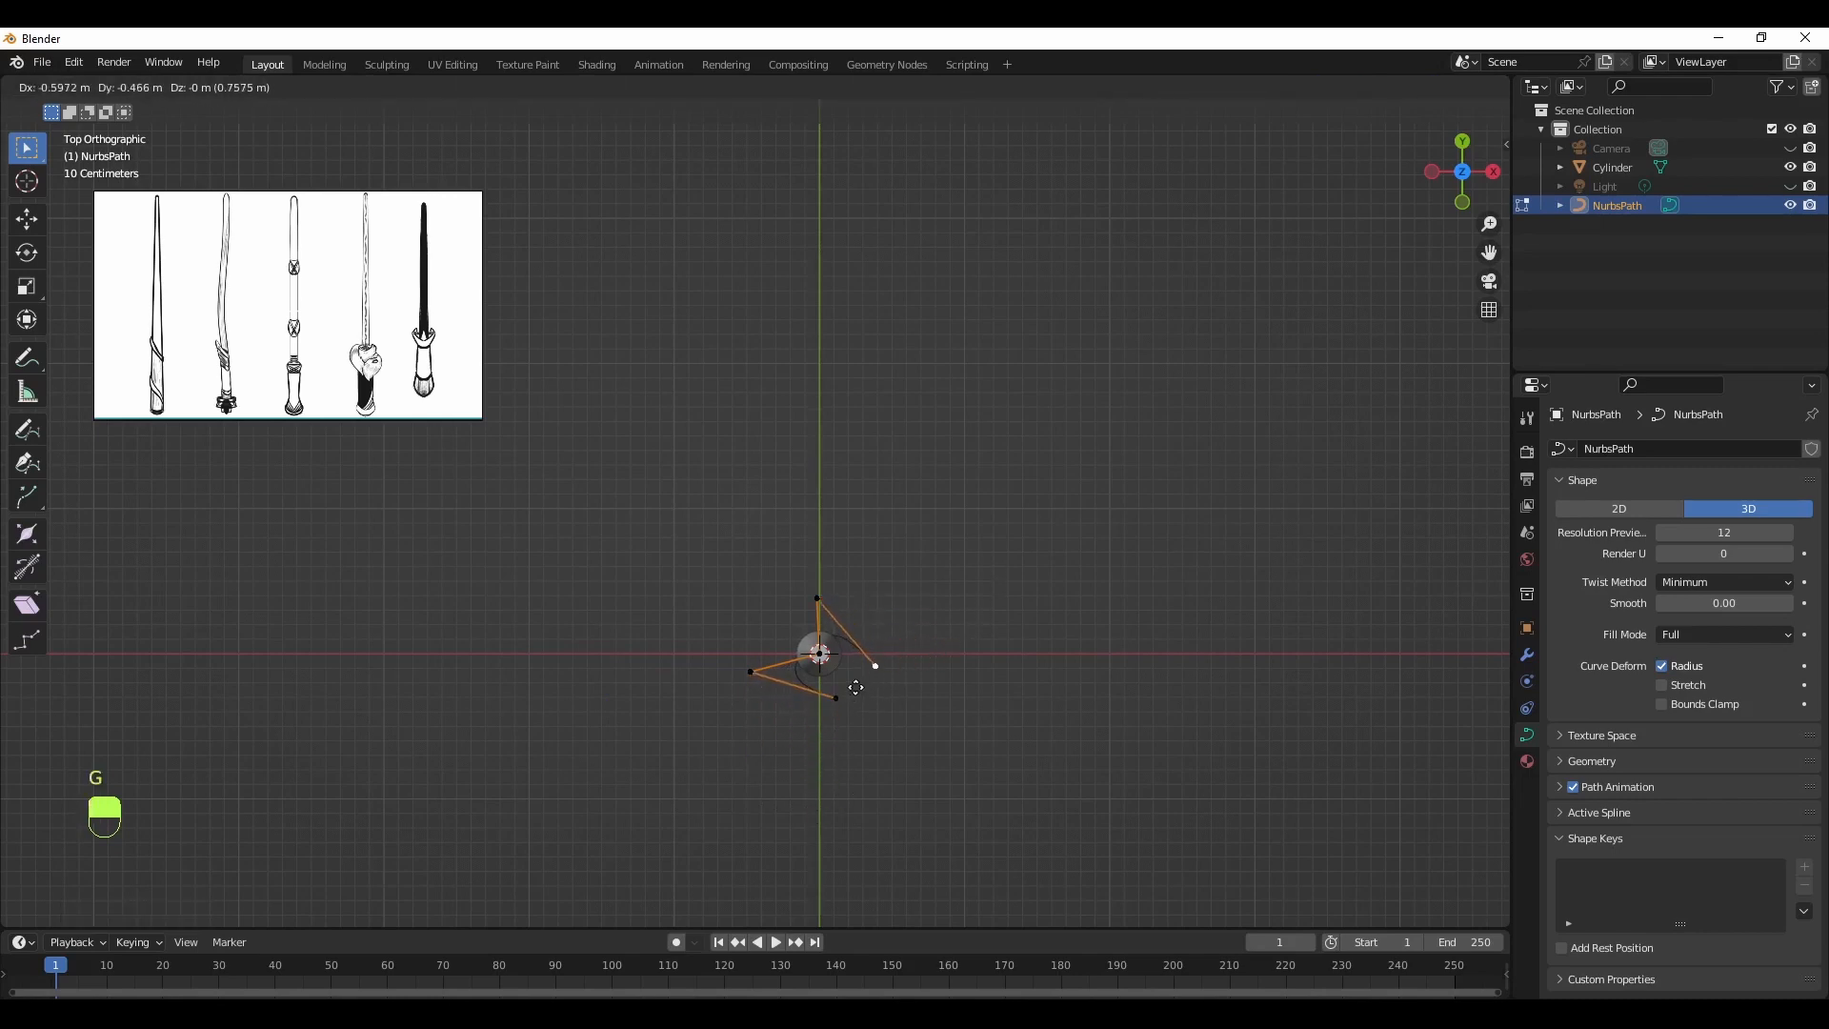
pyautogui.click(867, 670)
# In front view, raise the path's +X end control point up alongside the shaft
pyautogui.moveTo(927, 747); pyautogui.dragTo(906, 637, button='middle')
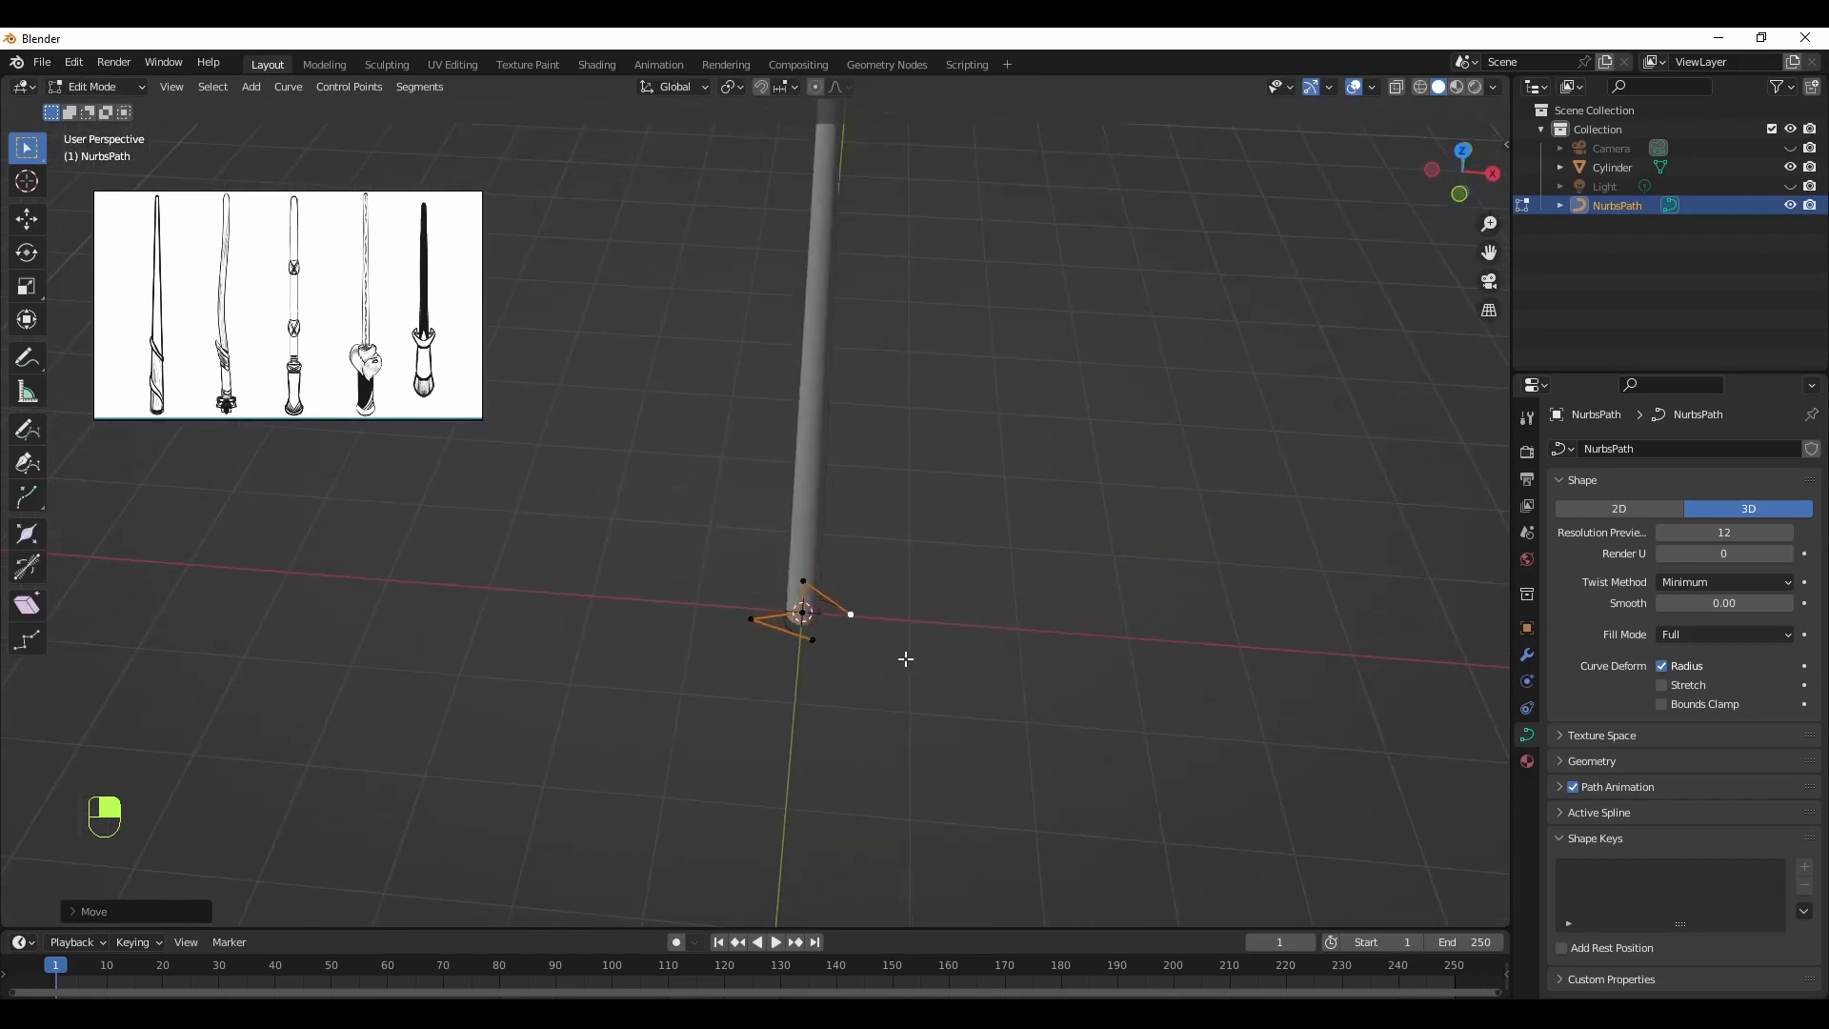
pyautogui.moveTo(906, 658); pyautogui.dragTo(931, 608, button='middle')
pyautogui.press('g')
pyautogui.rightClick(925, 503)
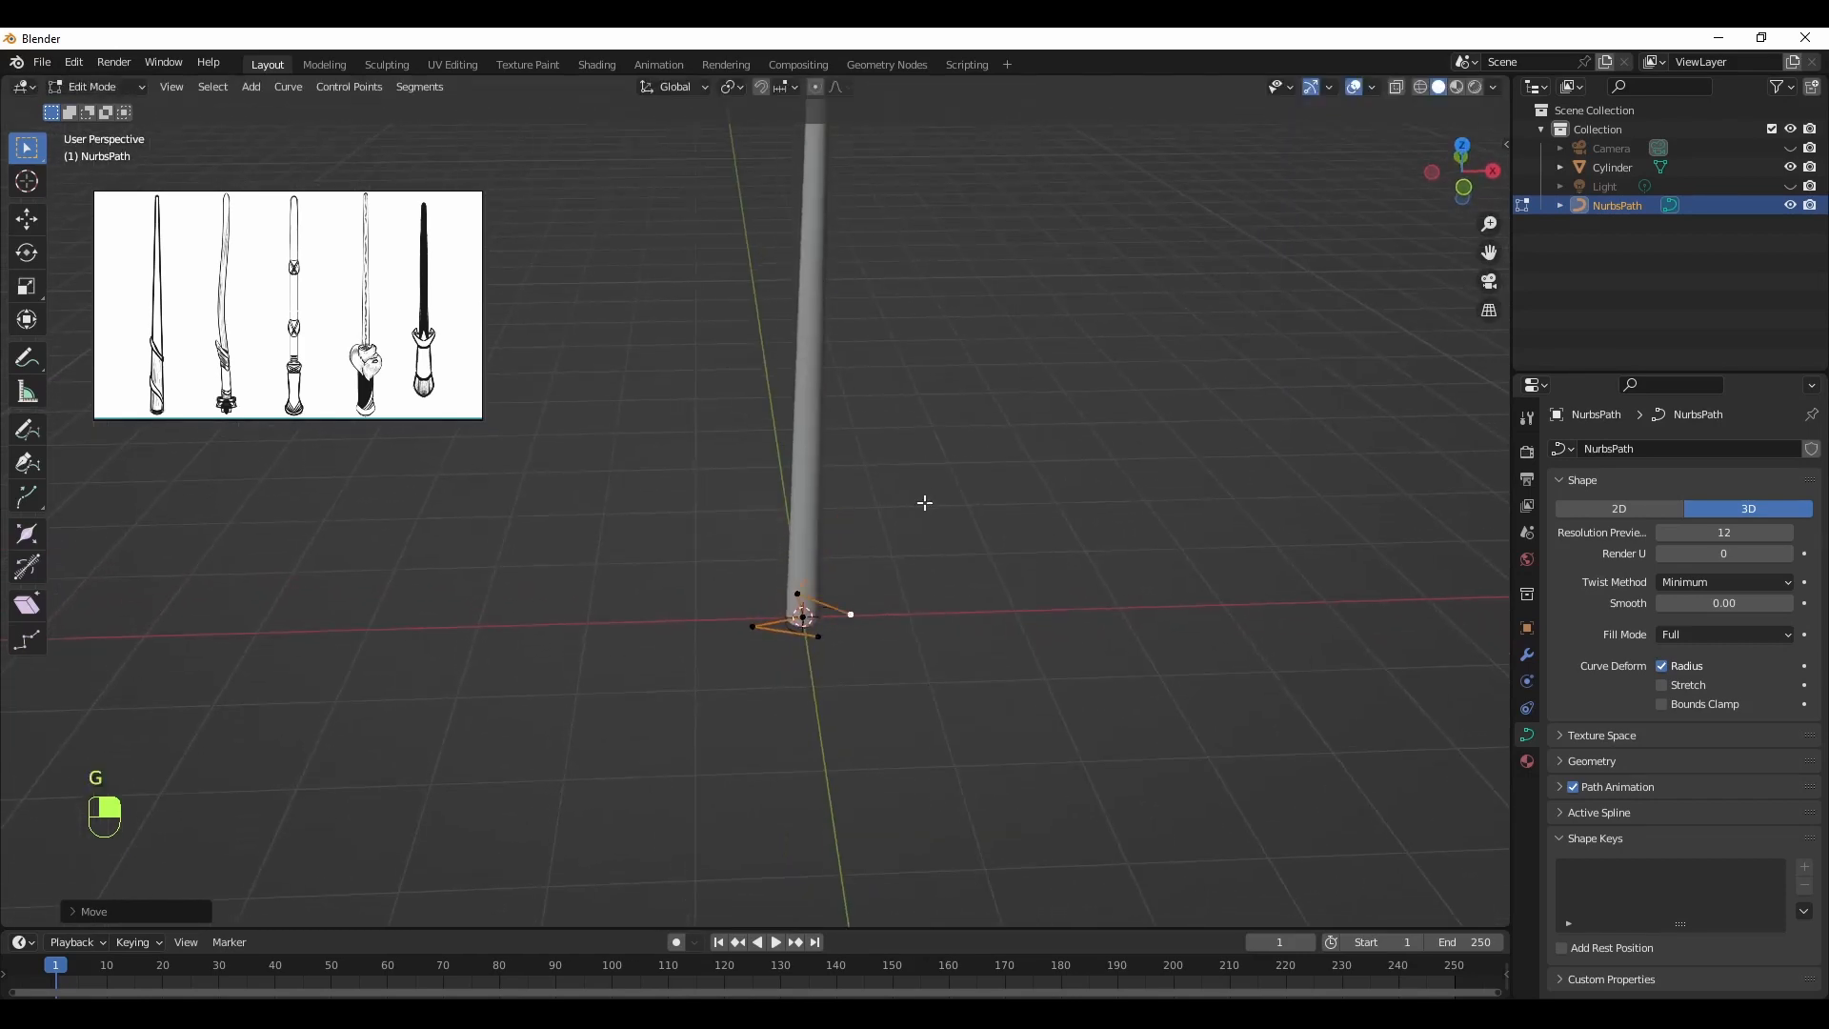
pyautogui.click(894, 543)
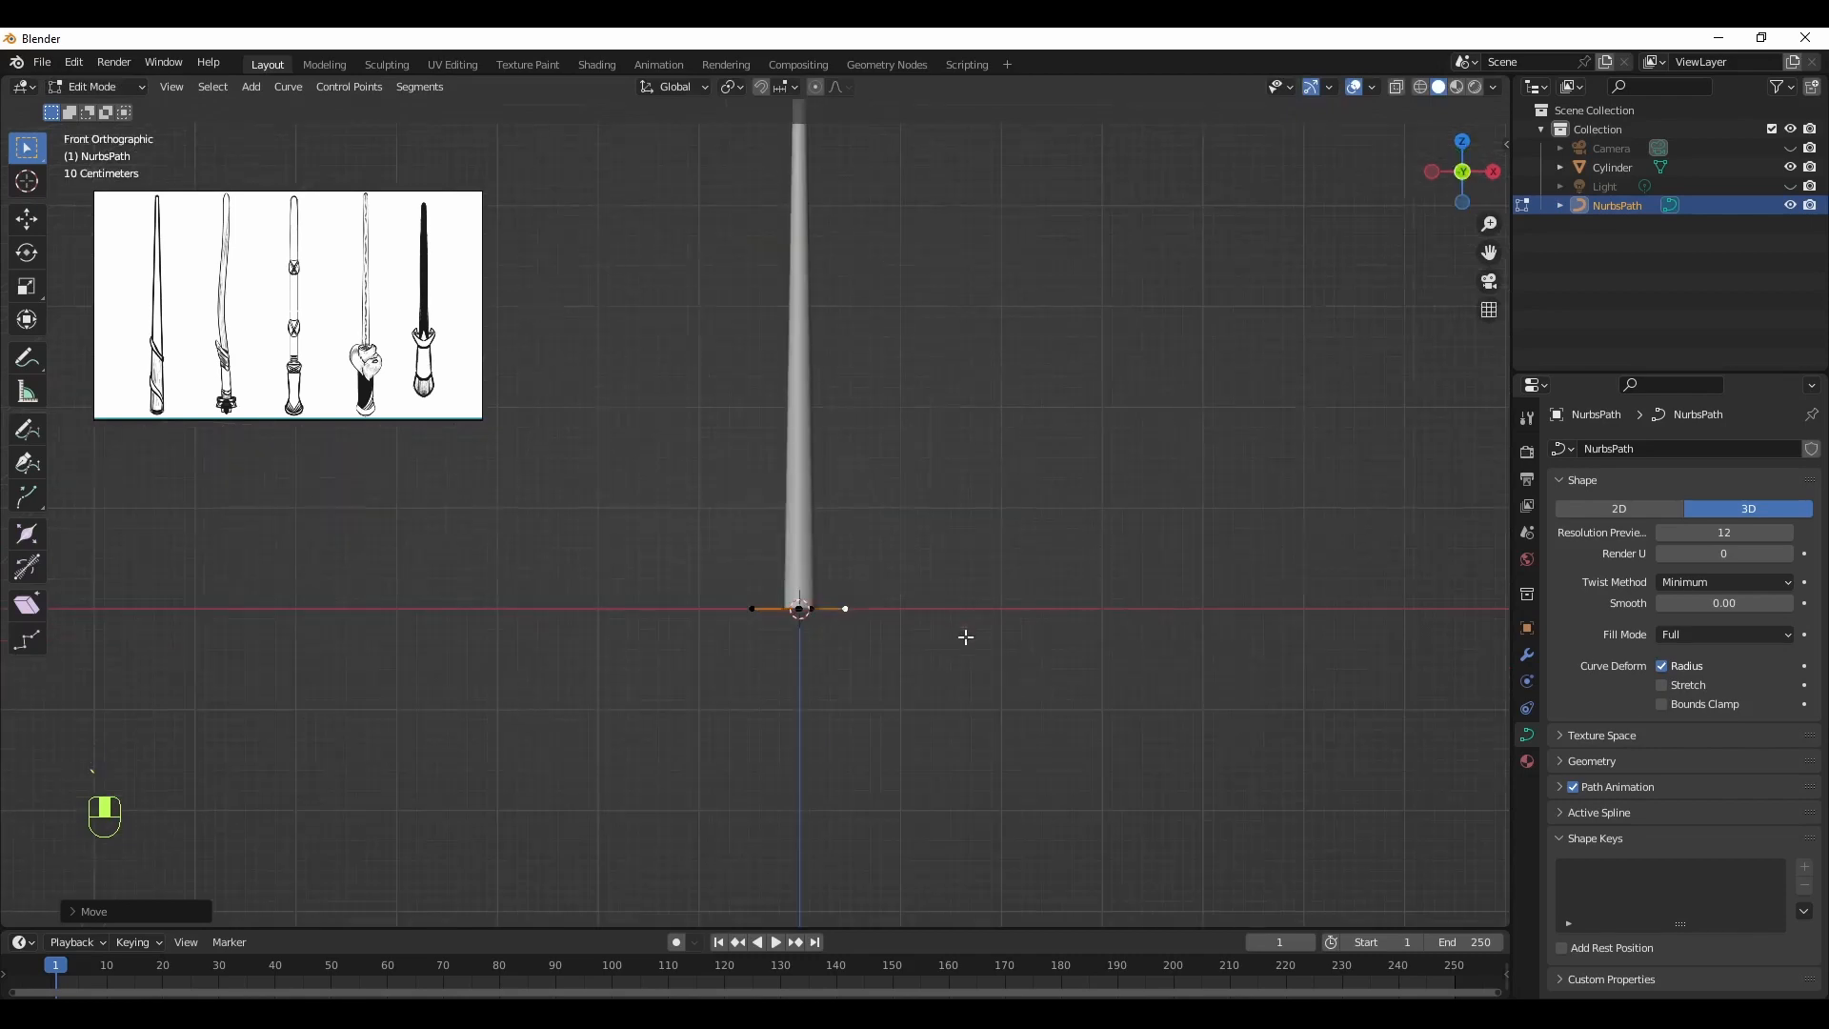
pyautogui.keyDown('shift'); pyautogui.moveTo(1120, 669); pyautogui.dragTo(991, 629, button='middle'); pyautogui.keyUp('shift')
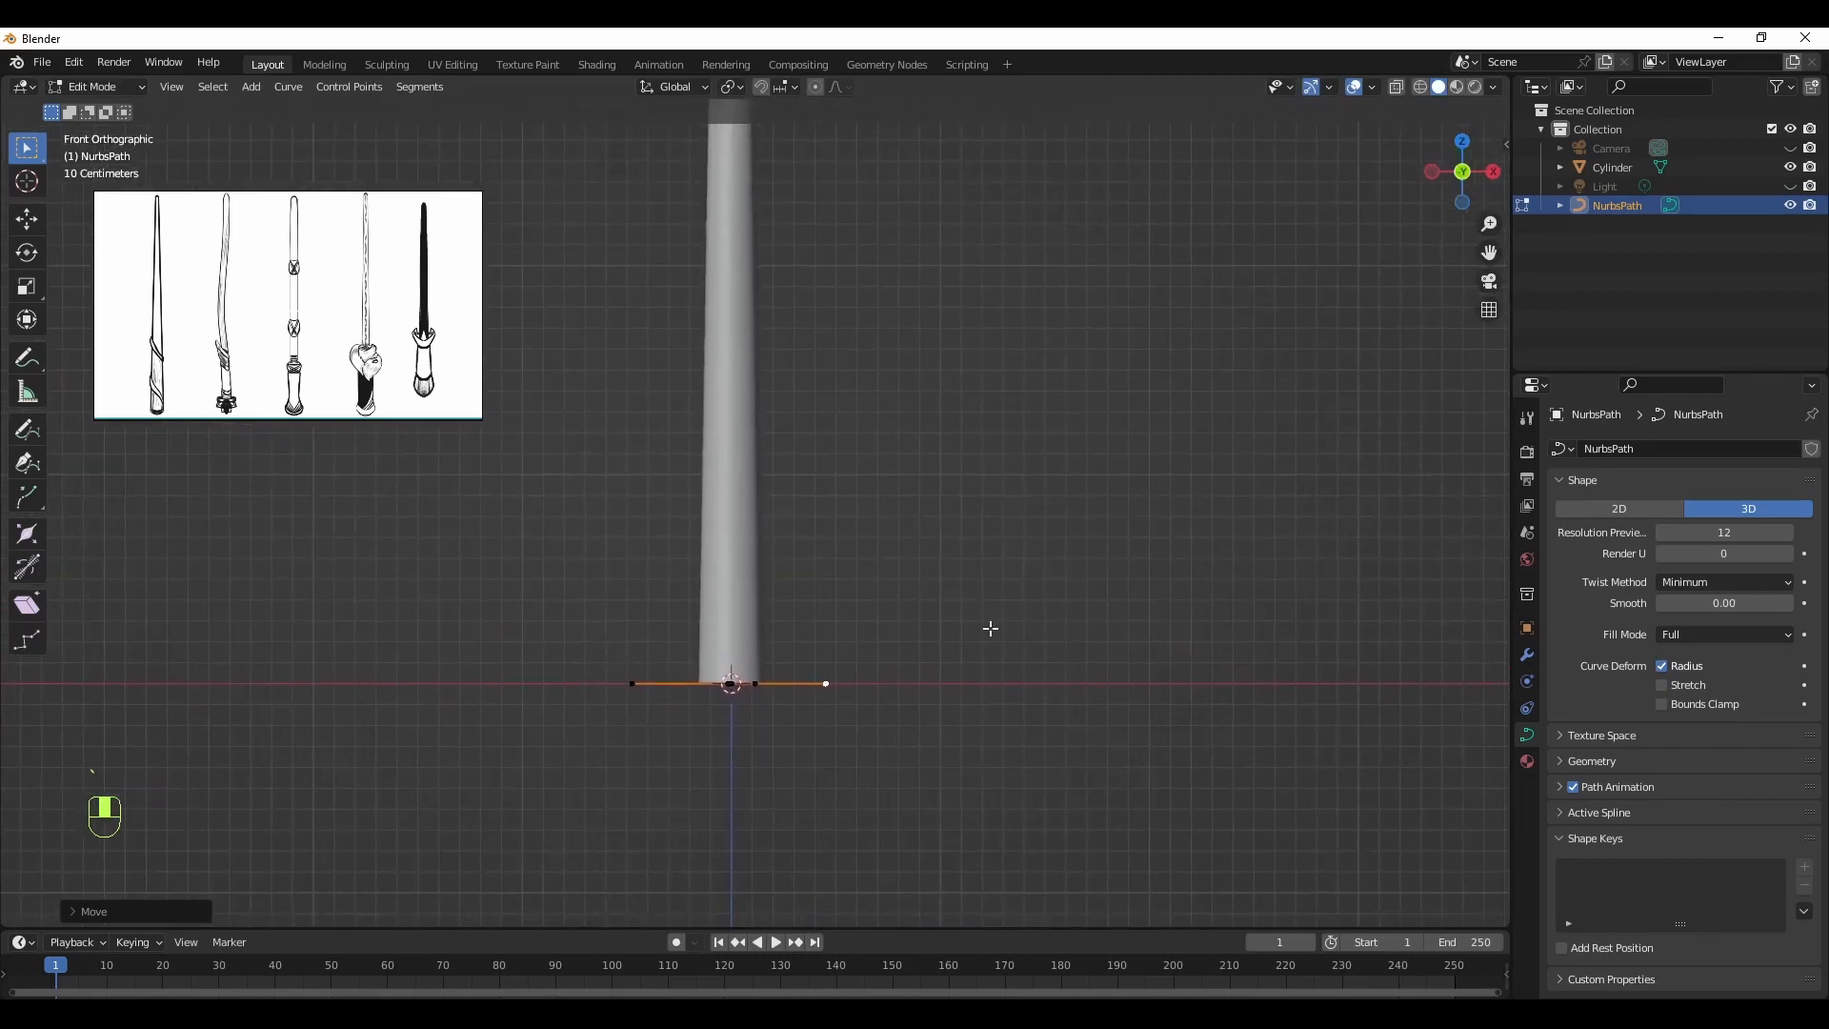
pyautogui.press('g')
pyautogui.click(966, 494)
# Raise the path's −X control point and then the neighbouring end point above the base in front view
pyautogui.click(633, 688)
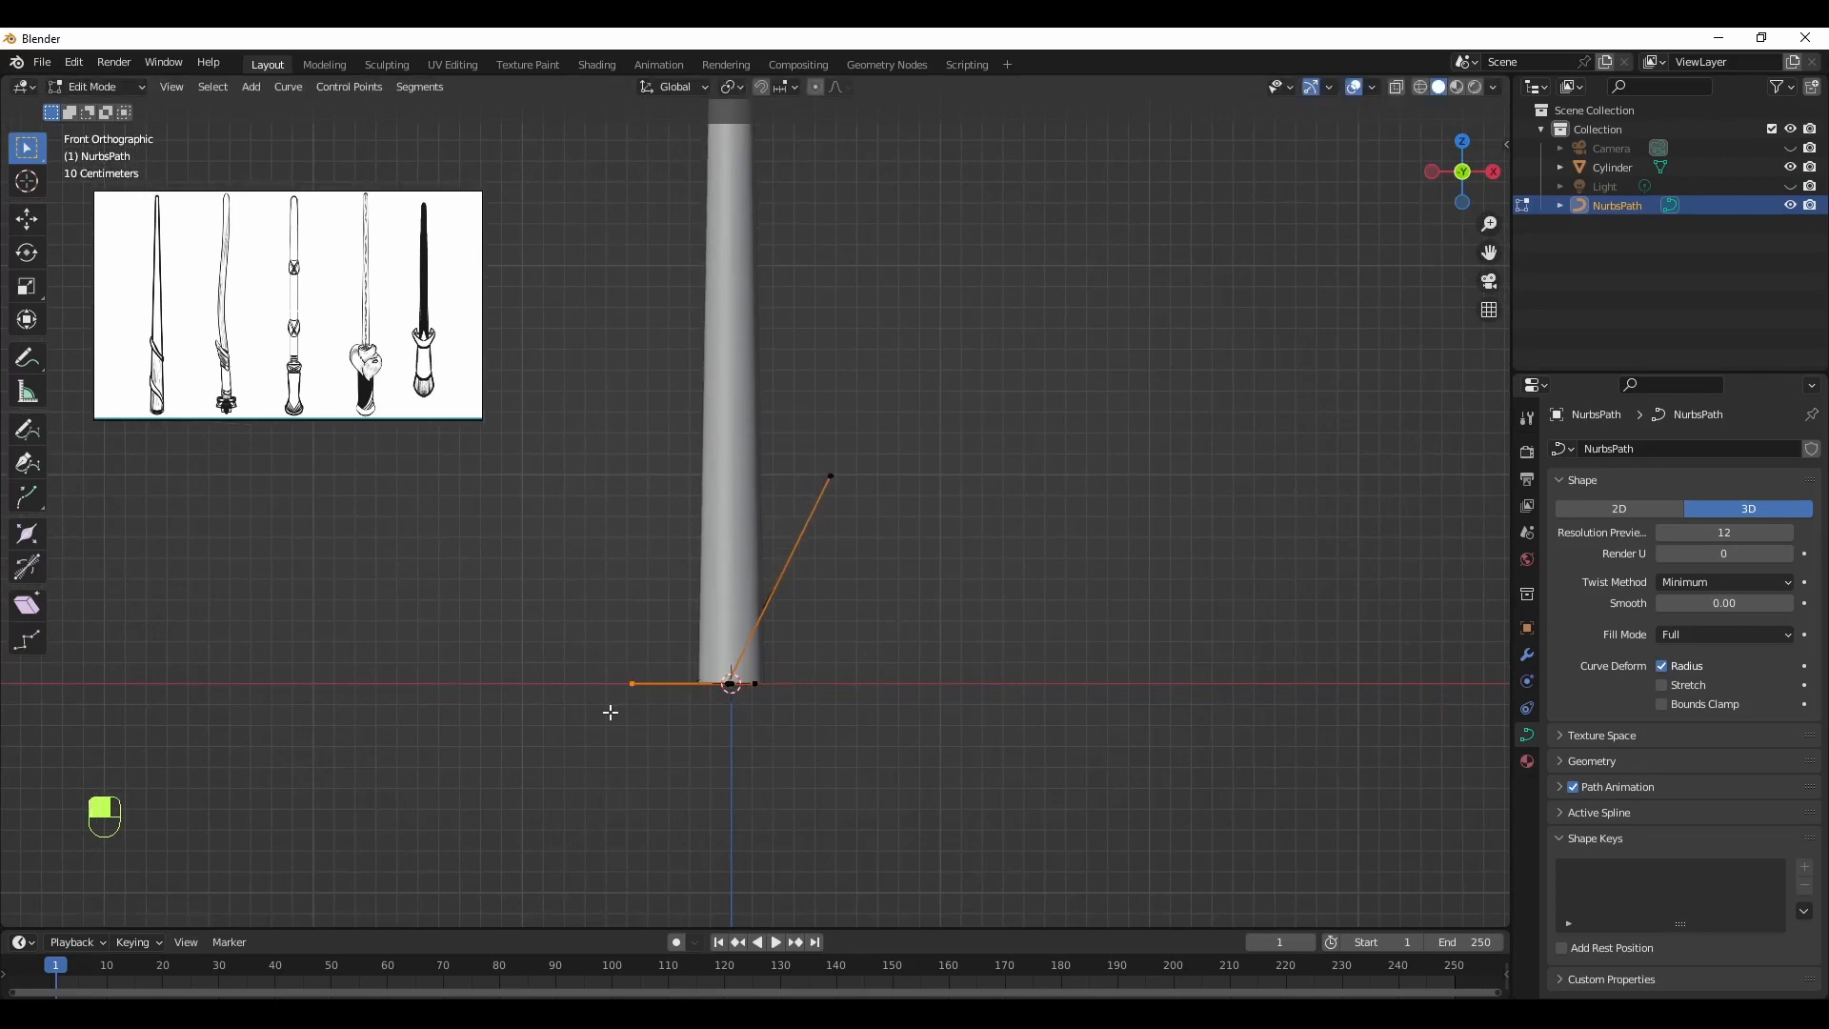
pyautogui.press('g')
pyautogui.click(753, 683)
pyautogui.press('g')
pyautogui.click(748, 557)
pyautogui.moveTo(748, 558); pyautogui.dragTo(696, 712, button='middle')
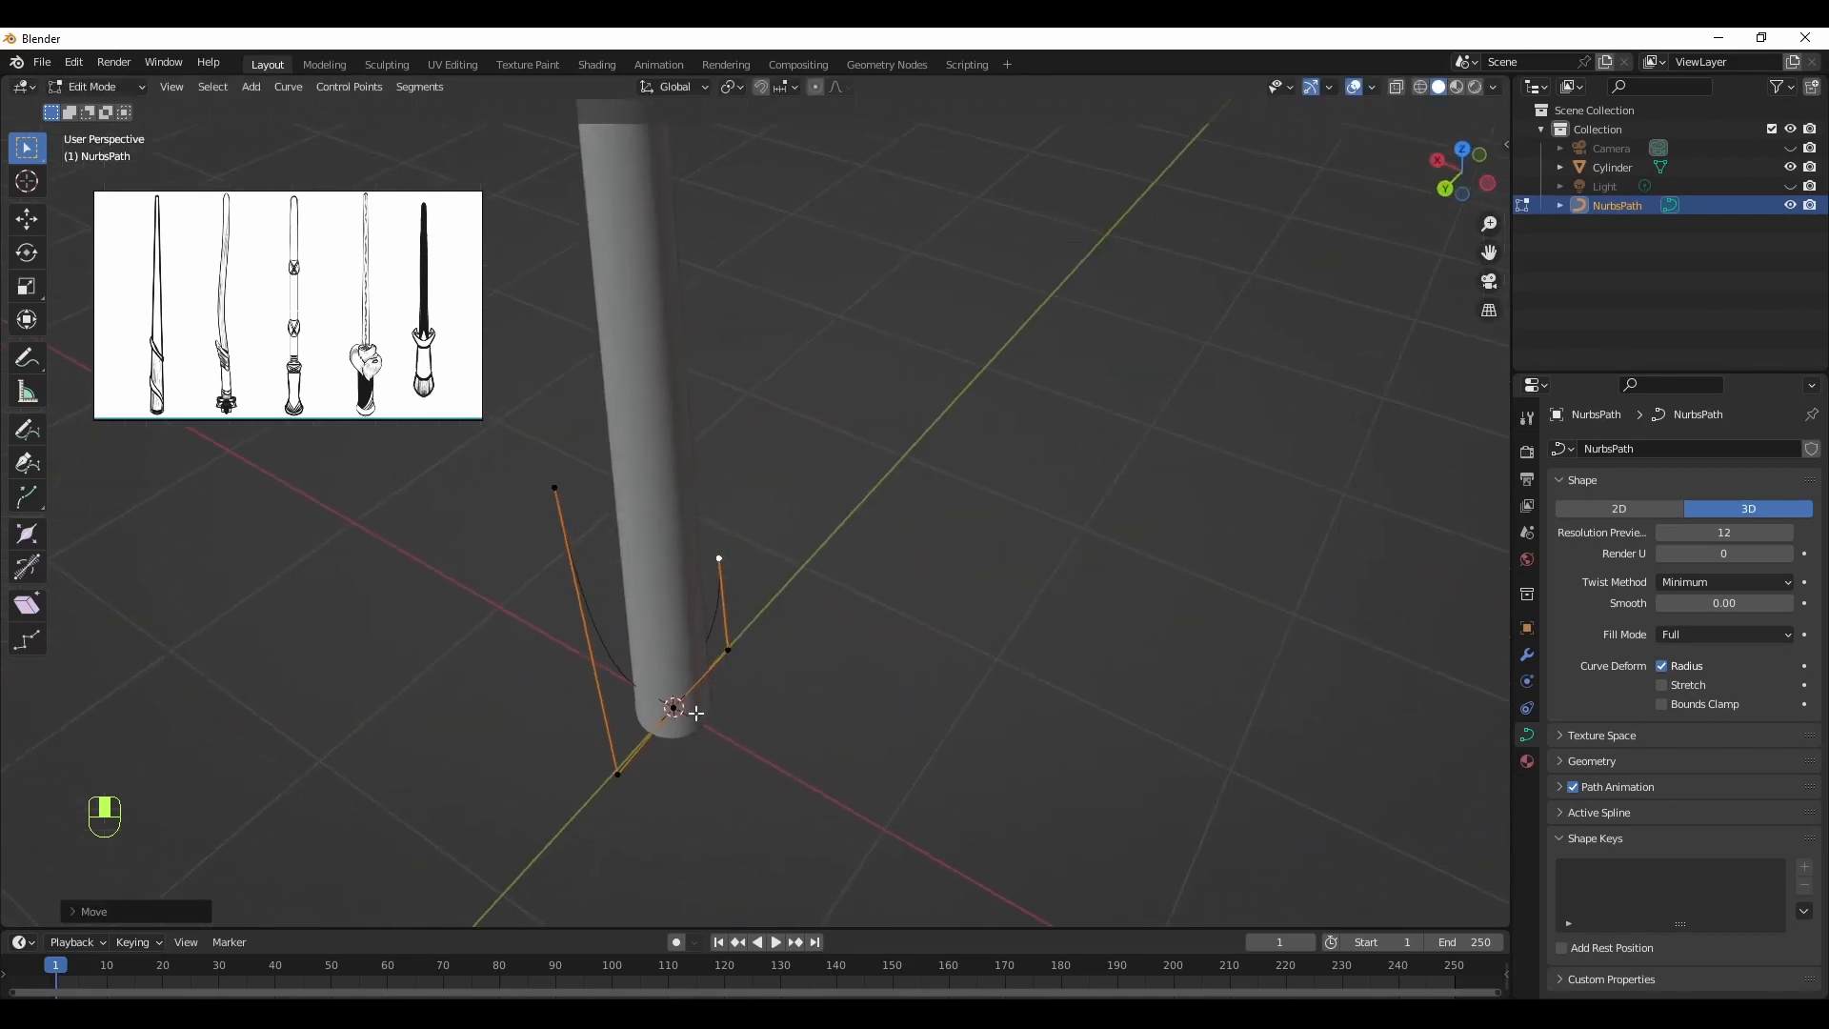
# Move the path's middle control point out of the shaft's centre, about 0.4 m toward −X and slightly down
pyautogui.click(676, 708)
pyautogui.press('g')
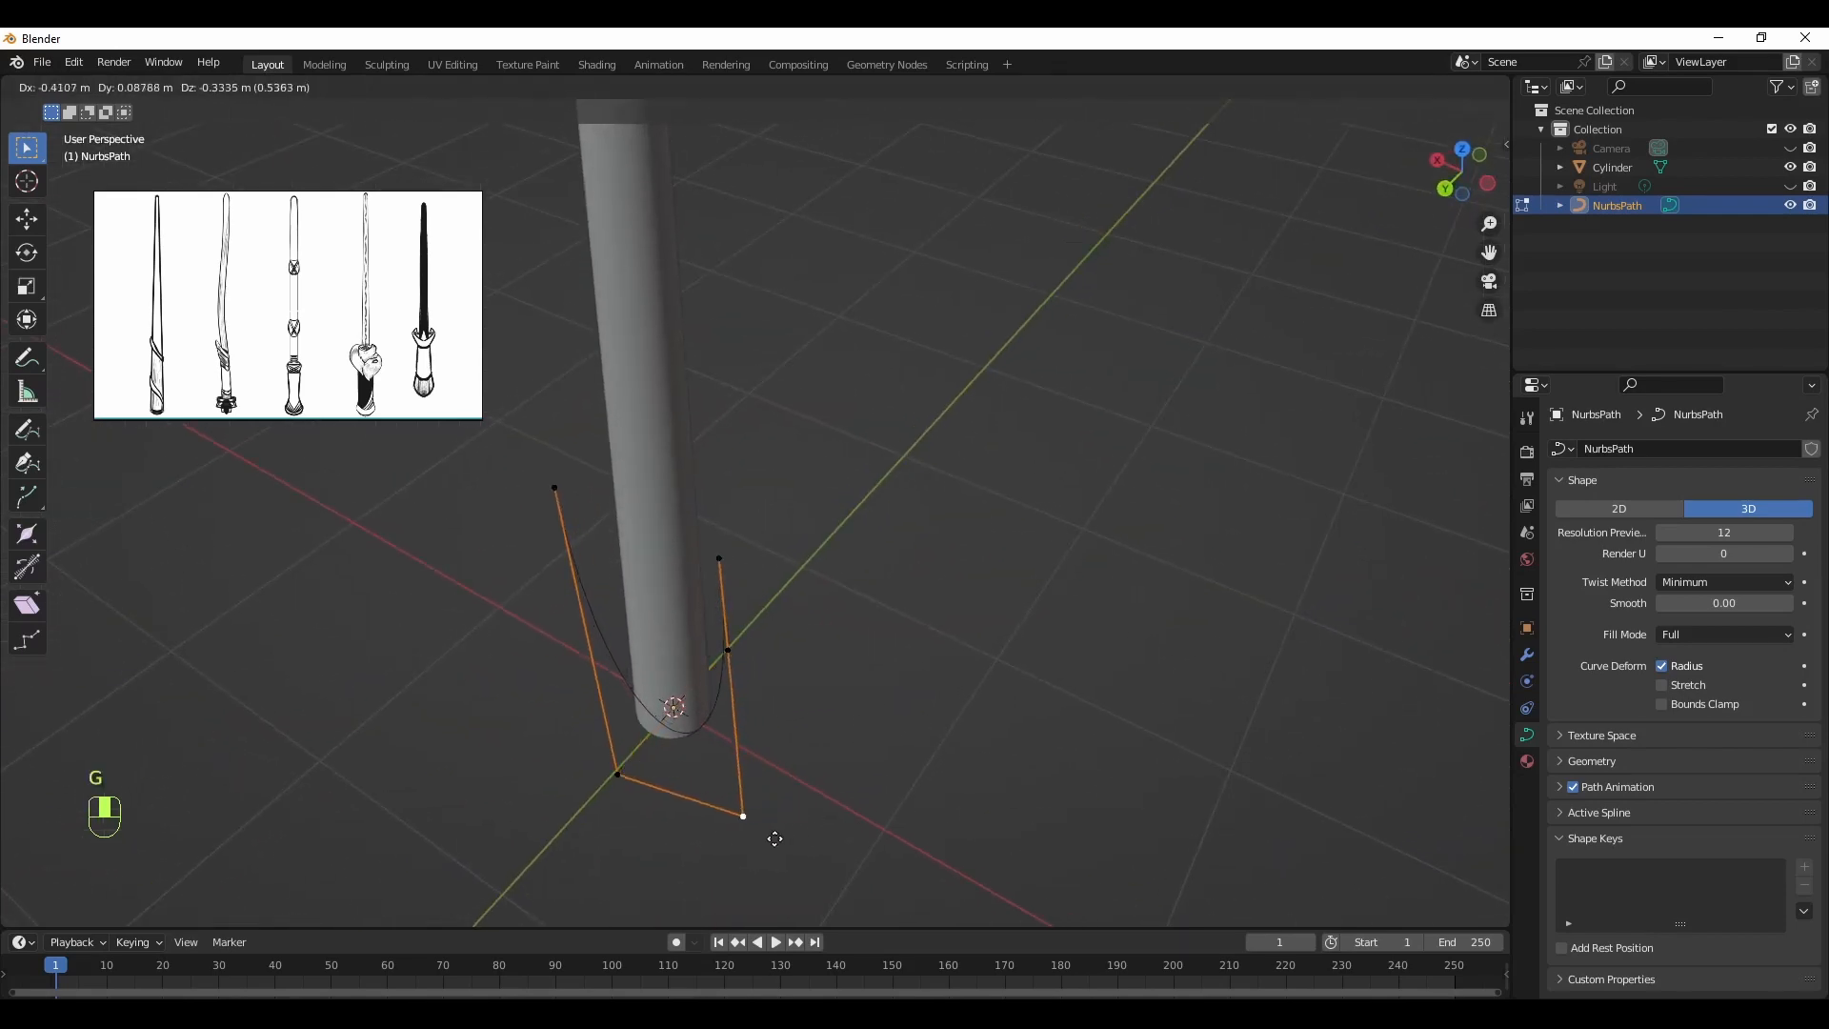
pyautogui.click(754, 827)
pyautogui.moveTo(829, 740); pyautogui.dragTo(977, 667, button='middle')
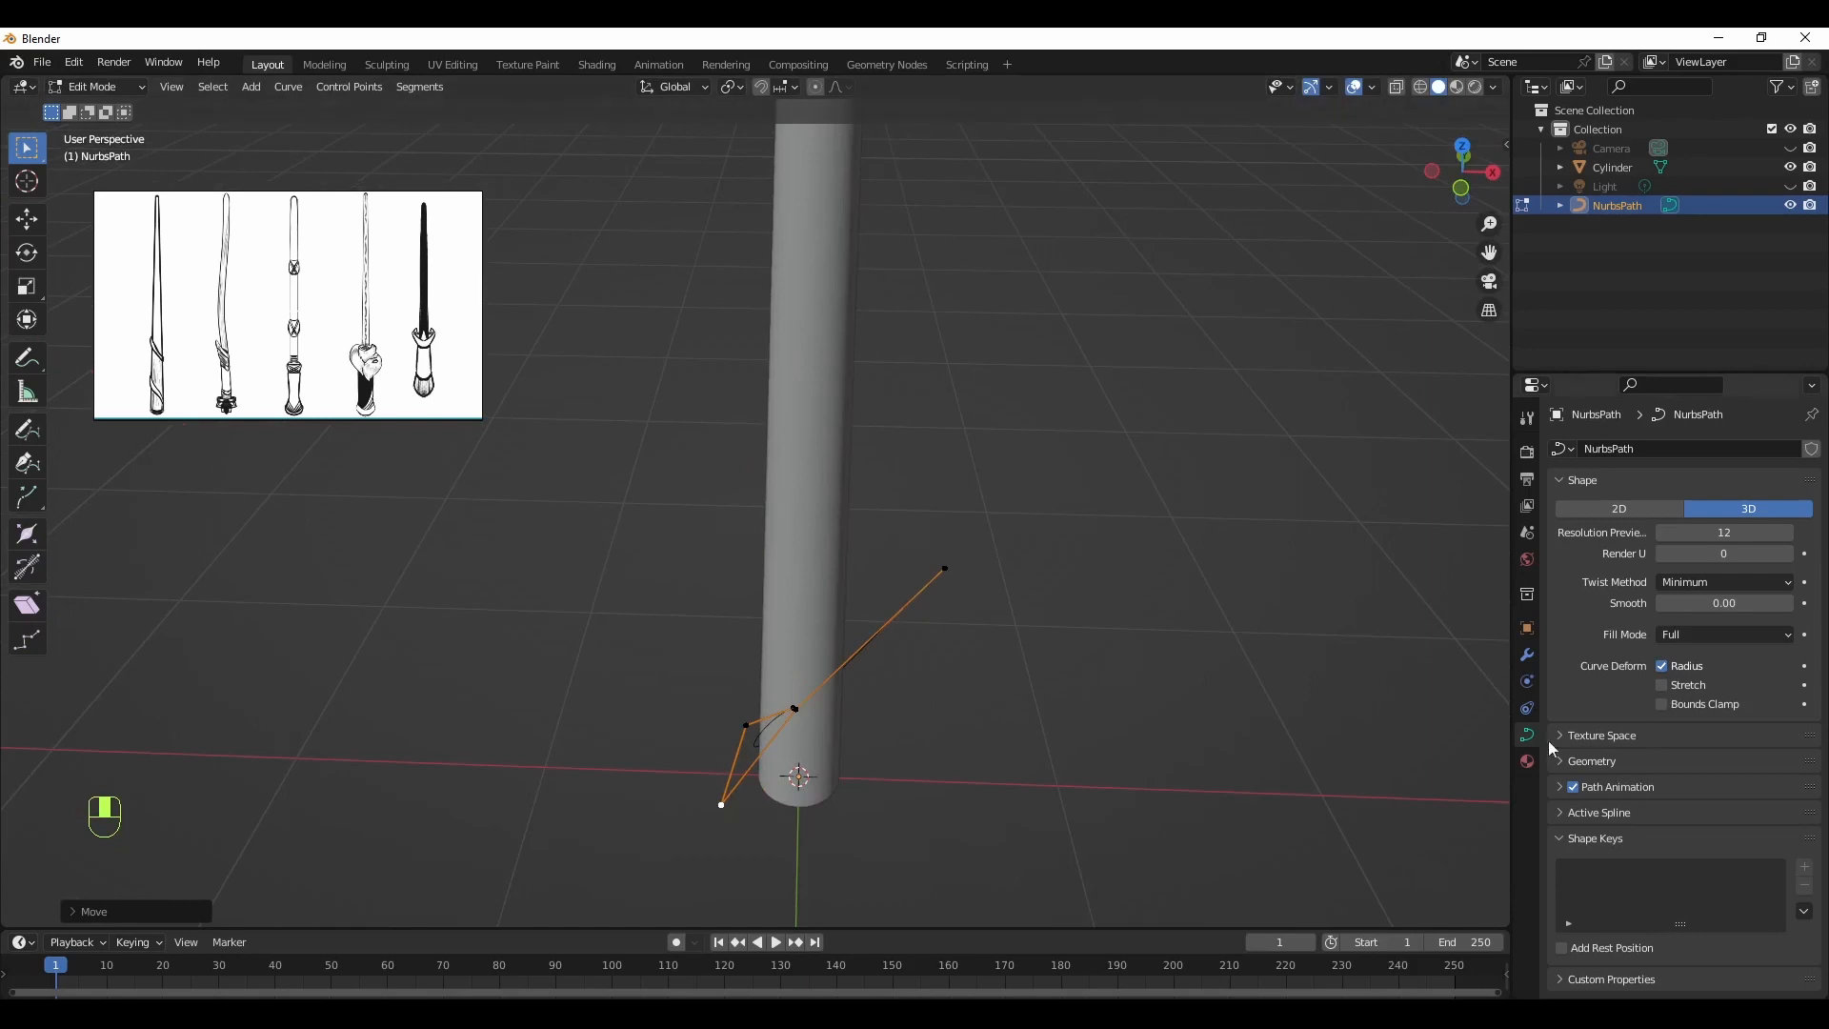
# Give the NURBS path a round bevel with a depth of 0.05 m and fill its end caps
pyautogui.middleClick(1264, 765)
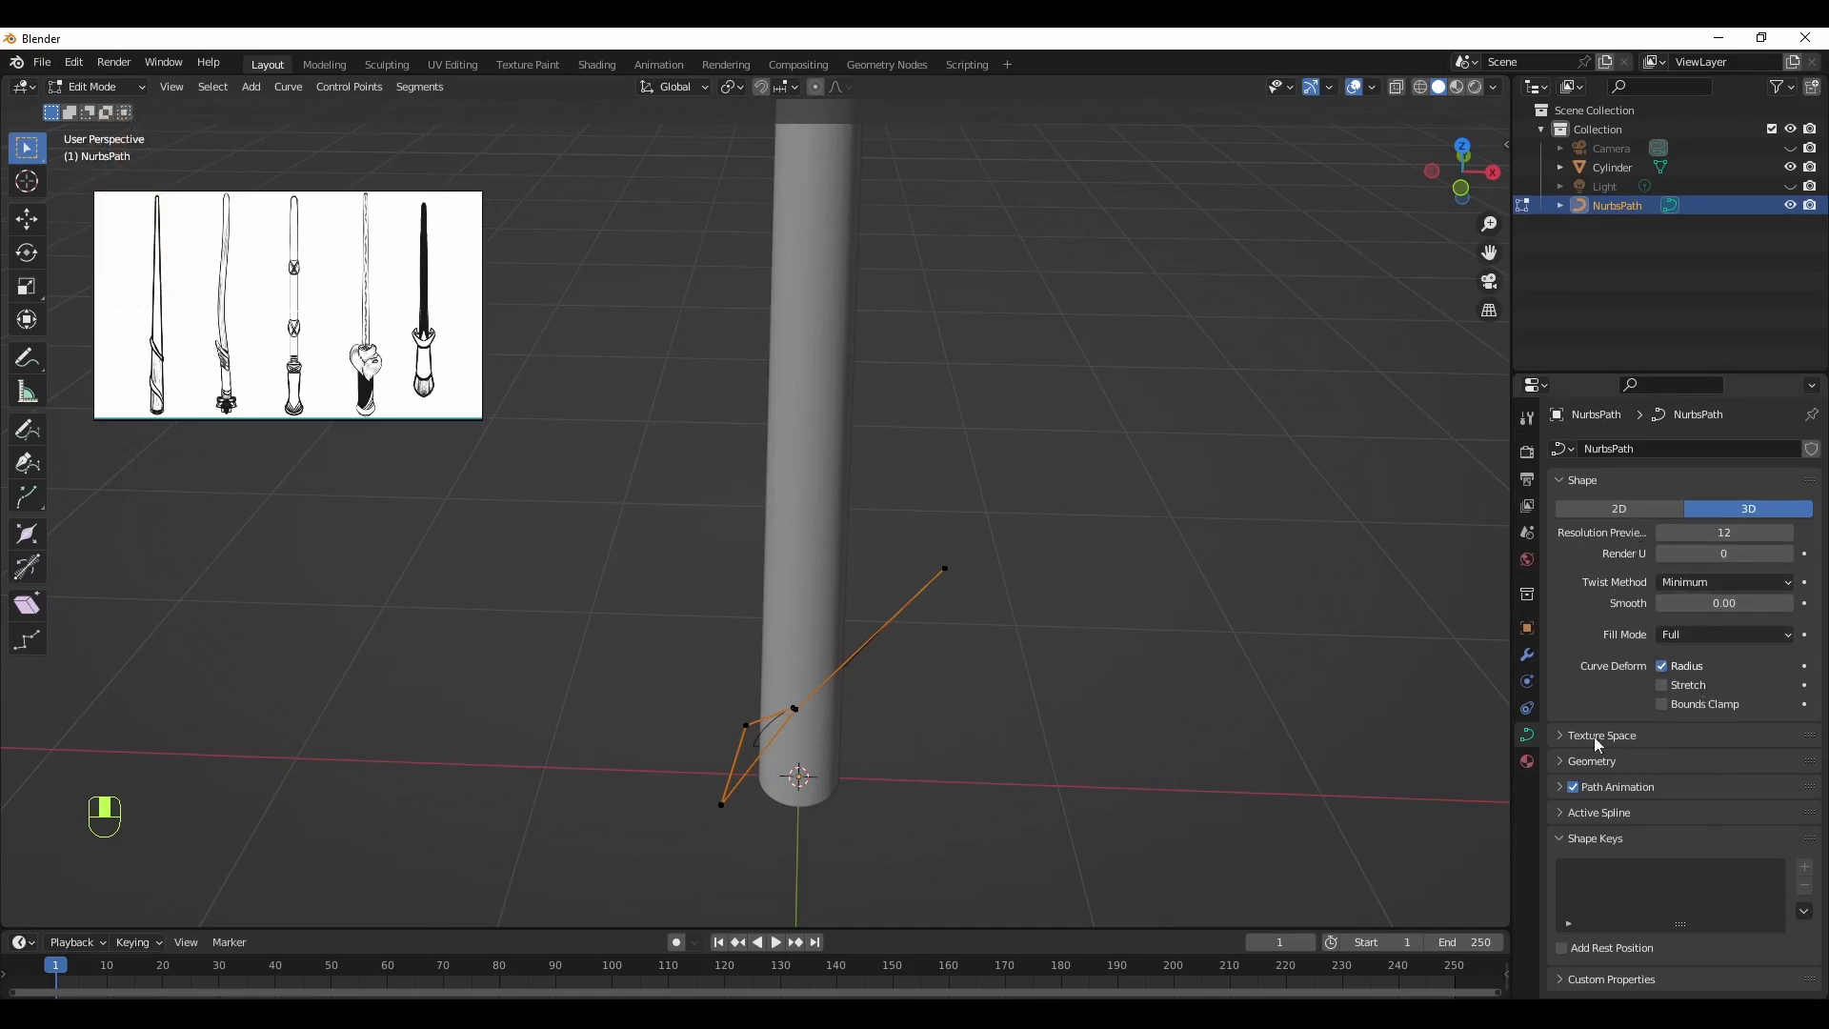
pyautogui.click(1562, 837)
pyautogui.click(1559, 735)
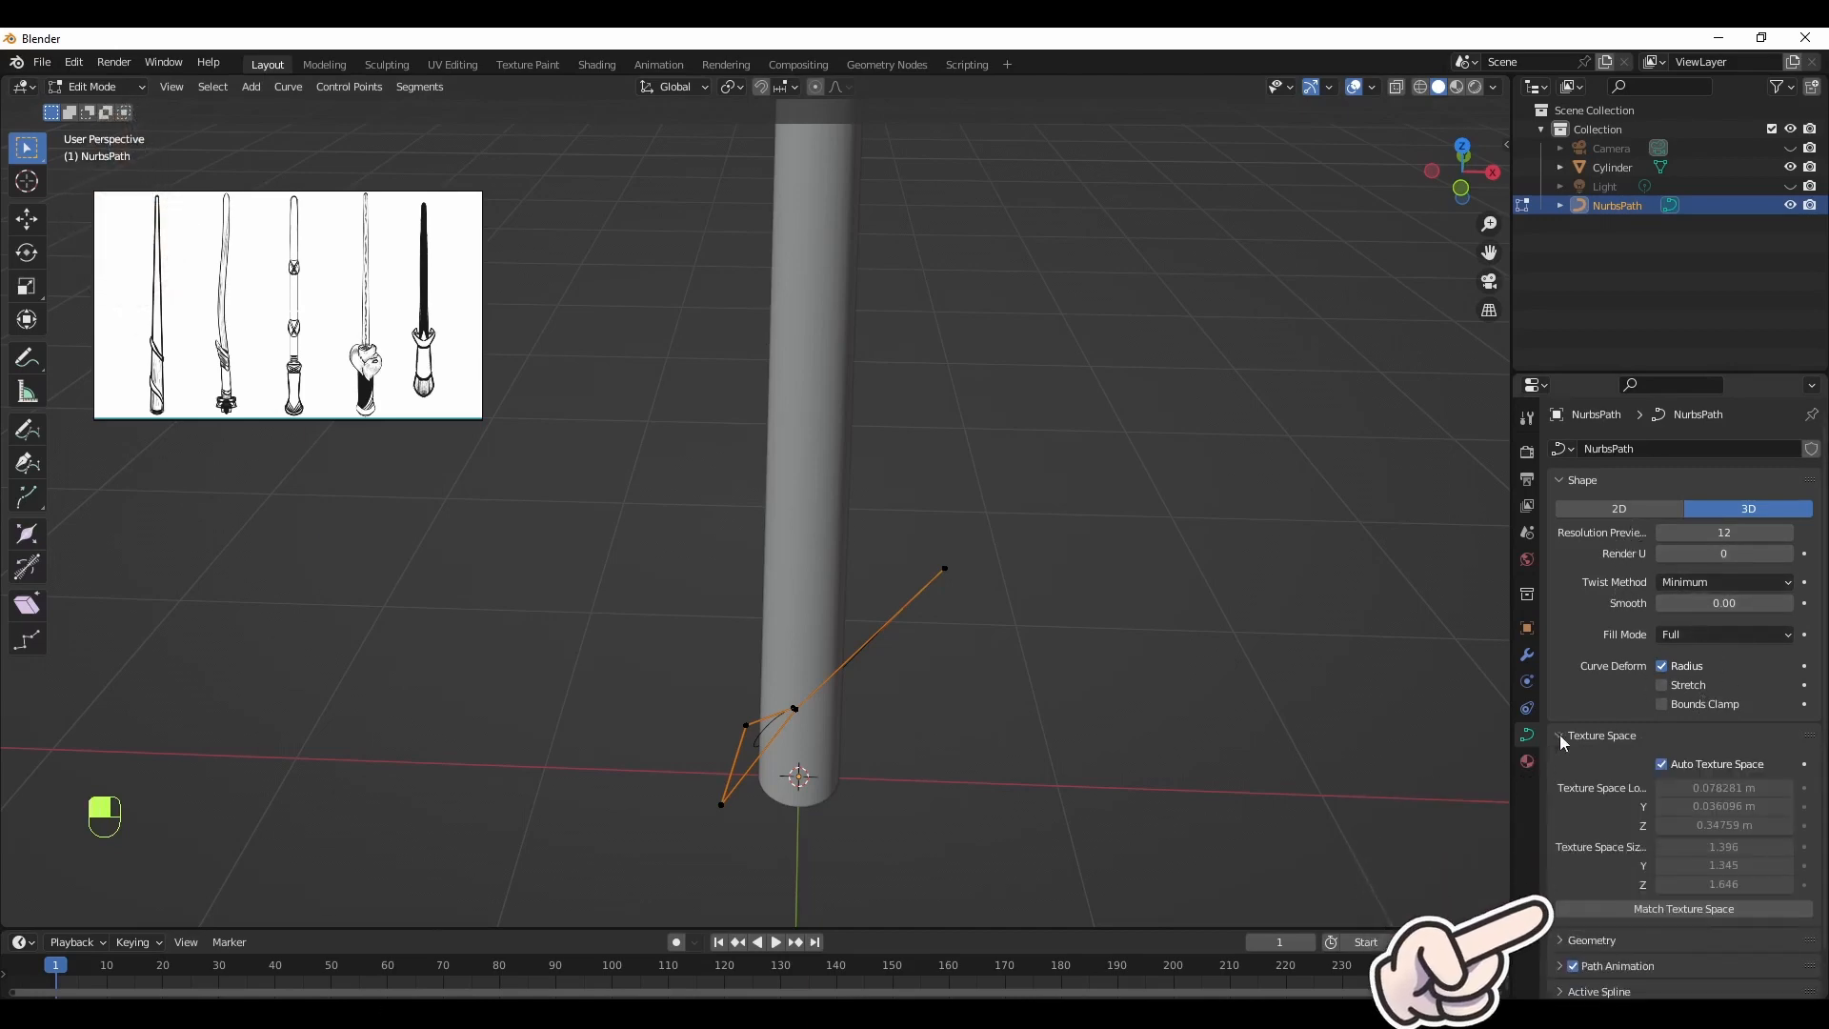
pyautogui.click(1558, 735)
pyautogui.click(1555, 760)
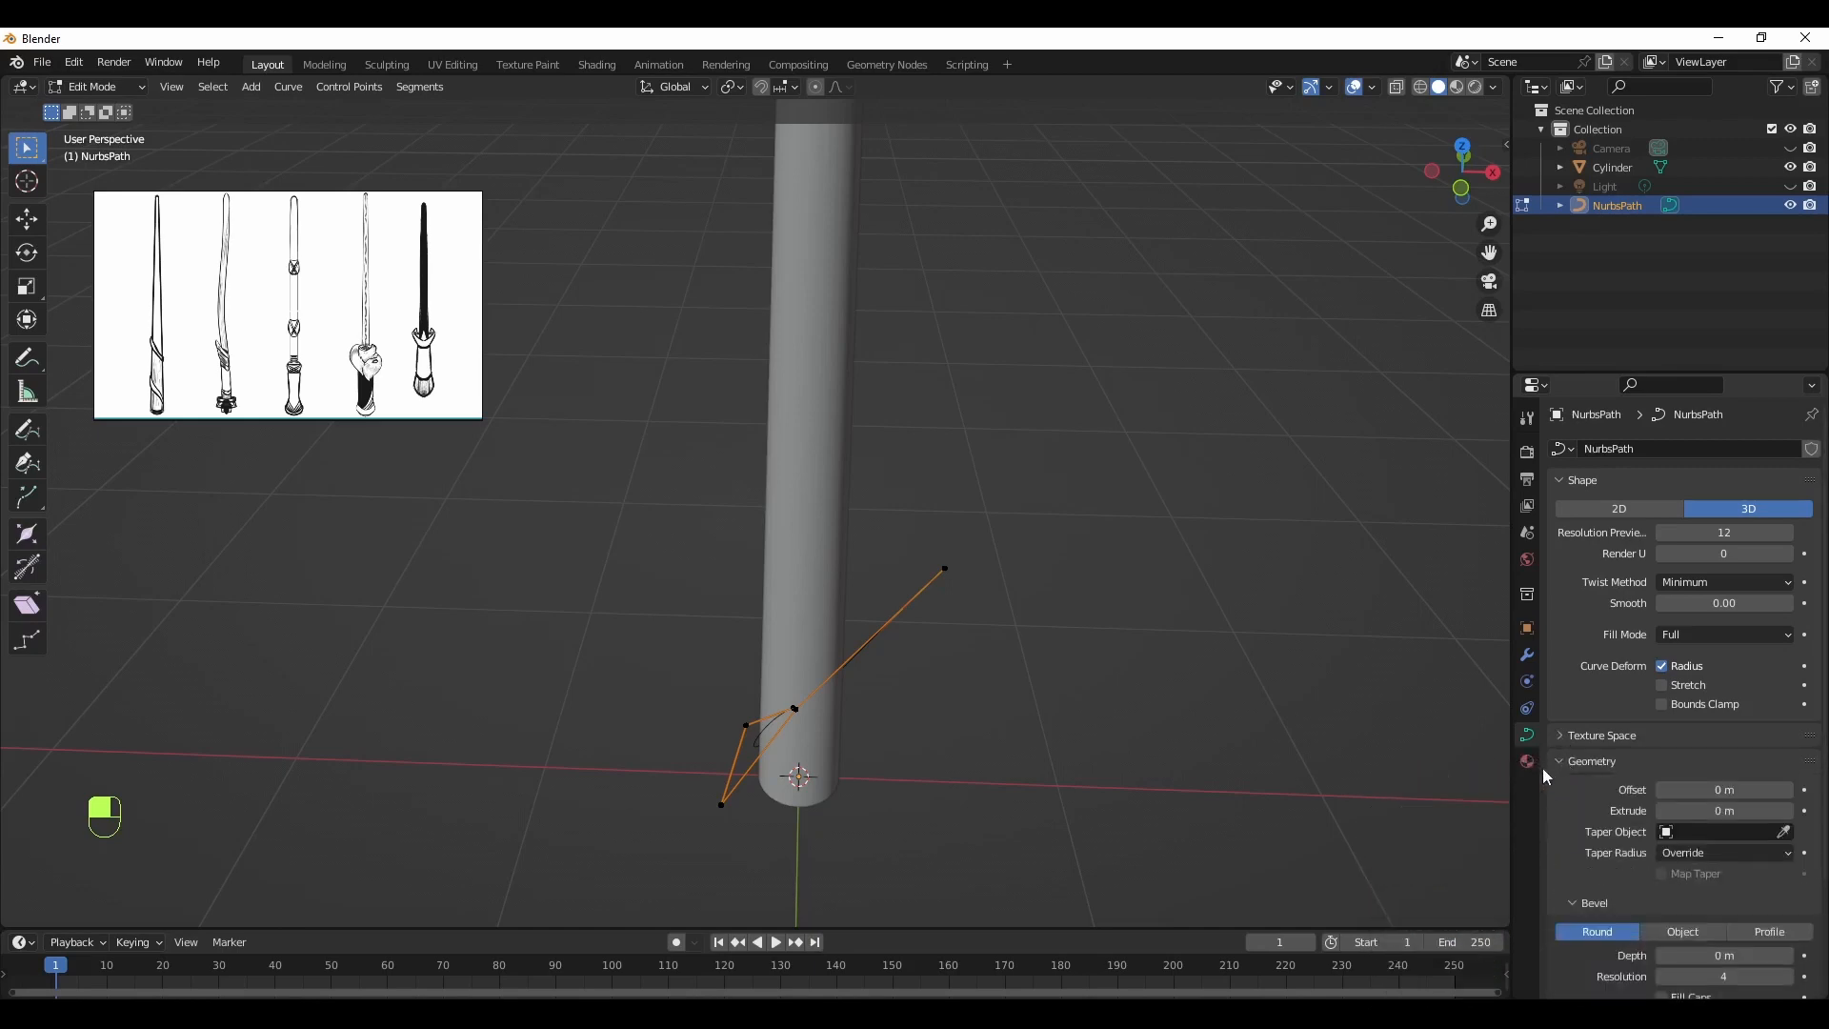
pyautogui.scroll(-2, 1696, 893)
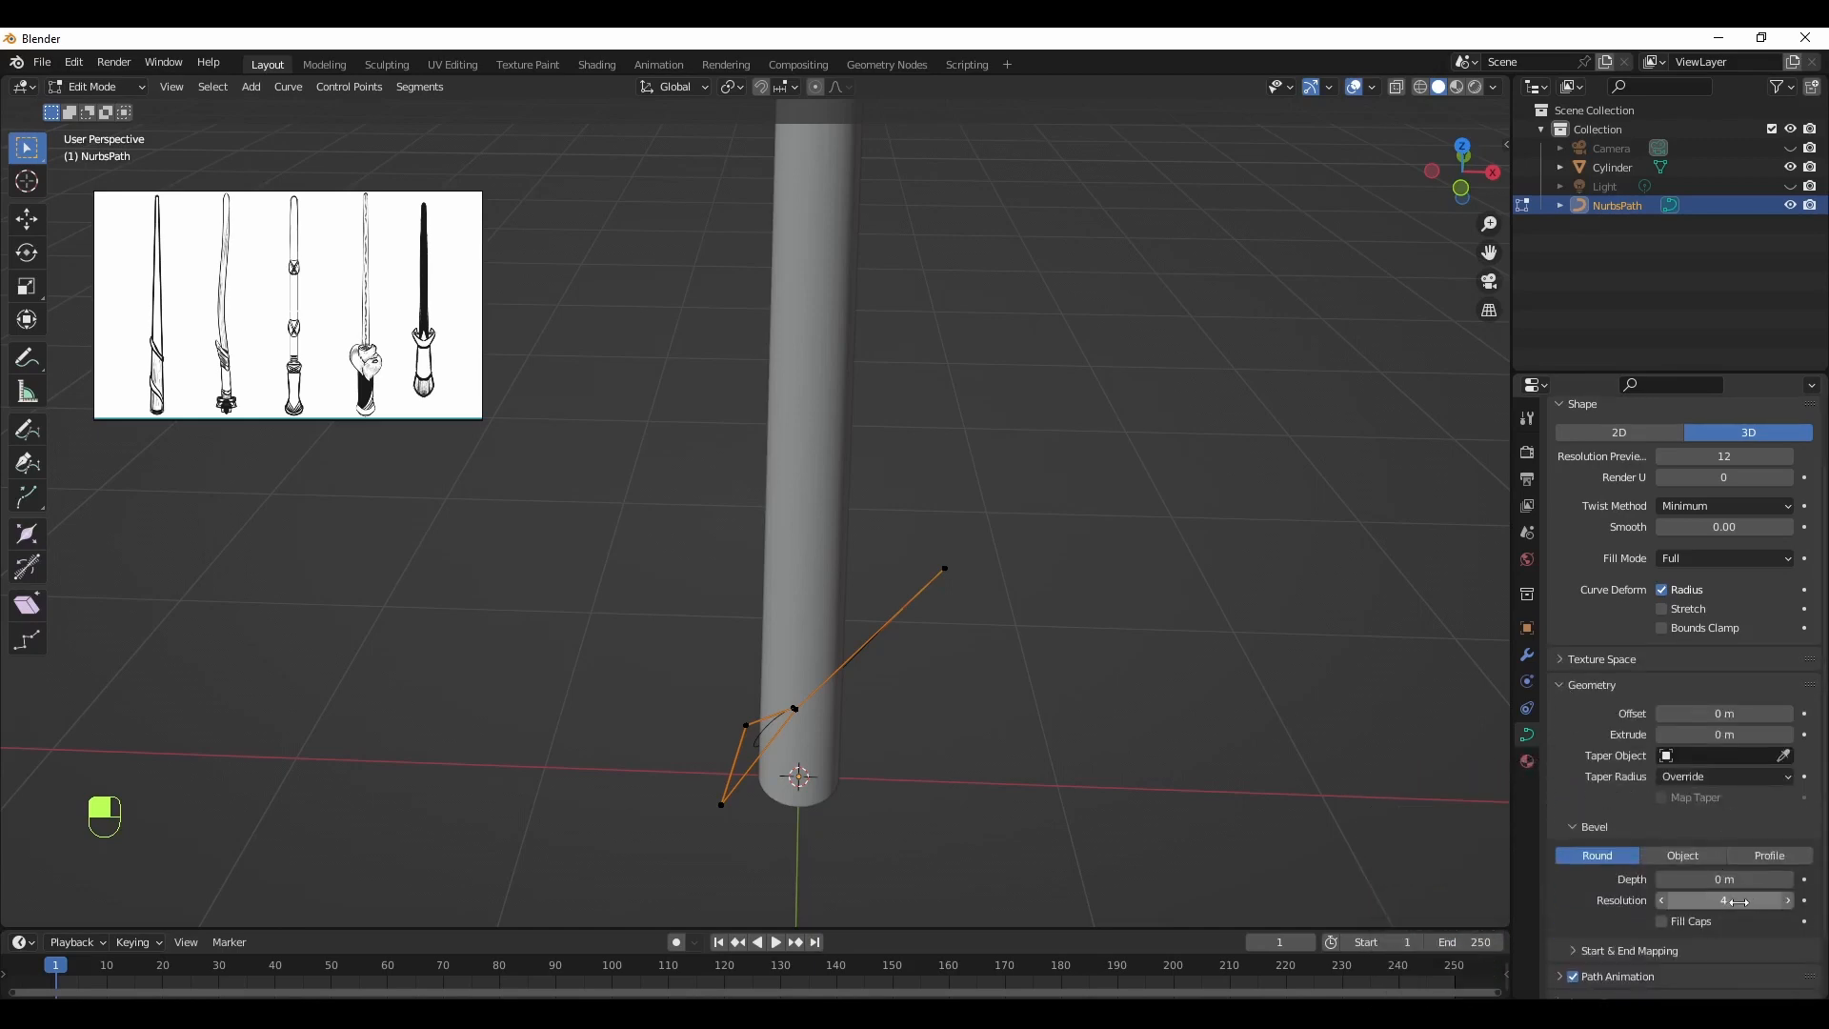
pyautogui.click(1789, 881)
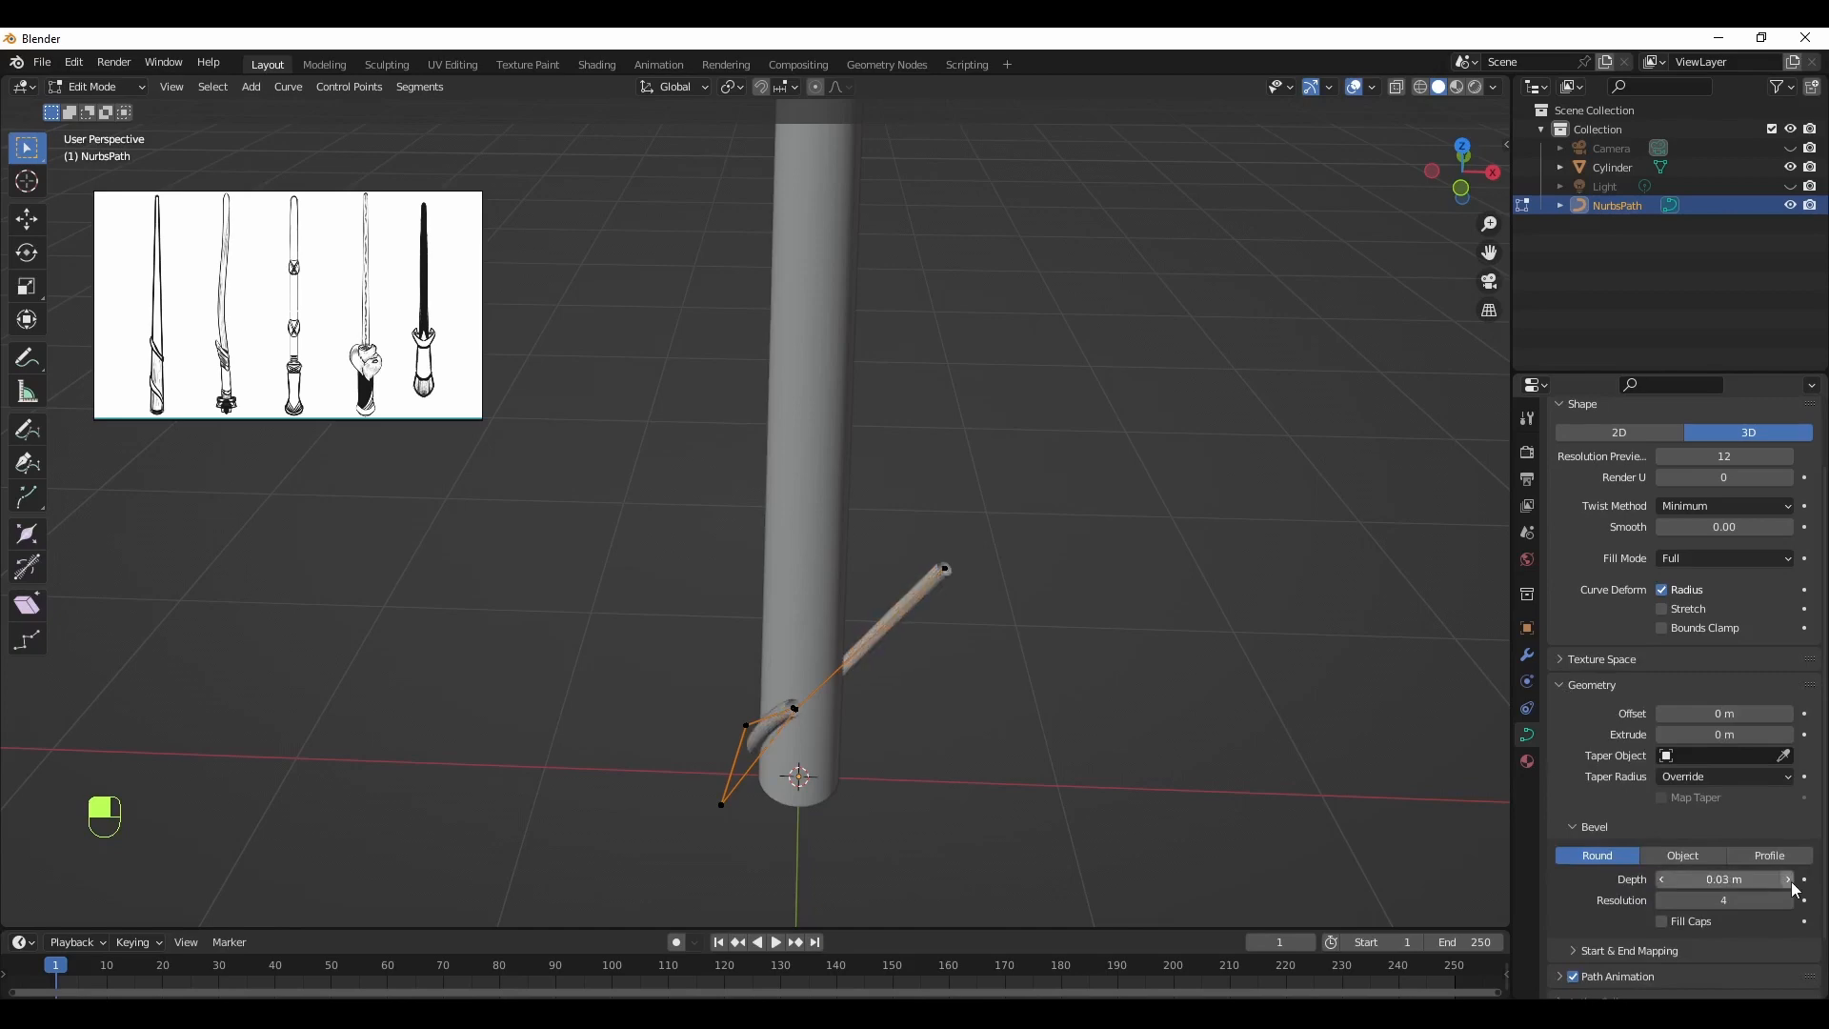
pyautogui.click(1791, 882)
pyautogui.click(1791, 882)
pyautogui.moveTo(1160, 792); pyautogui.dragTo(1053, 767, button='middle')
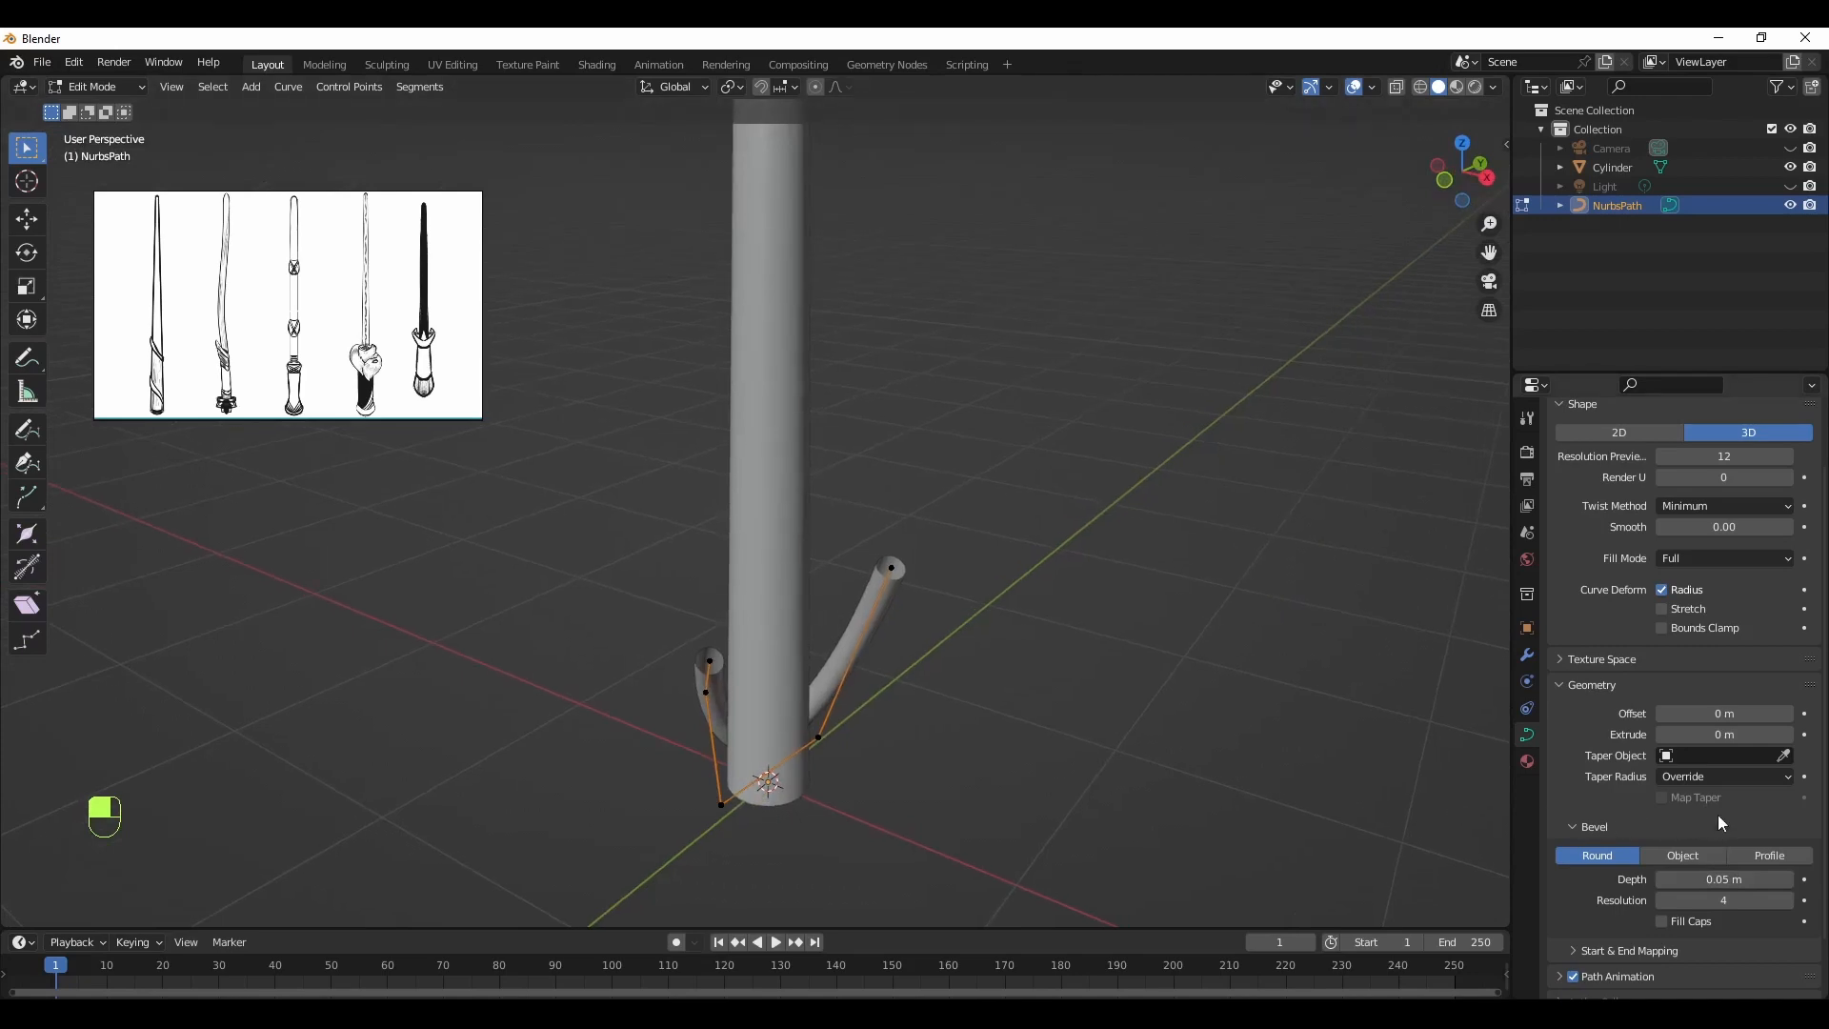
pyautogui.click(1662, 921)
# Turn on snapping and set the snap target to Face Project
pyautogui.moveTo(978, 706); pyautogui.dragTo(1057, 667, button='middle')
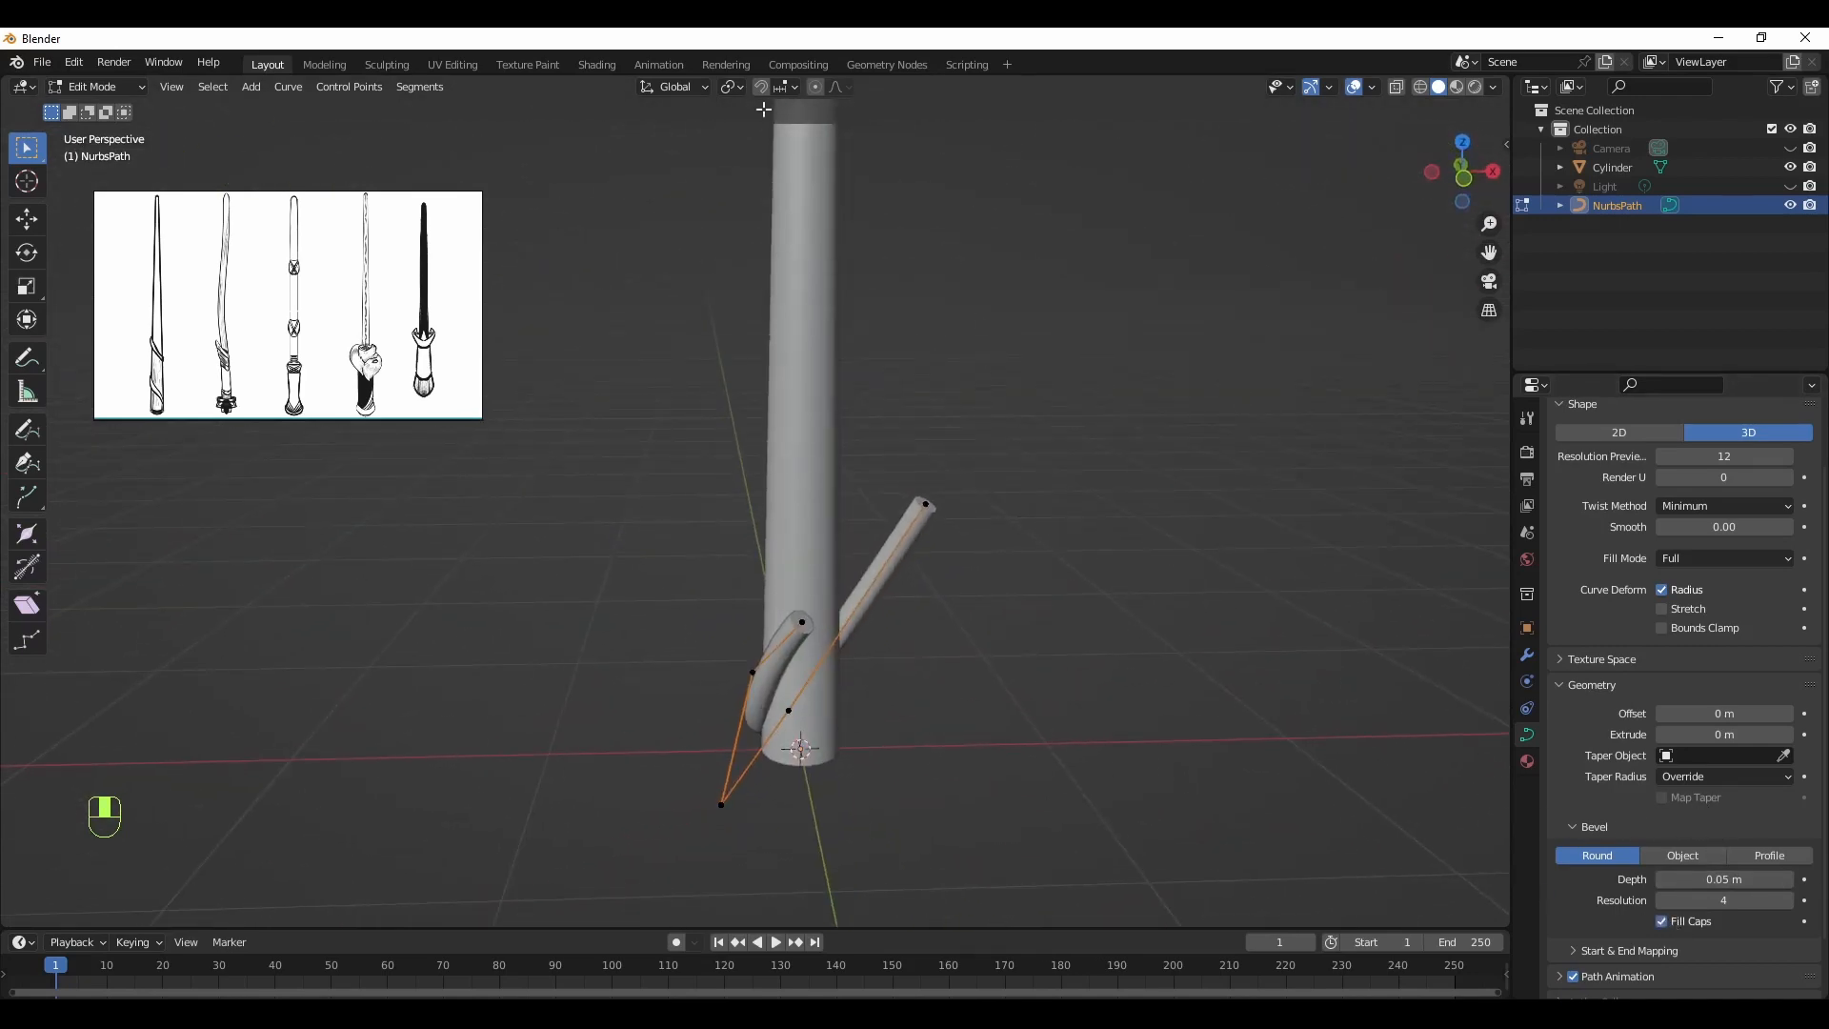
pyautogui.click(799, 91)
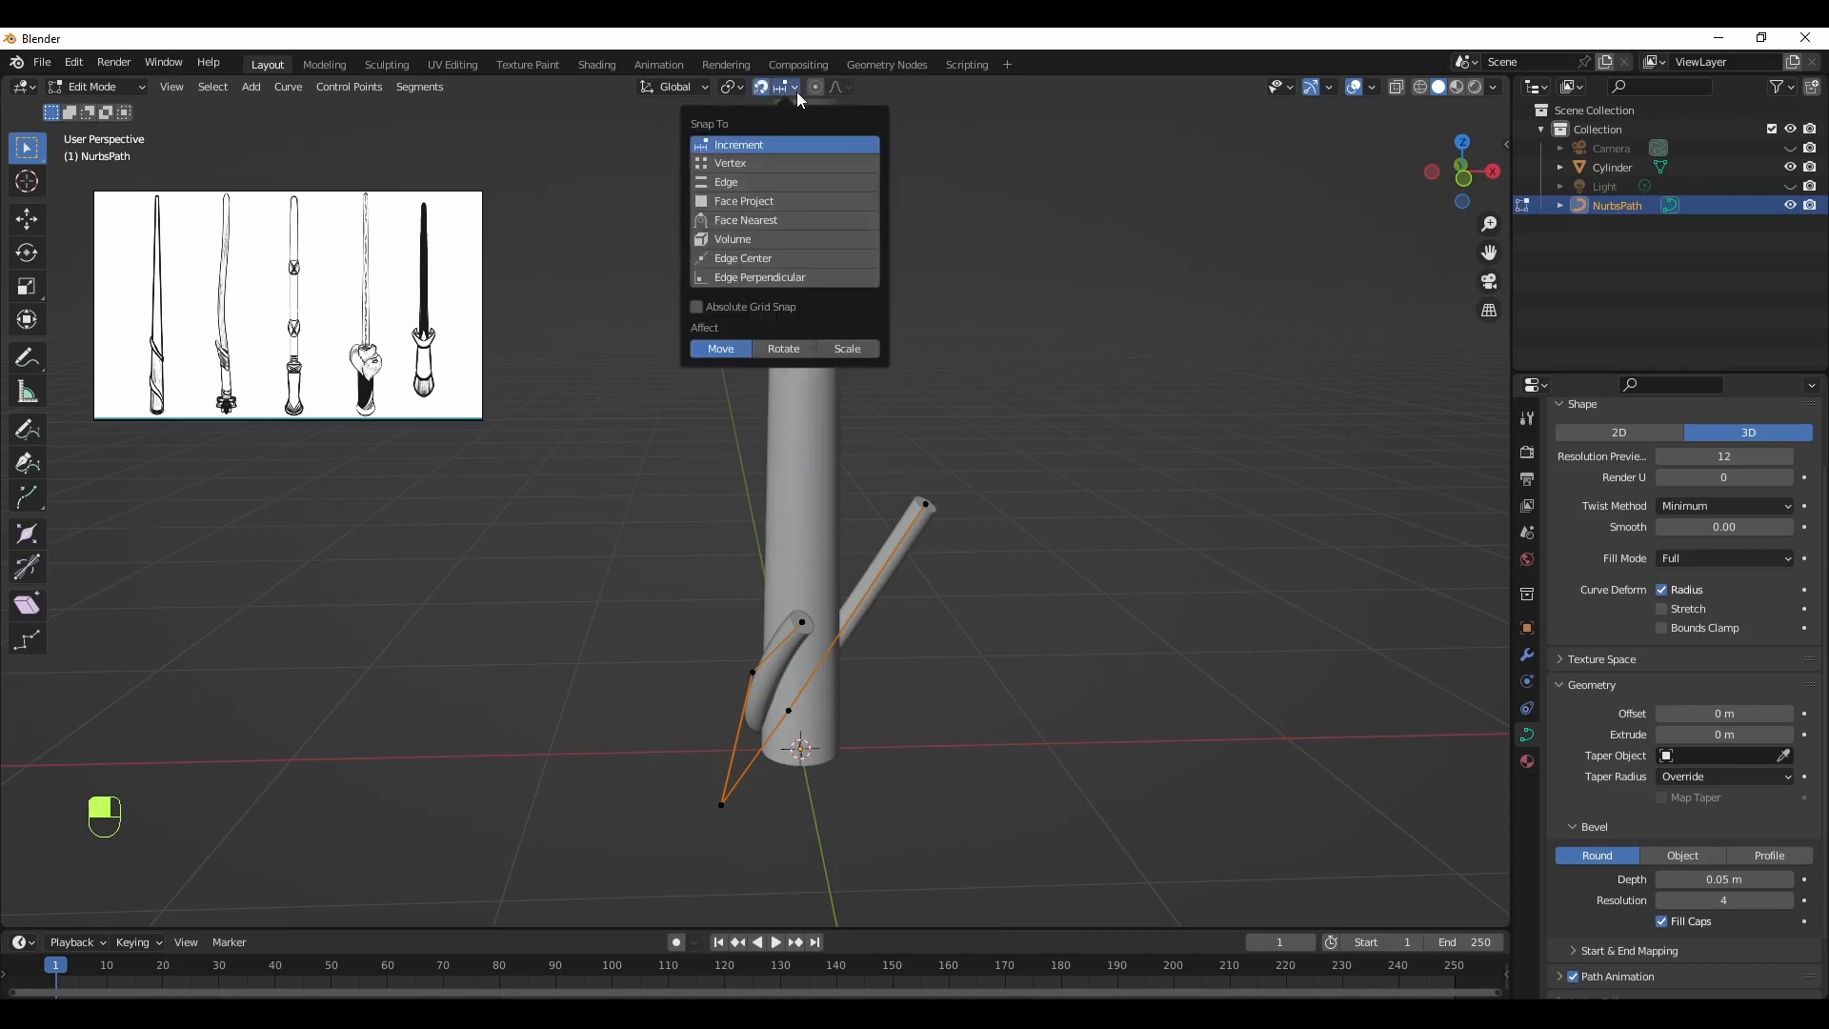
pyautogui.click(776, 204)
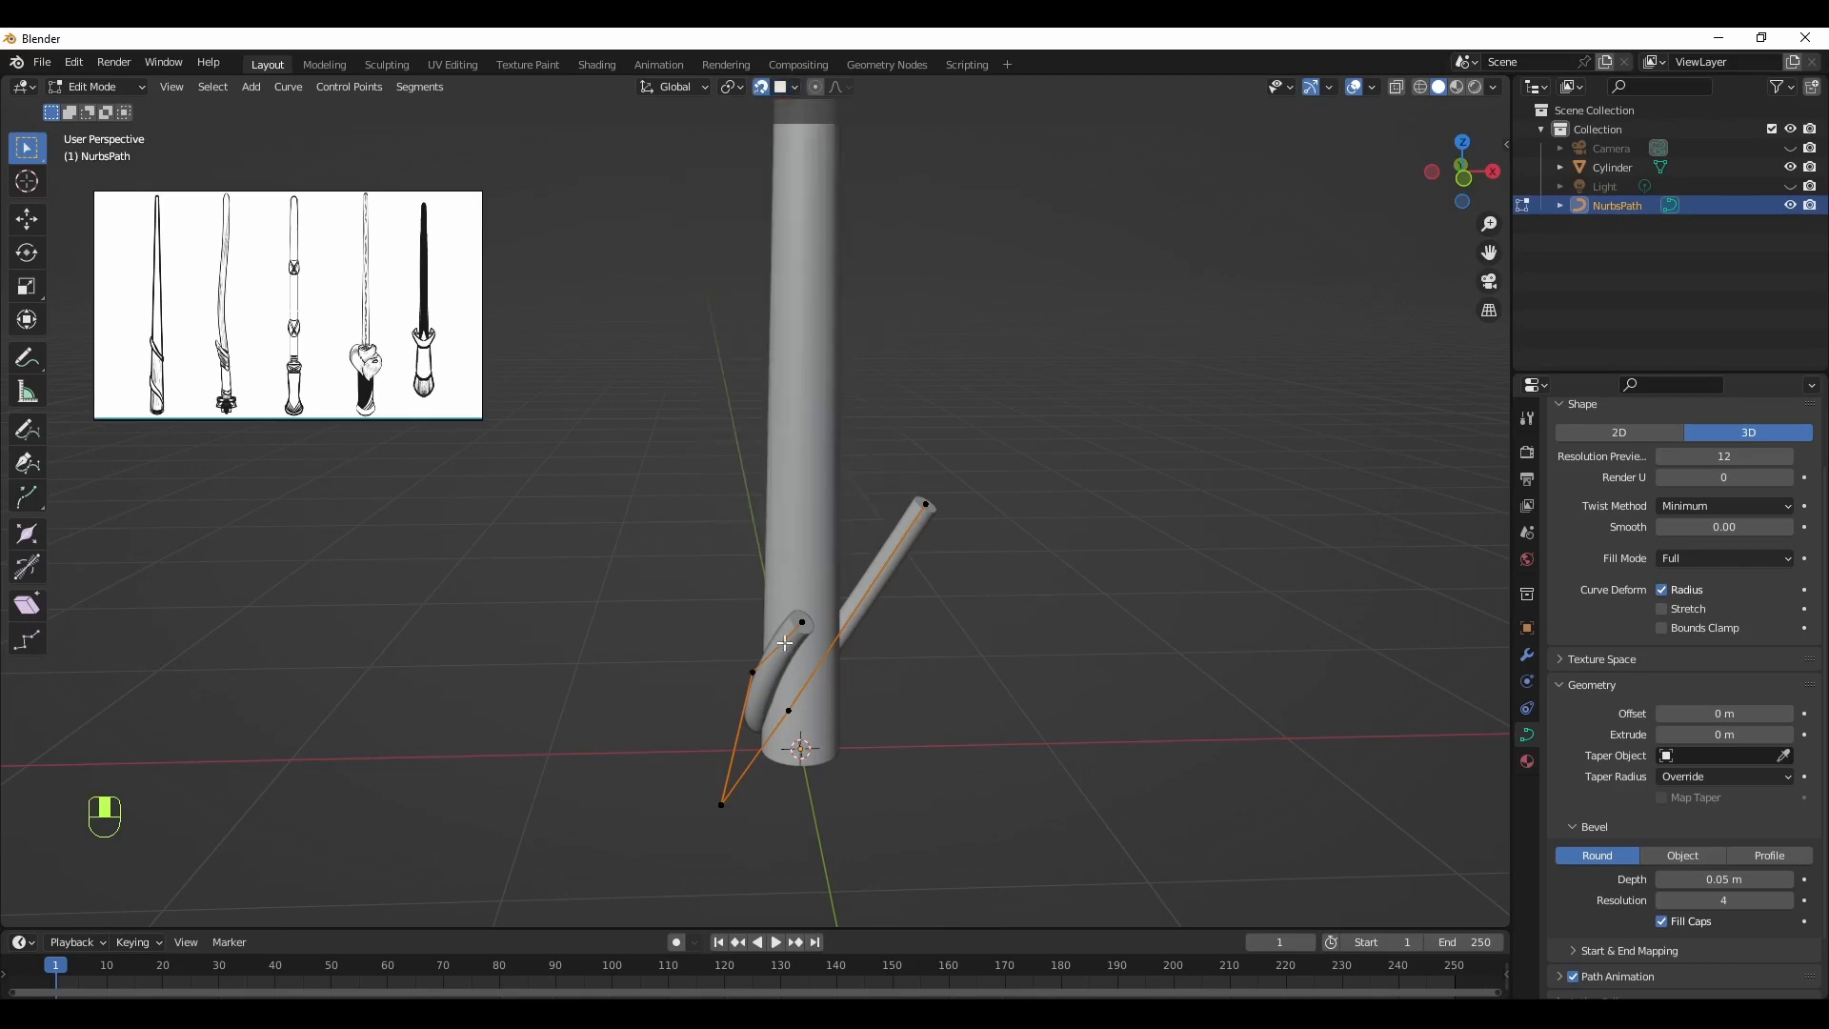
pyautogui.moveTo(800, 627); pyautogui.dragTo(1052, 675, button='middle')
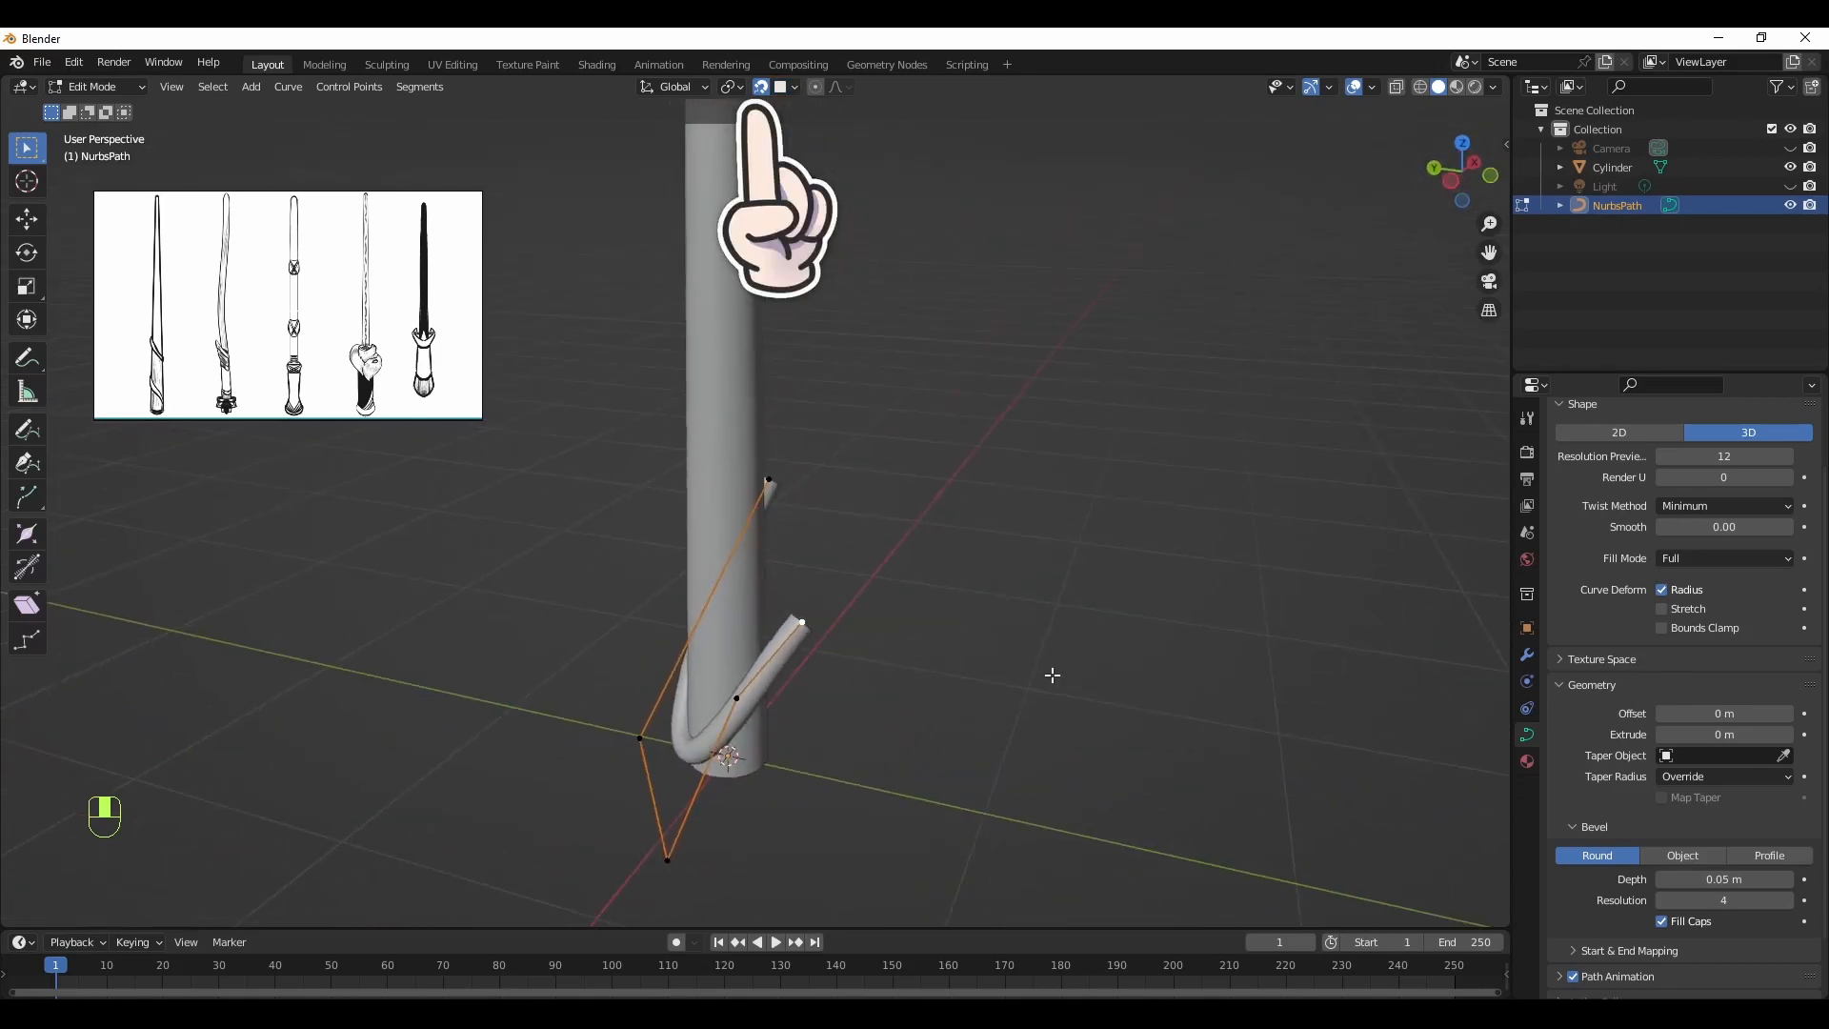
pyautogui.press('g')
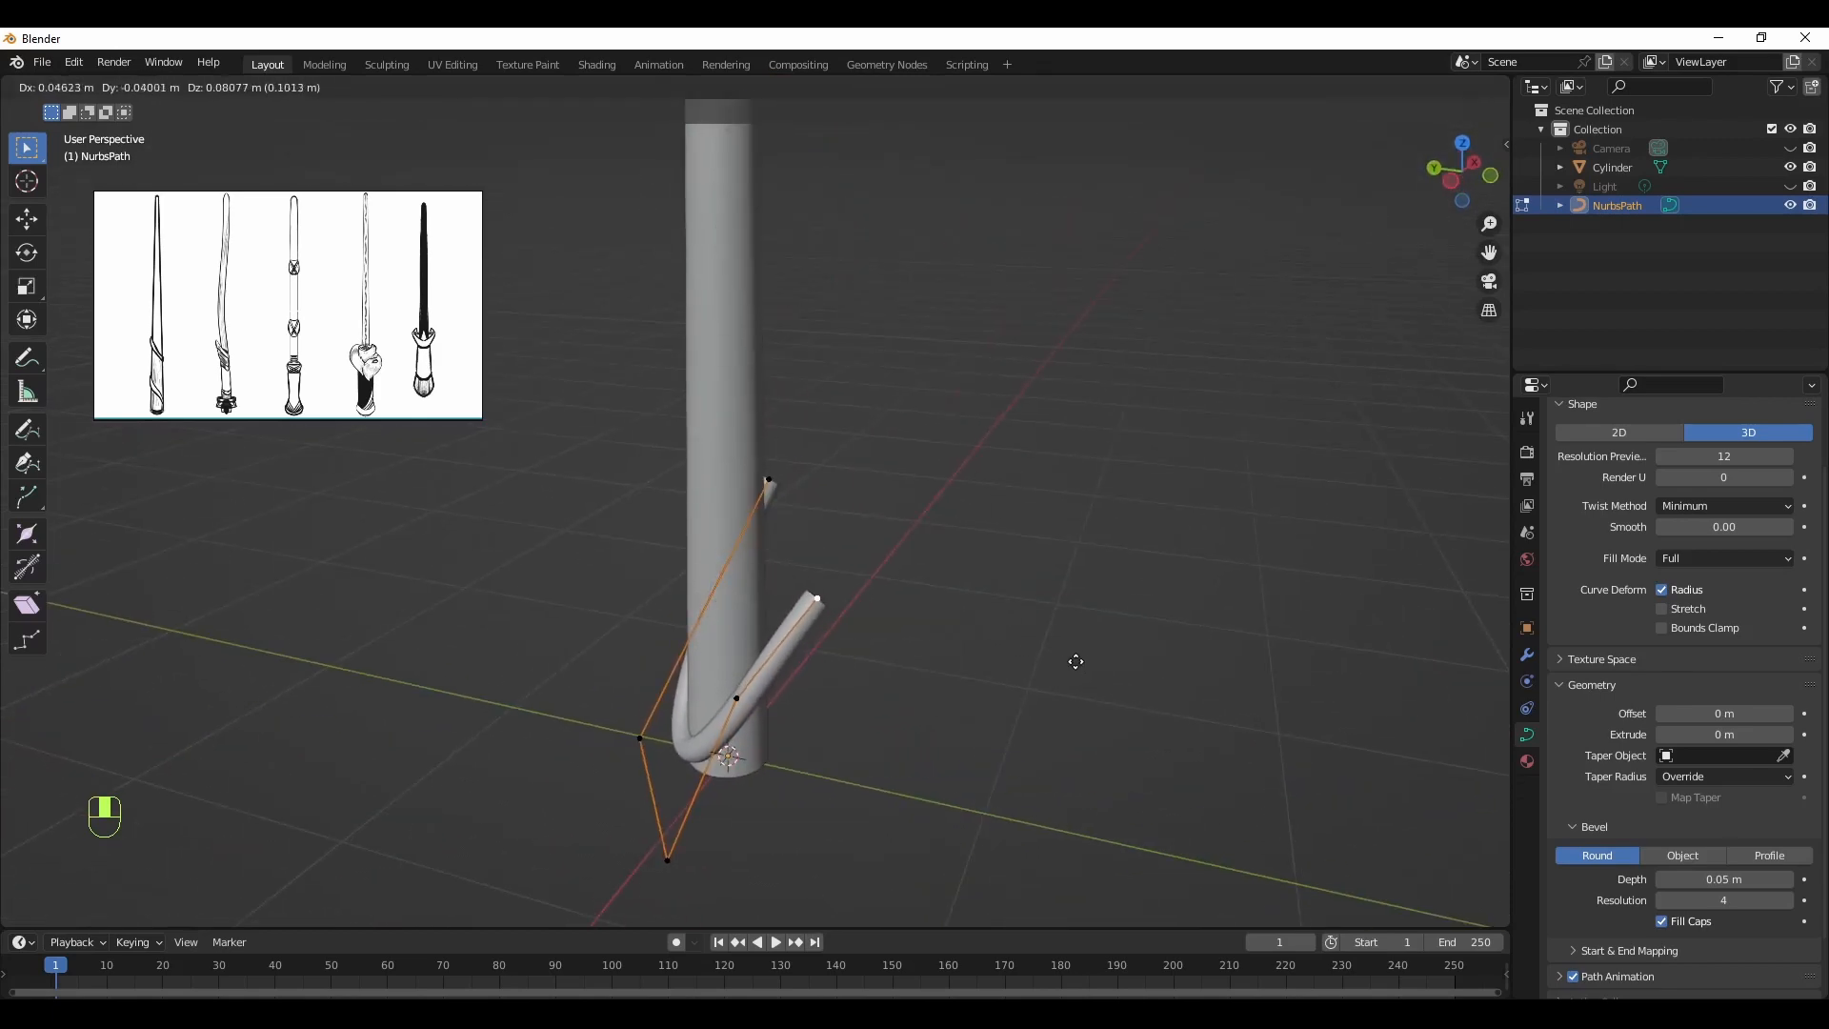
pyautogui.rightClick(1023, 794)
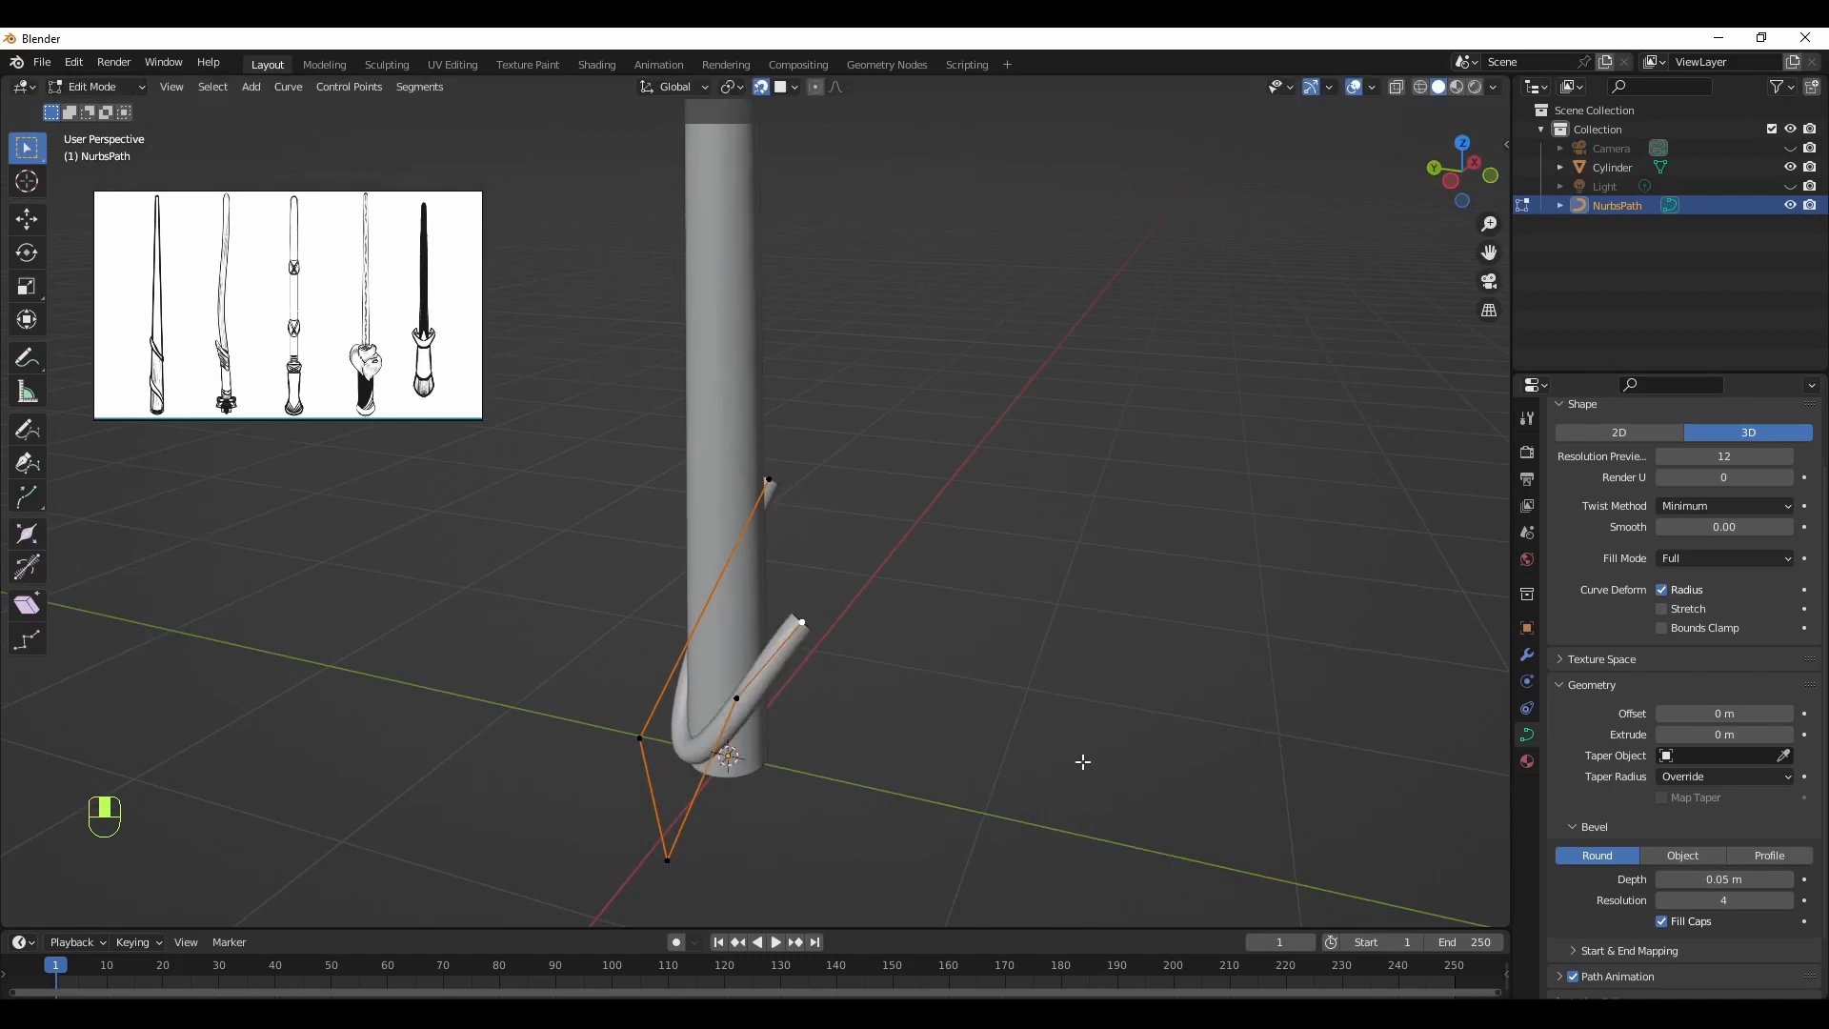
# In front view, move the path's −Y end point down and across to the shaft's +X edge, just above the base
pyautogui.moveTo(1082, 759); pyautogui.dragTo(943, 706, button='middle')
pyautogui.press('`')
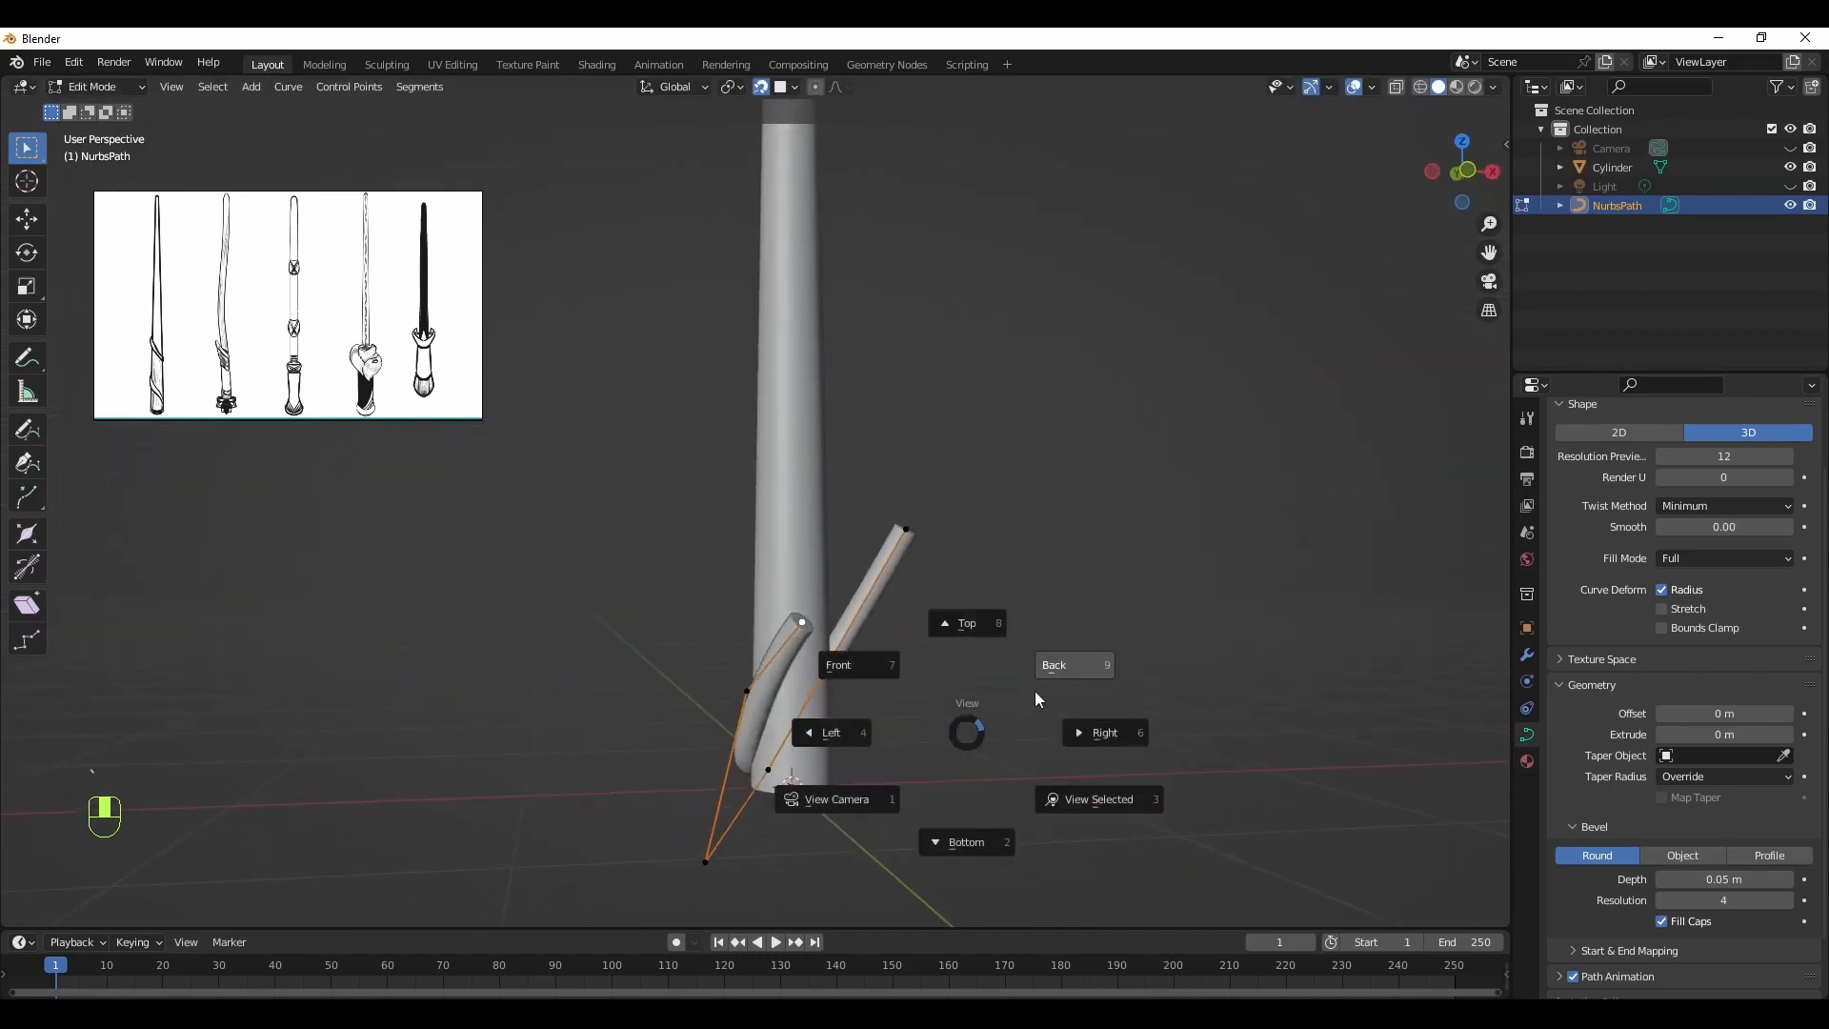
pyautogui.click(931, 663)
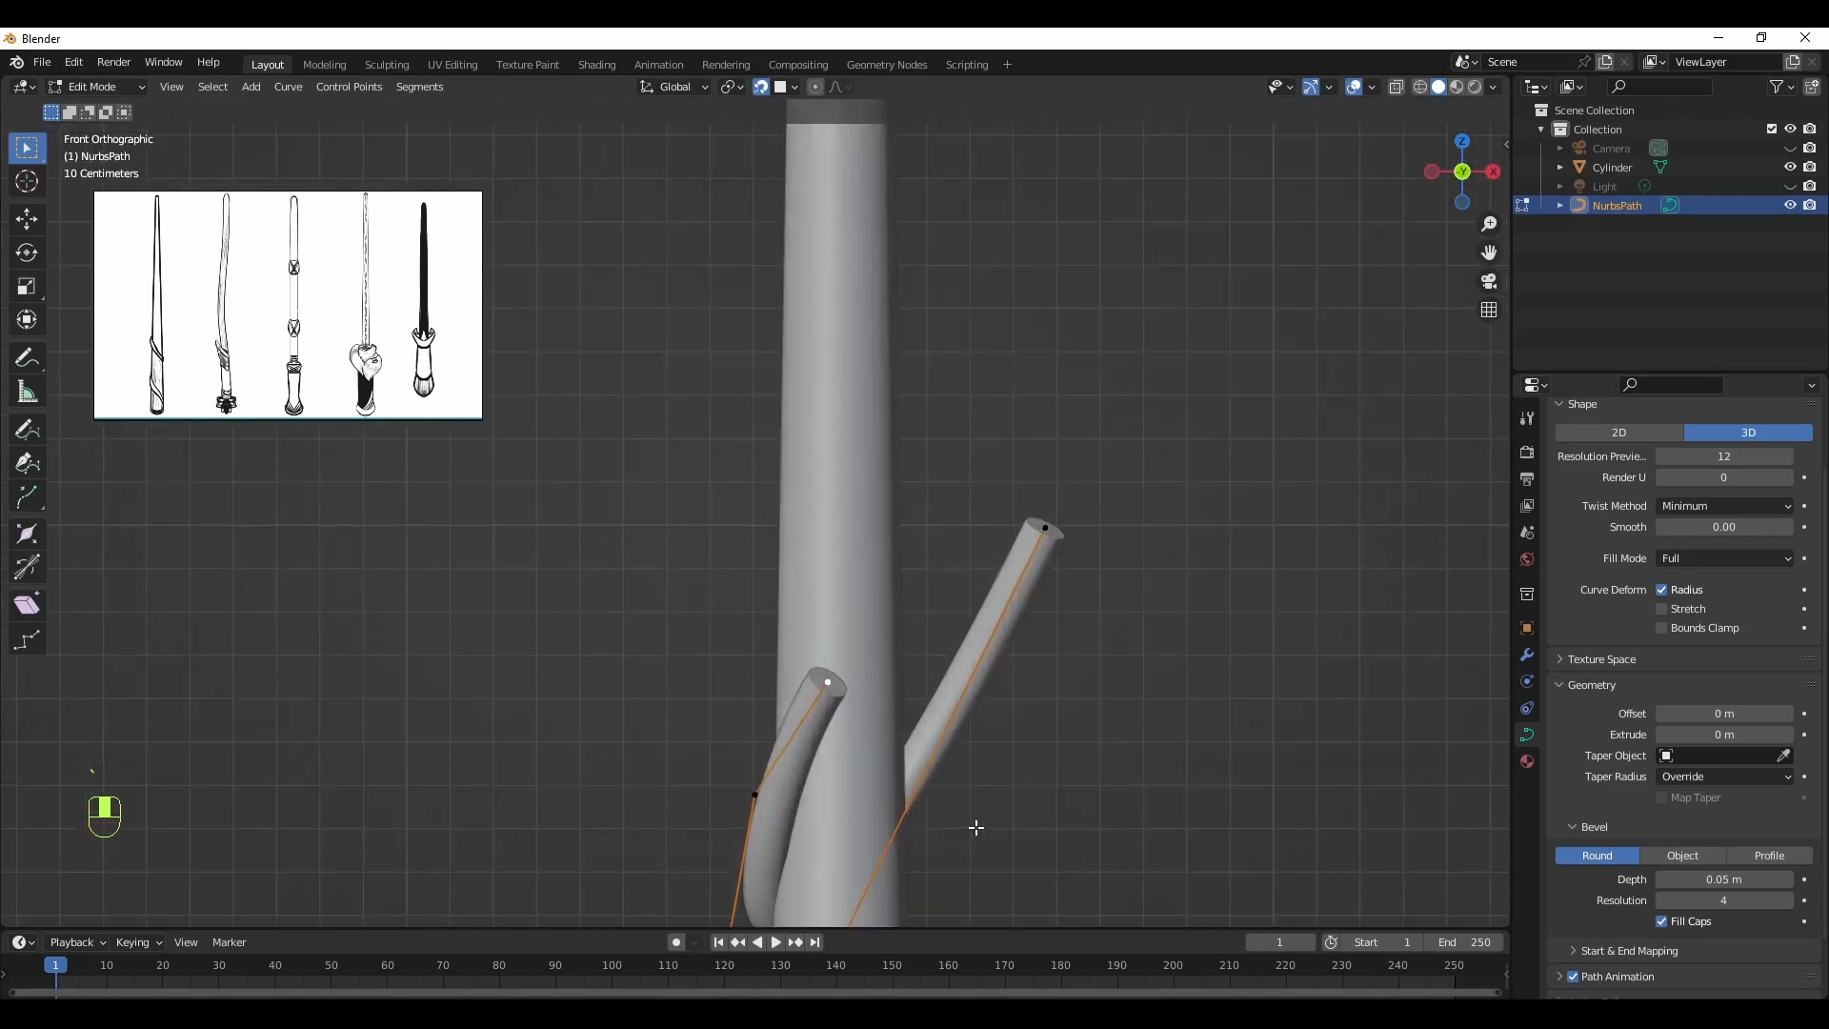
pyautogui.keyDown('shift'); pyautogui.moveTo(984, 832); pyautogui.dragTo(923, 723, button='middle'); pyautogui.keyUp('shift')
pyautogui.press('g')
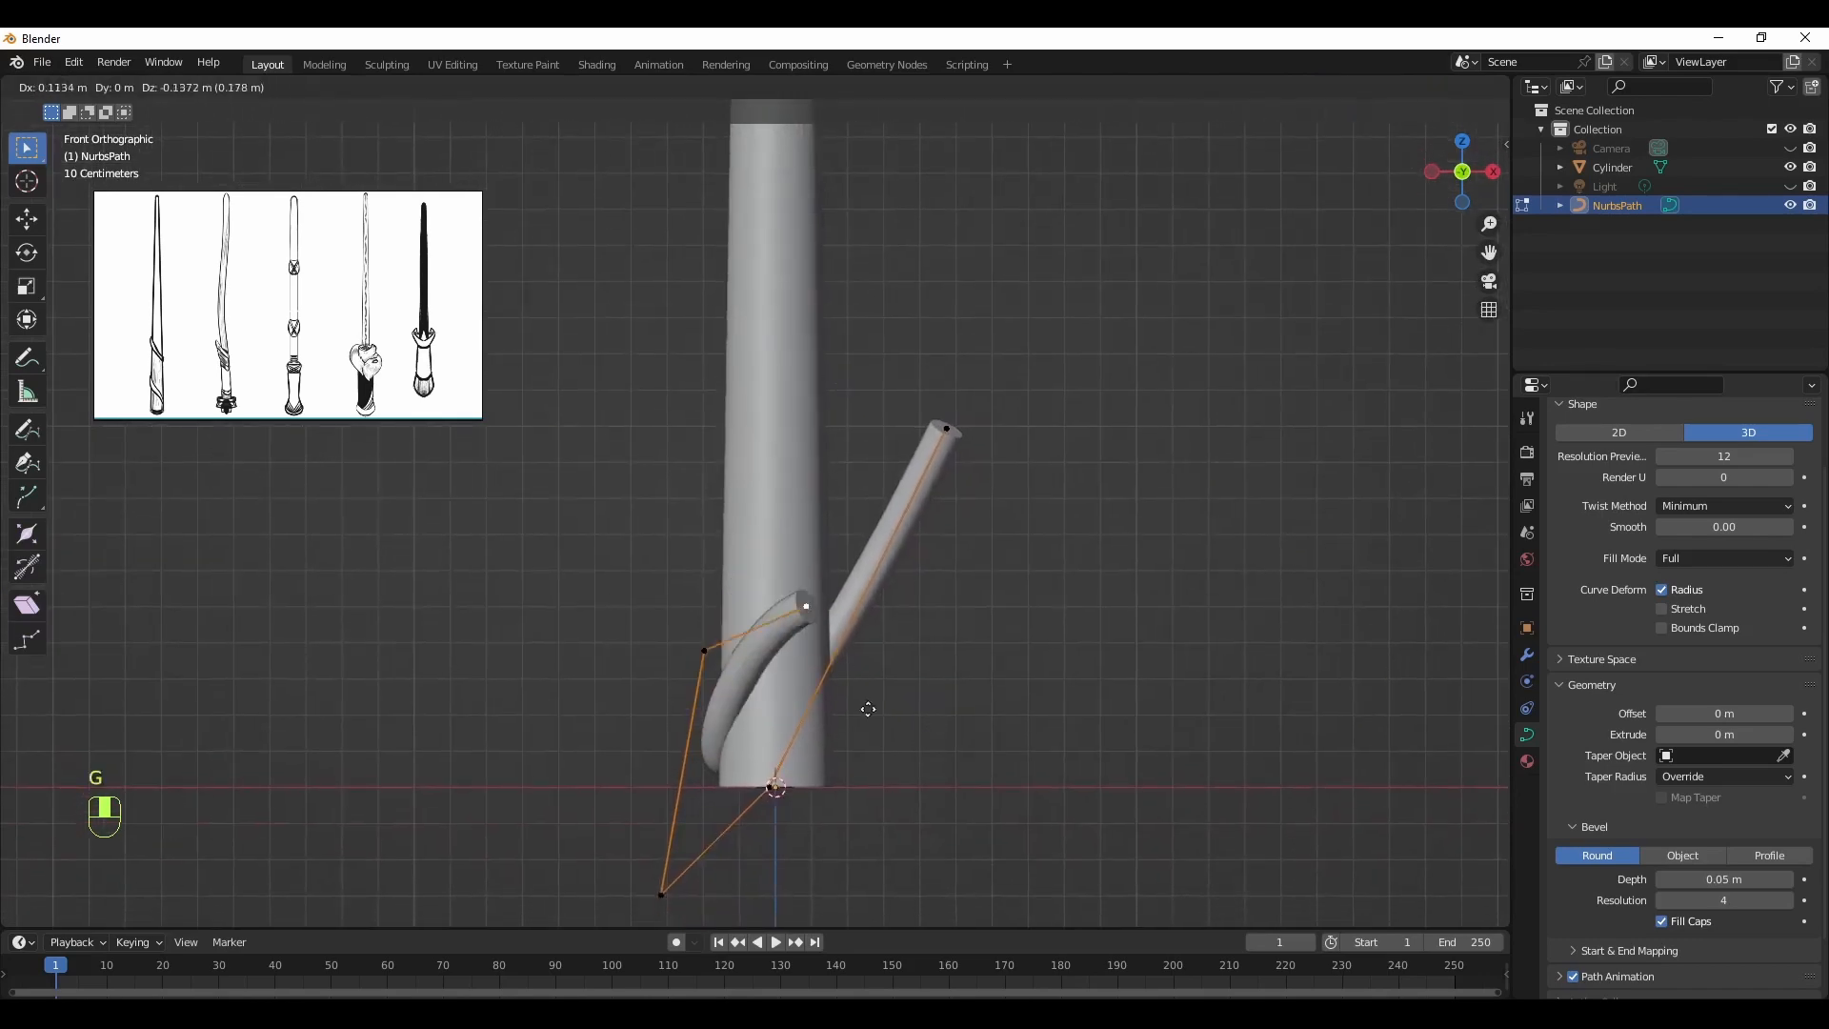
pyautogui.click(876, 837)
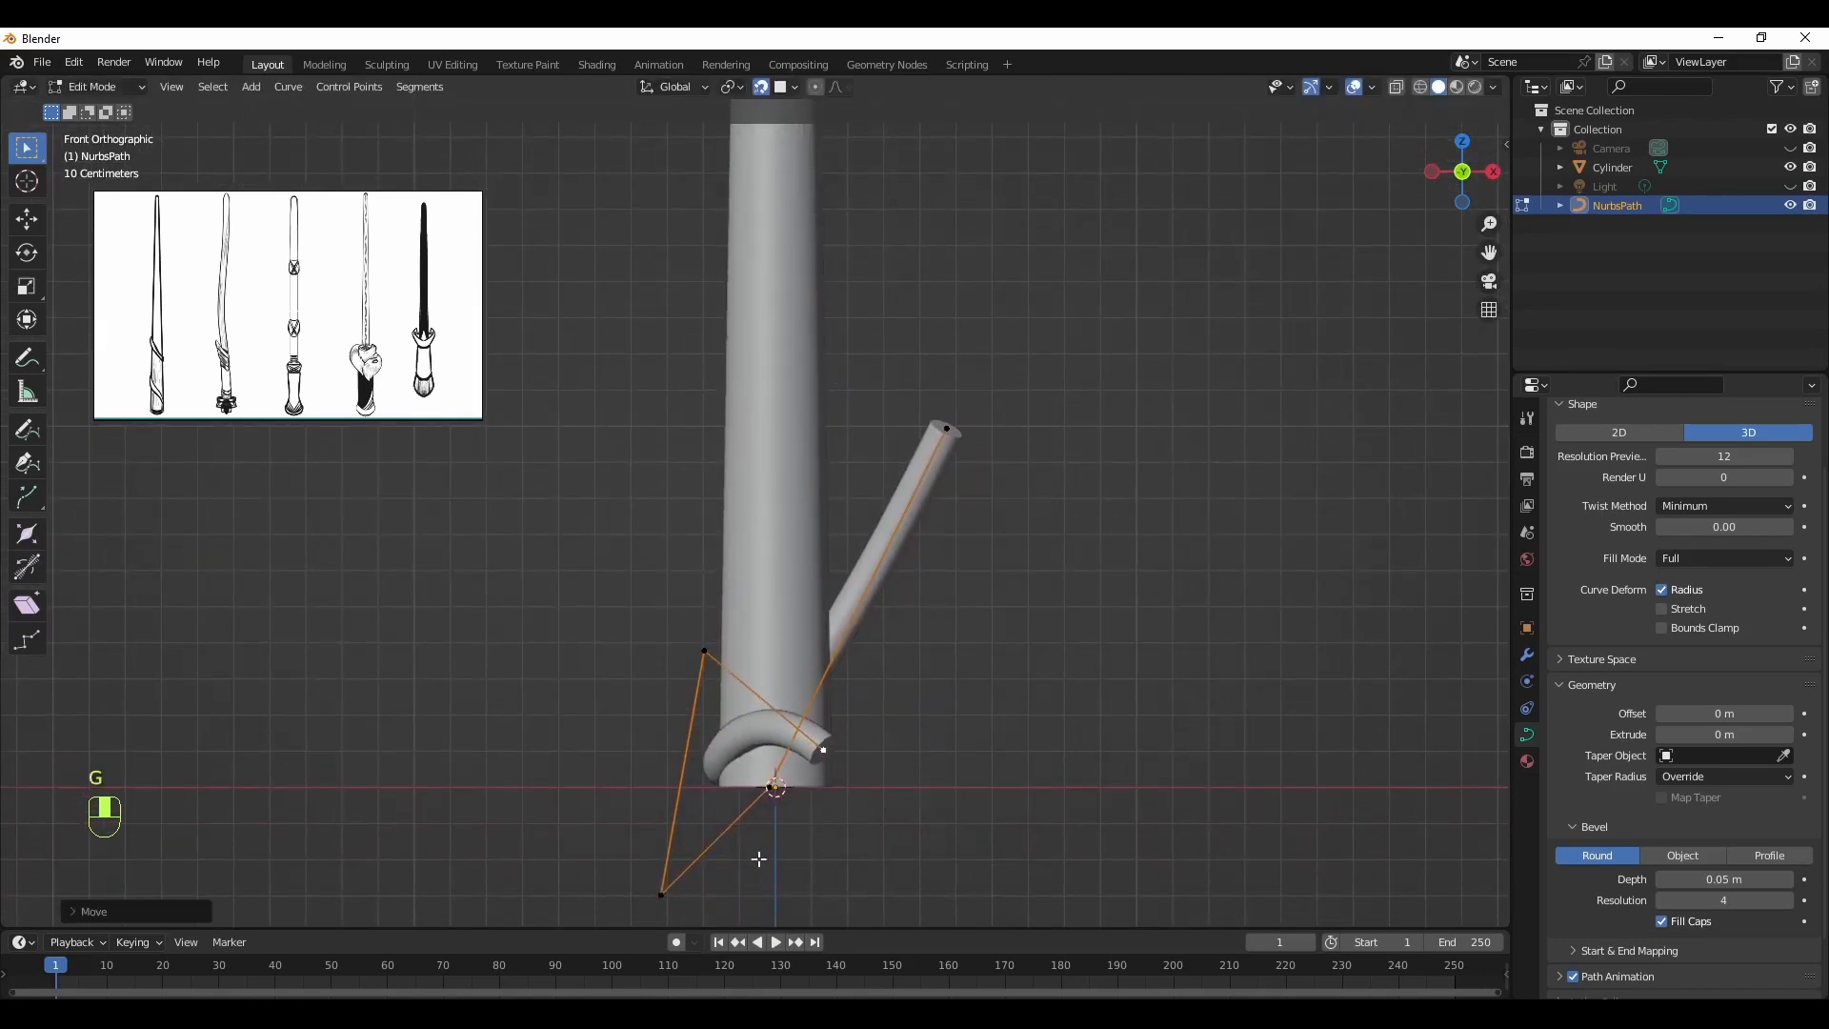
# Raise the path's lowest control point about 1.19 m along the shaft's −X side and slightly farther outward
pyautogui.click(663, 895)
pyautogui.press('g')
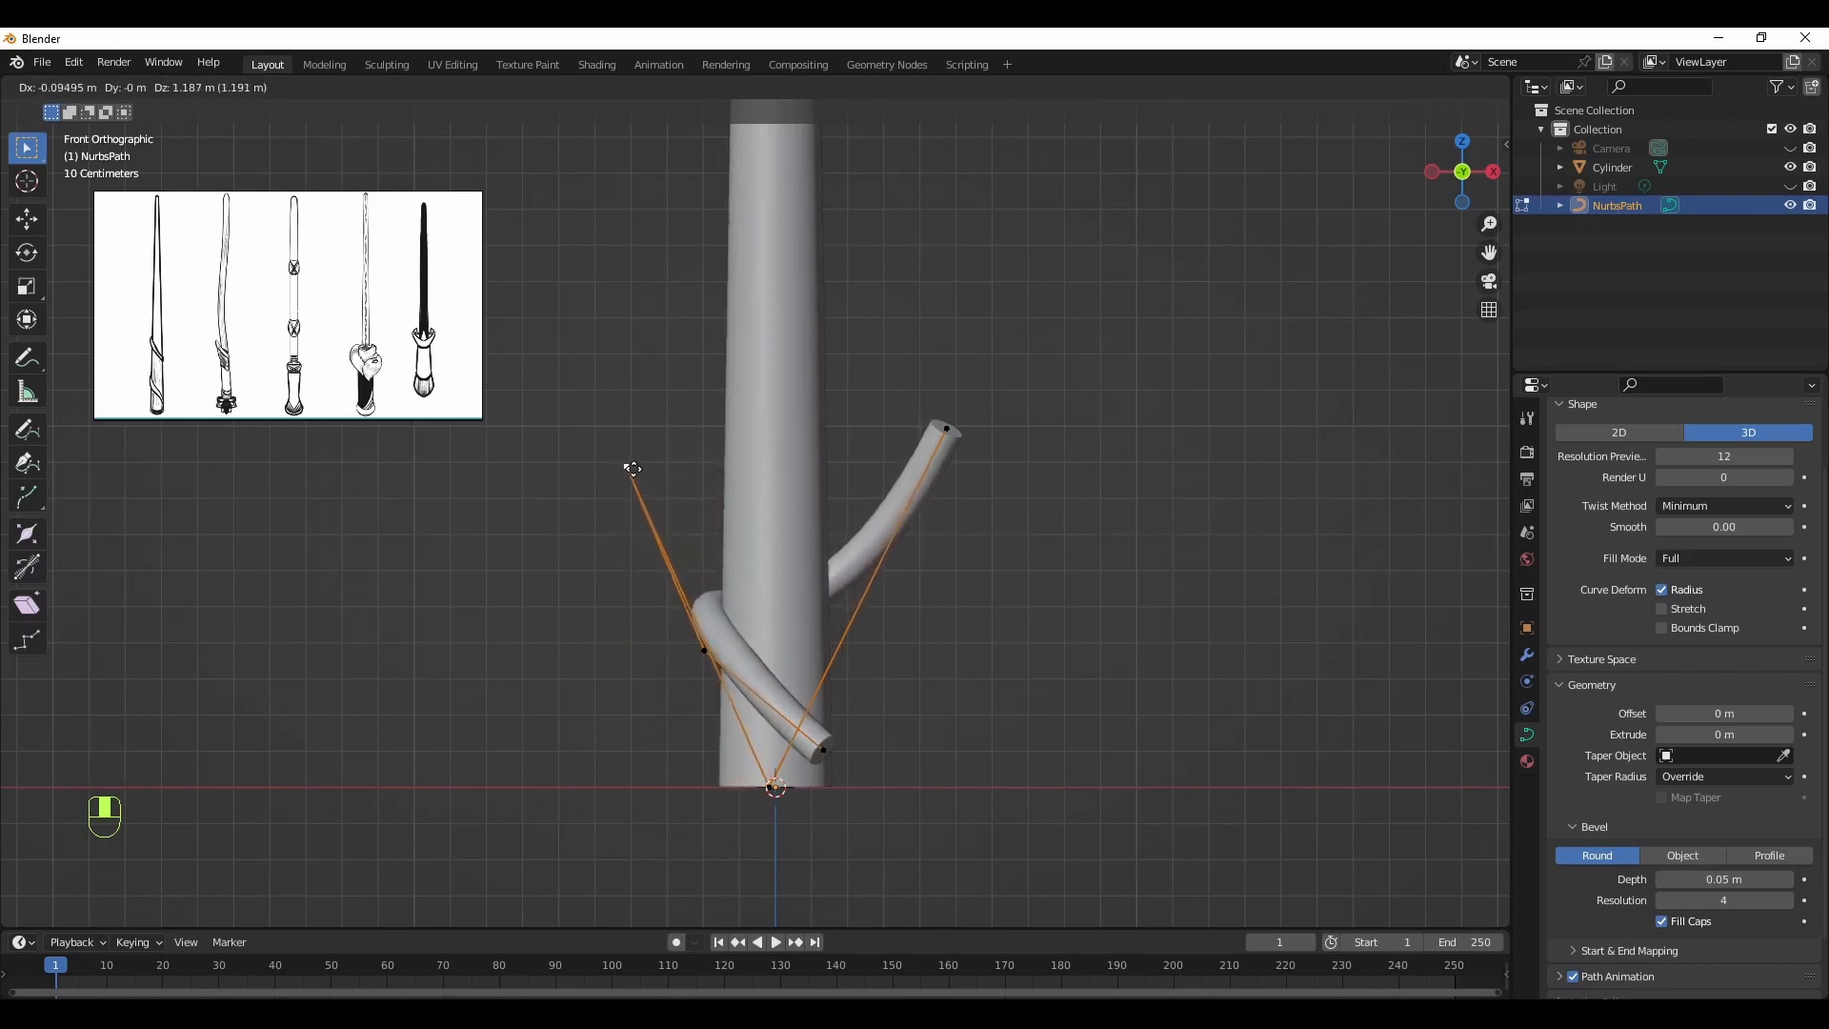
pyautogui.click(632, 468)
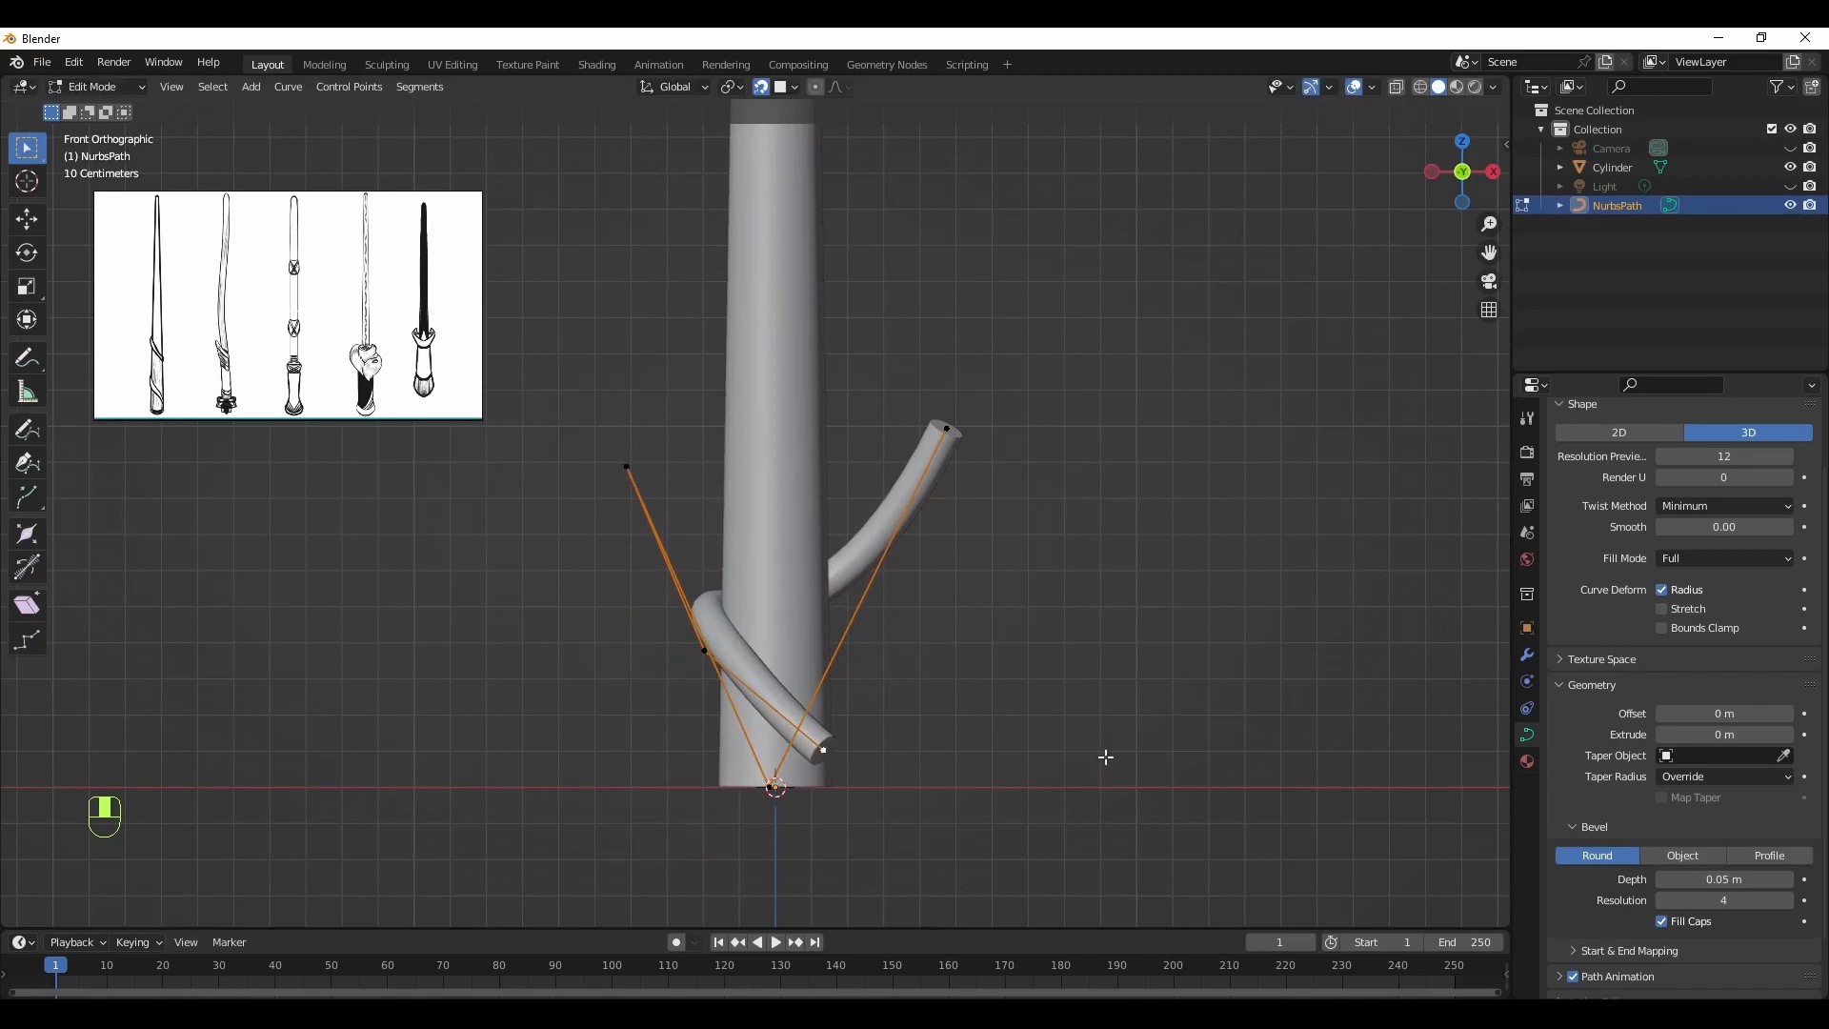
# Viewed from the +X side, move the path's lower end point toward +Y so it sits closer to the shaft
pyautogui.moveTo(1102, 756); pyautogui.dragTo(1012, 818, button='middle')
pyautogui.press('g')
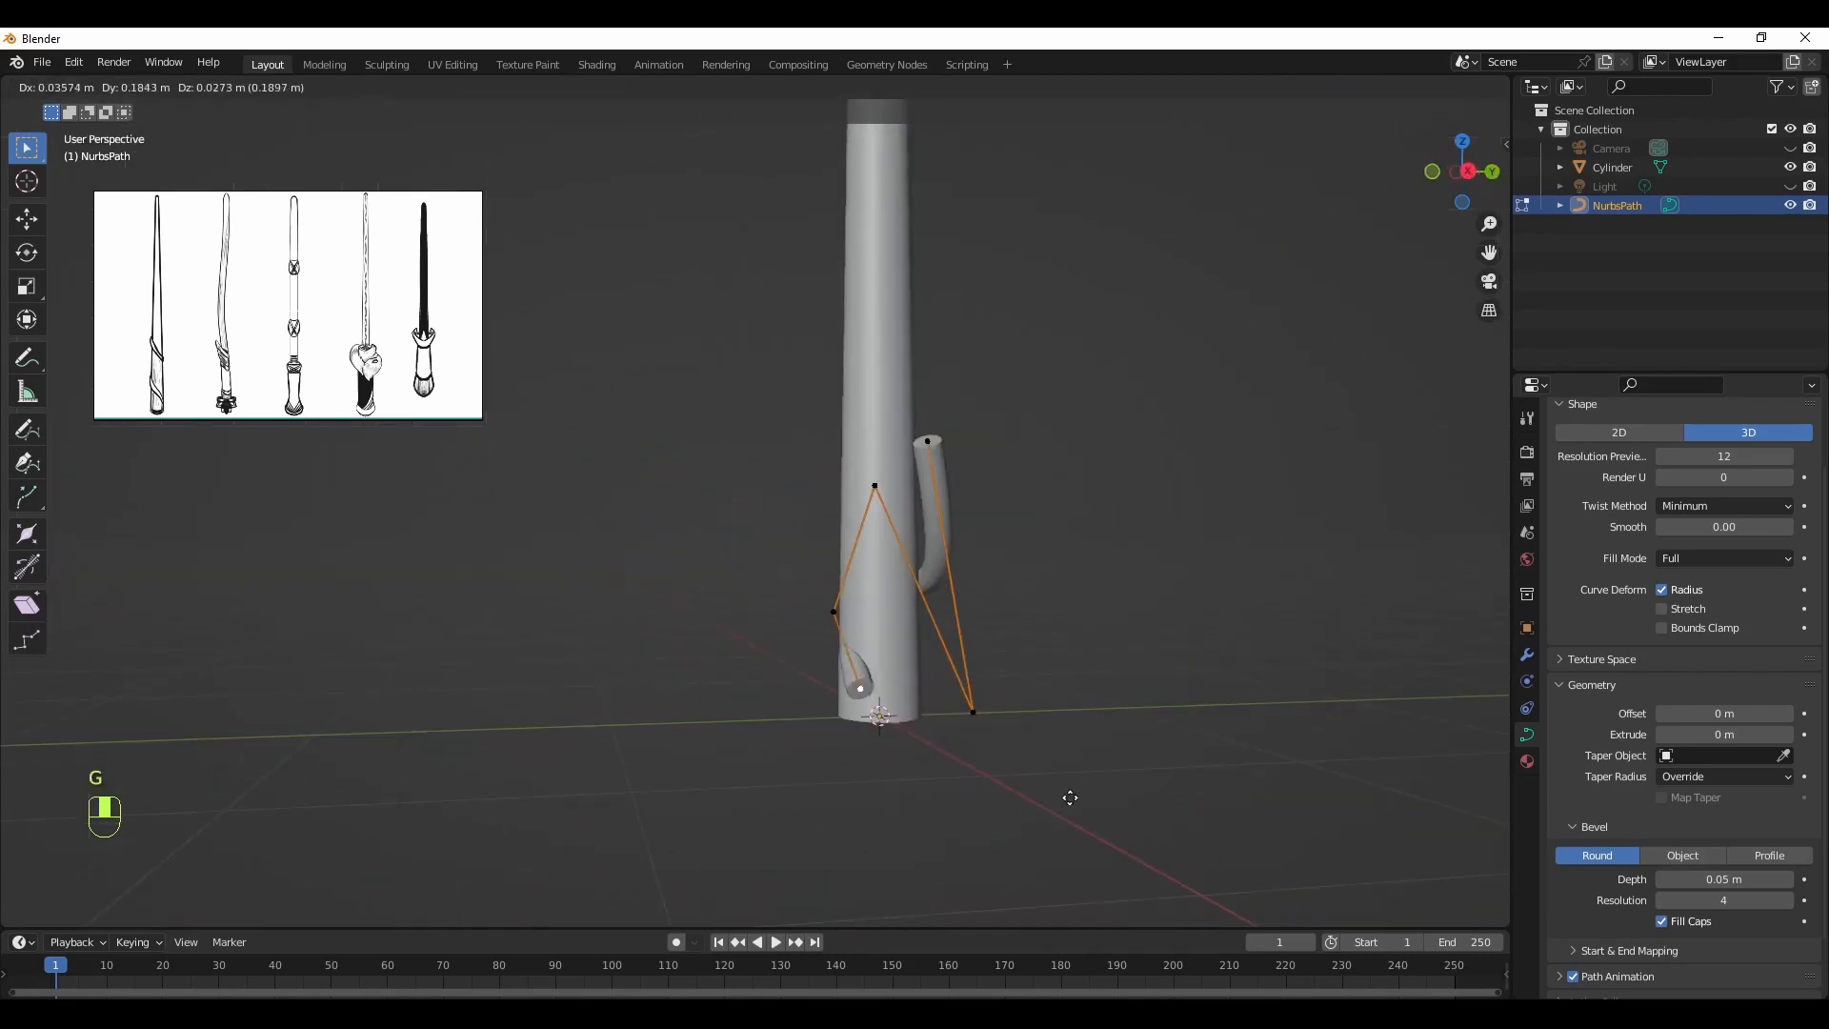
pyautogui.click(1039, 802)
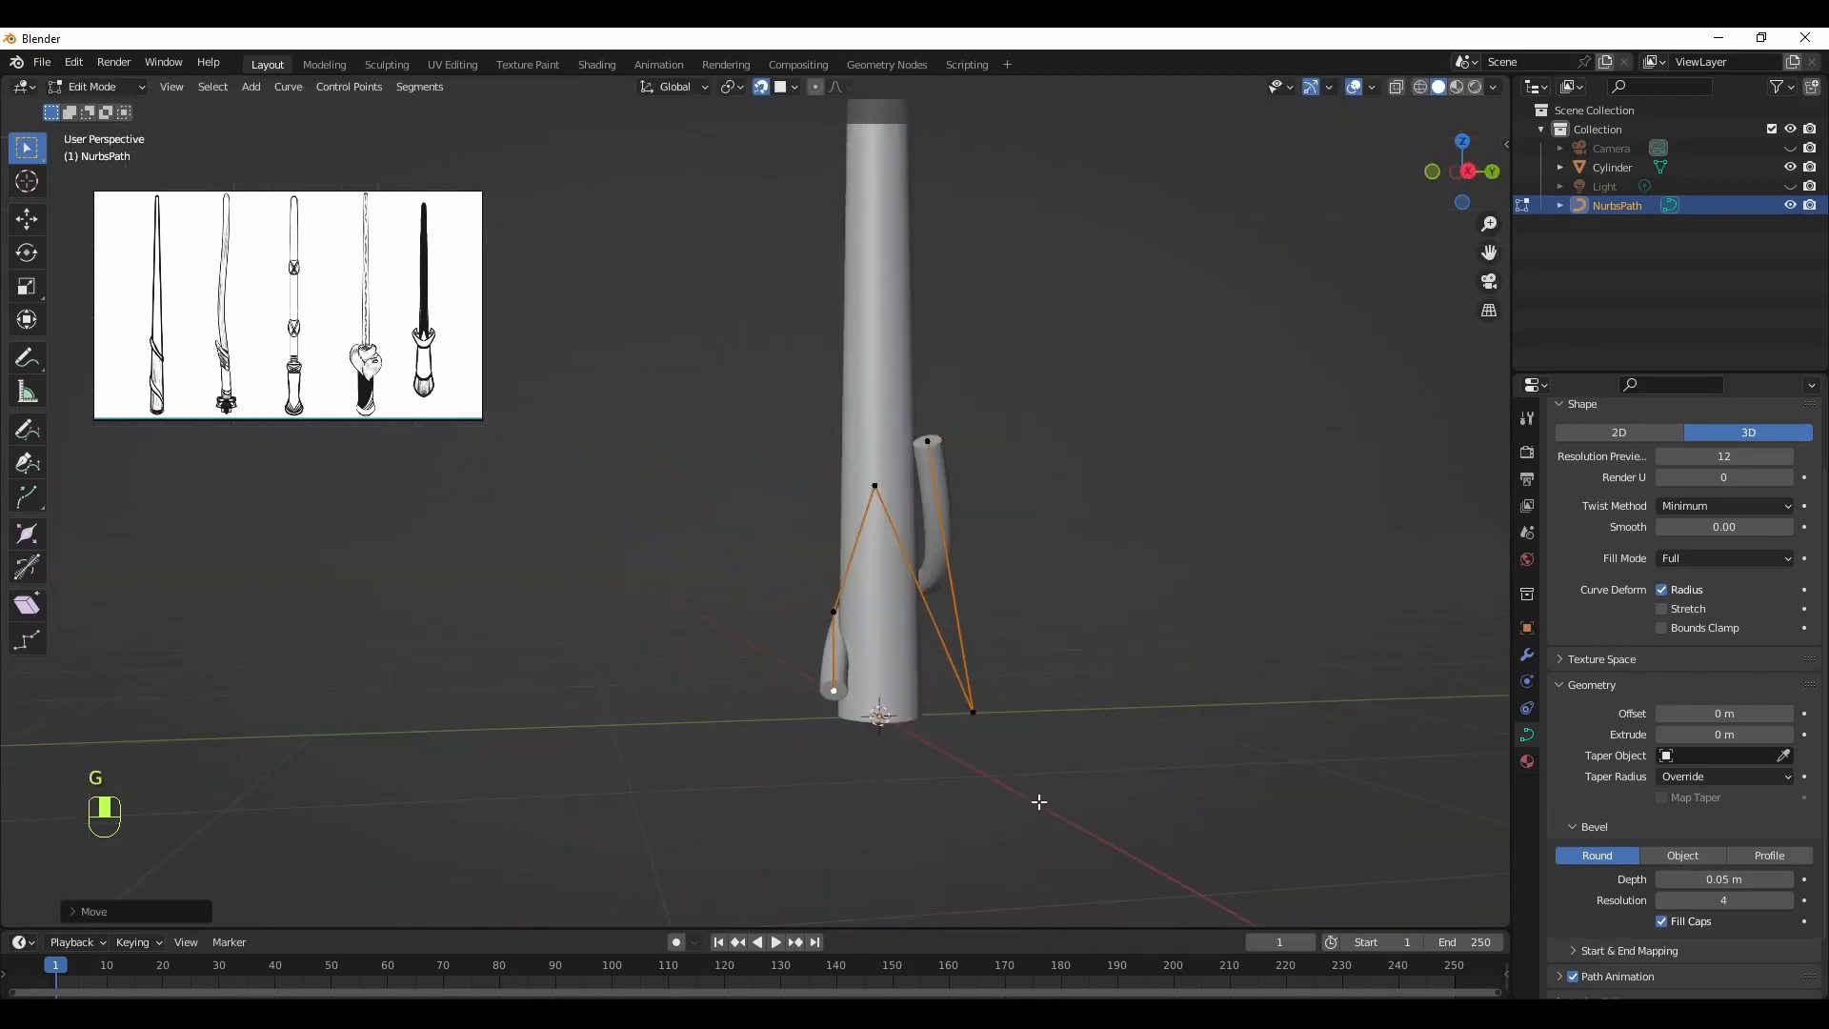
# Enable backface culling for snapping, and raise the path's +Y control point about 0.5 m up the back of the shaft
pyautogui.click(794, 89)
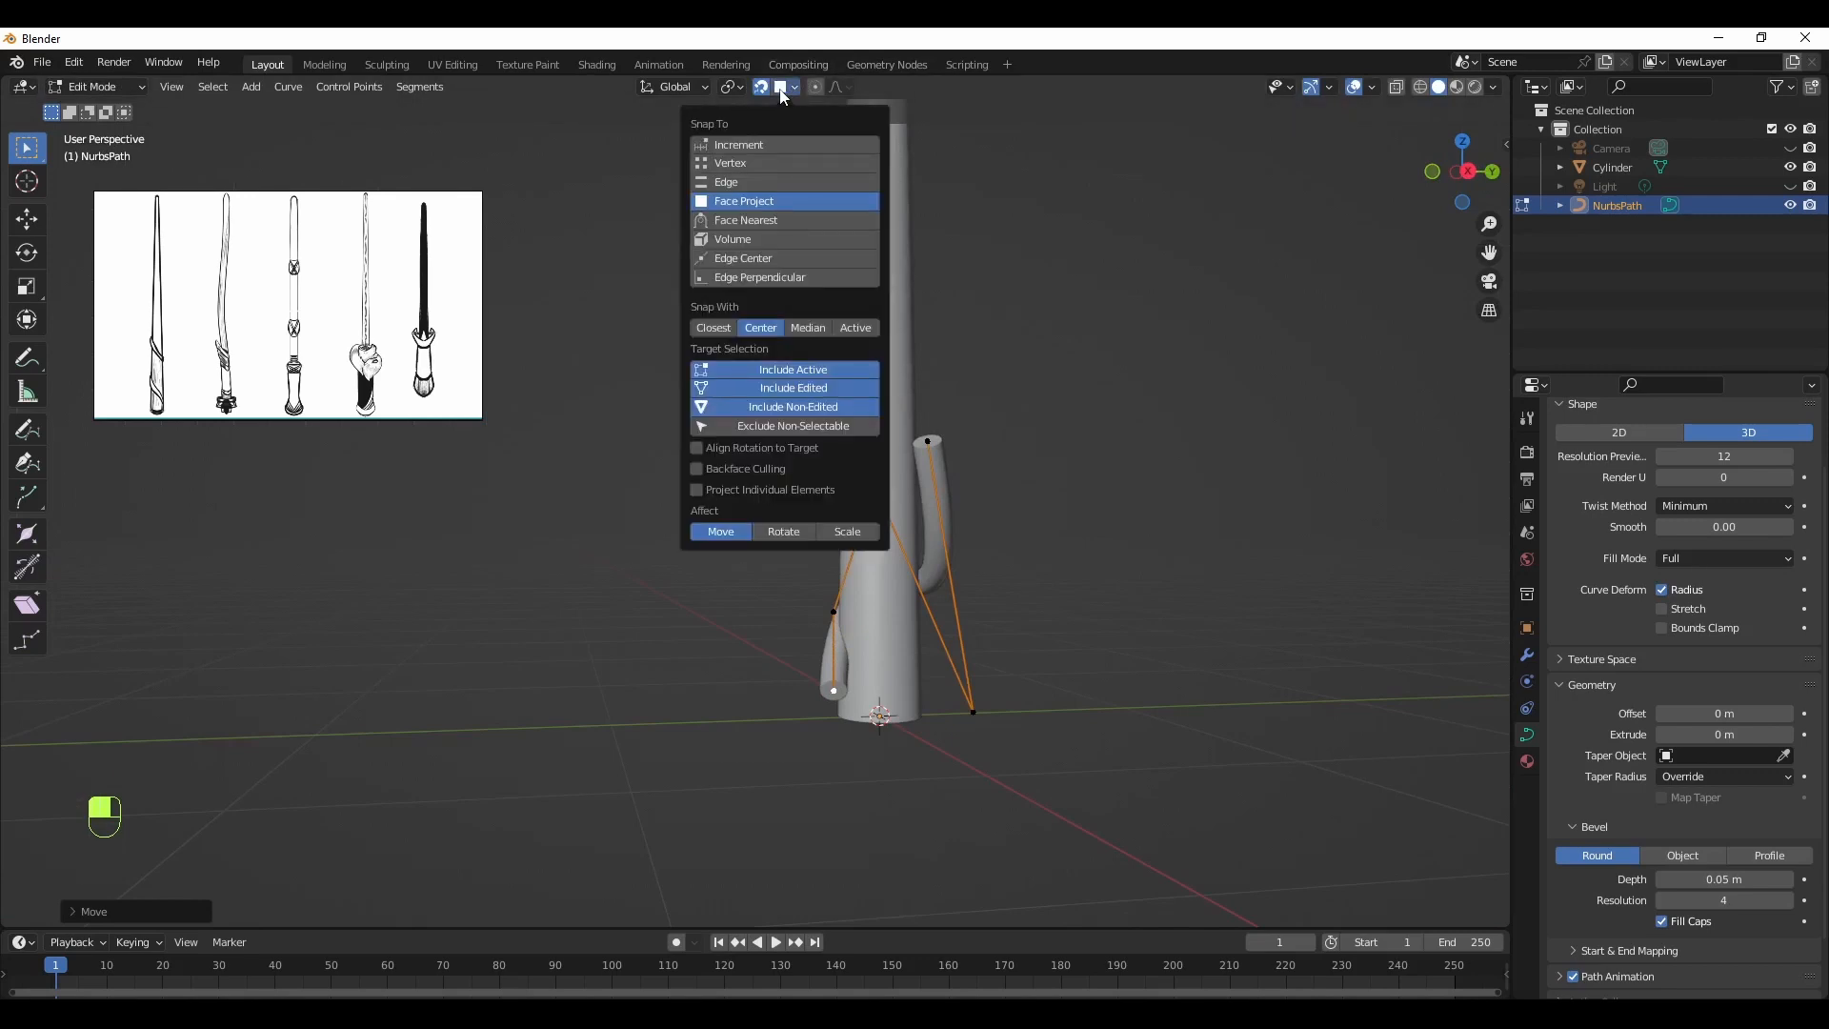
pyautogui.click(769, 451)
pyautogui.moveTo(992, 682); pyautogui.dragTo(926, 702, button='middle')
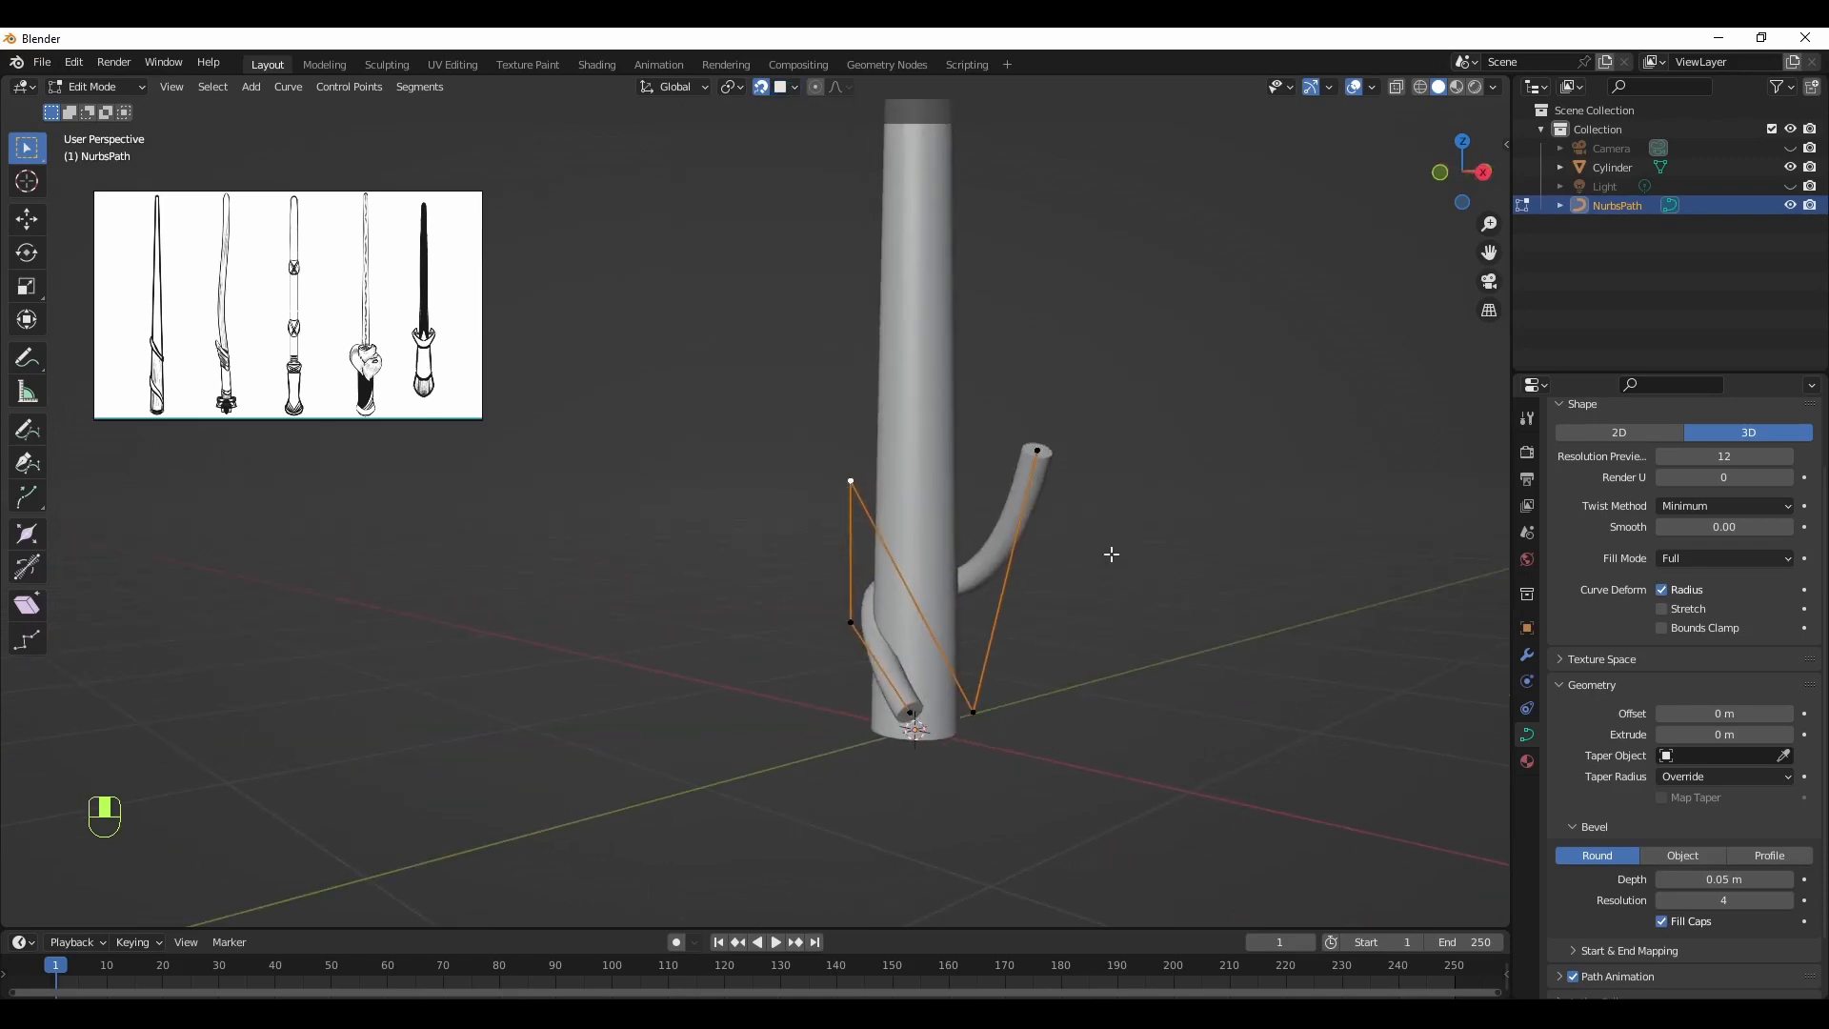
pyautogui.moveTo(1076, 631); pyautogui.dragTo(842, 620, button='middle')
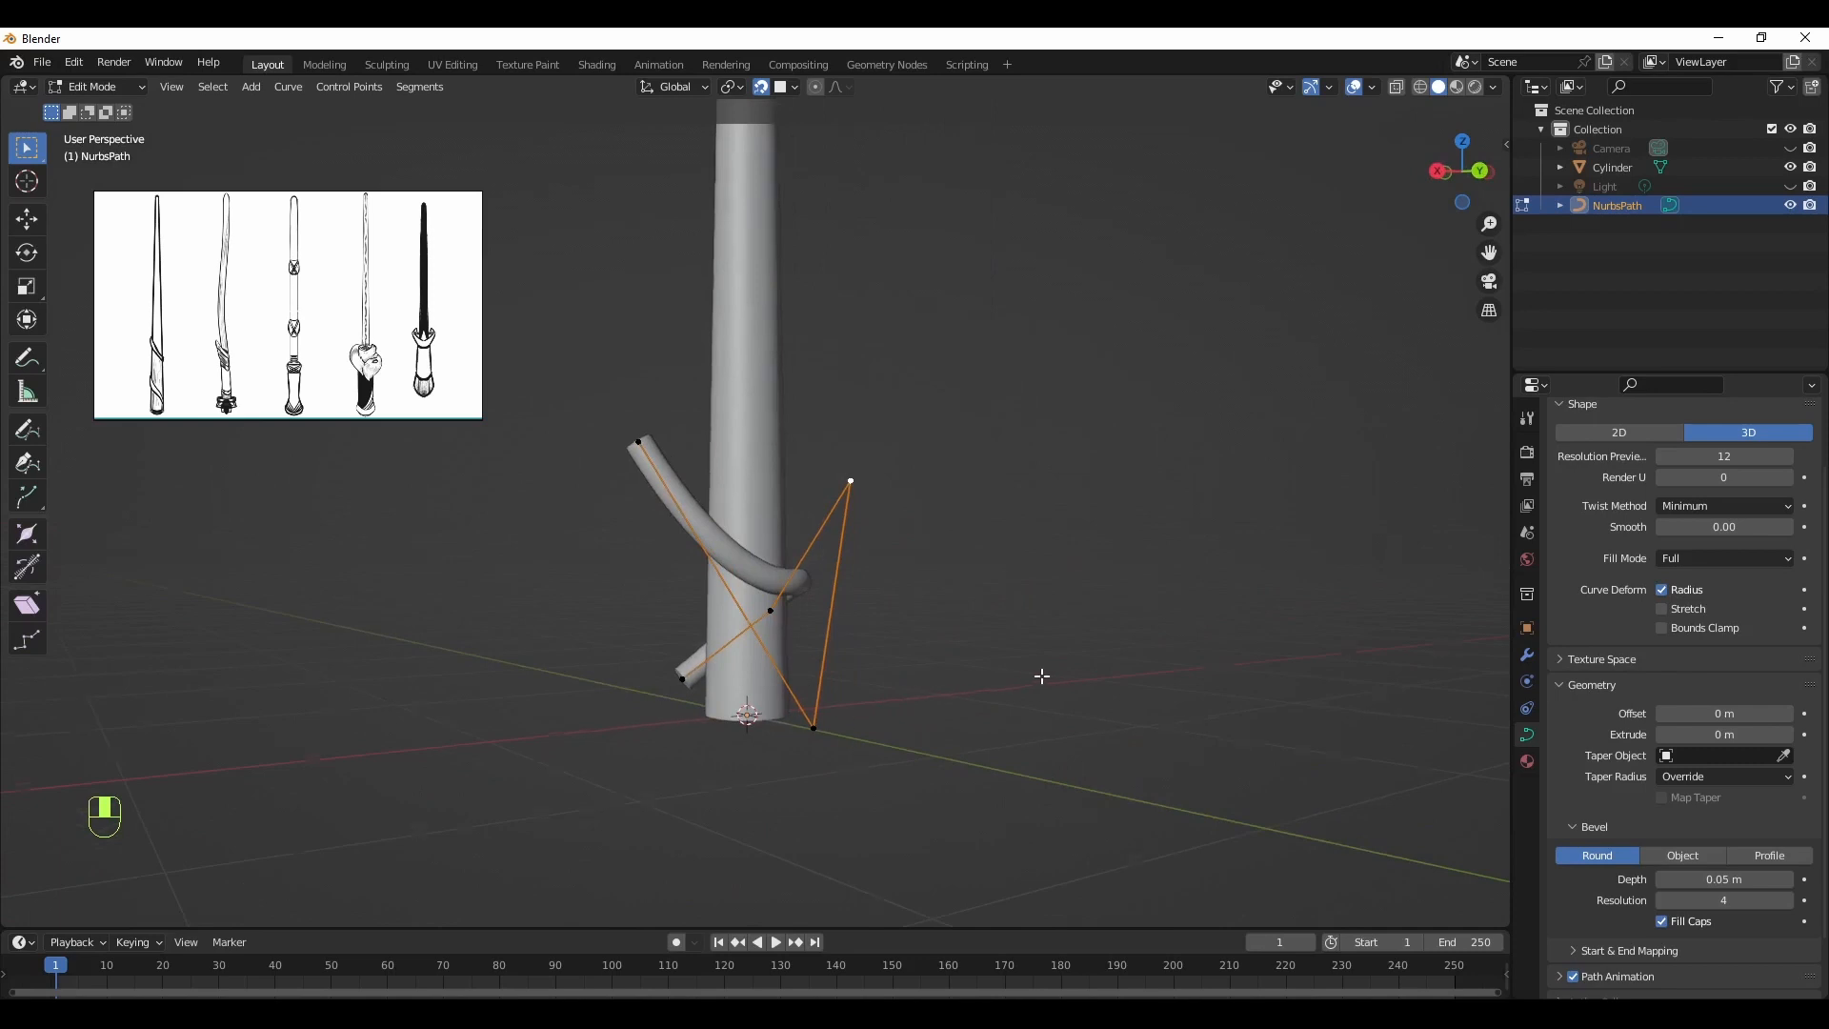
pyautogui.moveTo(1043, 676); pyautogui.dragTo(700, 737, button='middle')
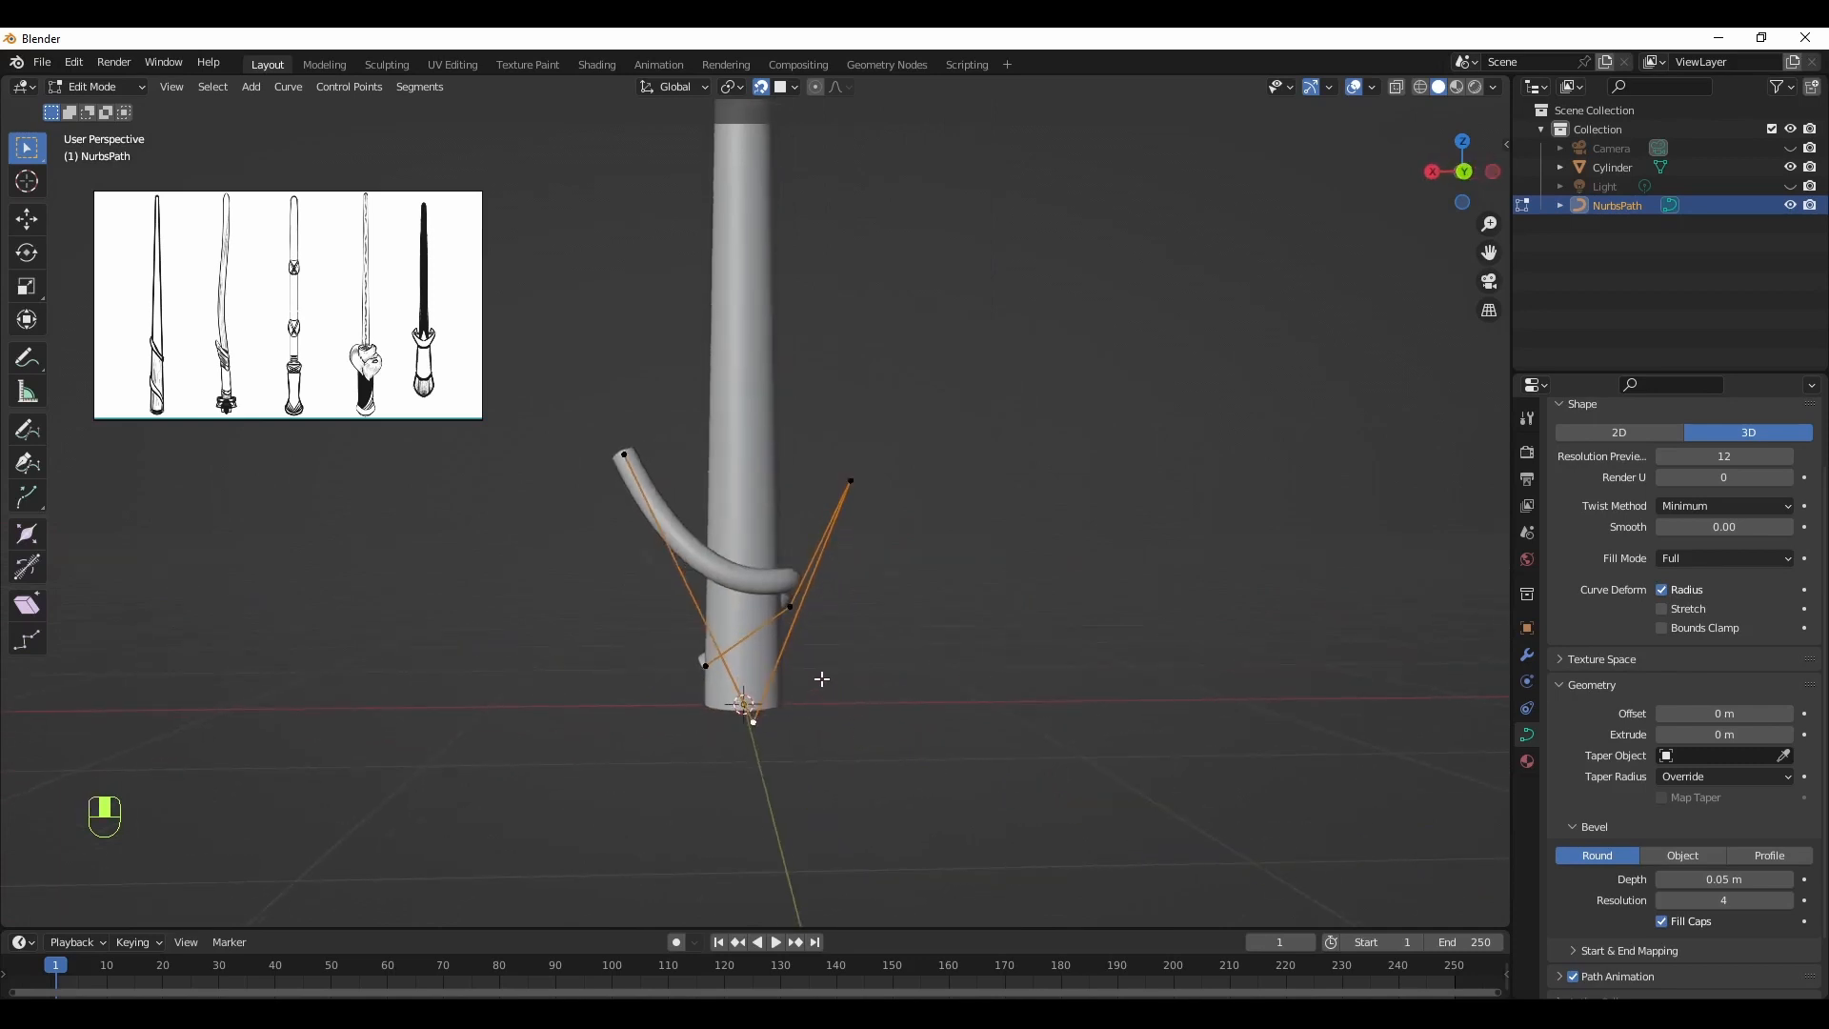
pyautogui.press('g')
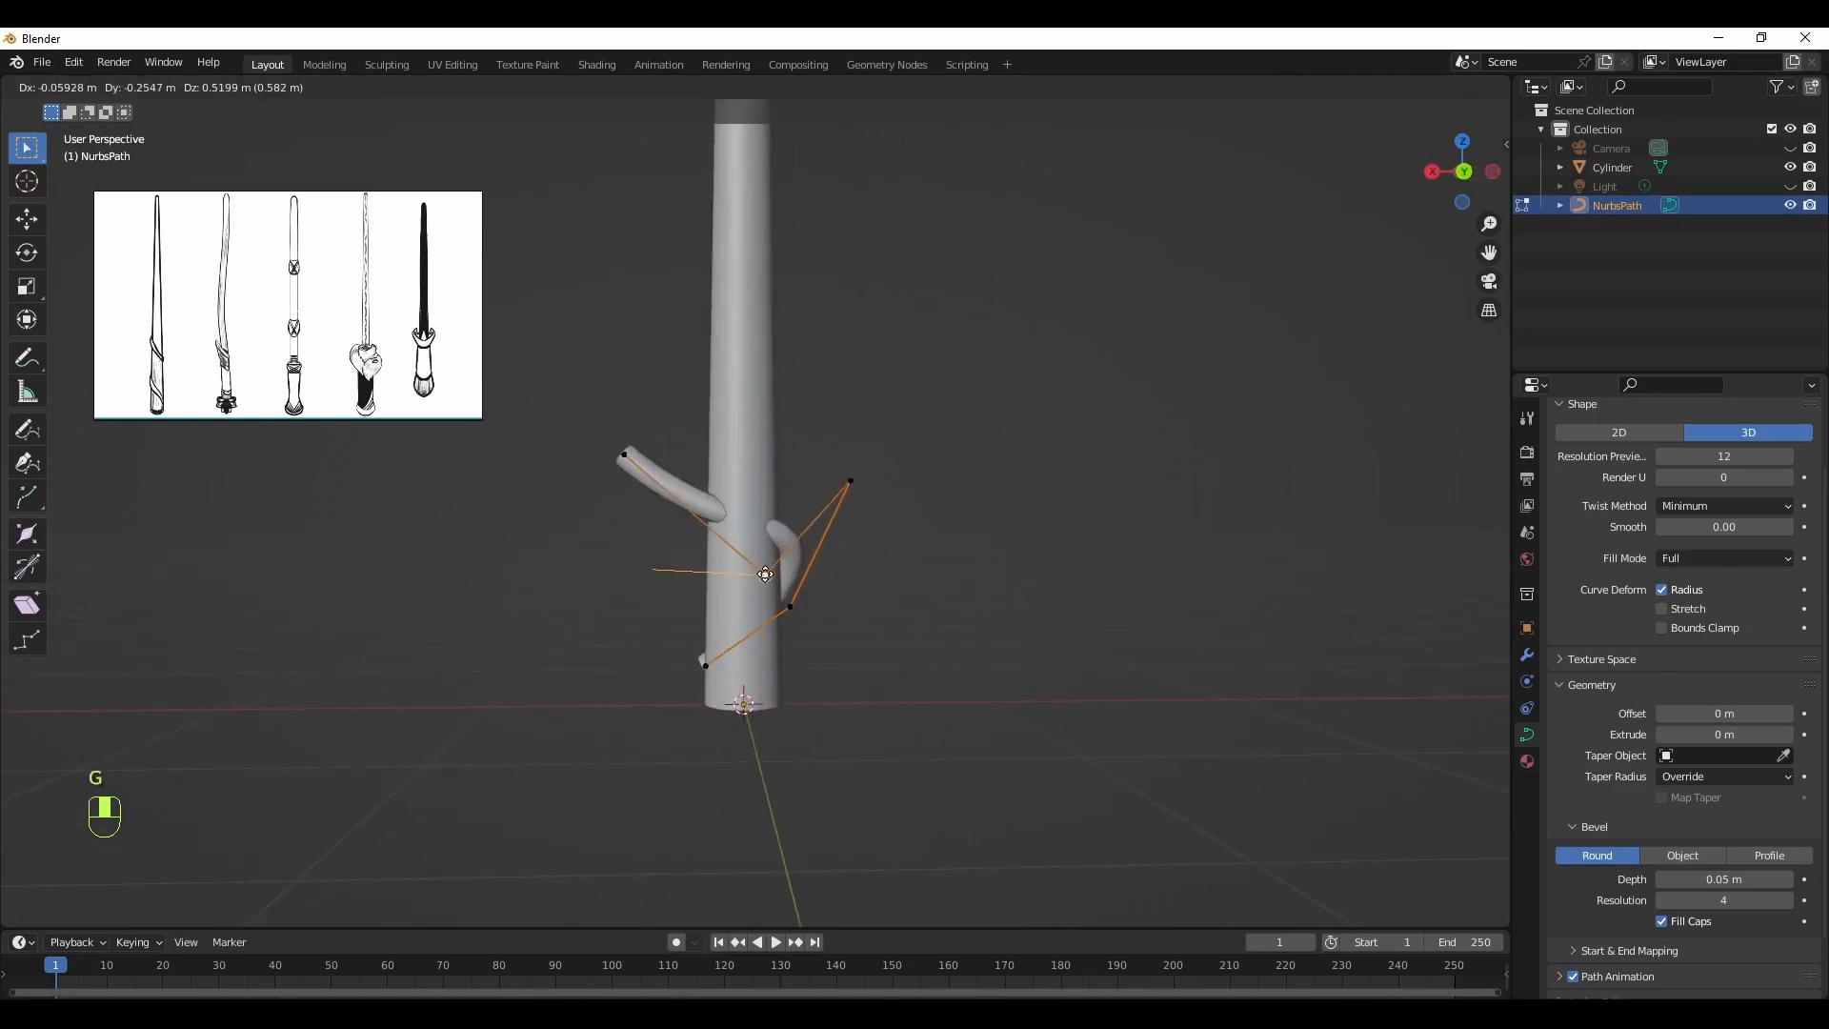
pyautogui.click(783, 571)
pyautogui.moveTo(874, 663); pyautogui.dragTo(728, 691, button='middle')
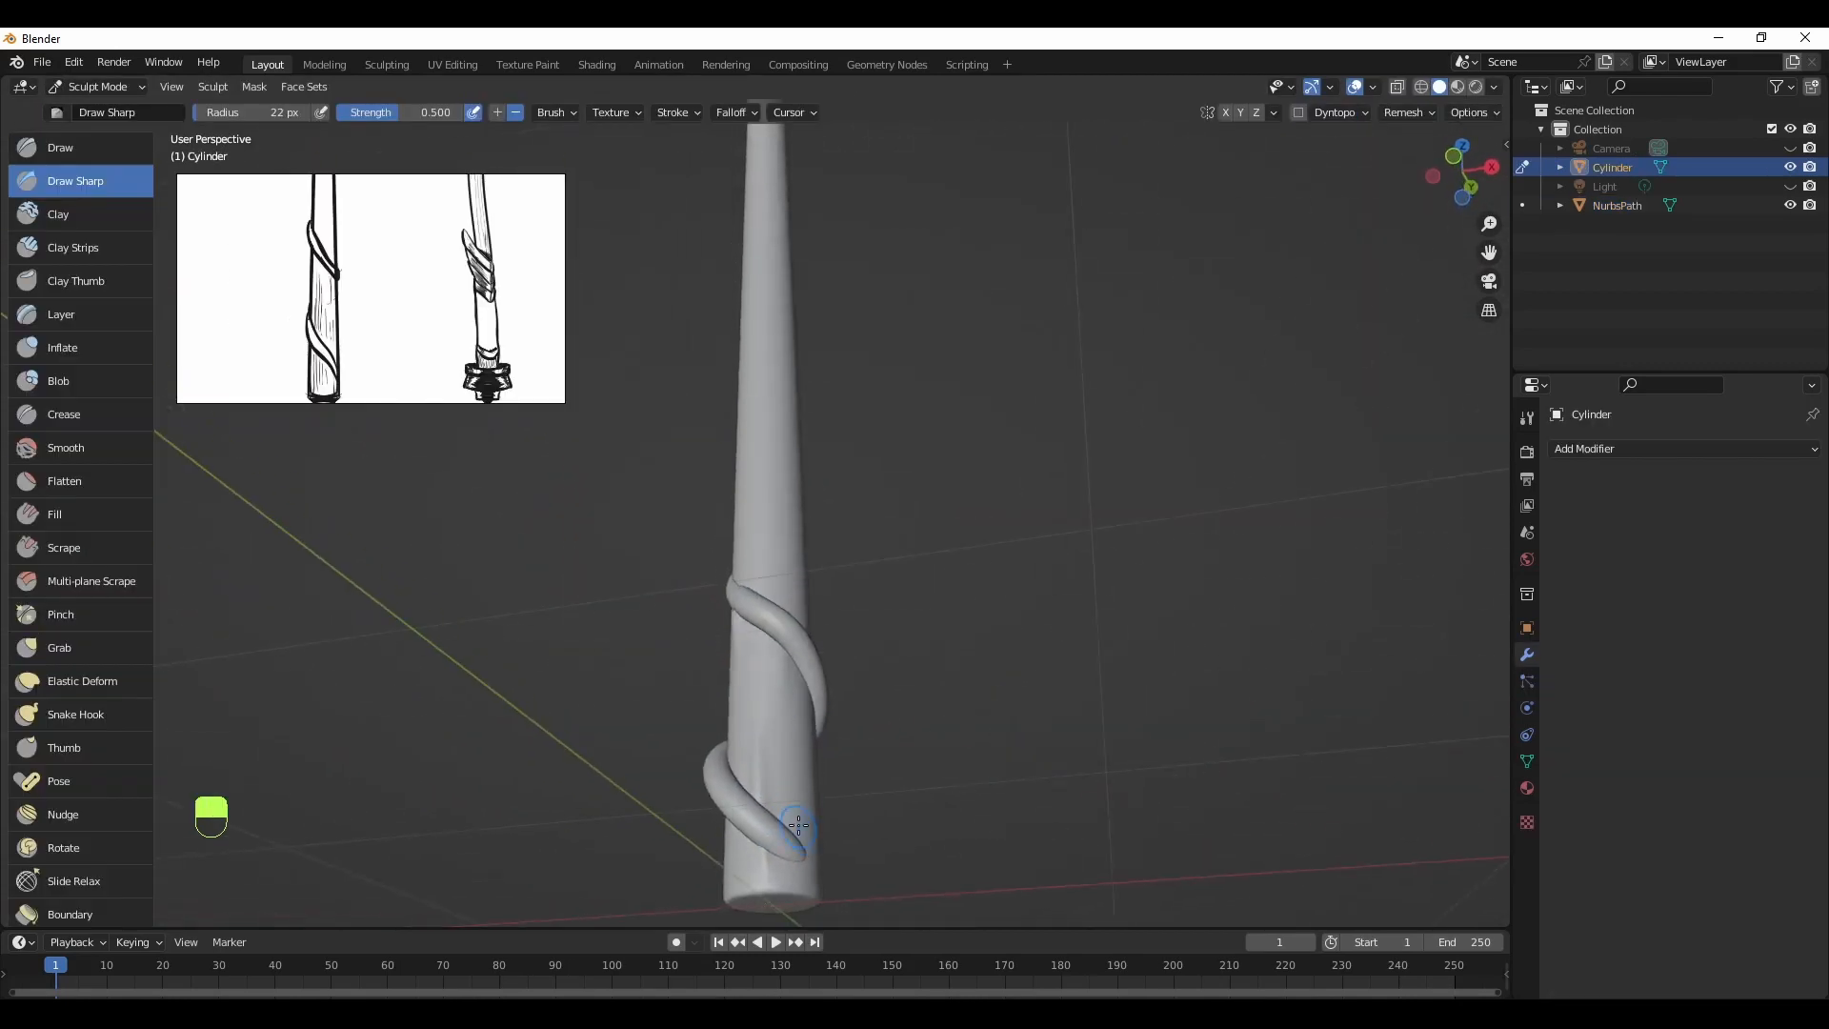
# Undo the last Draw Sharp stroke on the handle between the spiral's turns
pyautogui.moveTo(798, 734); pyautogui.dragTo(748, 701, button='middle')
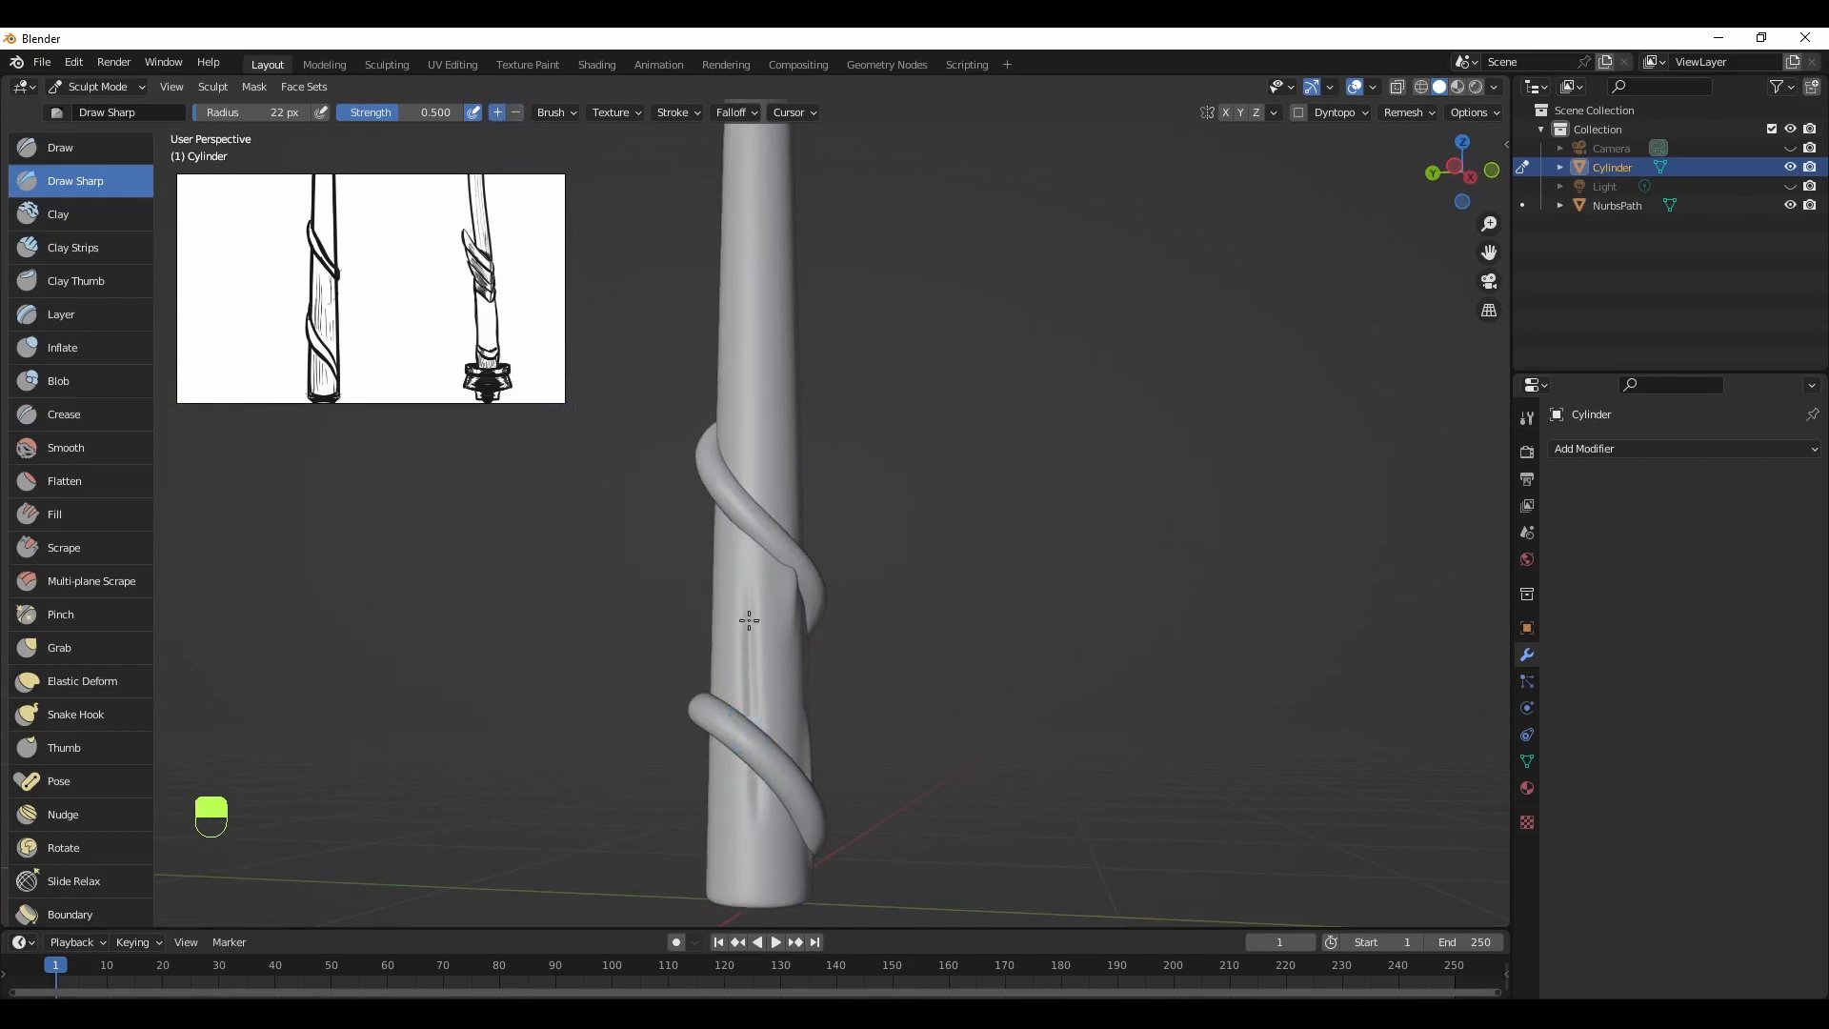
pyautogui.hotkey('ctrl', 'z')
pyautogui.moveTo(775, 633); pyautogui.dragTo(851, 621, button='middle')
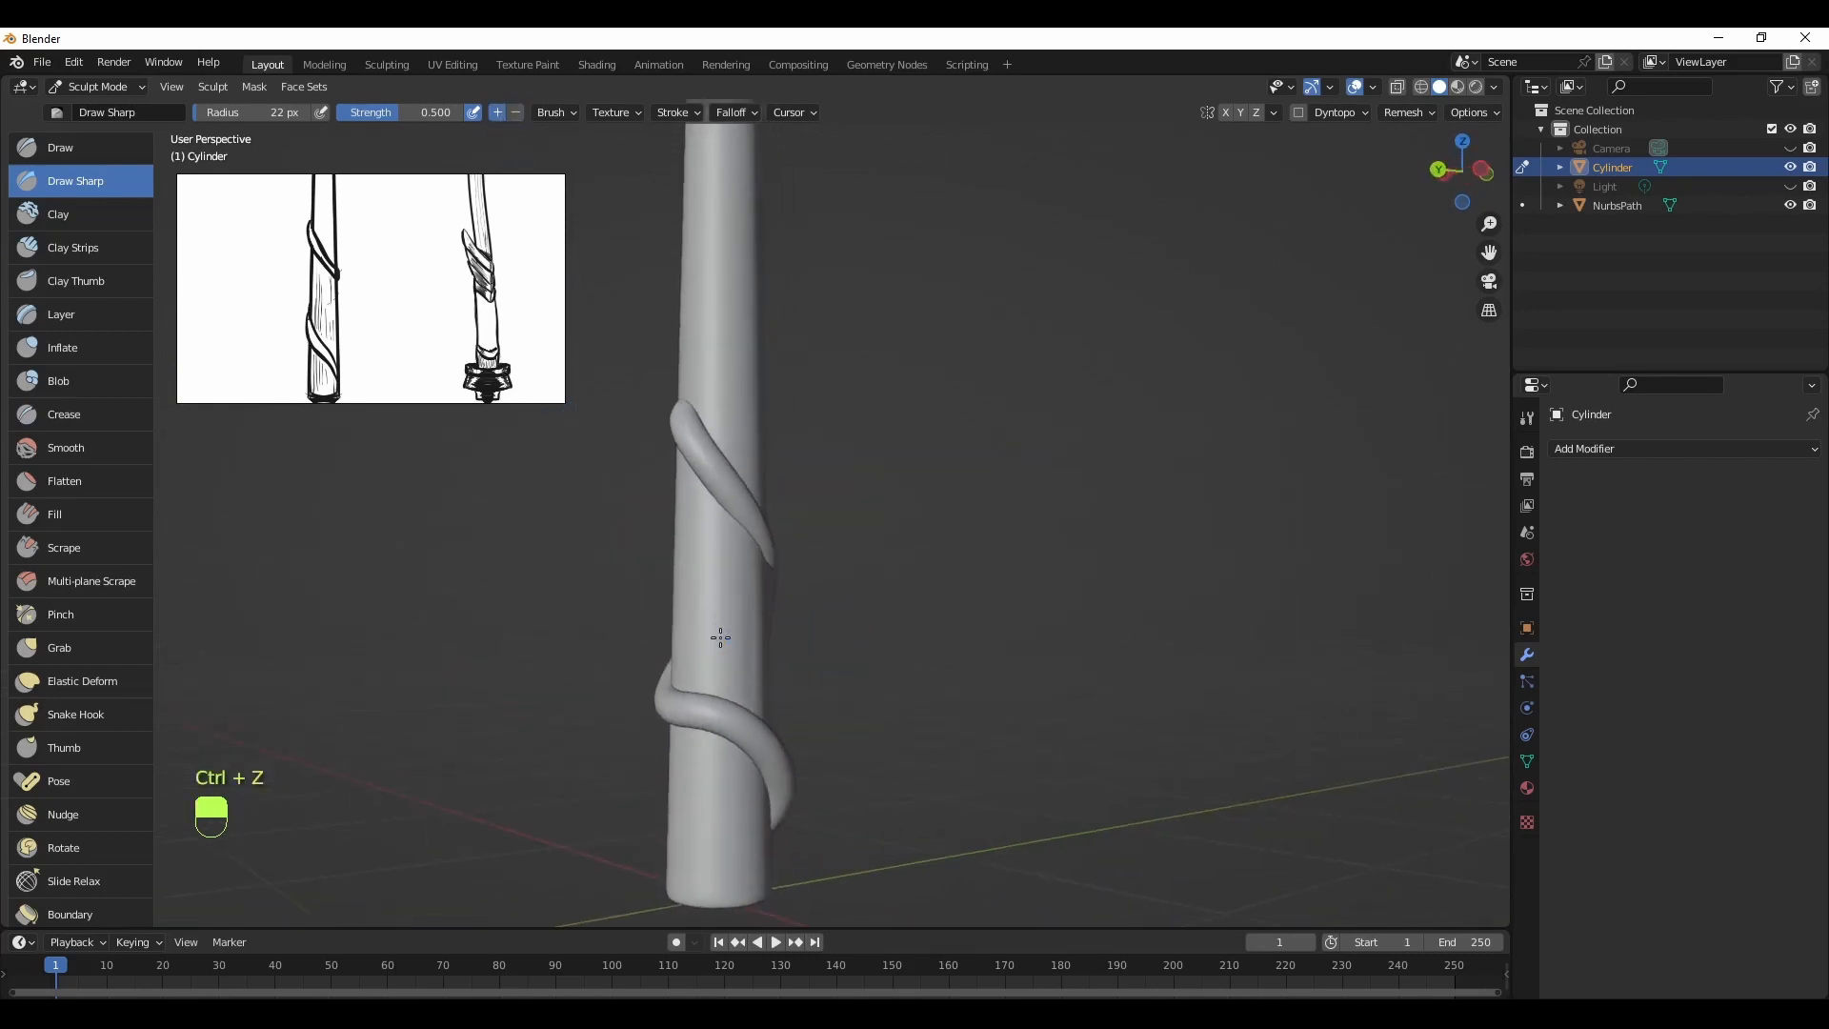
pyautogui.moveTo(718, 674); pyautogui.dragTo(680, 667, button='middle')
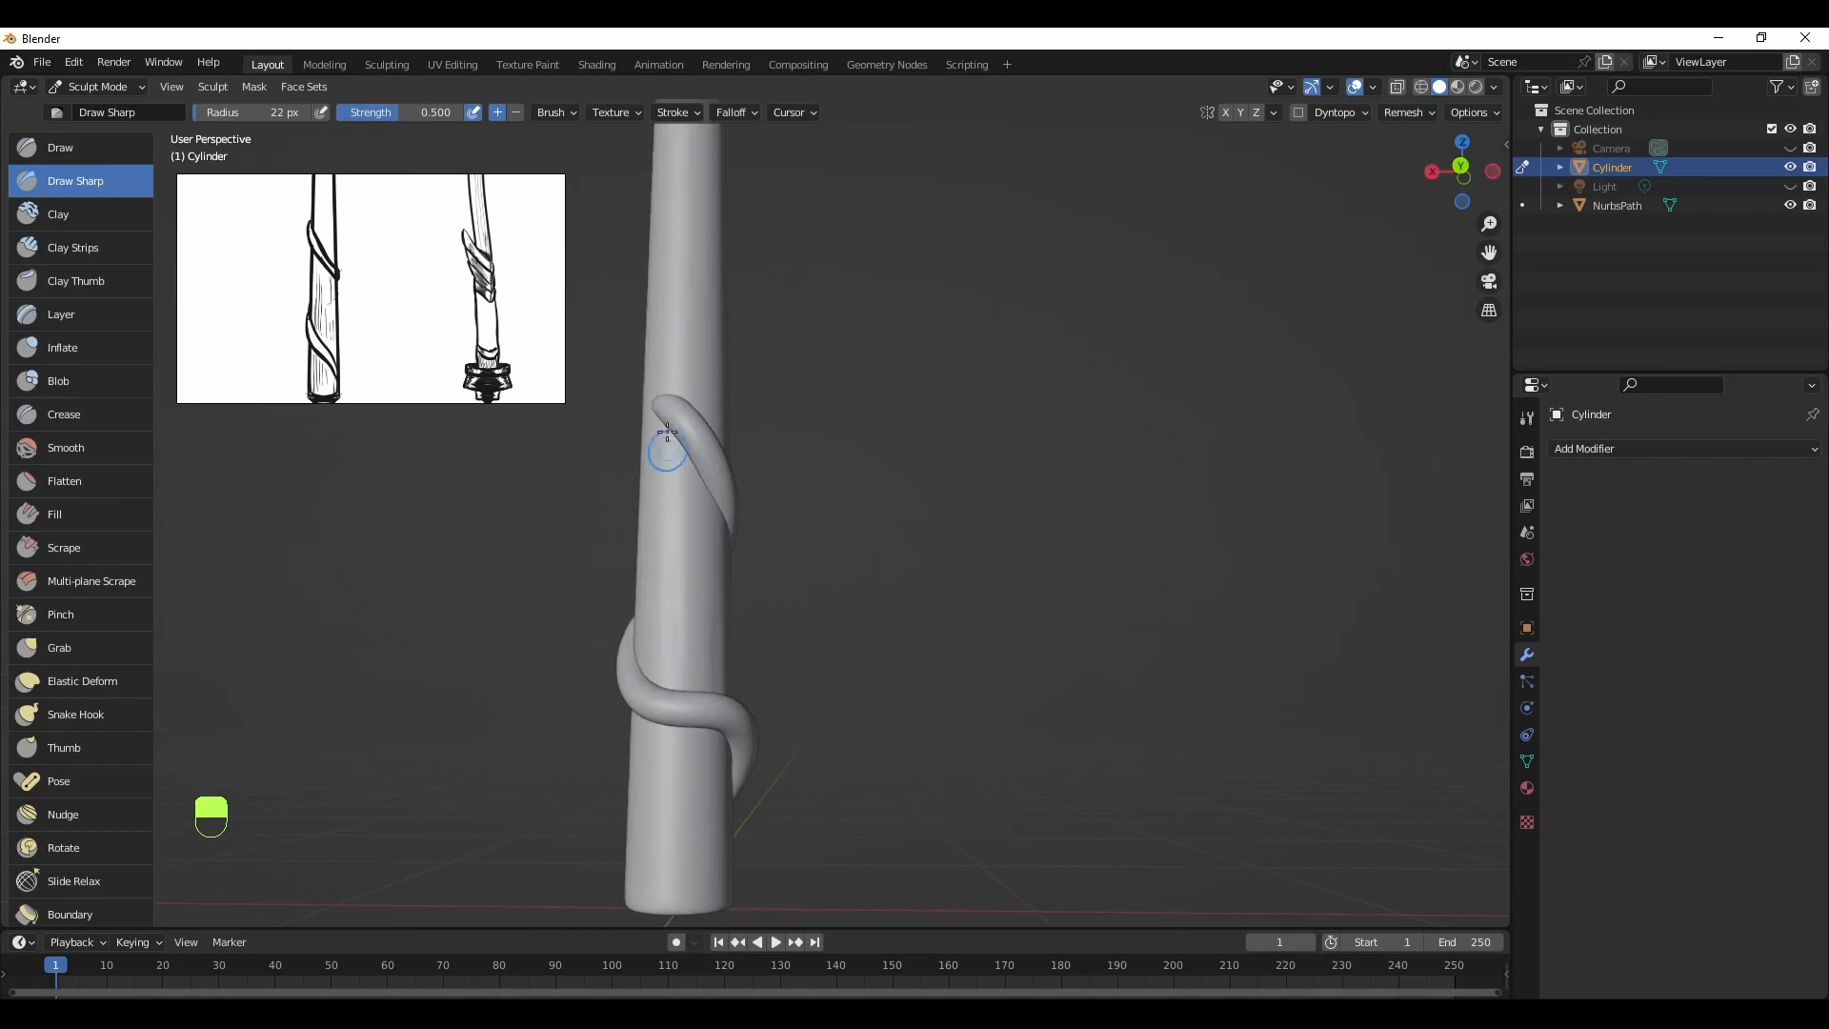
pyautogui.moveTo(667, 433); pyautogui.dragTo(642, 511, button='middle')
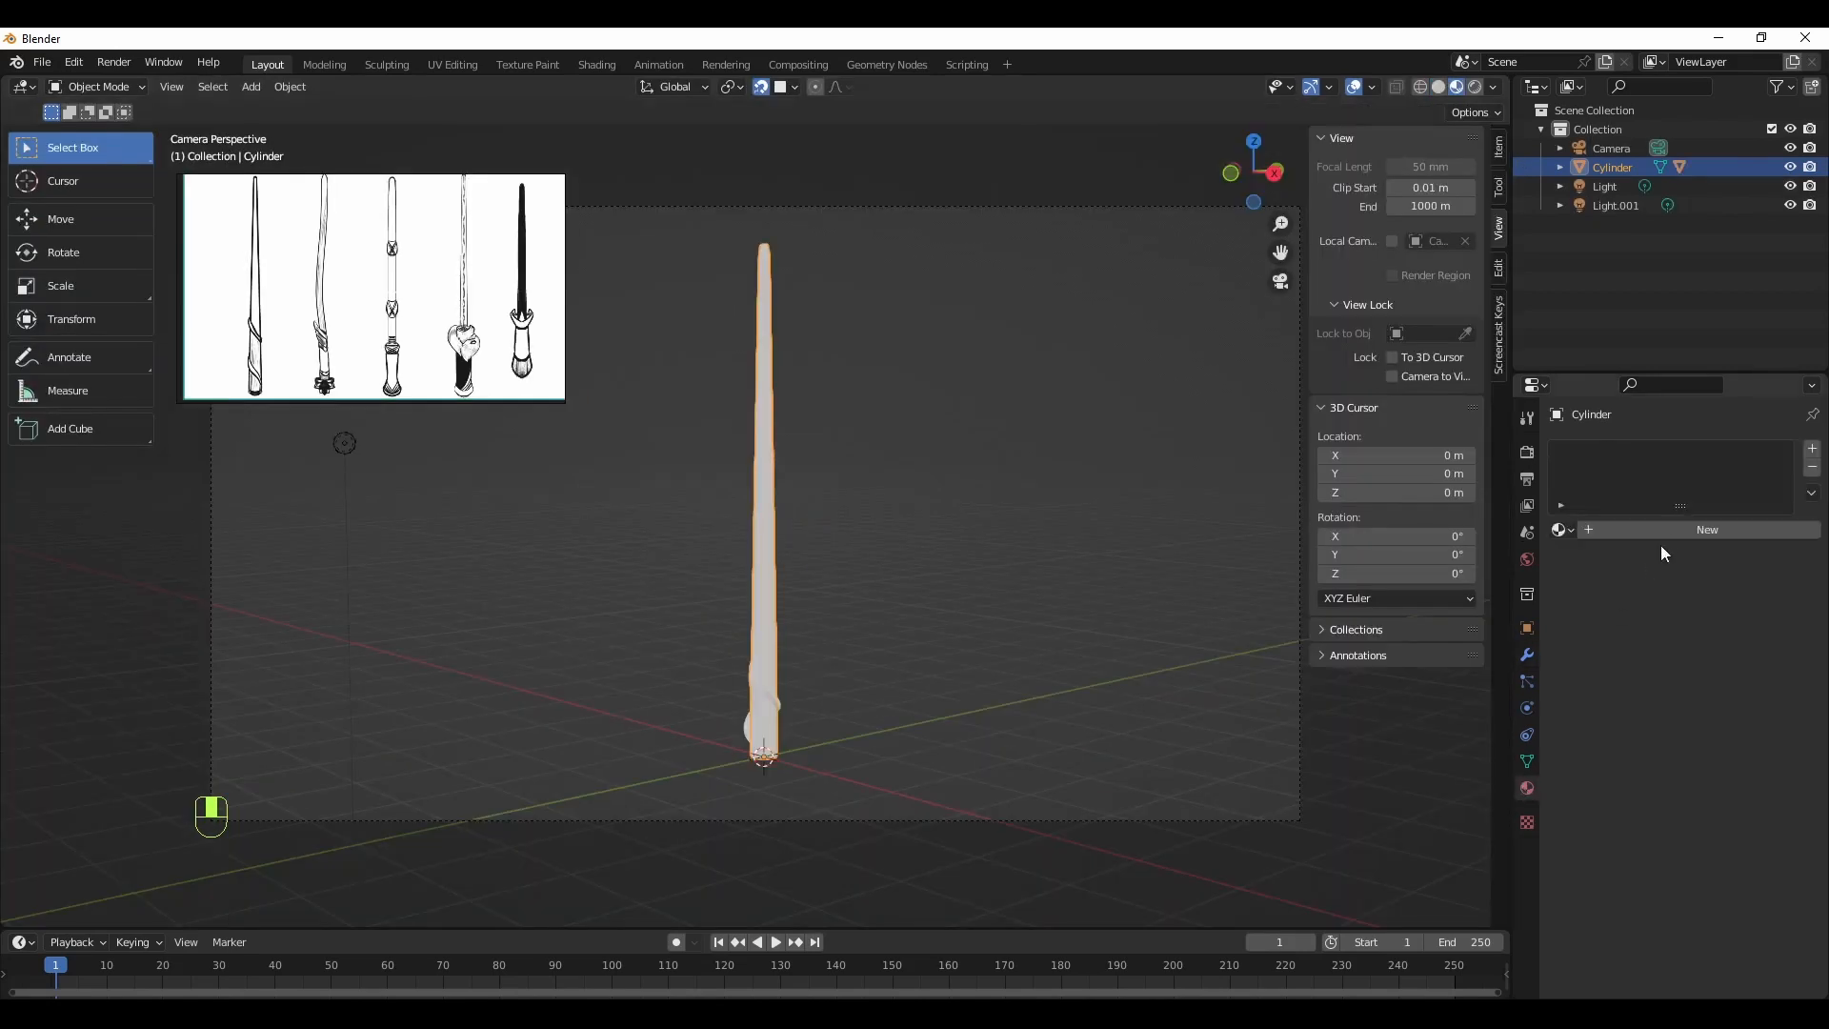
# Create a material named wandwood on the cylinder with a reddish-brown base color of H 0.030, S 0.904, V 0.152
pyautogui.click(1669, 539)
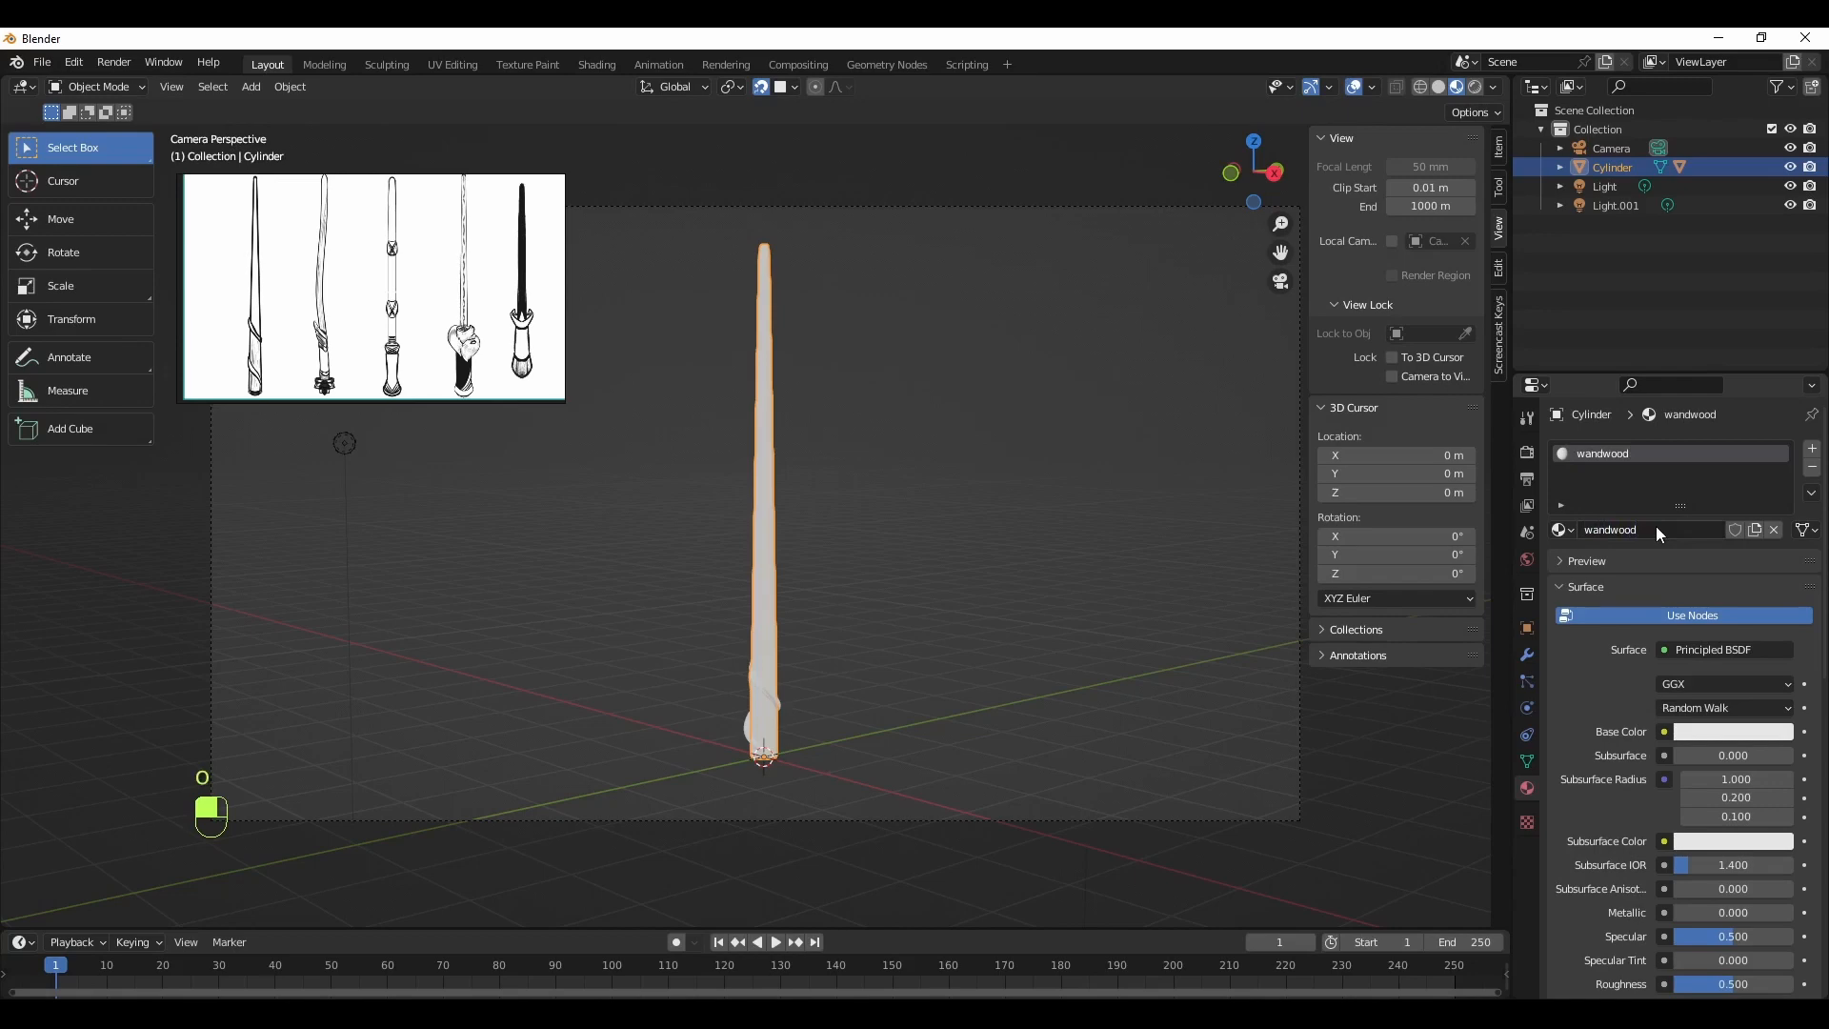
pyautogui.click(1731, 731)
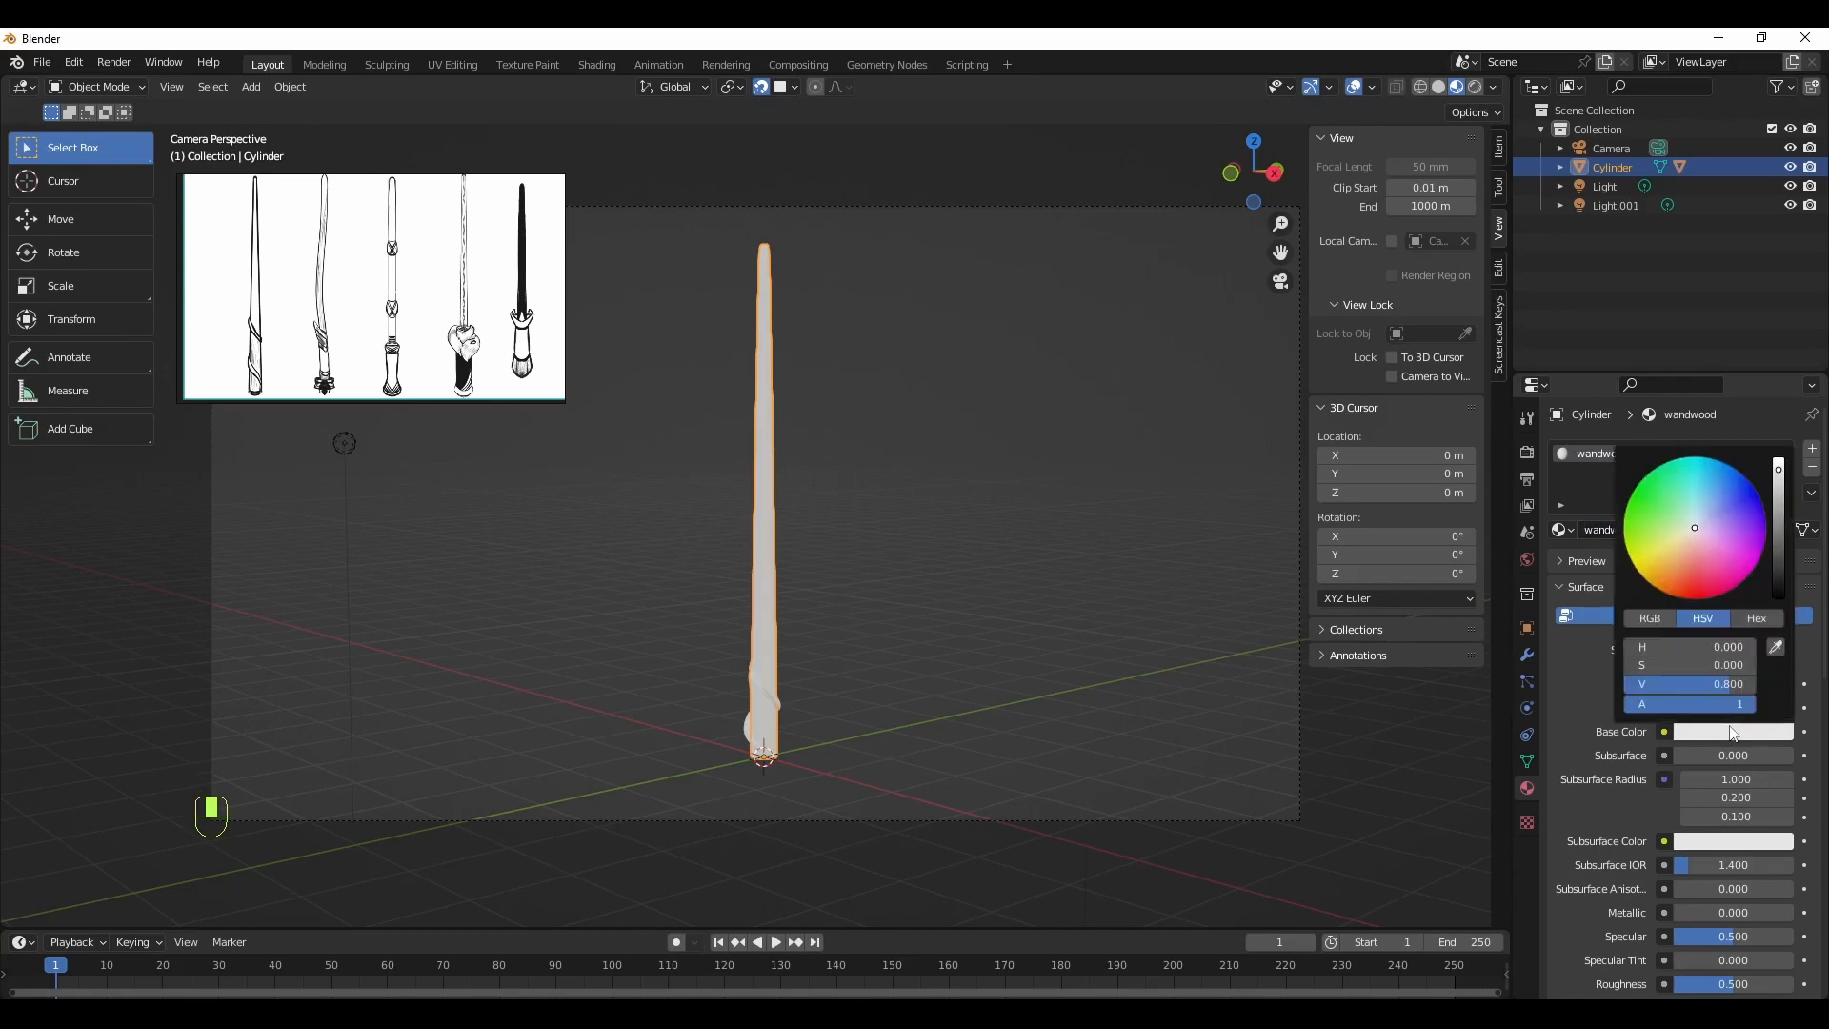
pyautogui.click(1679, 576)
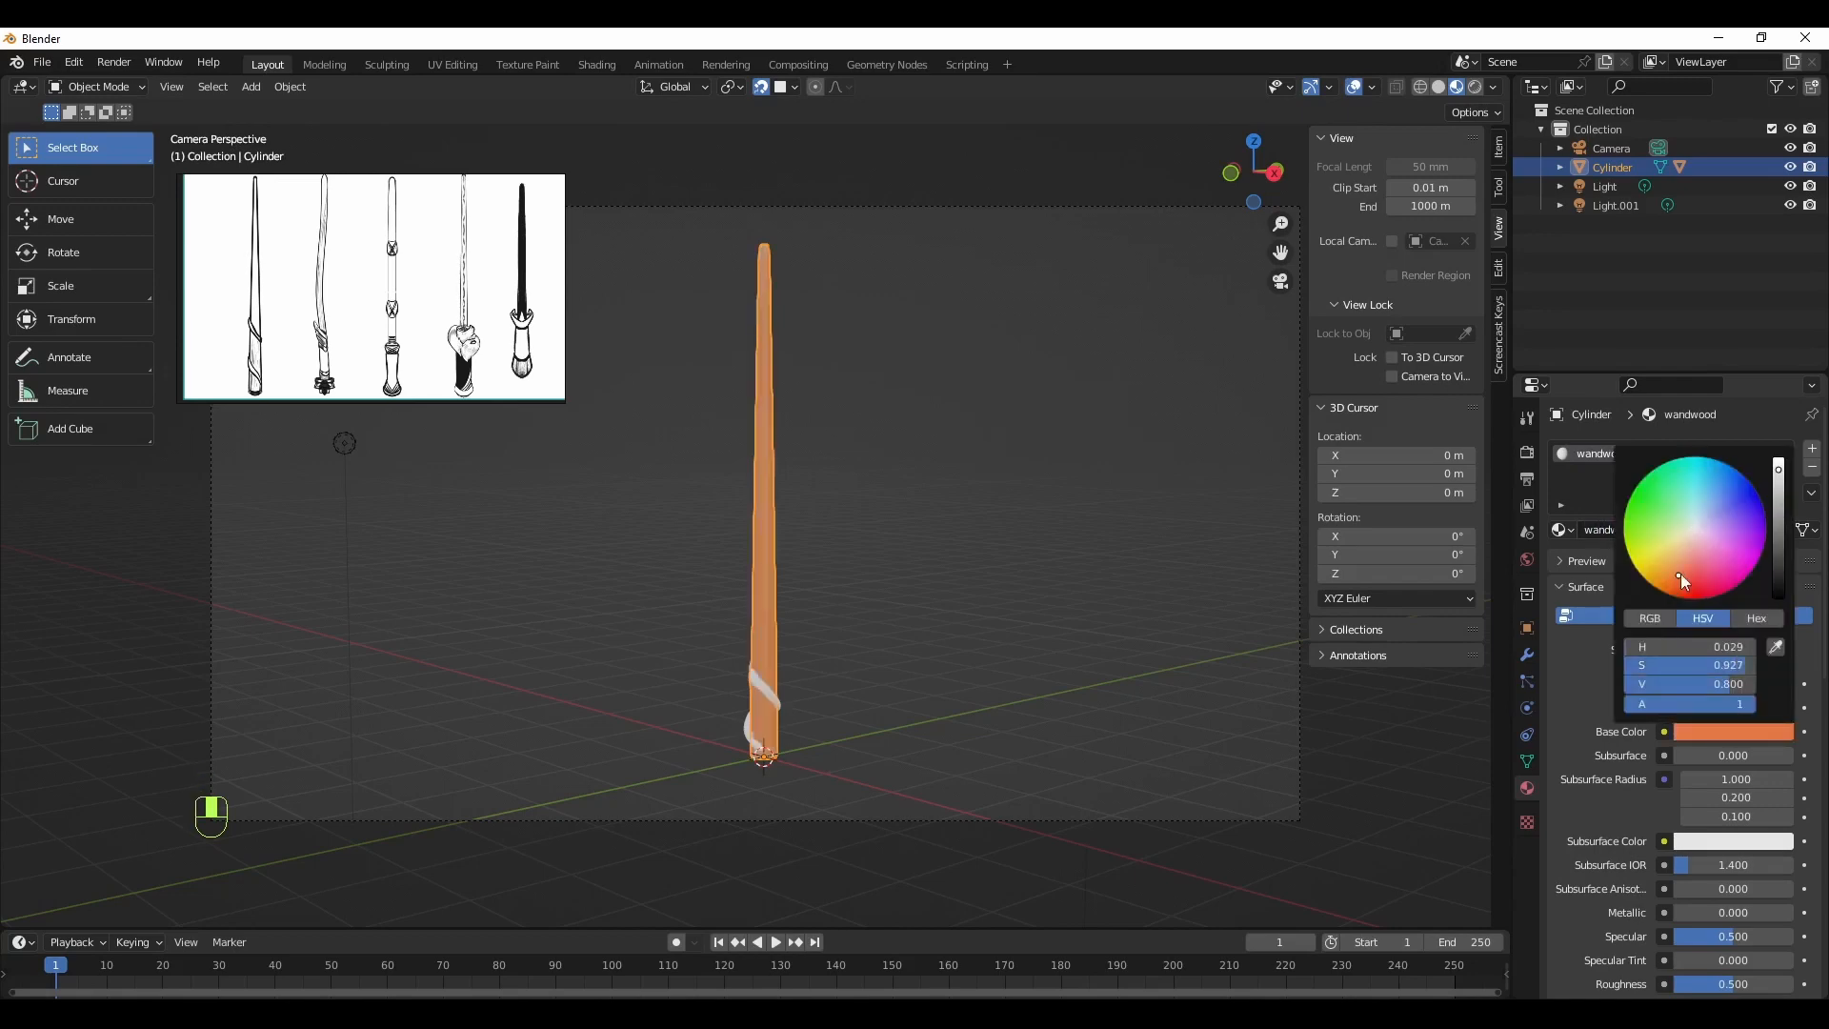
pyautogui.moveTo(1785, 545); pyautogui.dragTo(1780, 568)
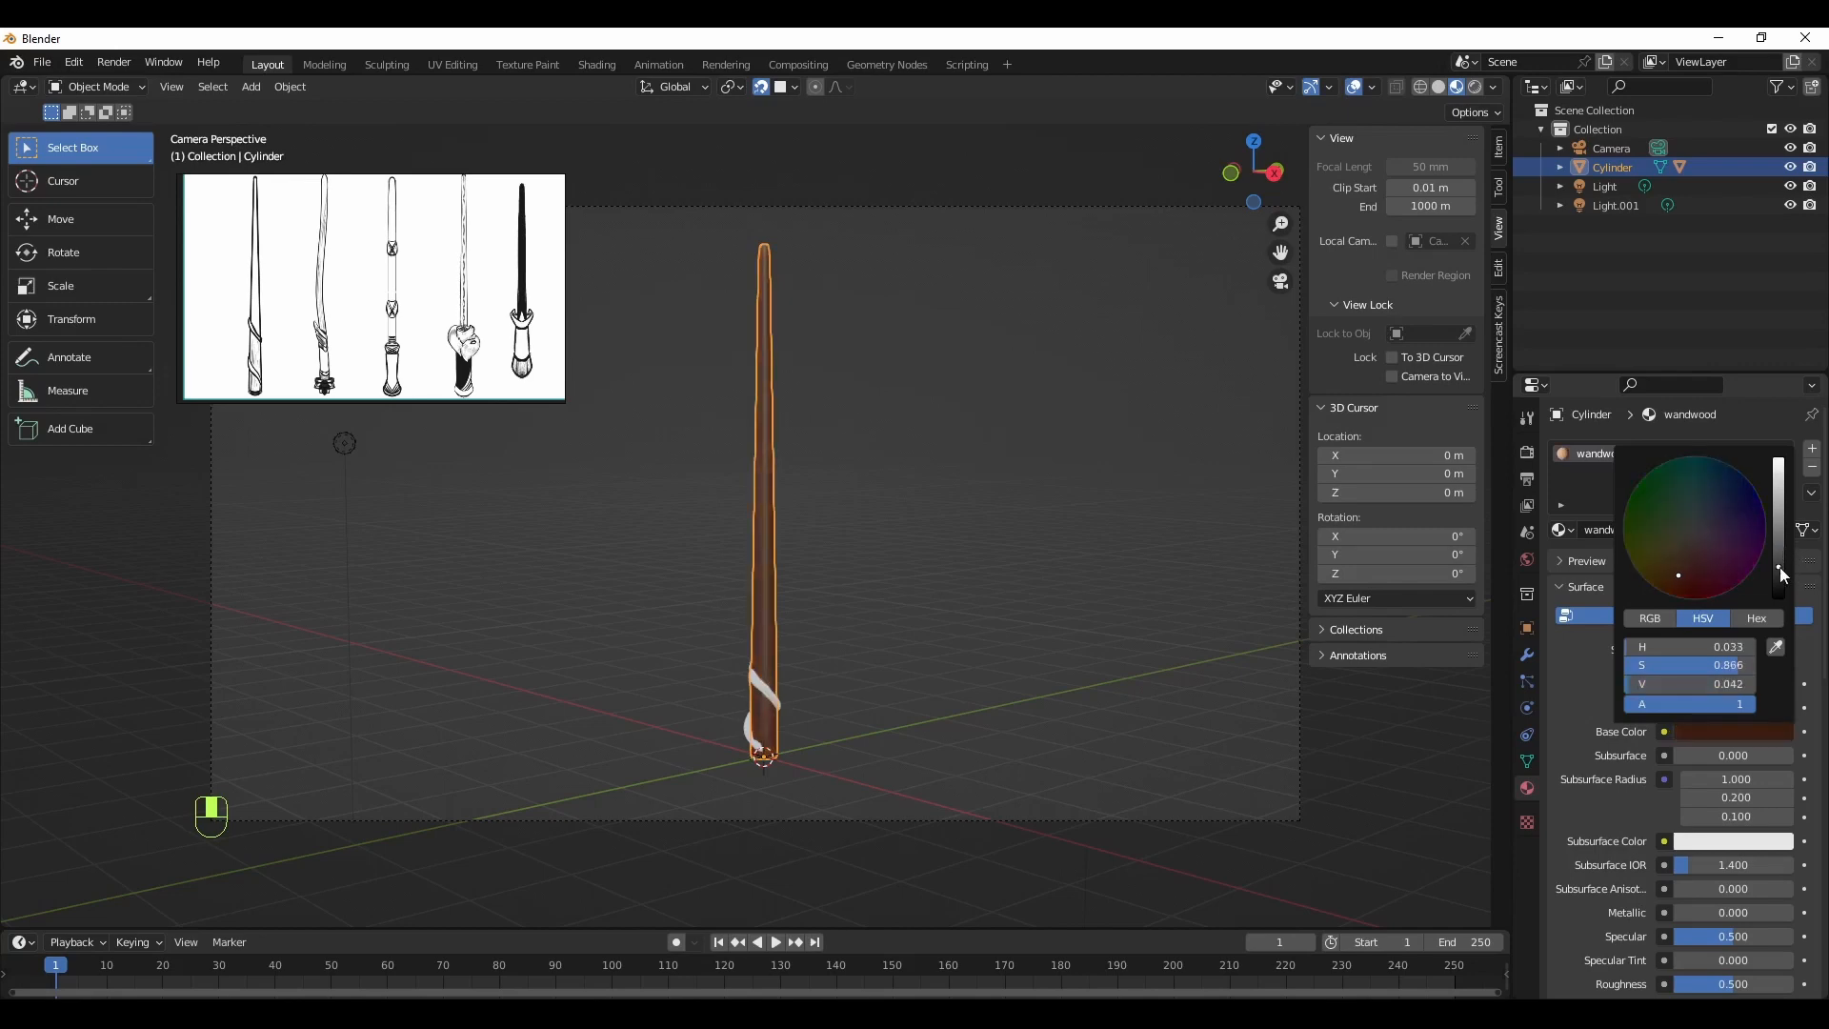
pyautogui.click(1780, 538)
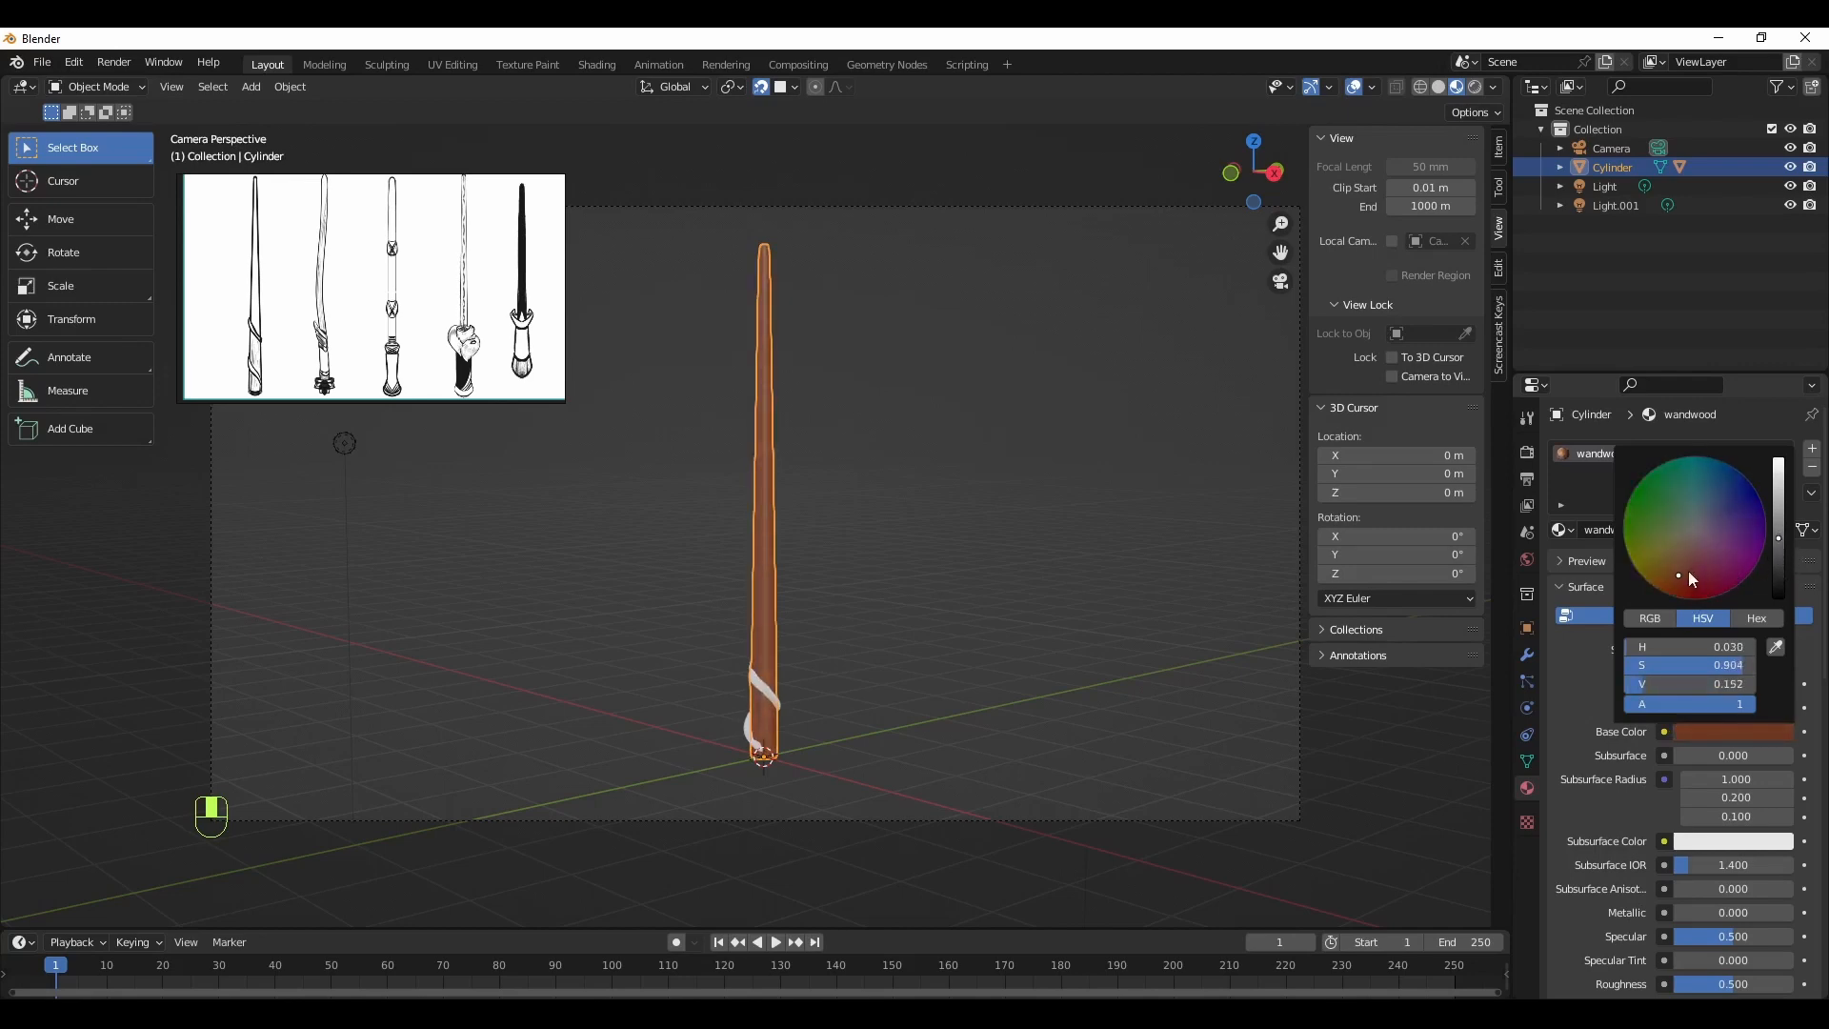
# Shift the wandwood base color to a yellowish brown of H 0.094, S 0.821, and darken it to a deep brown
pyautogui.click(1638, 564)
pyautogui.moveTo(1638, 564)
pyautogui.mouseDown()
pyautogui.moveTo(1671, 582)
pyautogui.moveTo(1668, 559)
pyautogui.mouseUp()
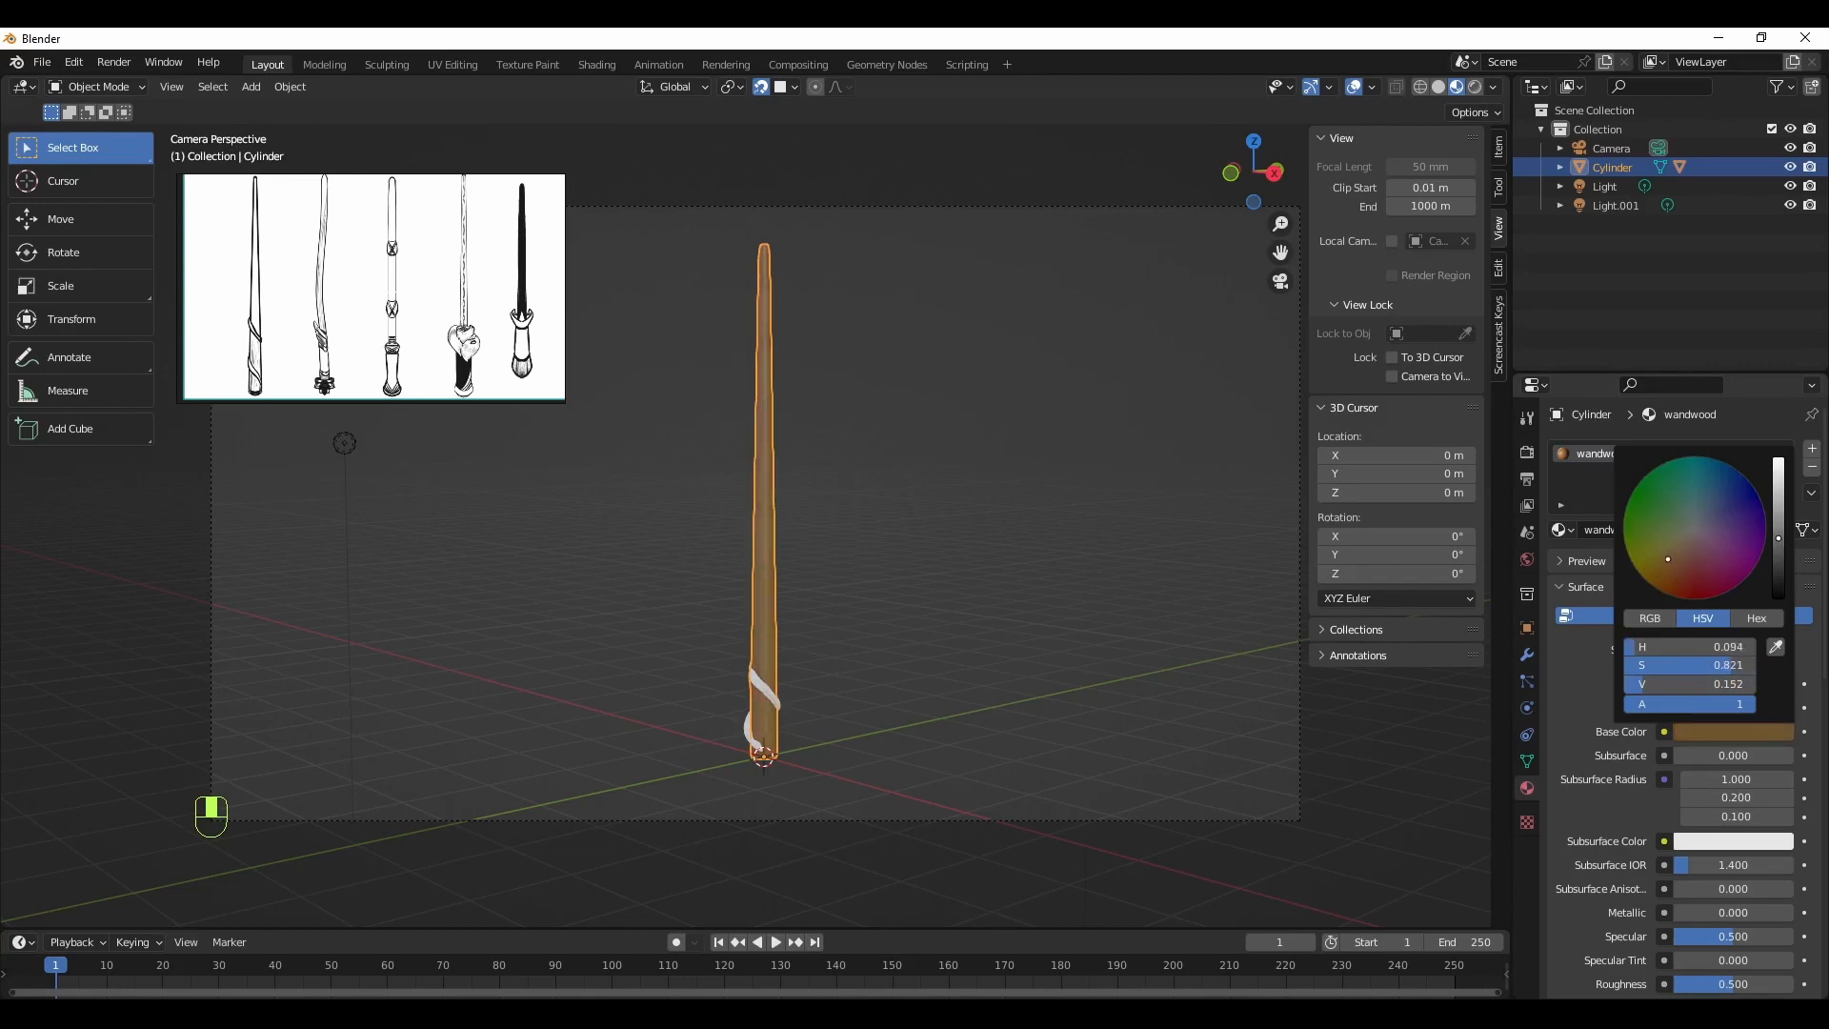
pyautogui.moveTo(1778, 545); pyautogui.dragTo(1778, 571)
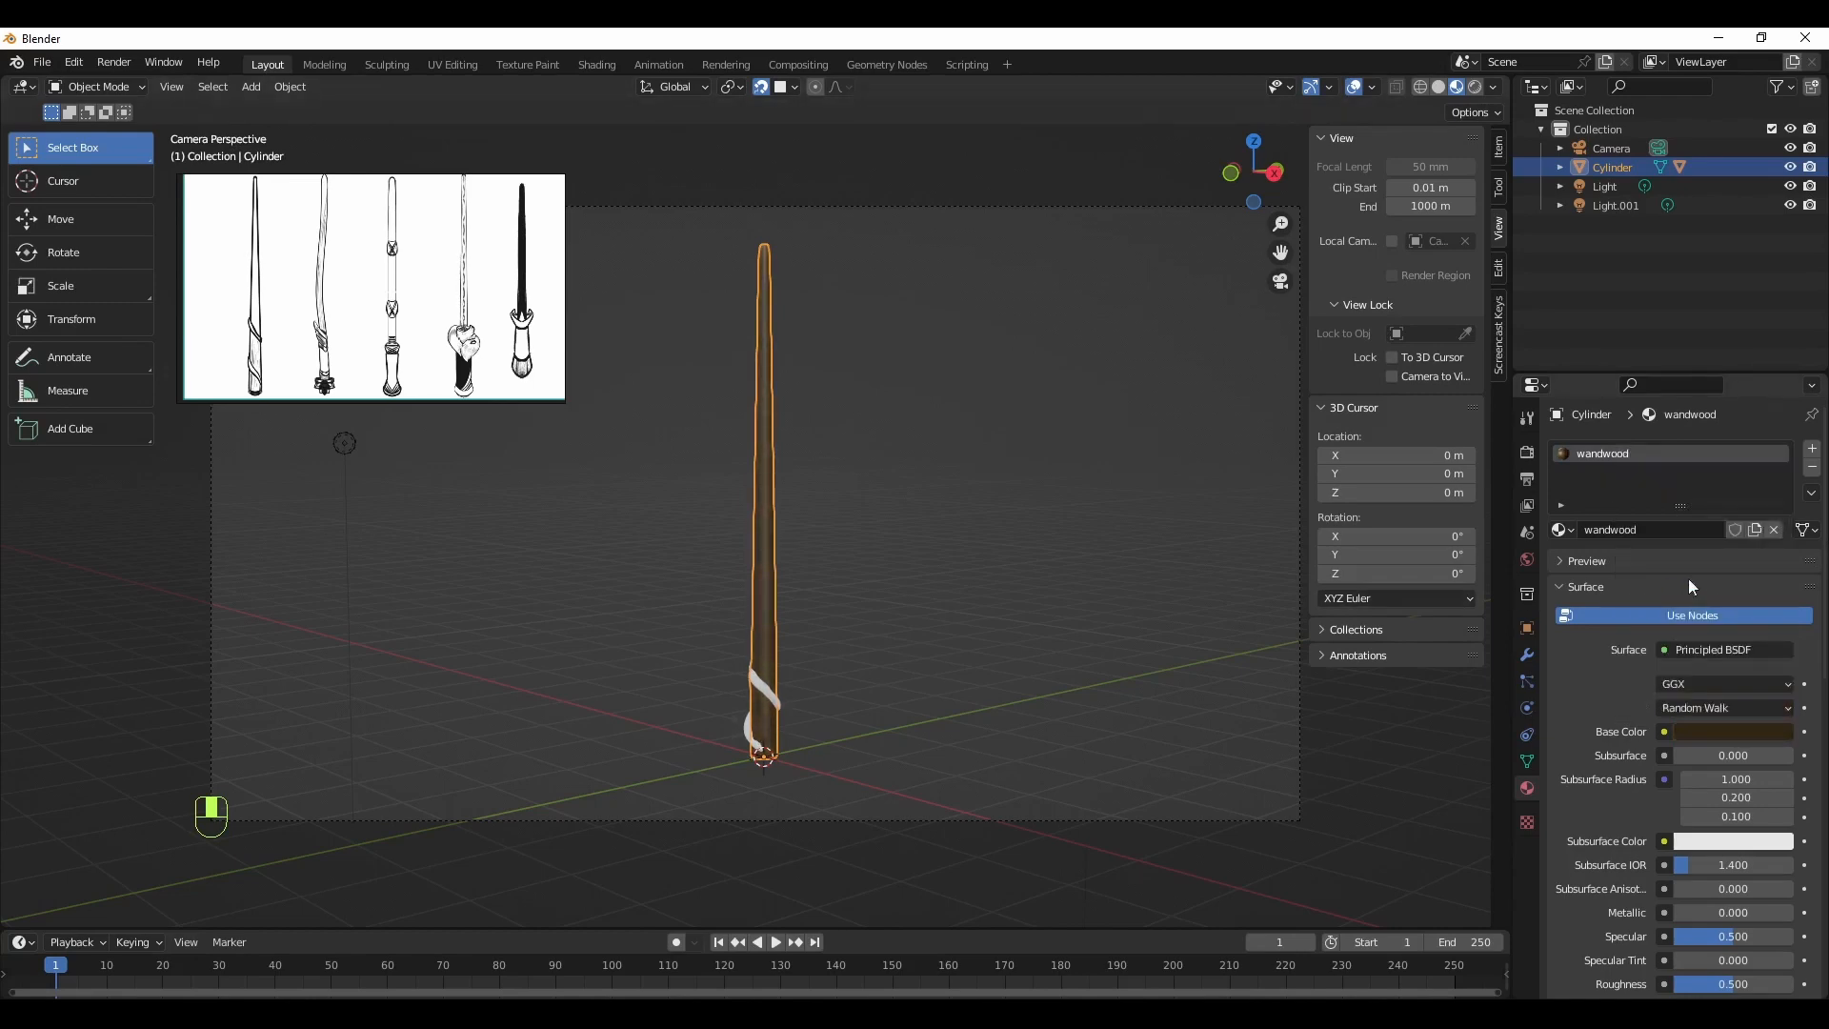
# Select the NURBS spiral around the handle and add a new material to it
pyautogui.click(773, 700)
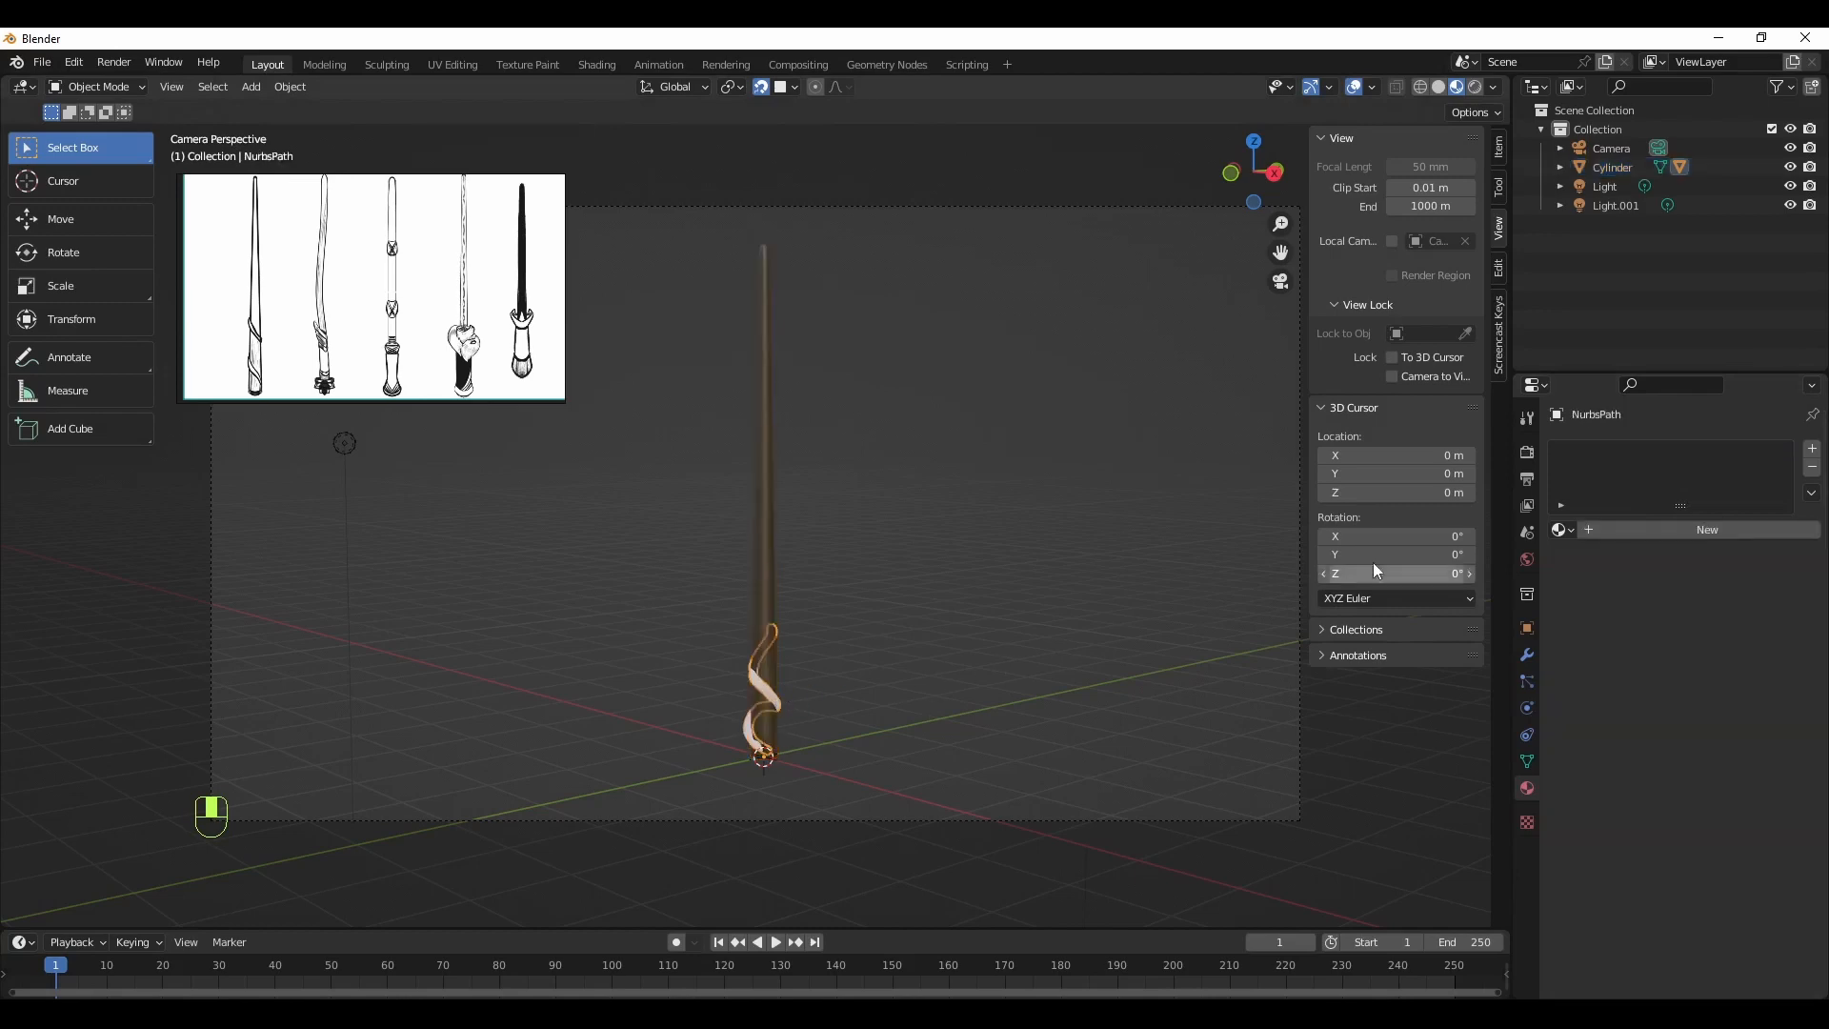
pyautogui.click(1632, 530)
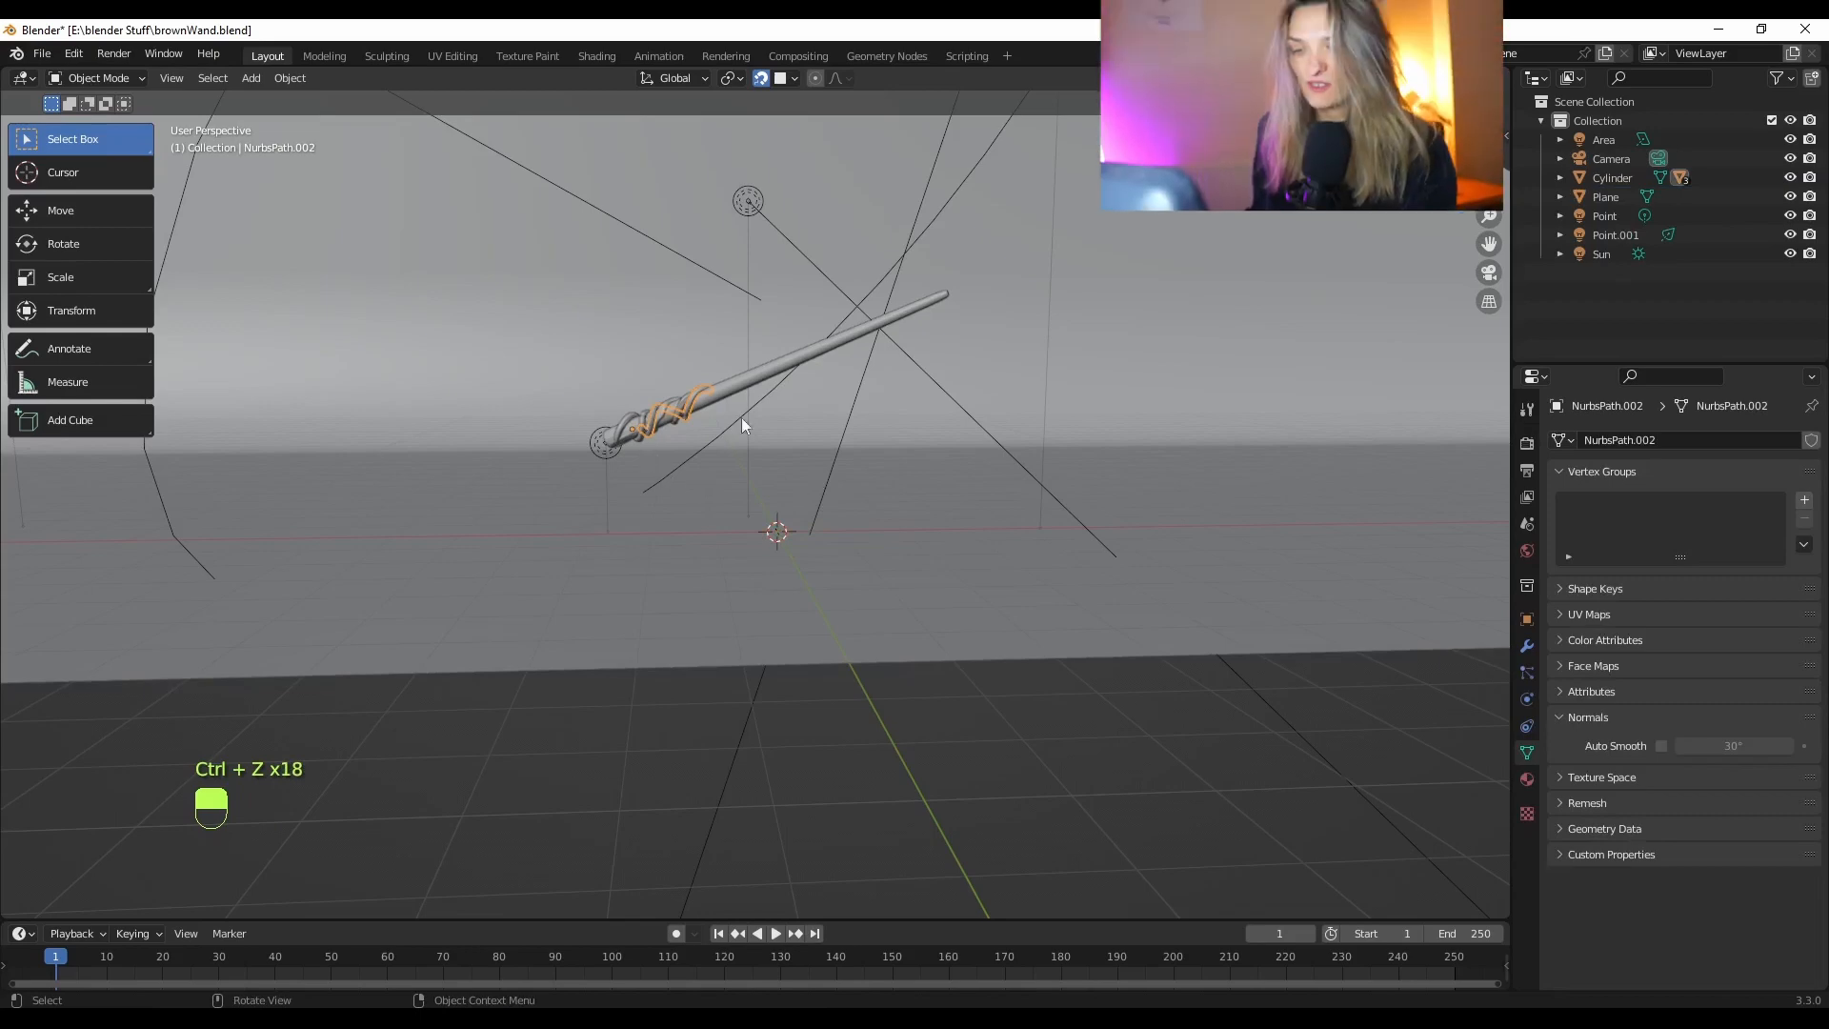
# Select the wand cylinder in brownWand.blend and examine the wand and its handle spirals up close and within the whole scene
pyautogui.click(846, 472)
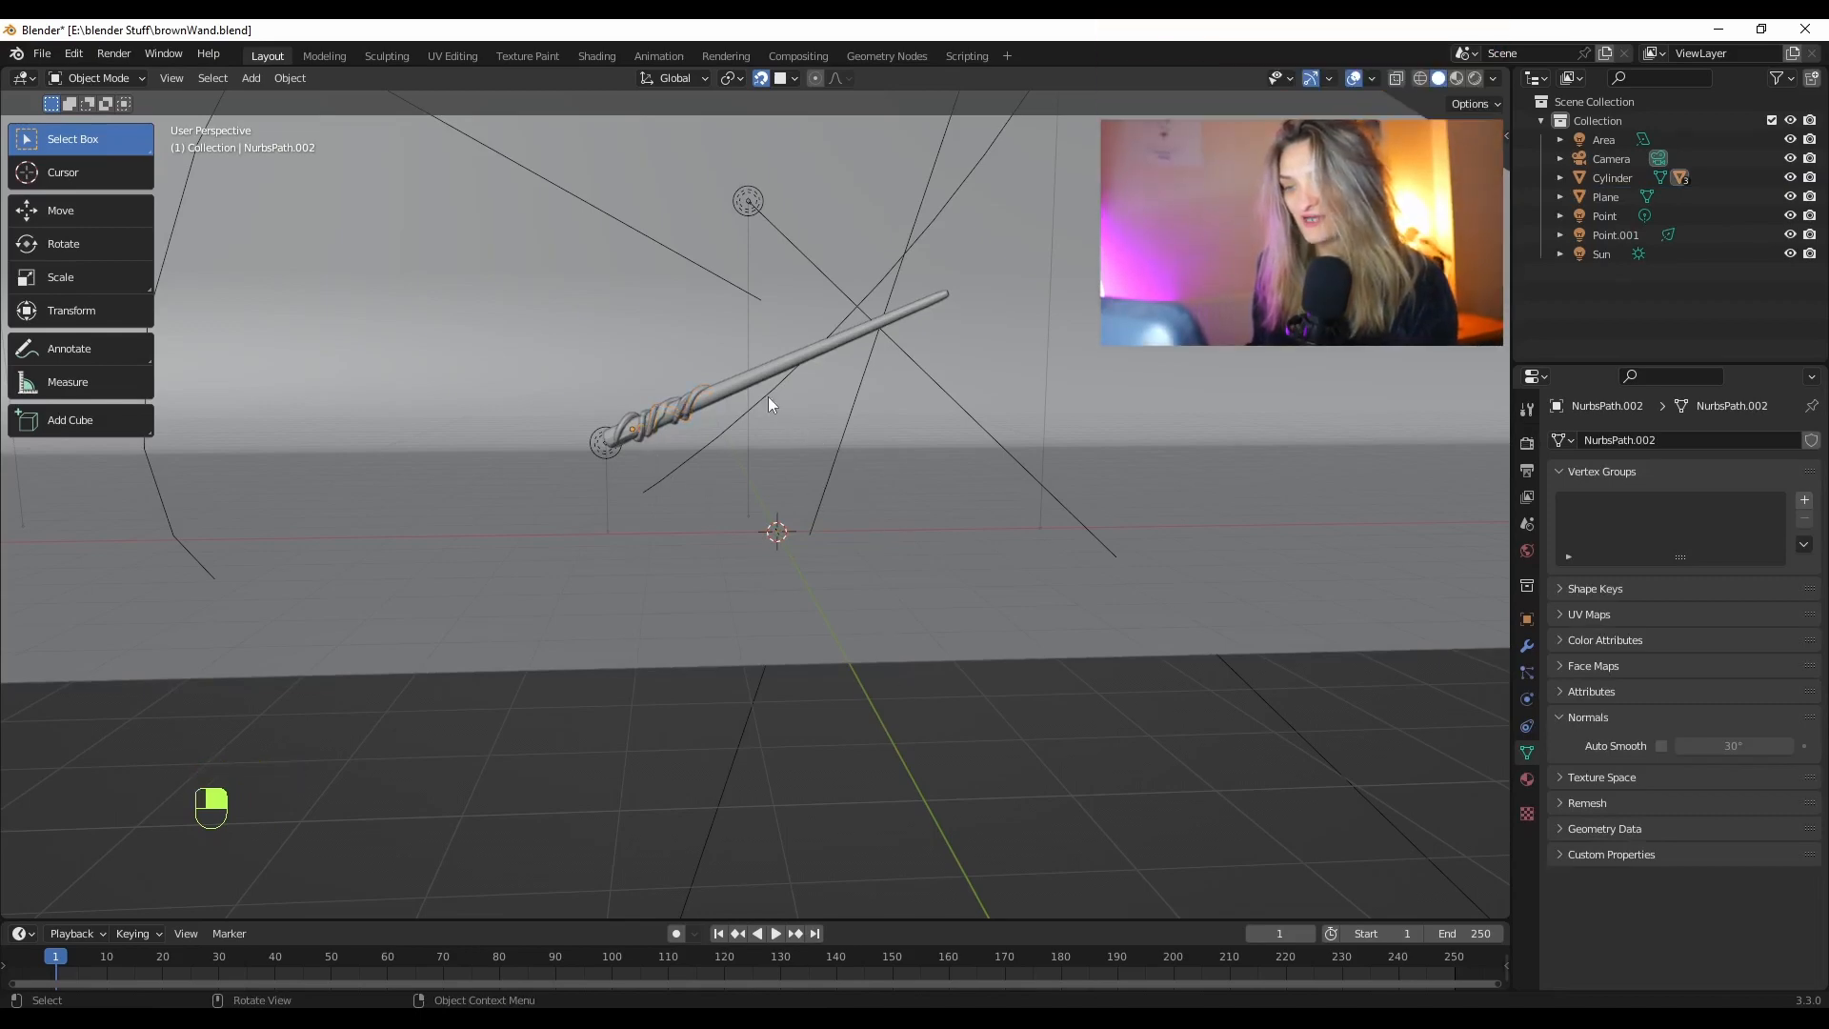
pyautogui.keyDown('shift'); pyautogui.moveTo(769, 397); pyautogui.dragTo(774, 436, button='middle'); pyautogui.keyUp('shift')
pyautogui.click(802, 459)
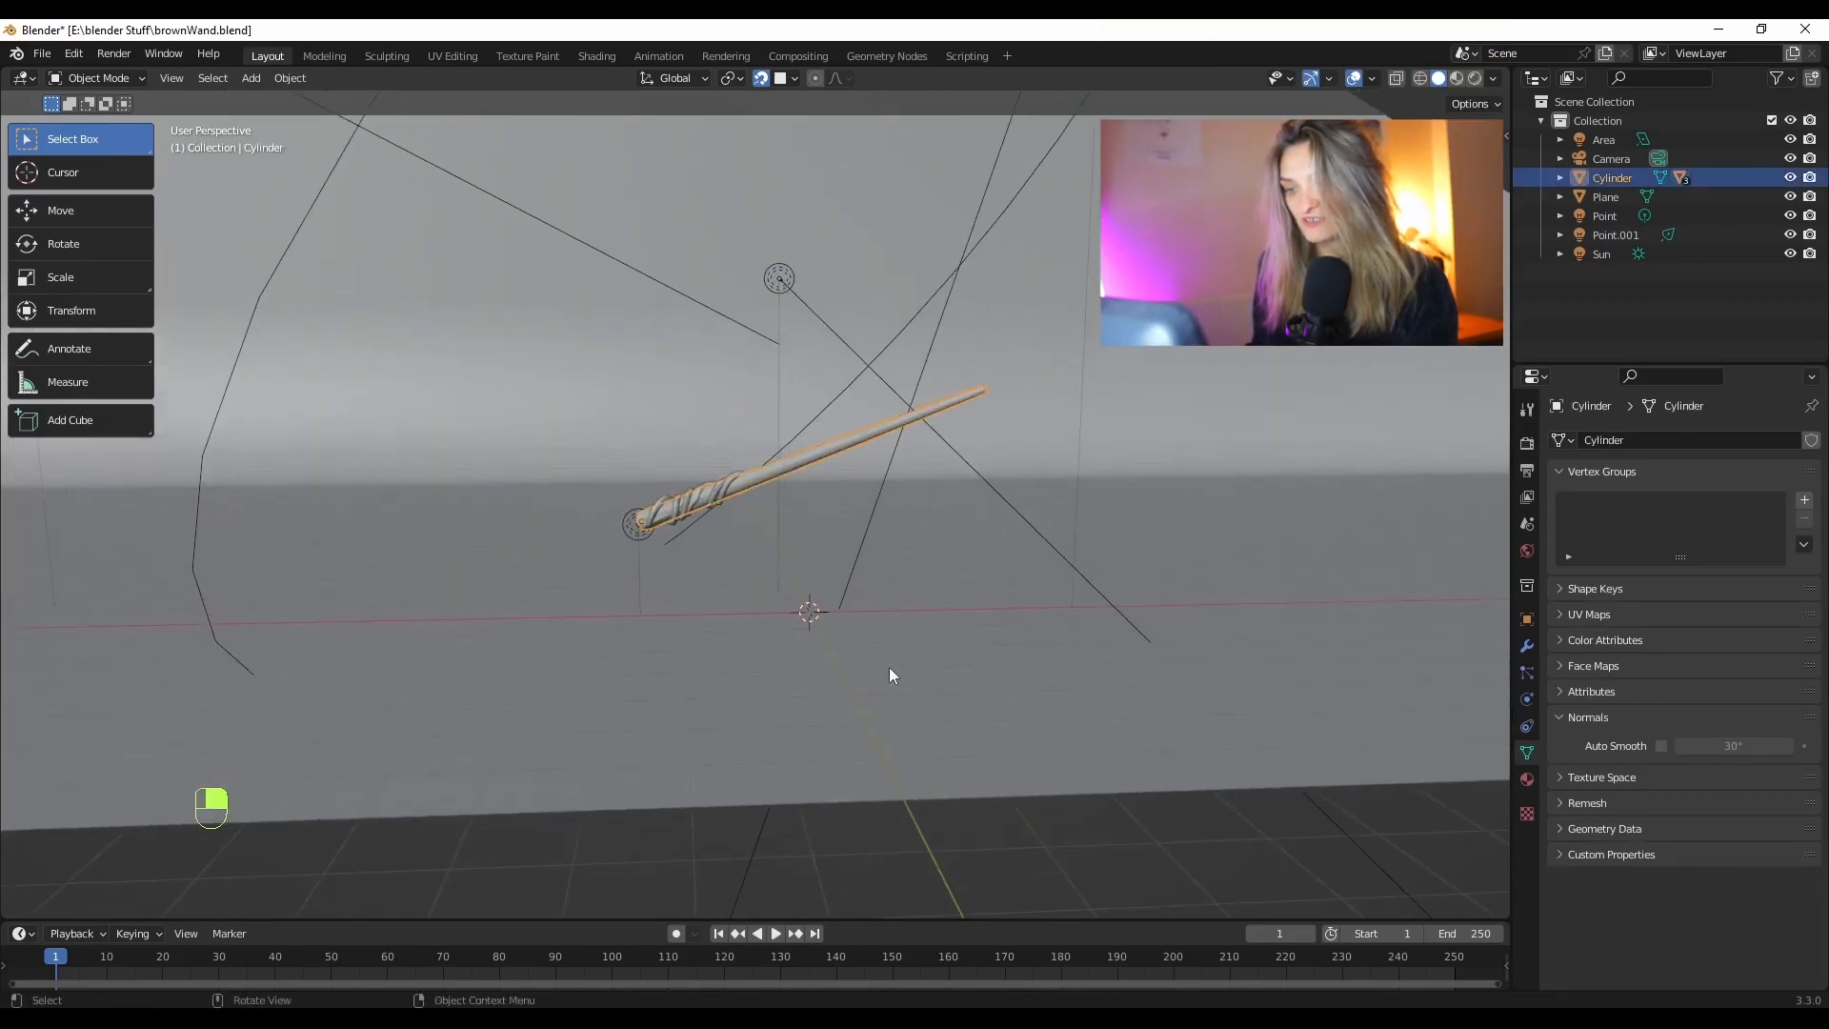
pyautogui.scroll(8, 678, 500)
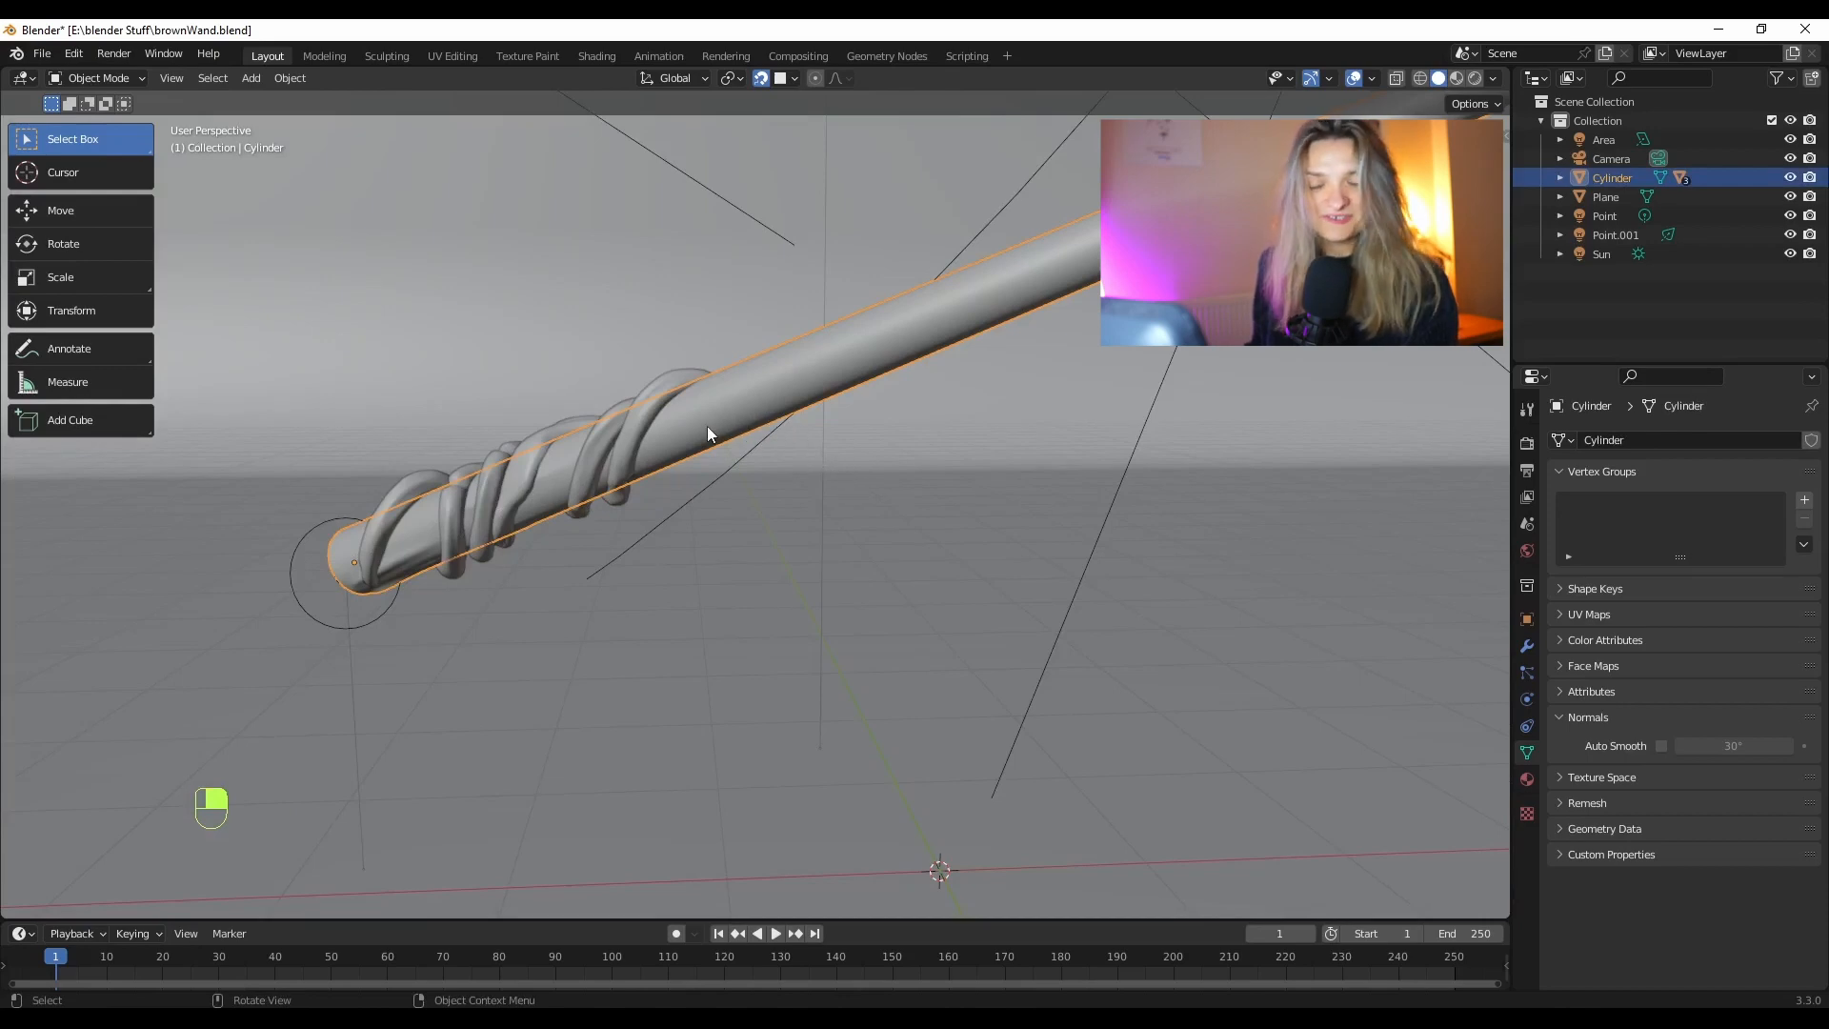
pyautogui.scroll(-8, 712, 427)
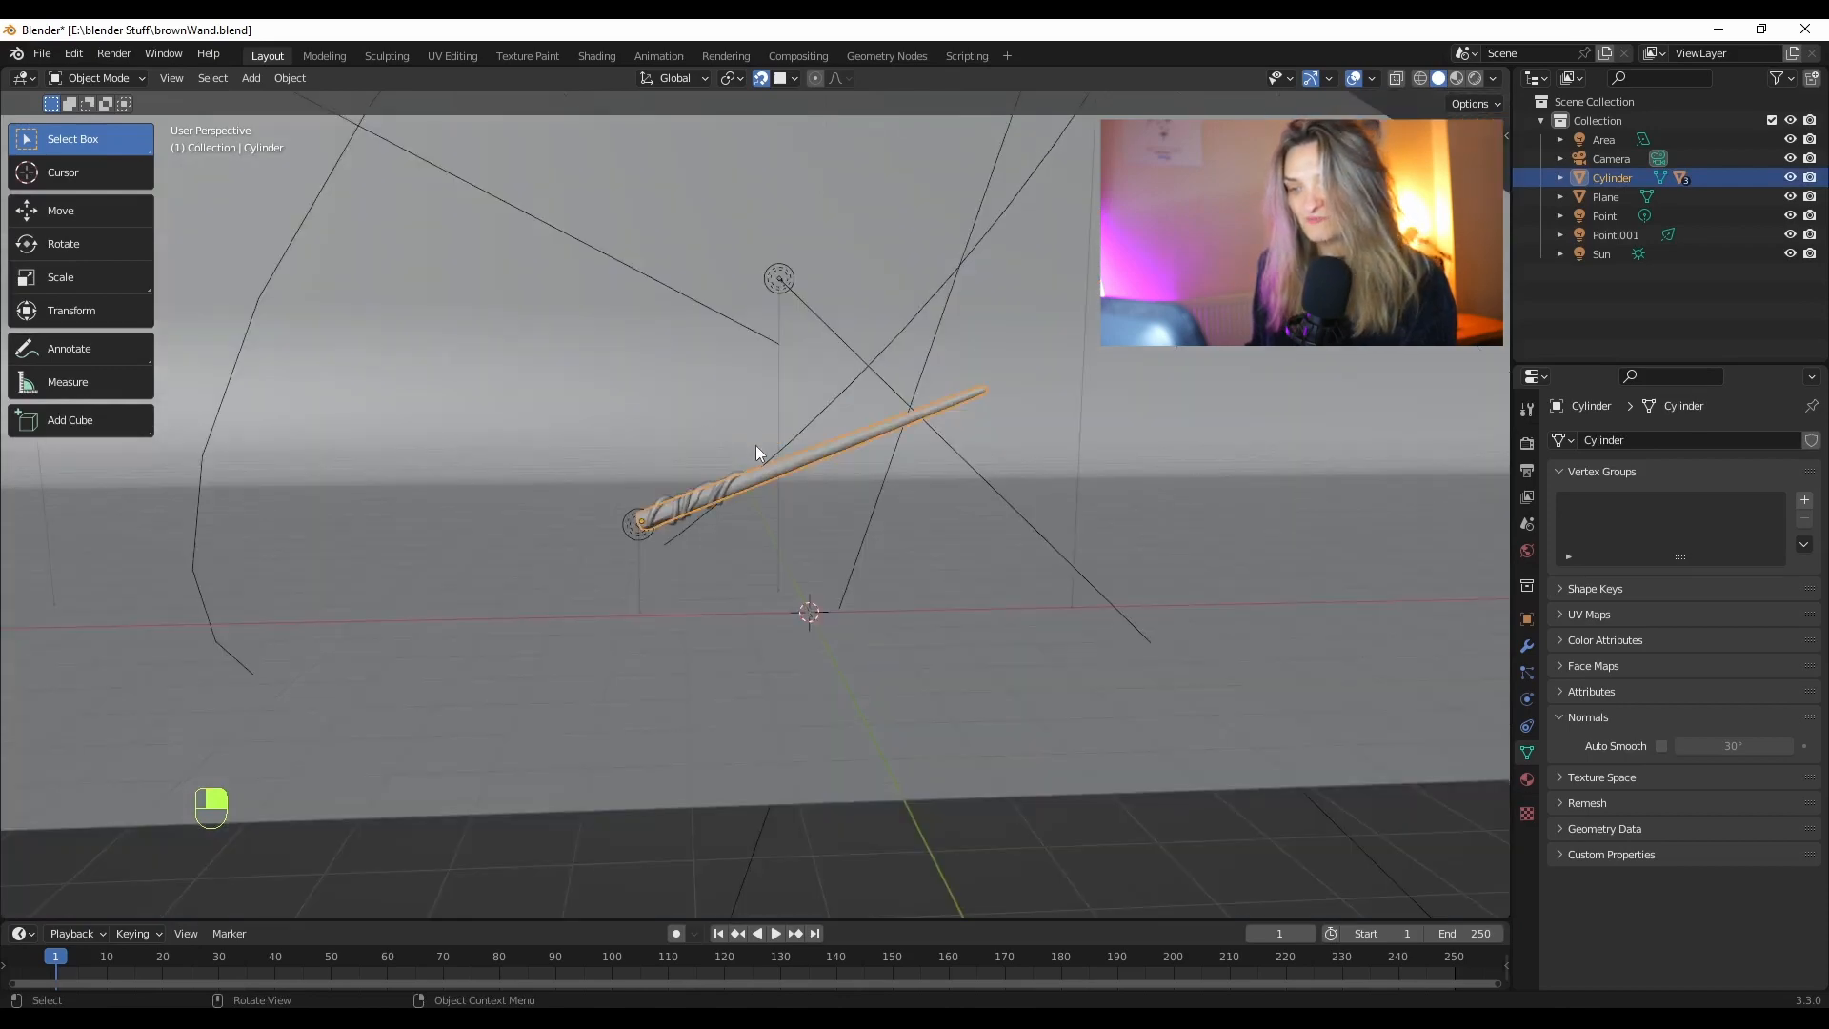
pyautogui.moveTo(940, 496); pyautogui.dragTo(935, 515, button='middle')
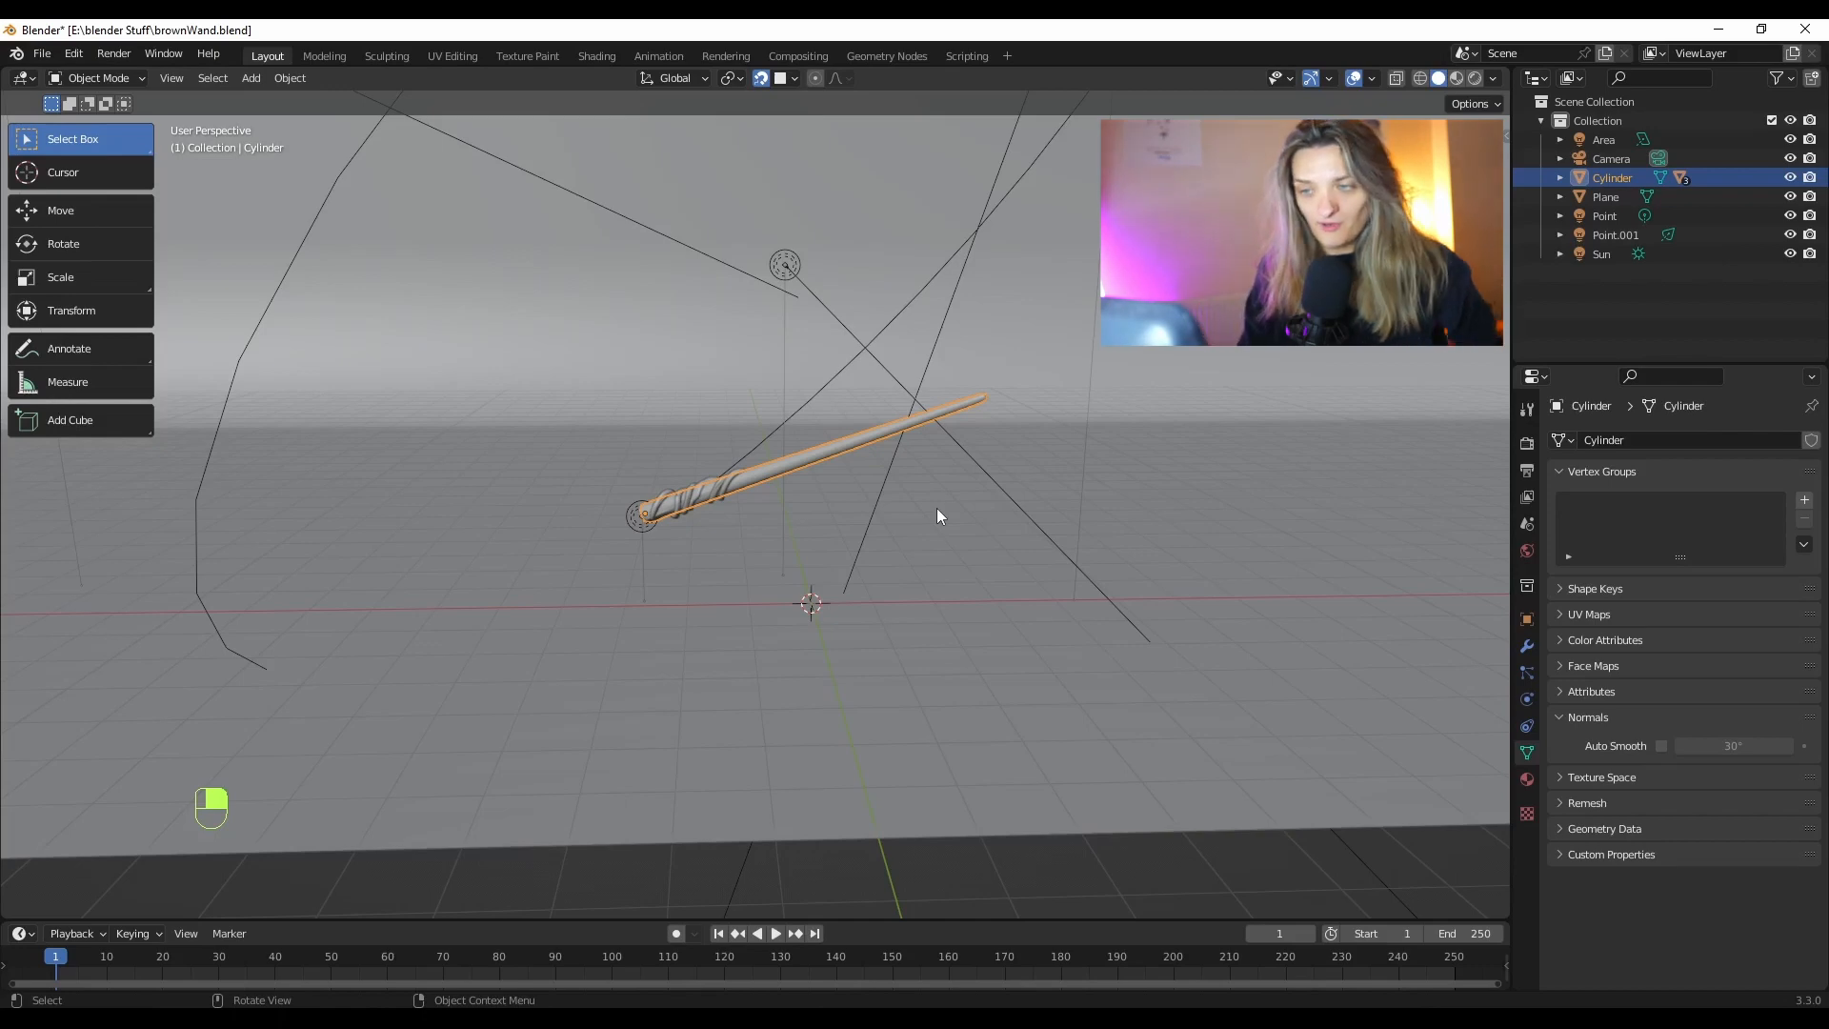
pyautogui.moveTo(1054, 408); pyautogui.dragTo(1180, 473, button='middle')
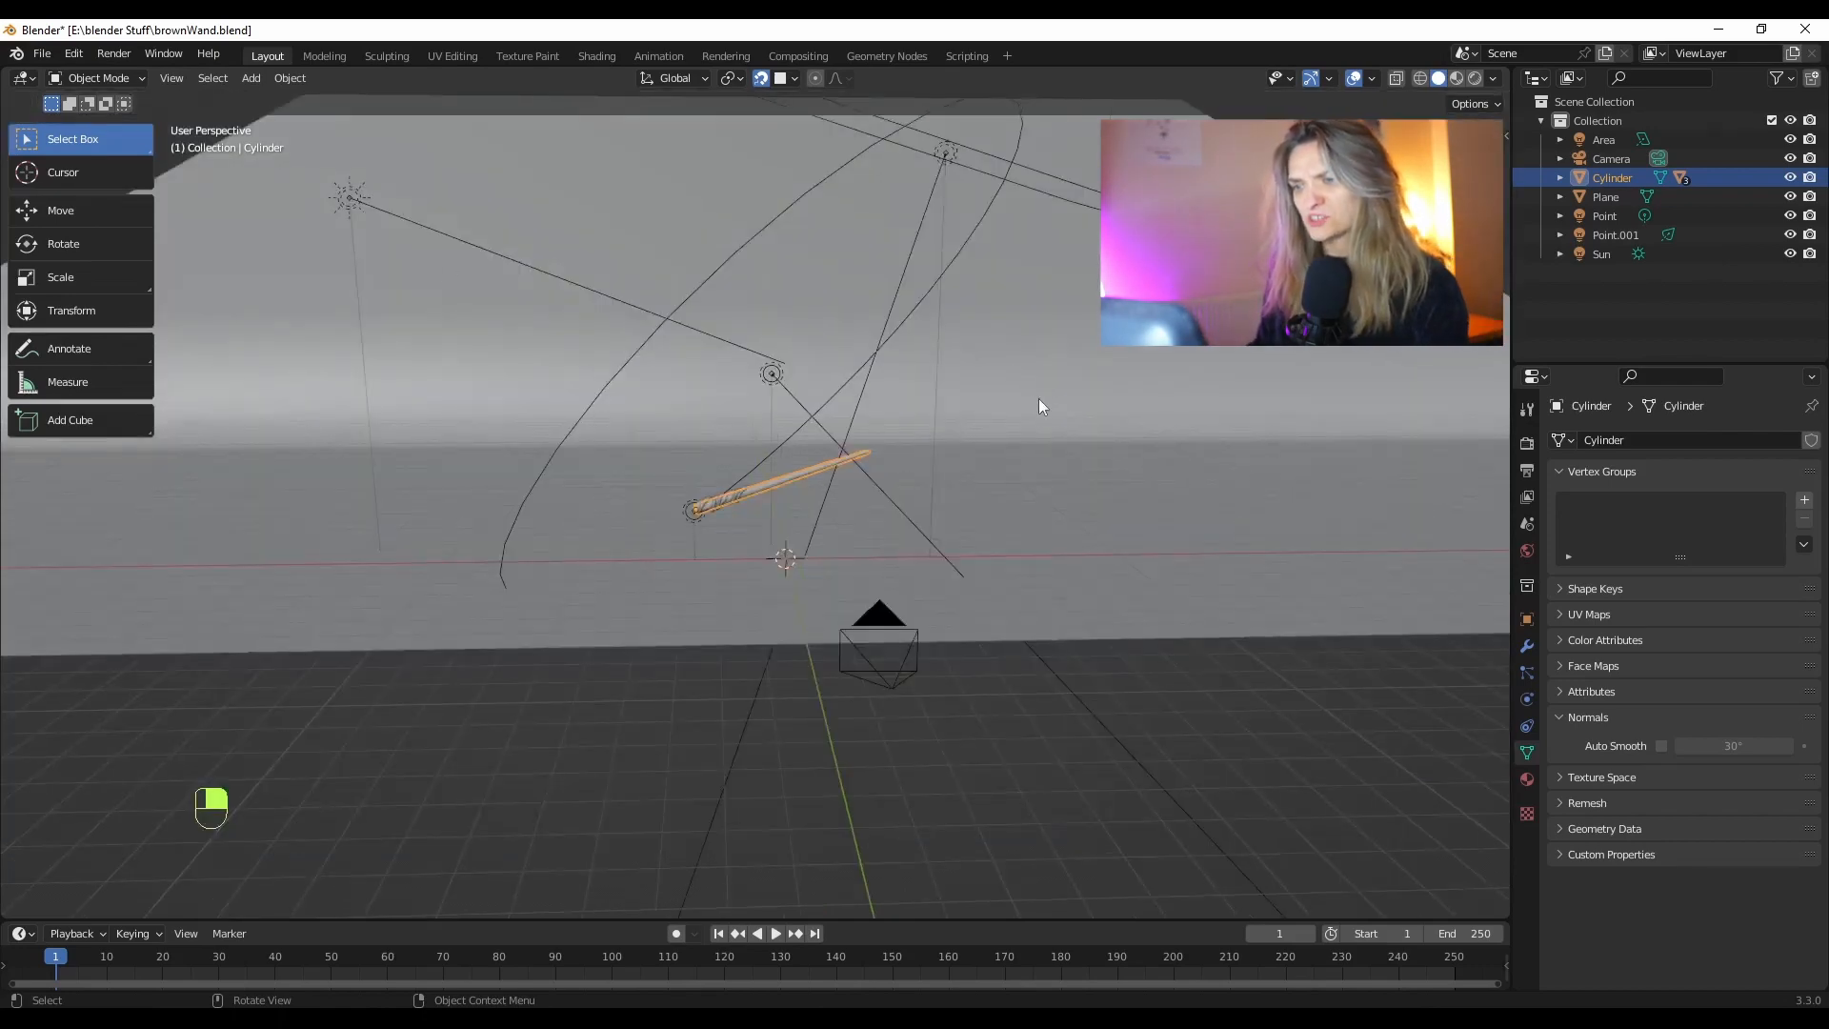
pyautogui.keyDown('shift'); pyautogui.moveTo(1032, 416); pyautogui.dragTo(1040, 449, button='middle'); pyautogui.keyUp('shift')
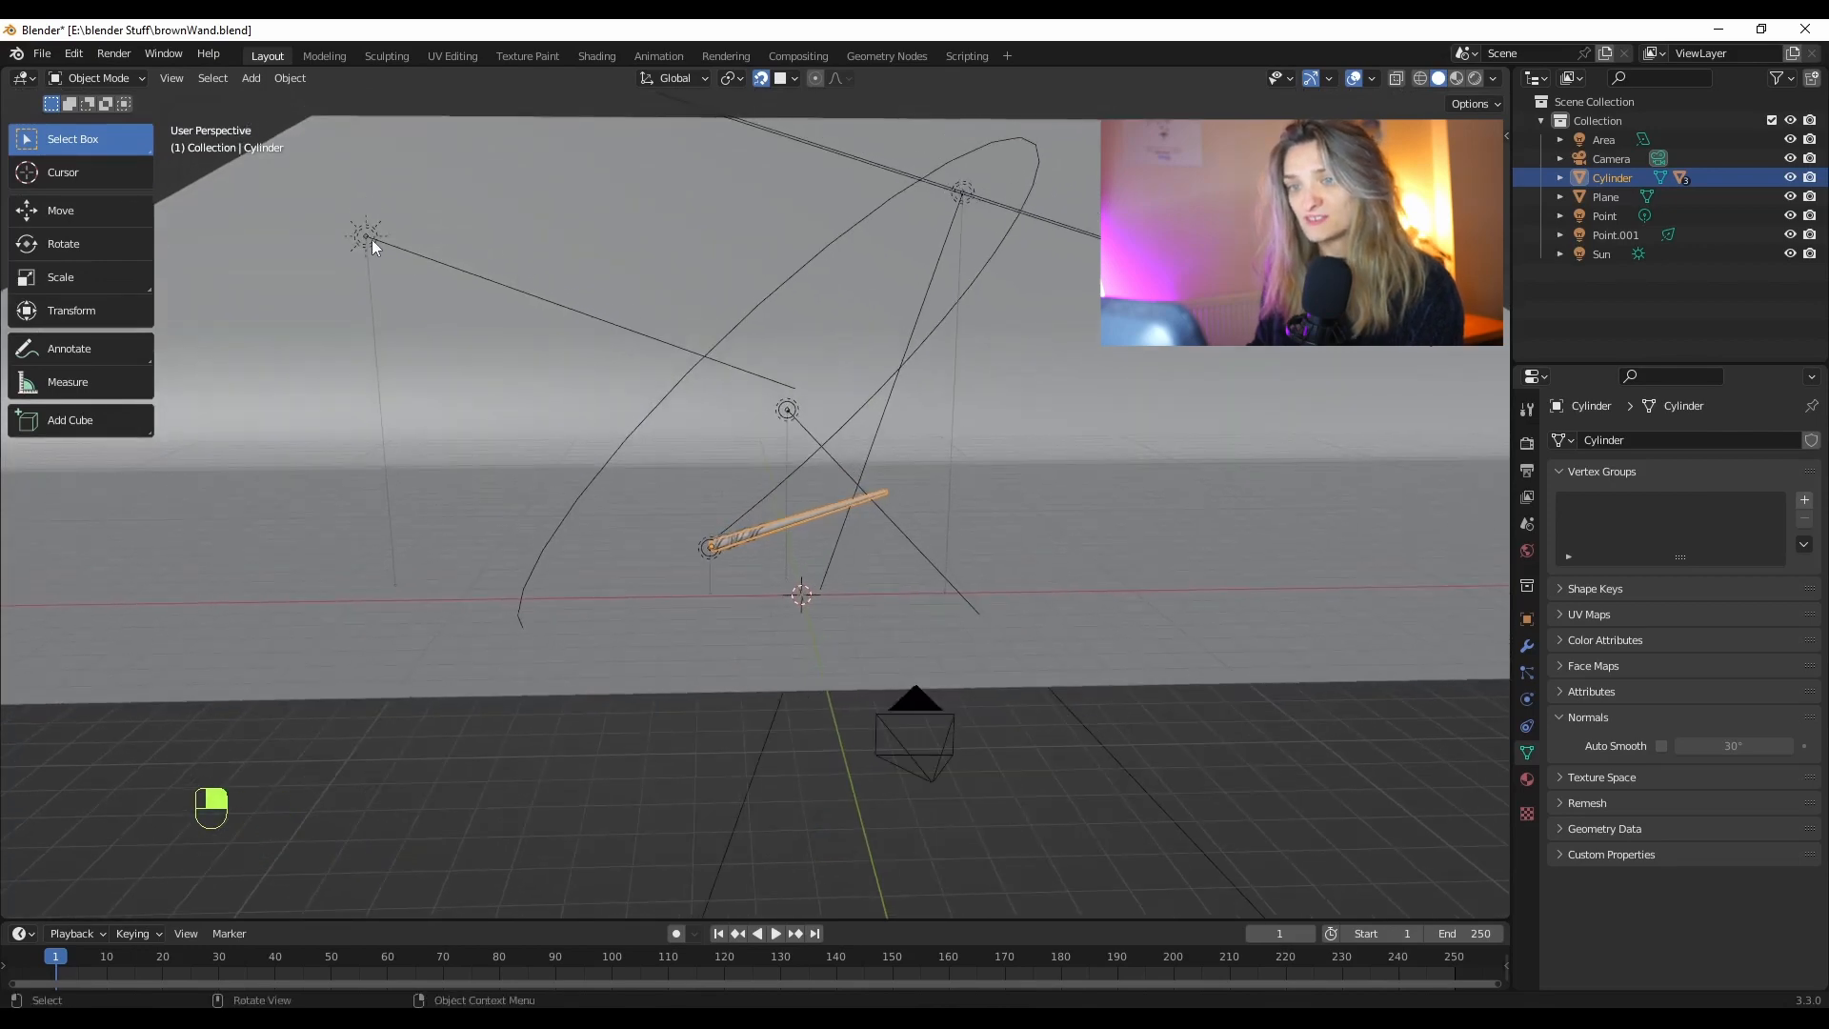
# Inspect the scene setup by selecting the sun, area, spot and green point lights in turn, followed by the curved backdrop plane
pyautogui.click(367, 236)
pyautogui.moveTo(1056, 240); pyautogui.dragTo(1073, 232, button='middle')
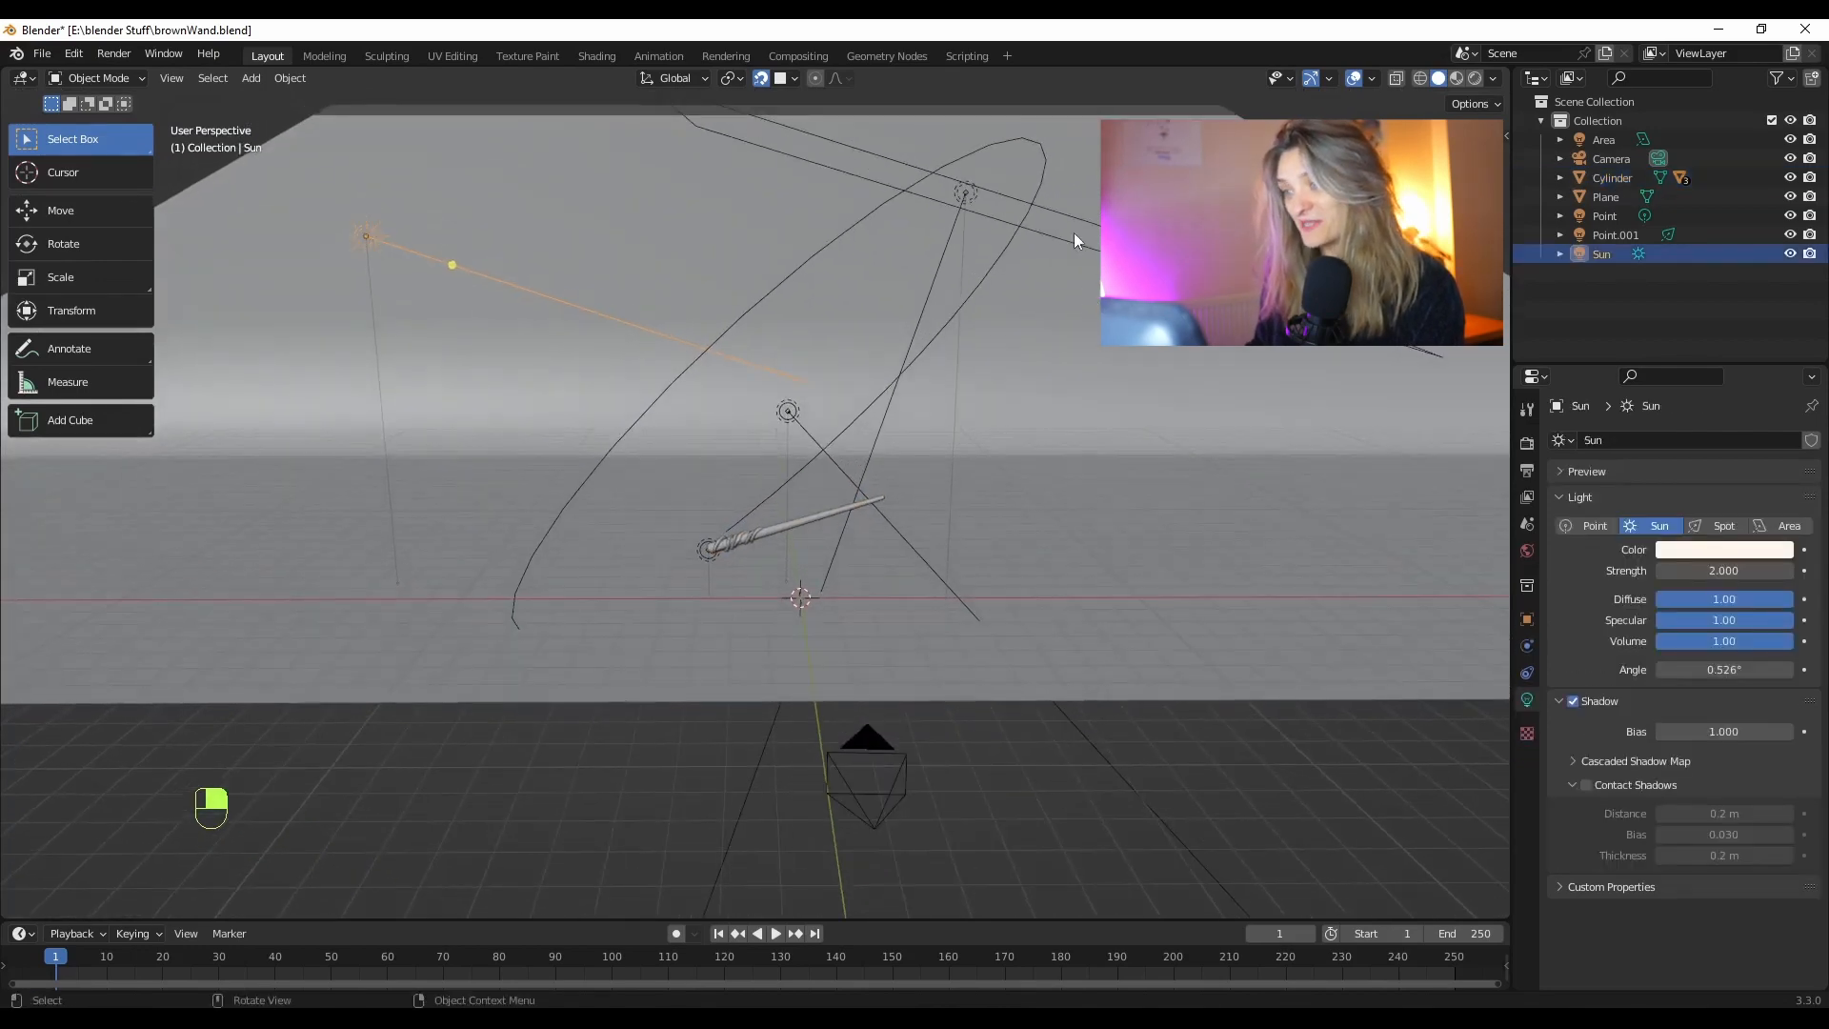
pyautogui.click(1067, 226)
pyautogui.click(971, 191)
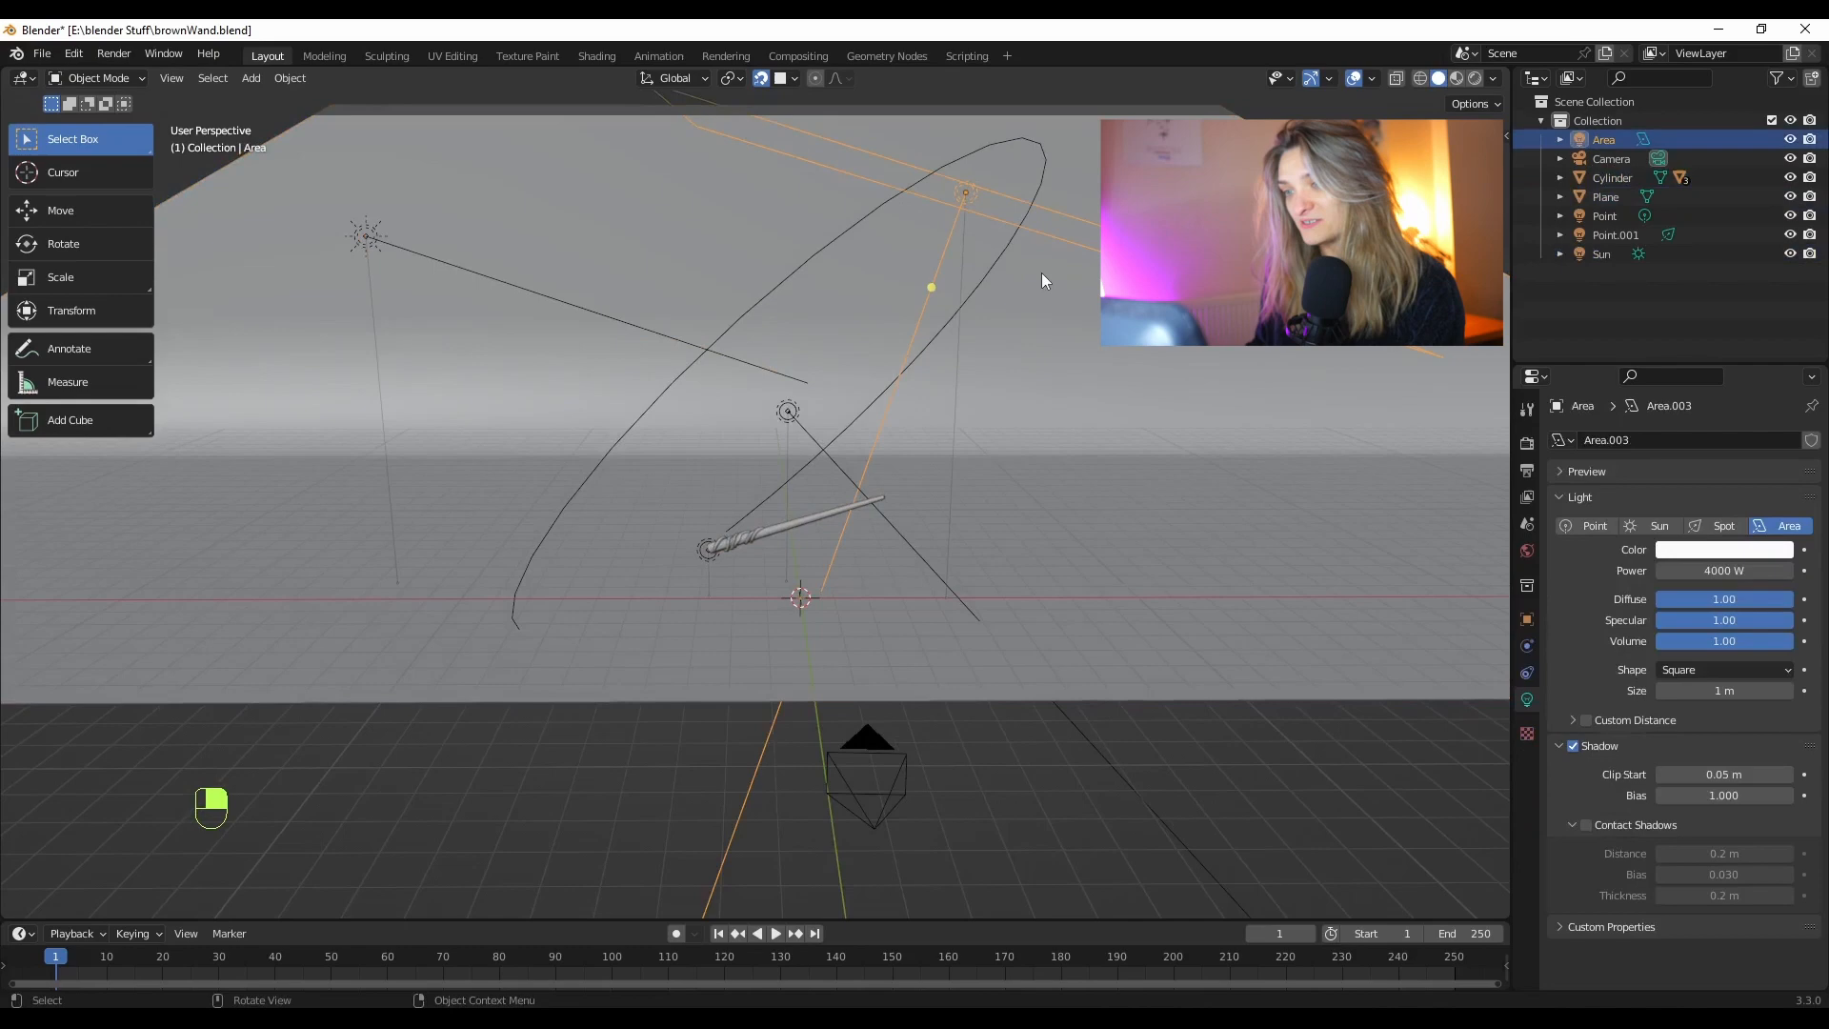
pyautogui.click(792, 413)
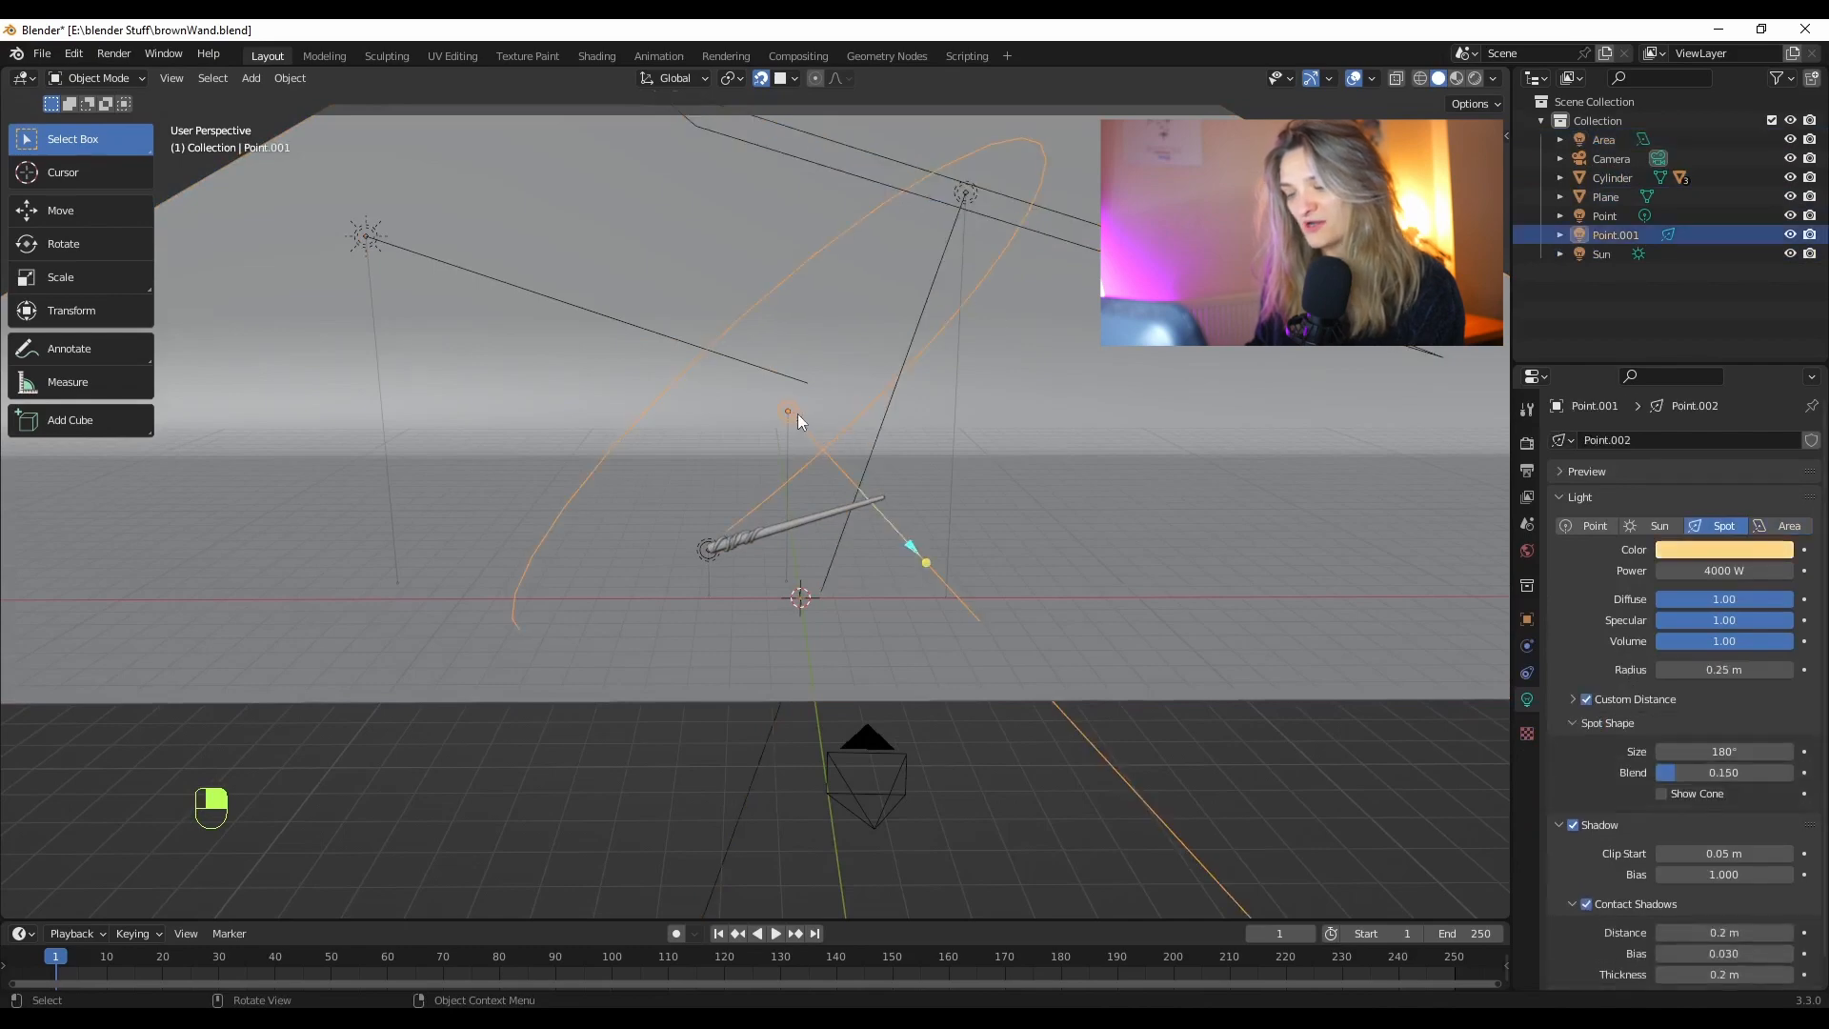
pyautogui.click(706, 557)
pyautogui.click(700, 556)
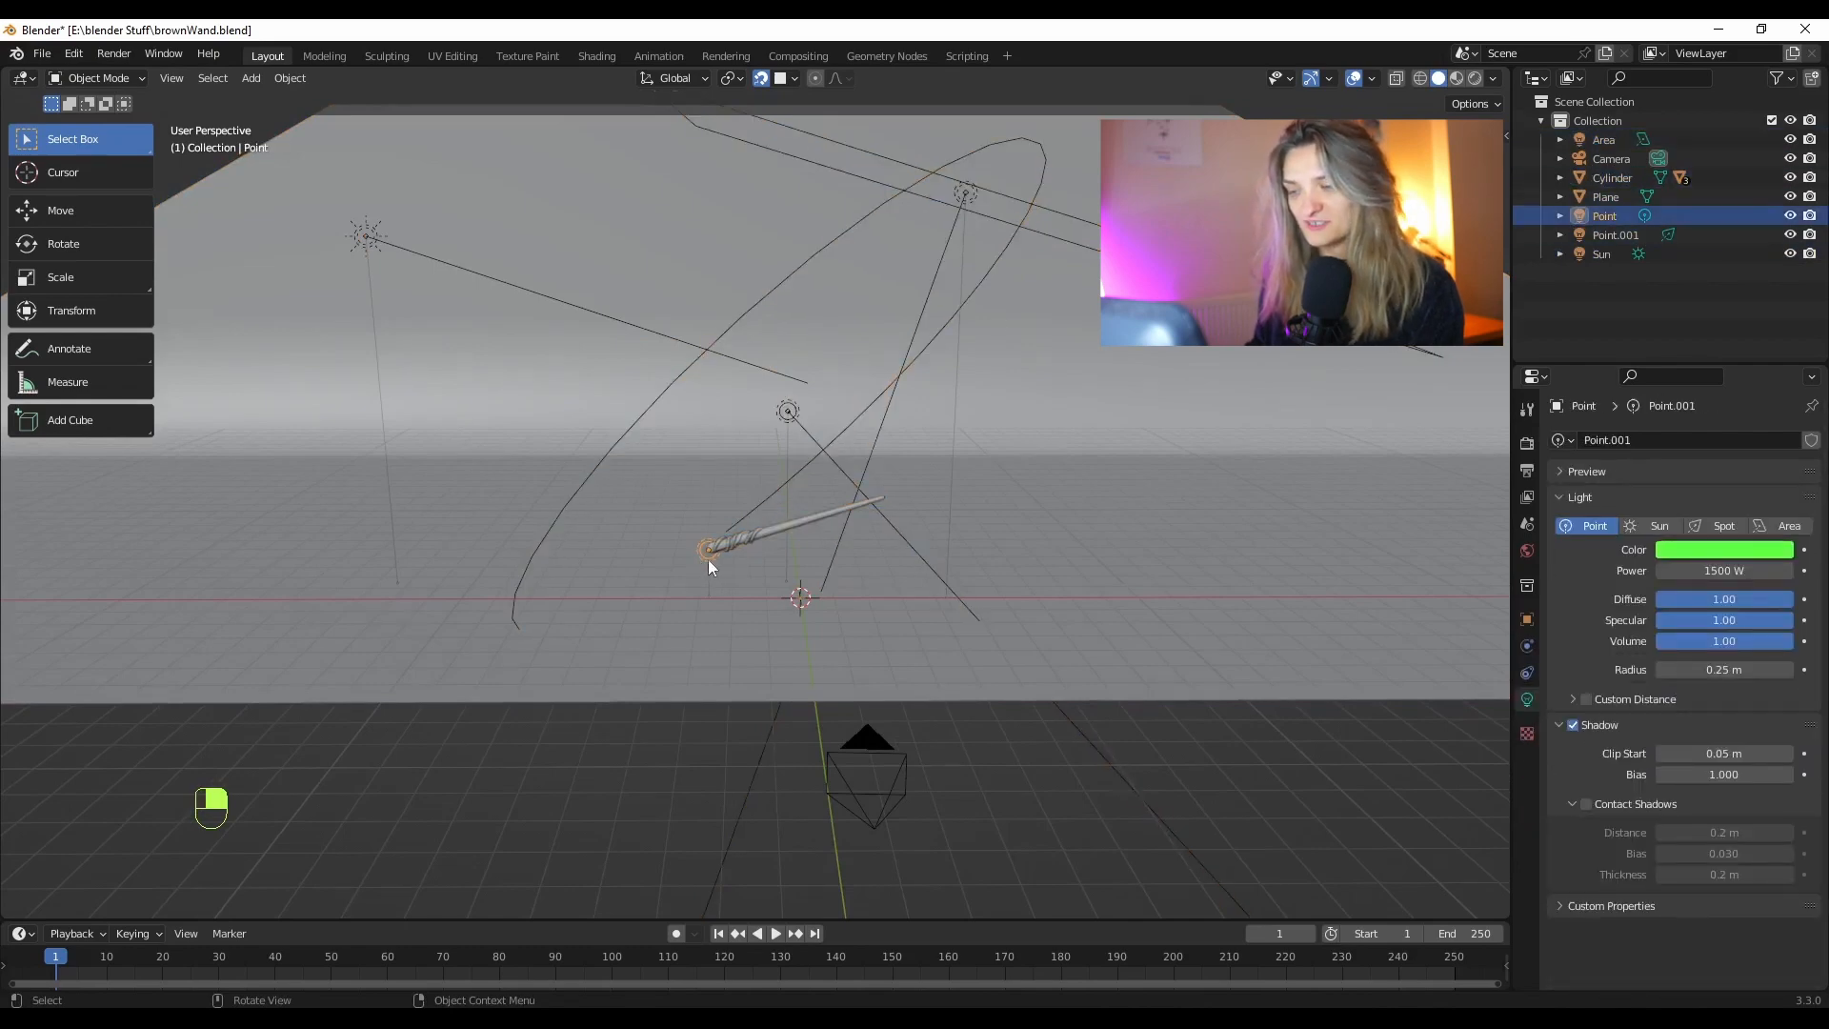
pyautogui.click(1037, 397)
pyautogui.scroll(-3, 998, 386)
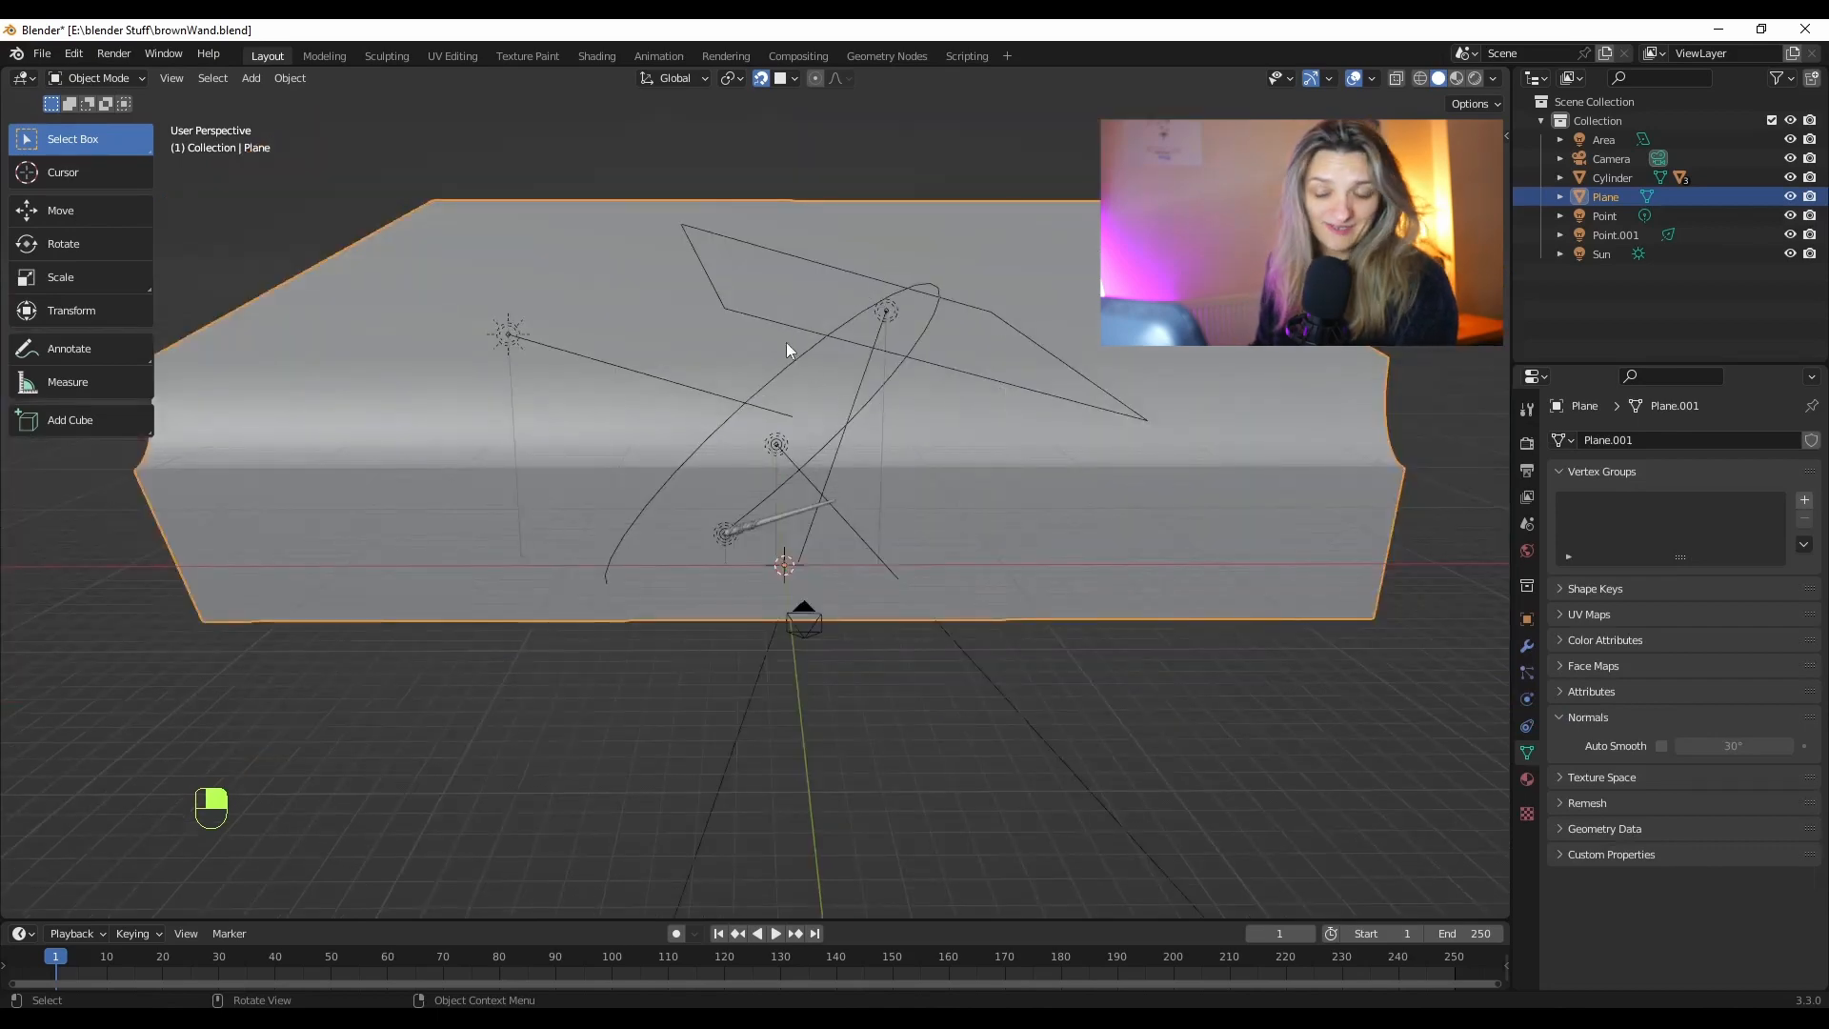
# Switch the viewport to Material Preview shading and examine the wand's wood and spiral materials near the handle
pyautogui.scroll(2, 861, 420)
pyautogui.keyDown('shift'); pyautogui.moveTo(1089, 425); pyautogui.dragTo(1123, 419, button='middle'); pyautogui.keyUp('shift')
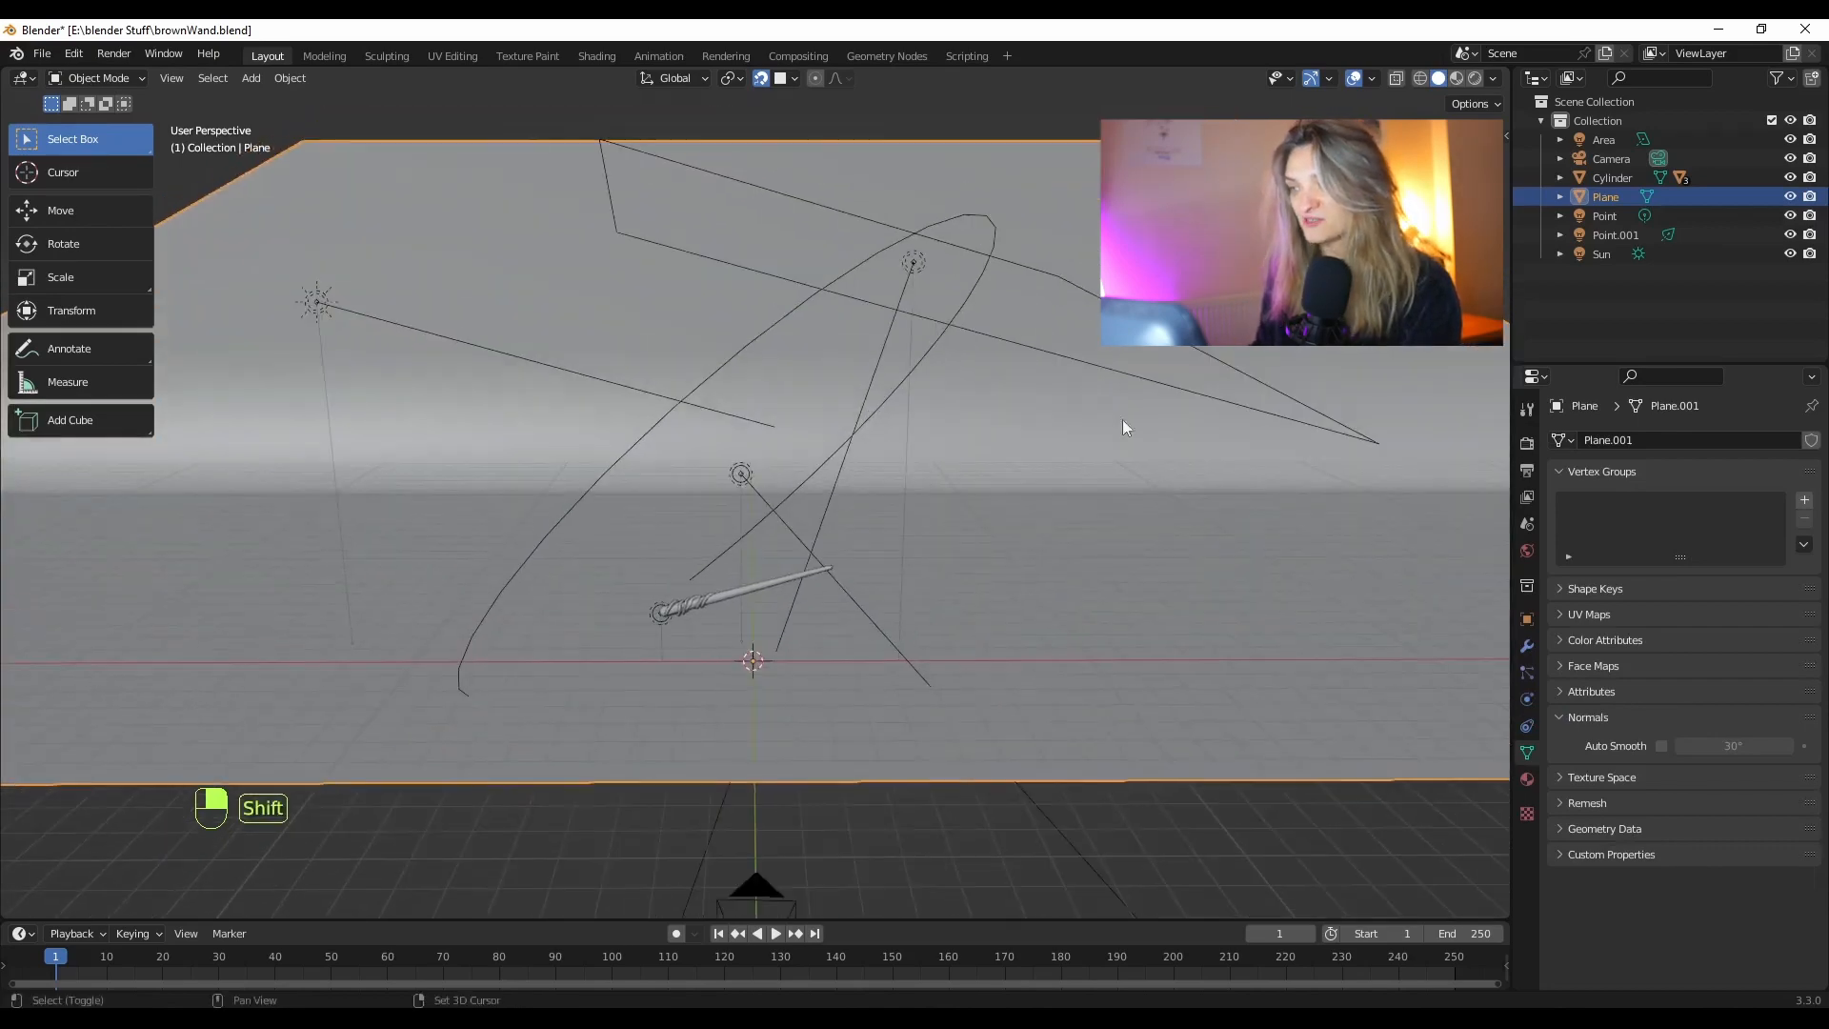
pyautogui.click(1456, 78)
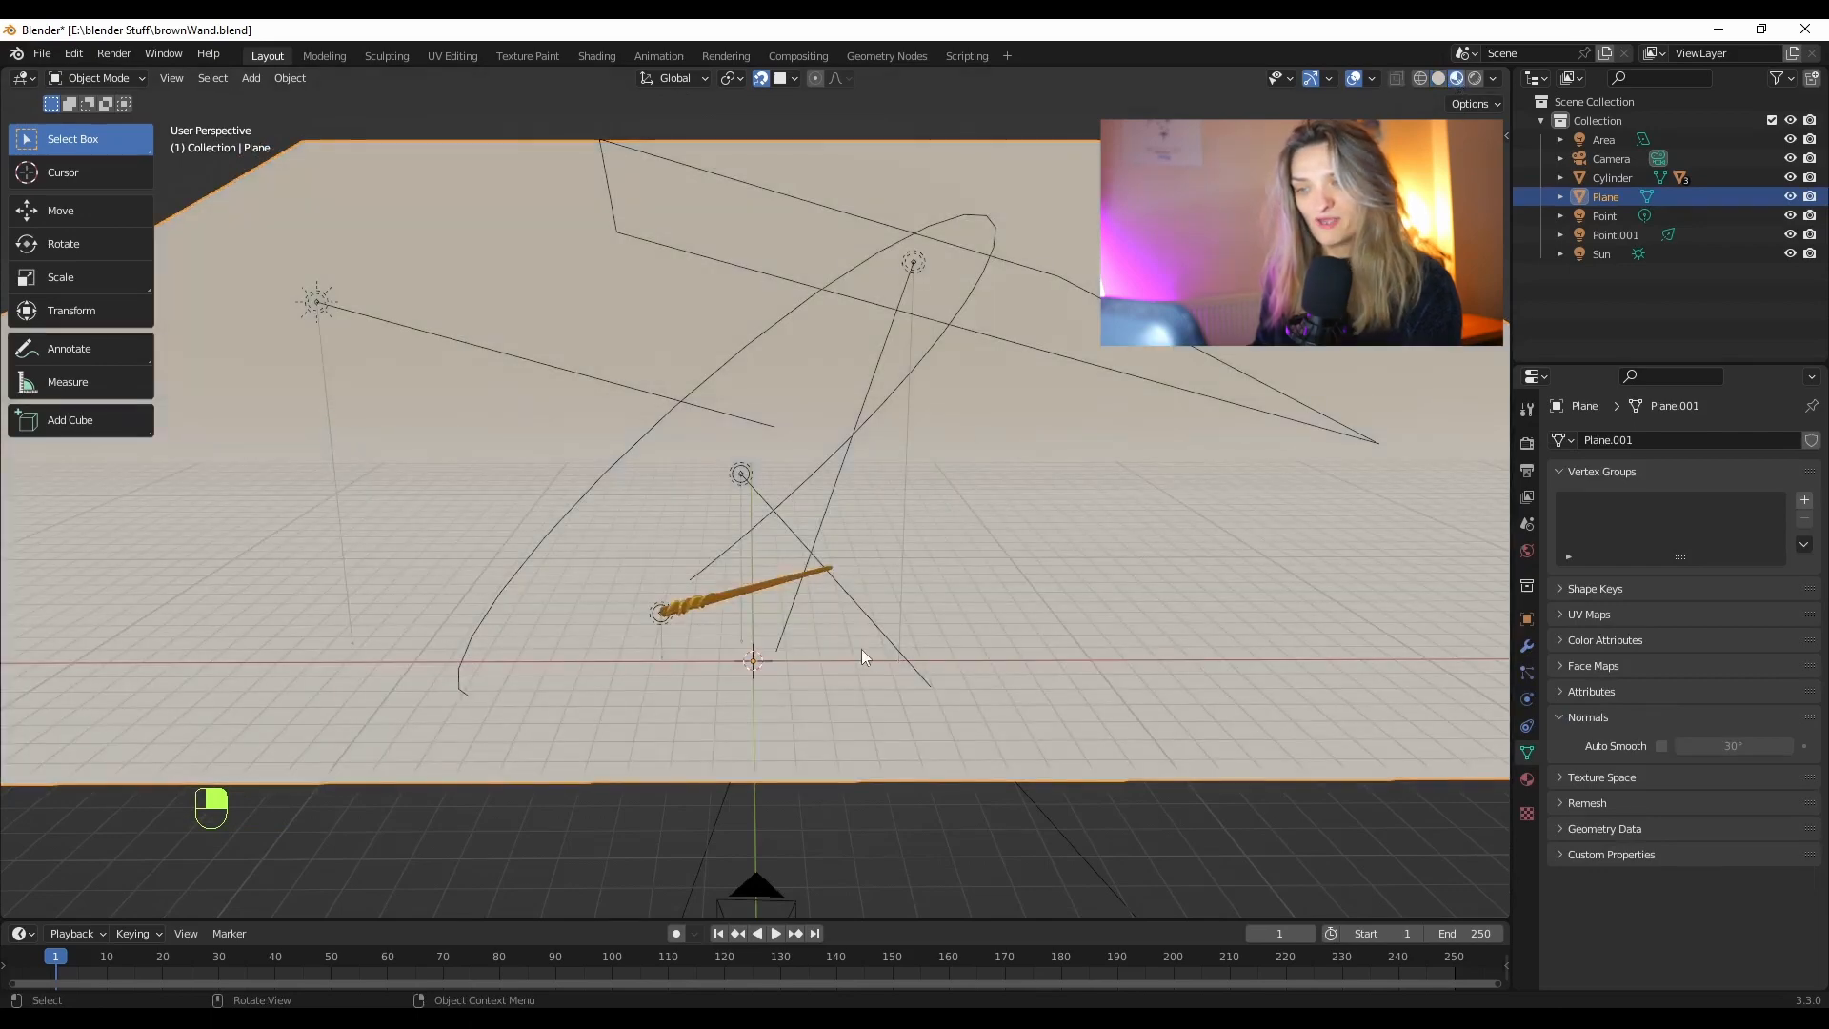
pyautogui.scroll(2, 871, 655)
pyautogui.keyDown('shift'); pyautogui.moveTo(903, 724); pyautogui.dragTo(911, 687, button='middle'); pyautogui.keyUp('shift')
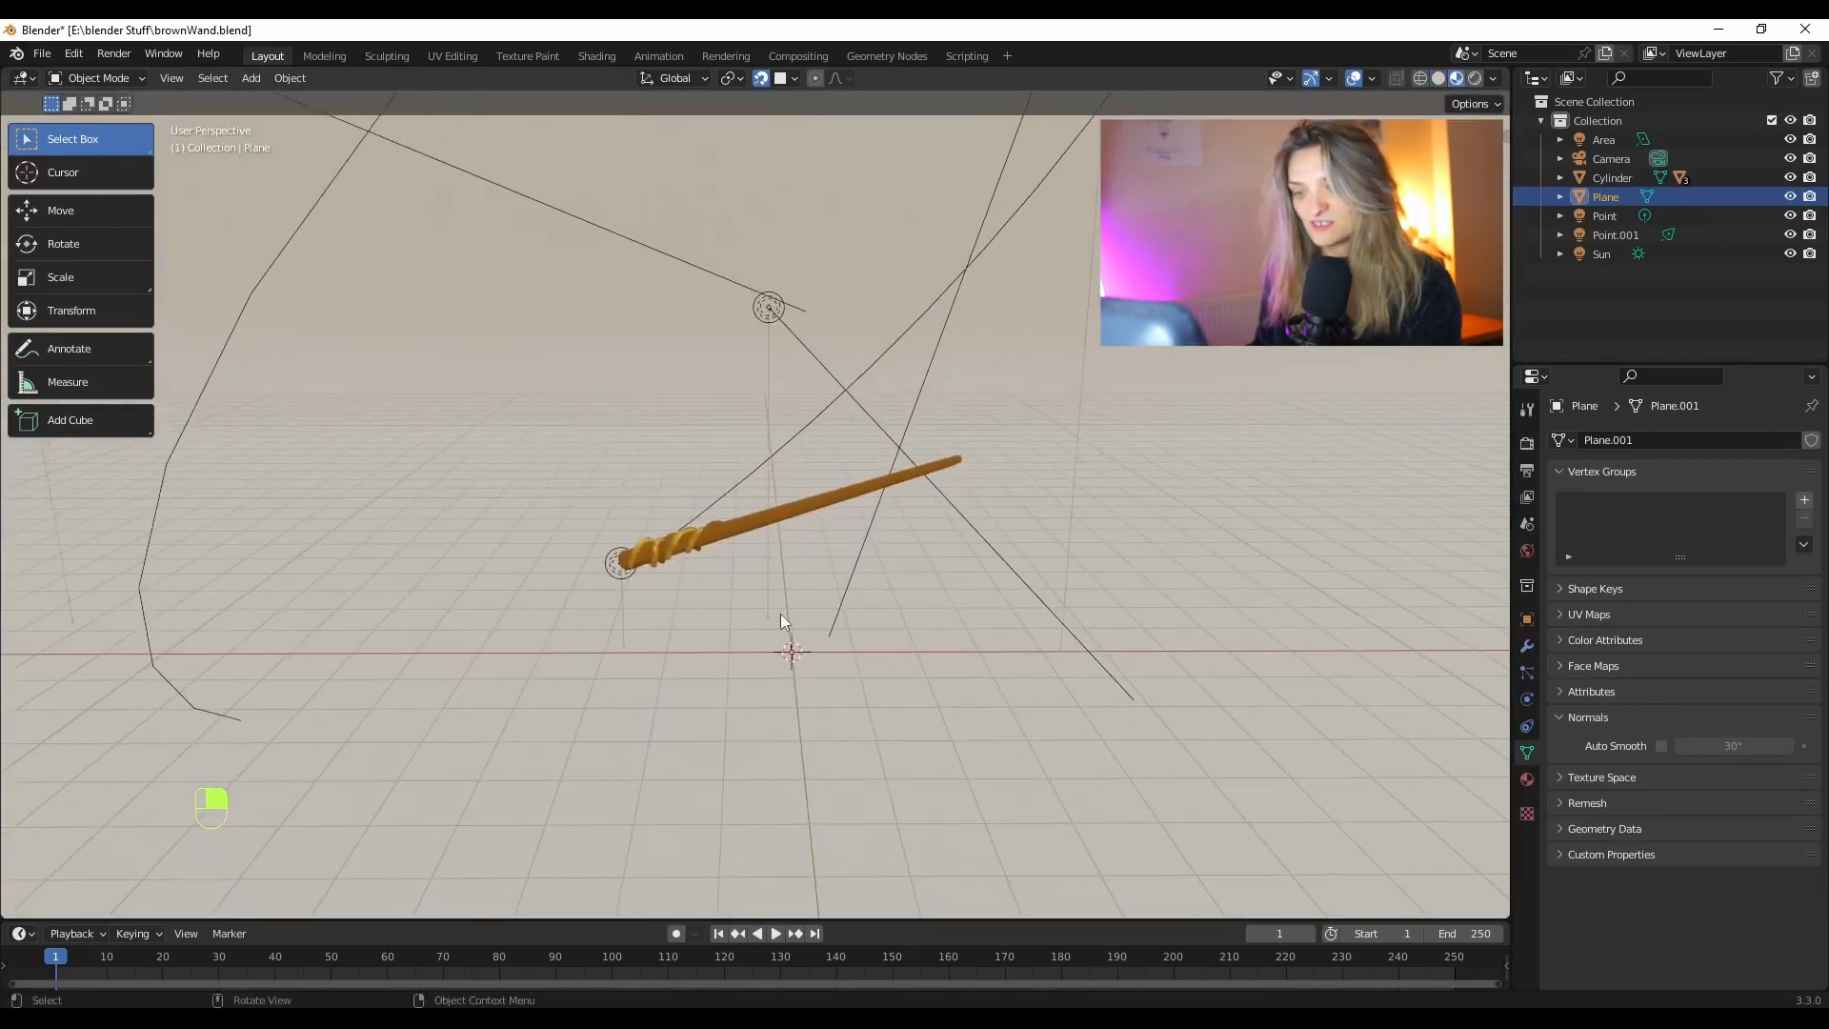
pyautogui.scroll(1, 682, 672)
pyautogui.moveTo(719, 682); pyautogui.dragTo(673, 682, button='middle')
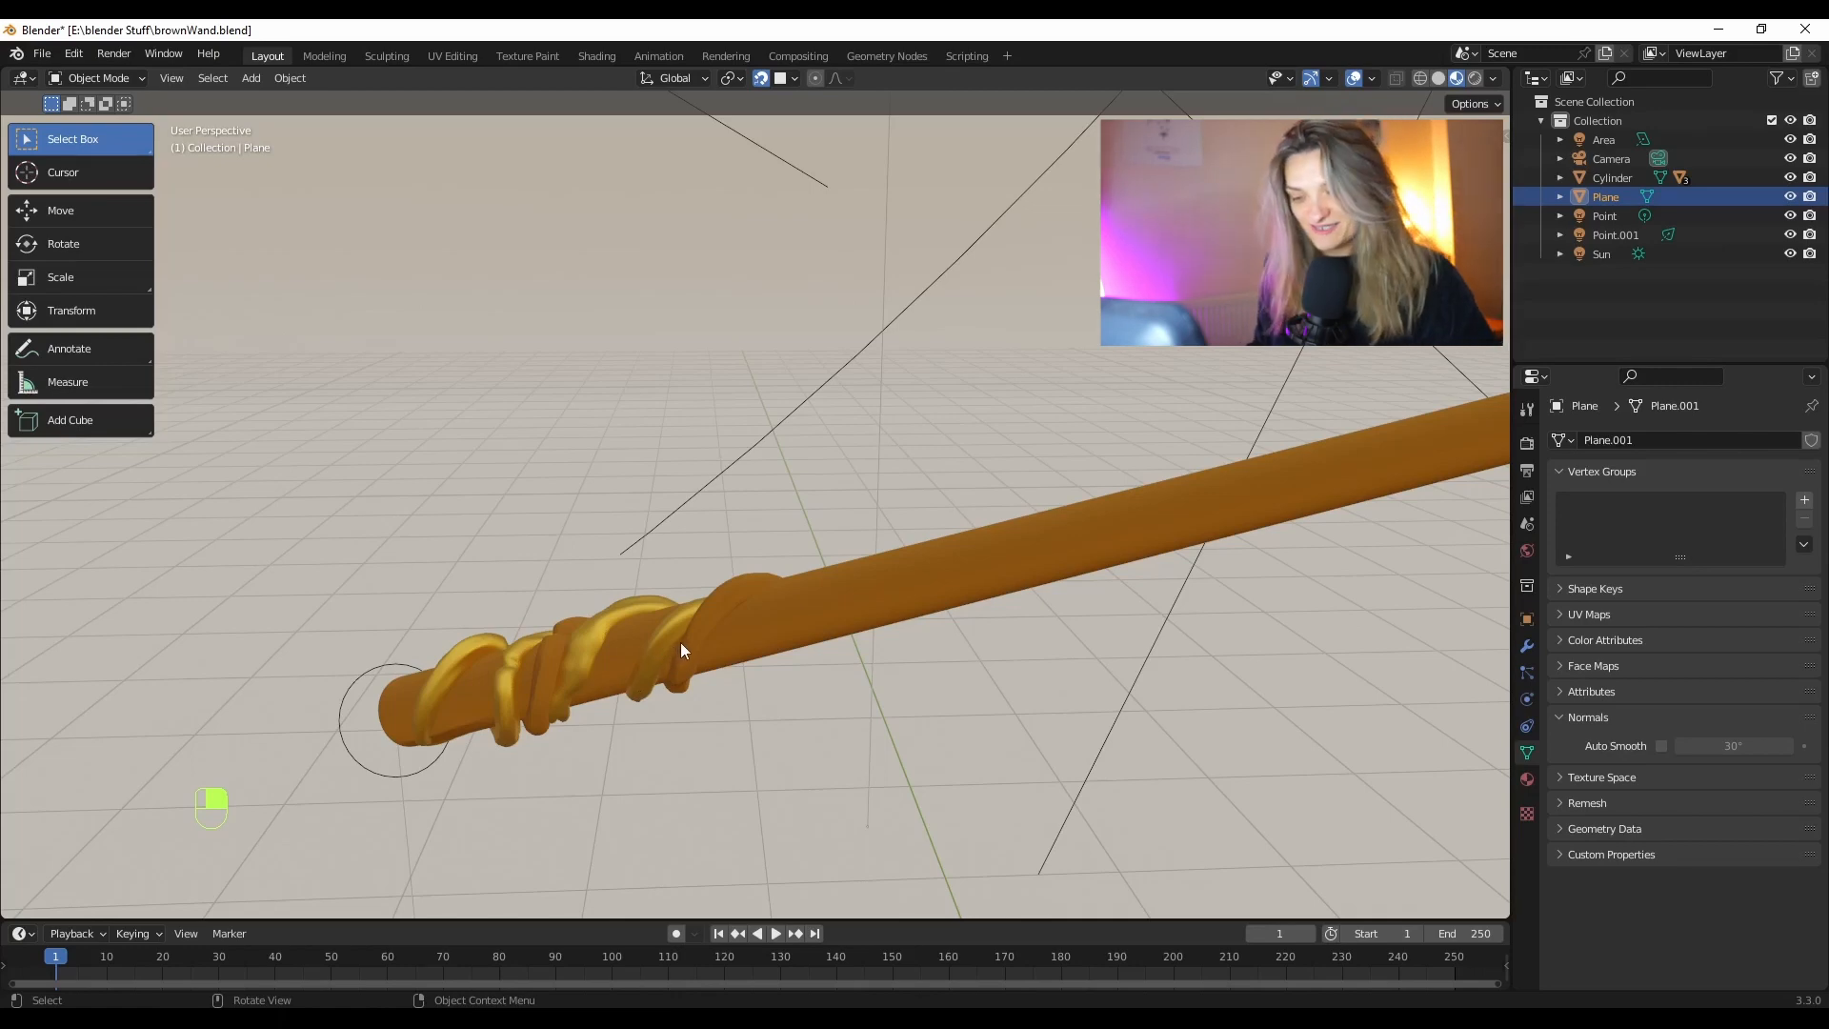
pyautogui.scroll(-6, 684, 645)
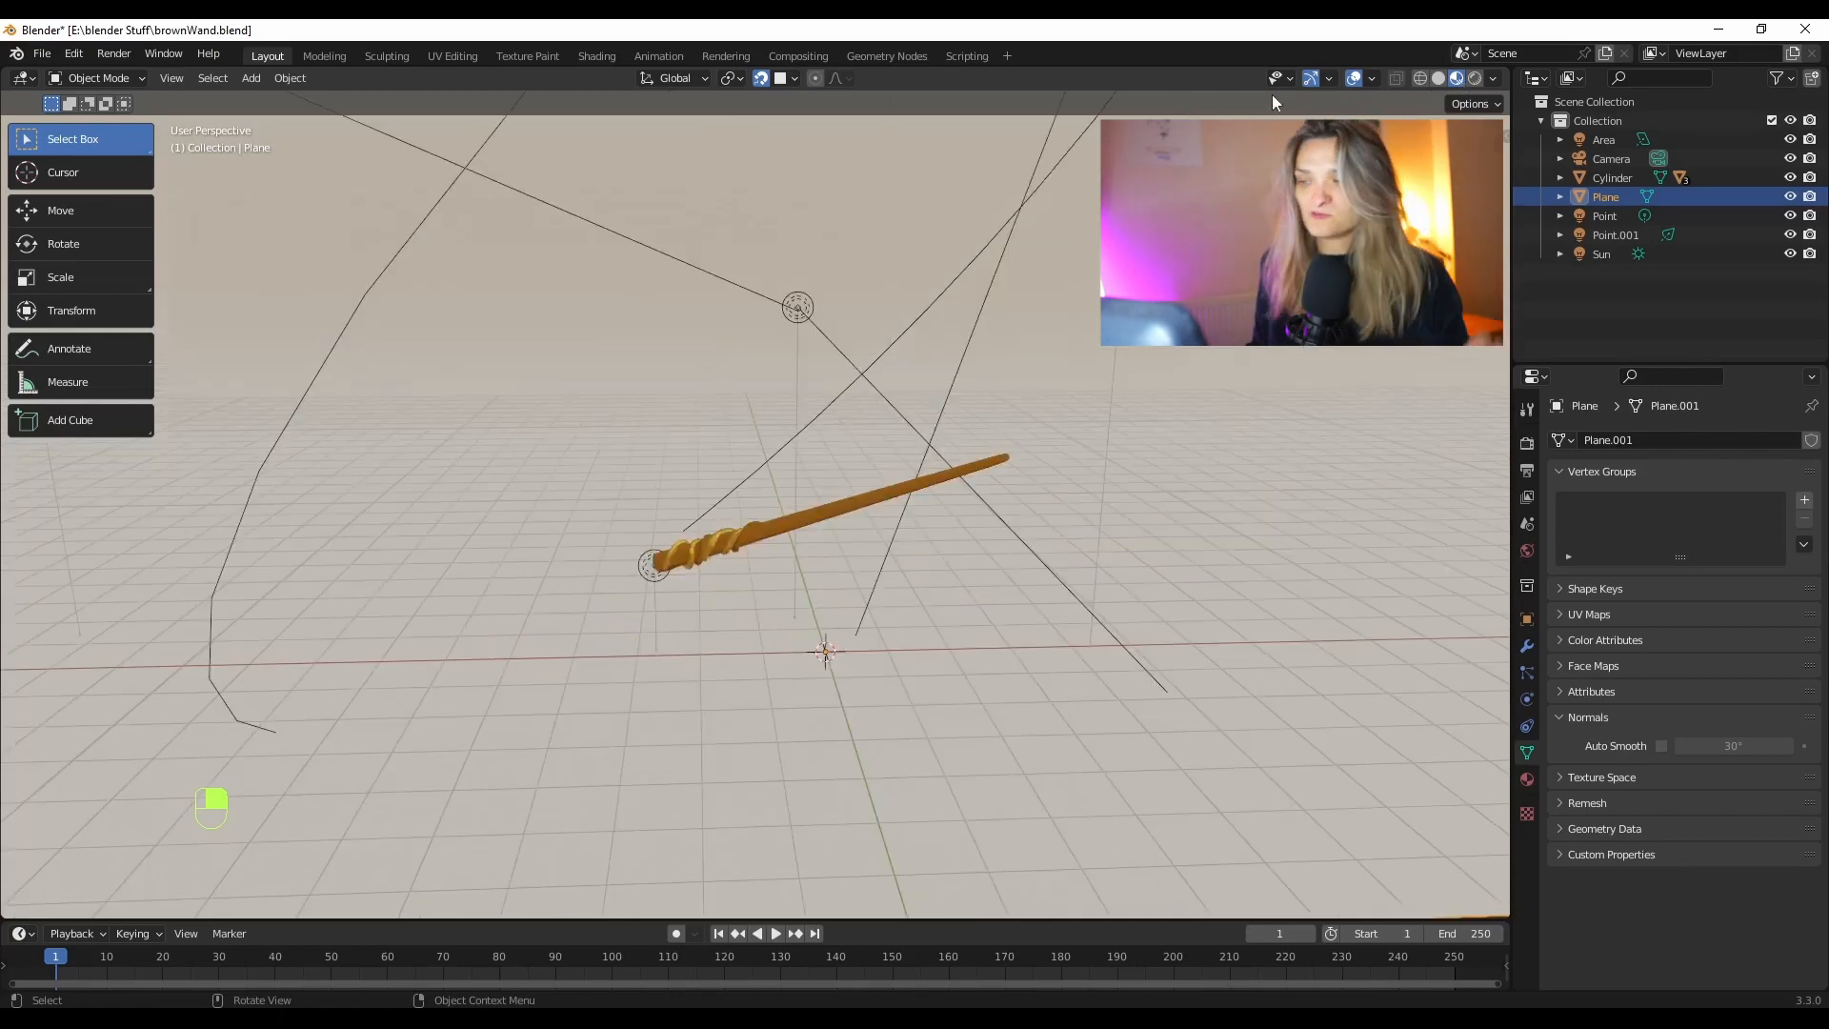
# Switch the viewport to Rendered shading and examine how the scene lights fall on the handle and its spirals
pyautogui.click(1475, 80)
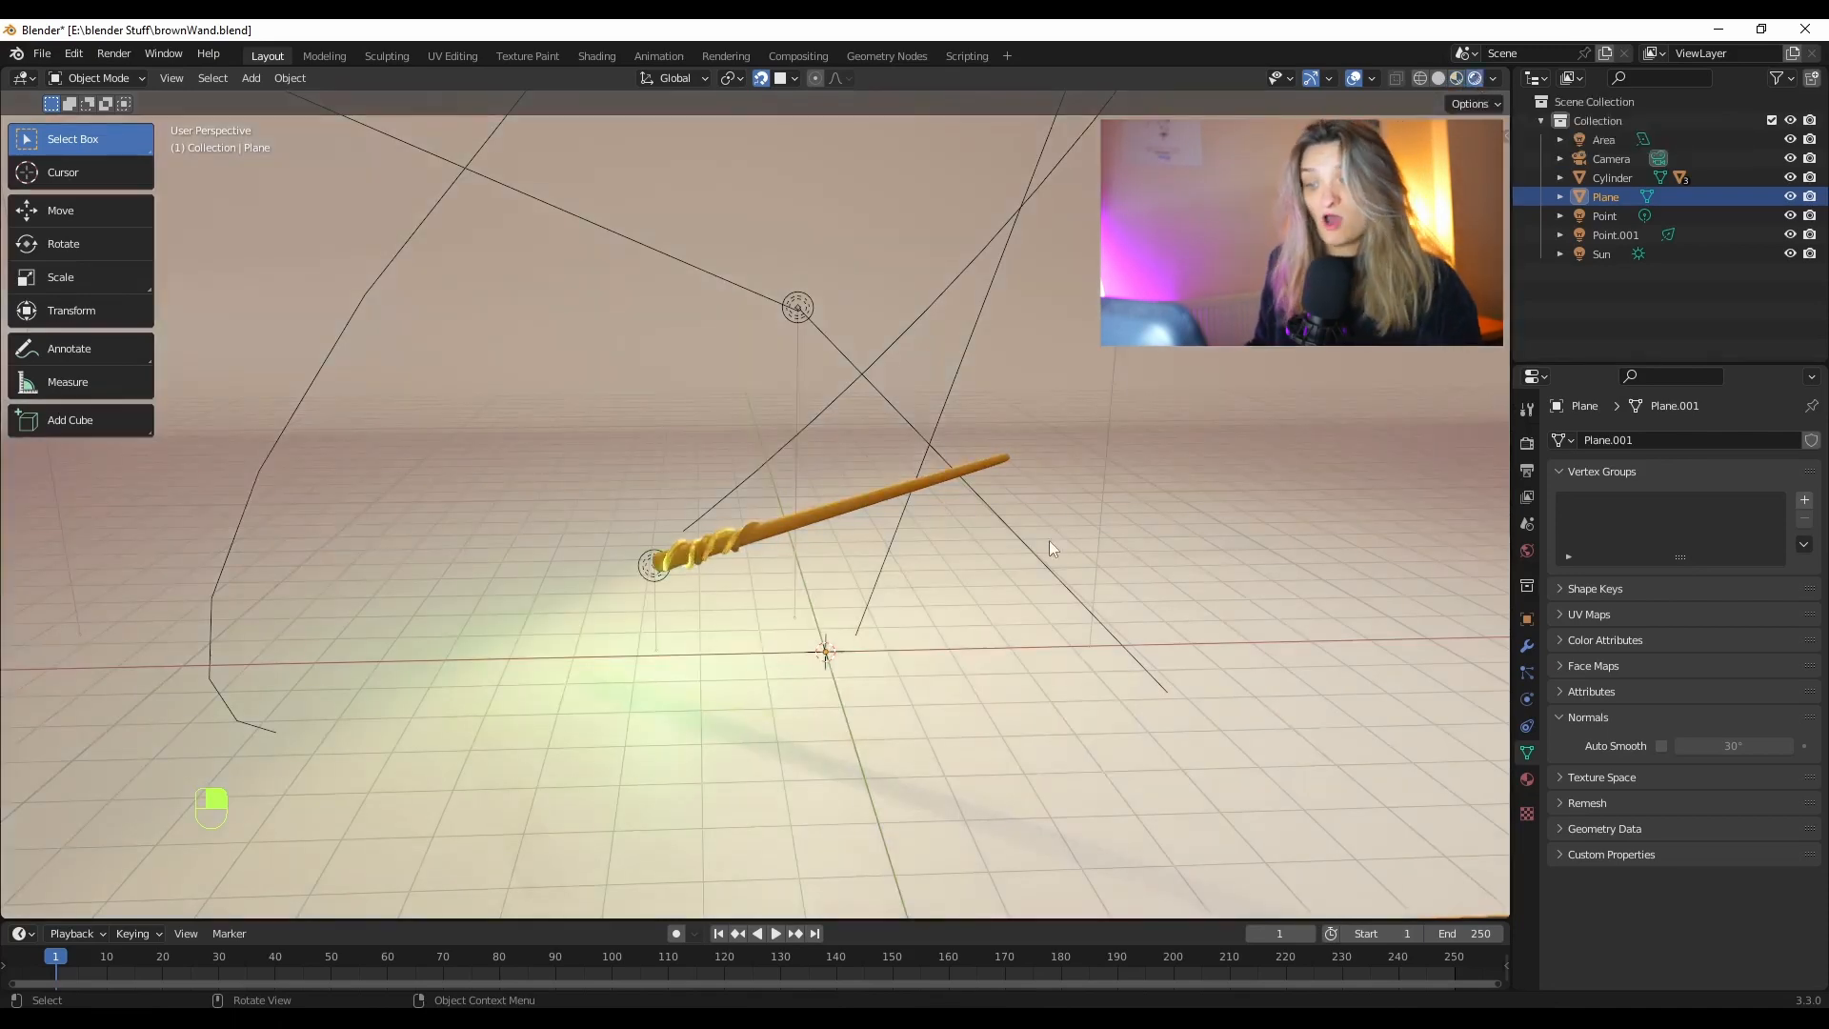
pyautogui.moveTo(1049, 540)
pyautogui.mouseDown(button='middle')
pyautogui.moveTo(1050, 505)
pyautogui.moveTo(1042, 526)
pyautogui.mouseUp(button='middle')
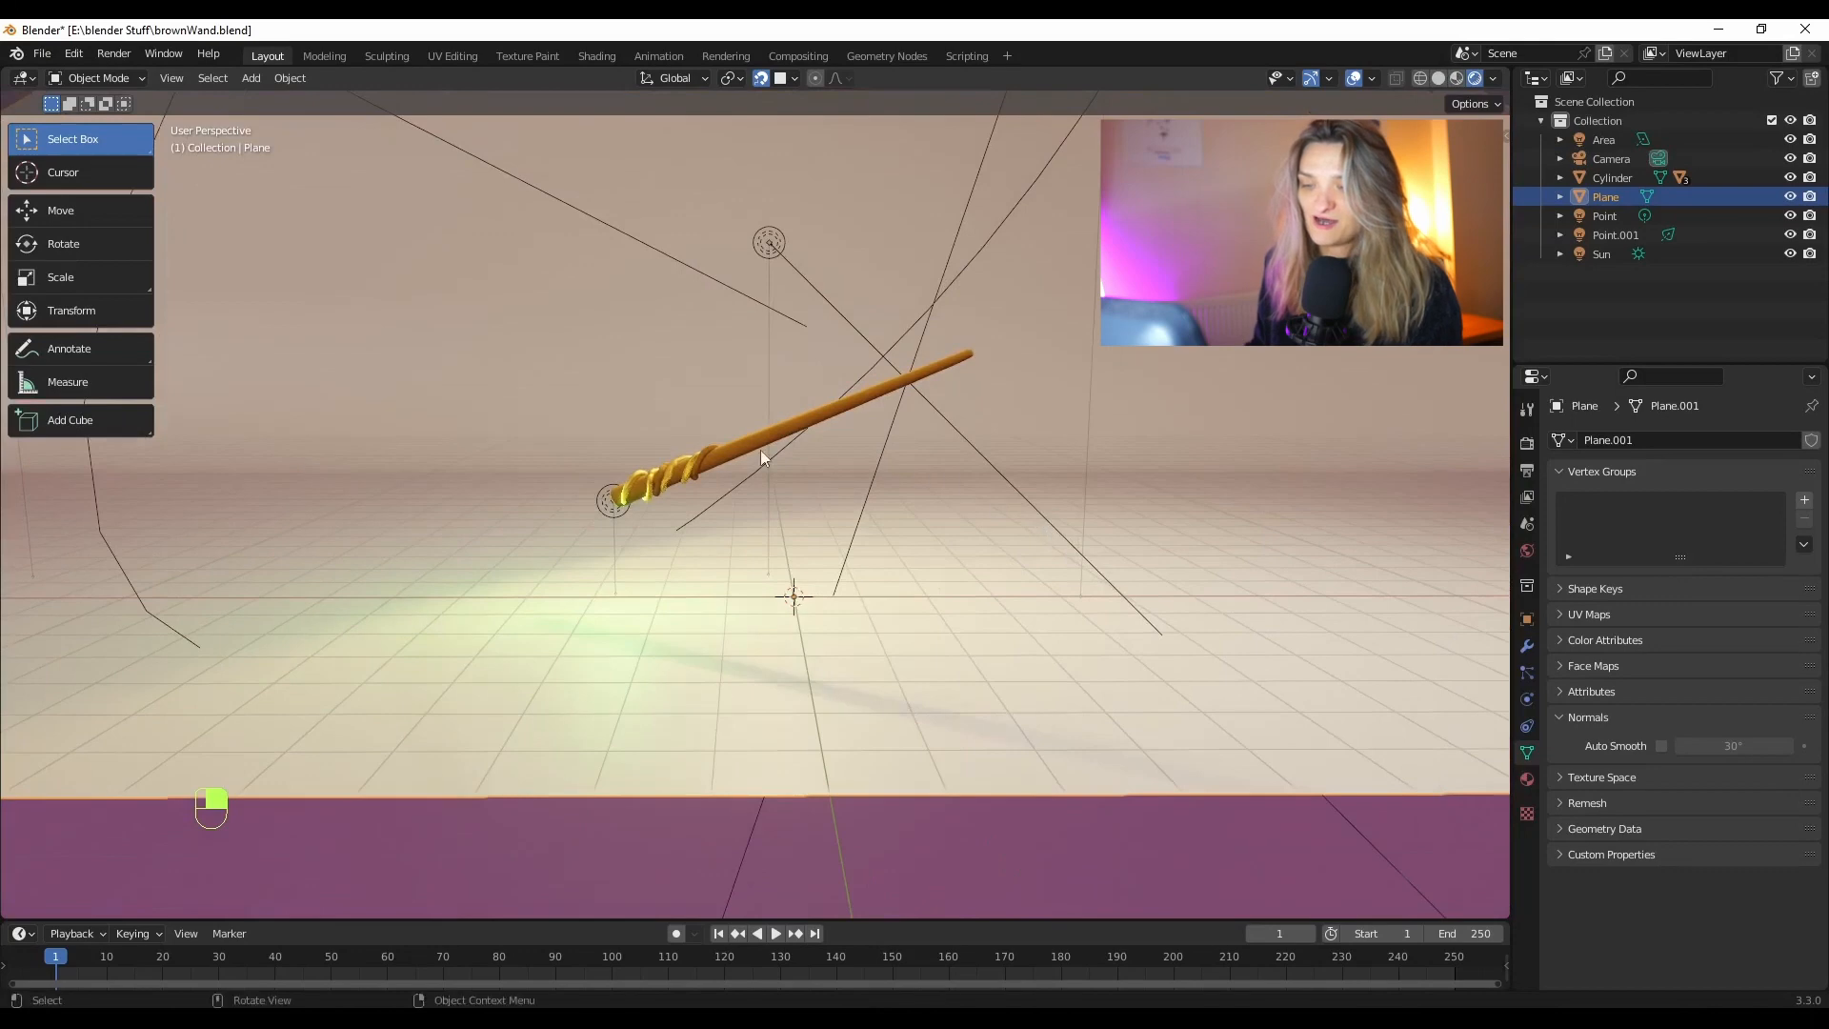
pyautogui.scroll(8, 772, 467)
pyautogui.moveTo(739, 476); pyautogui.dragTo(765, 481, button='middle')
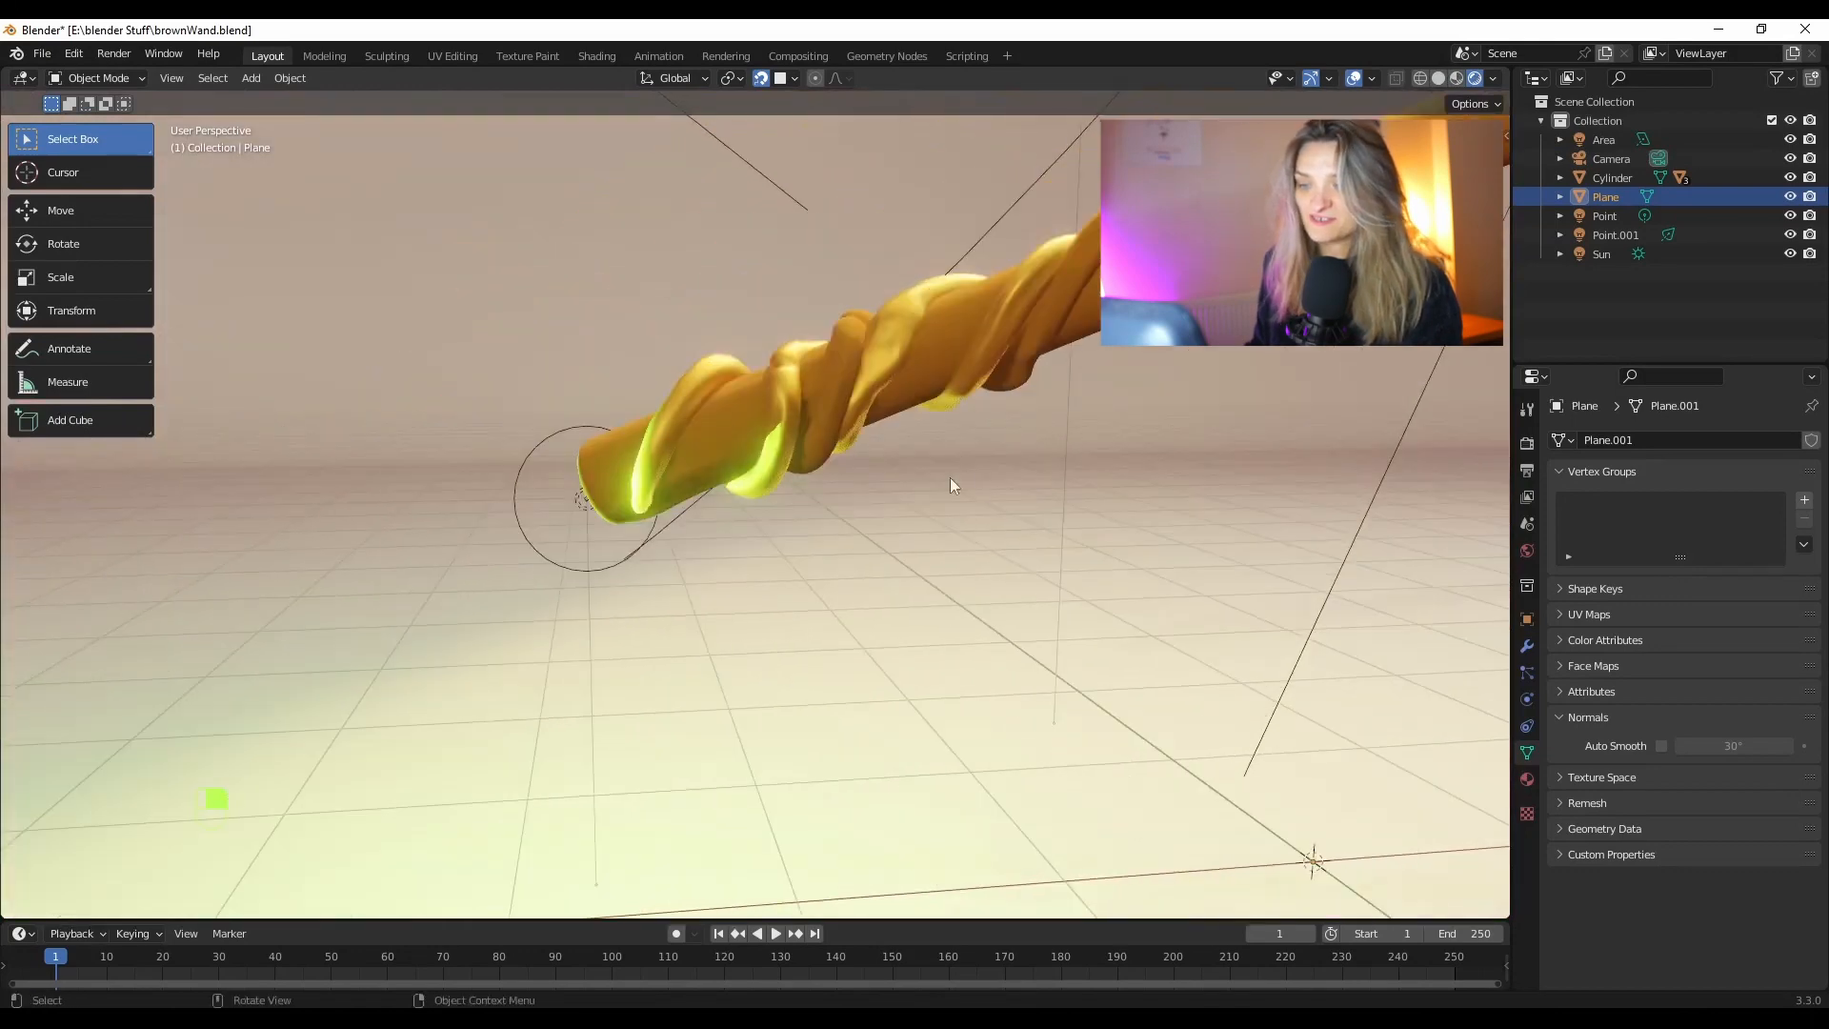
pyautogui.keyDown('shift'); pyautogui.moveTo(1076, 429); pyautogui.dragTo(905, 589, button='middle'); pyautogui.keyUp('shift')
pyautogui.moveTo(1107, 570); pyautogui.dragTo(985, 593, button='middle')
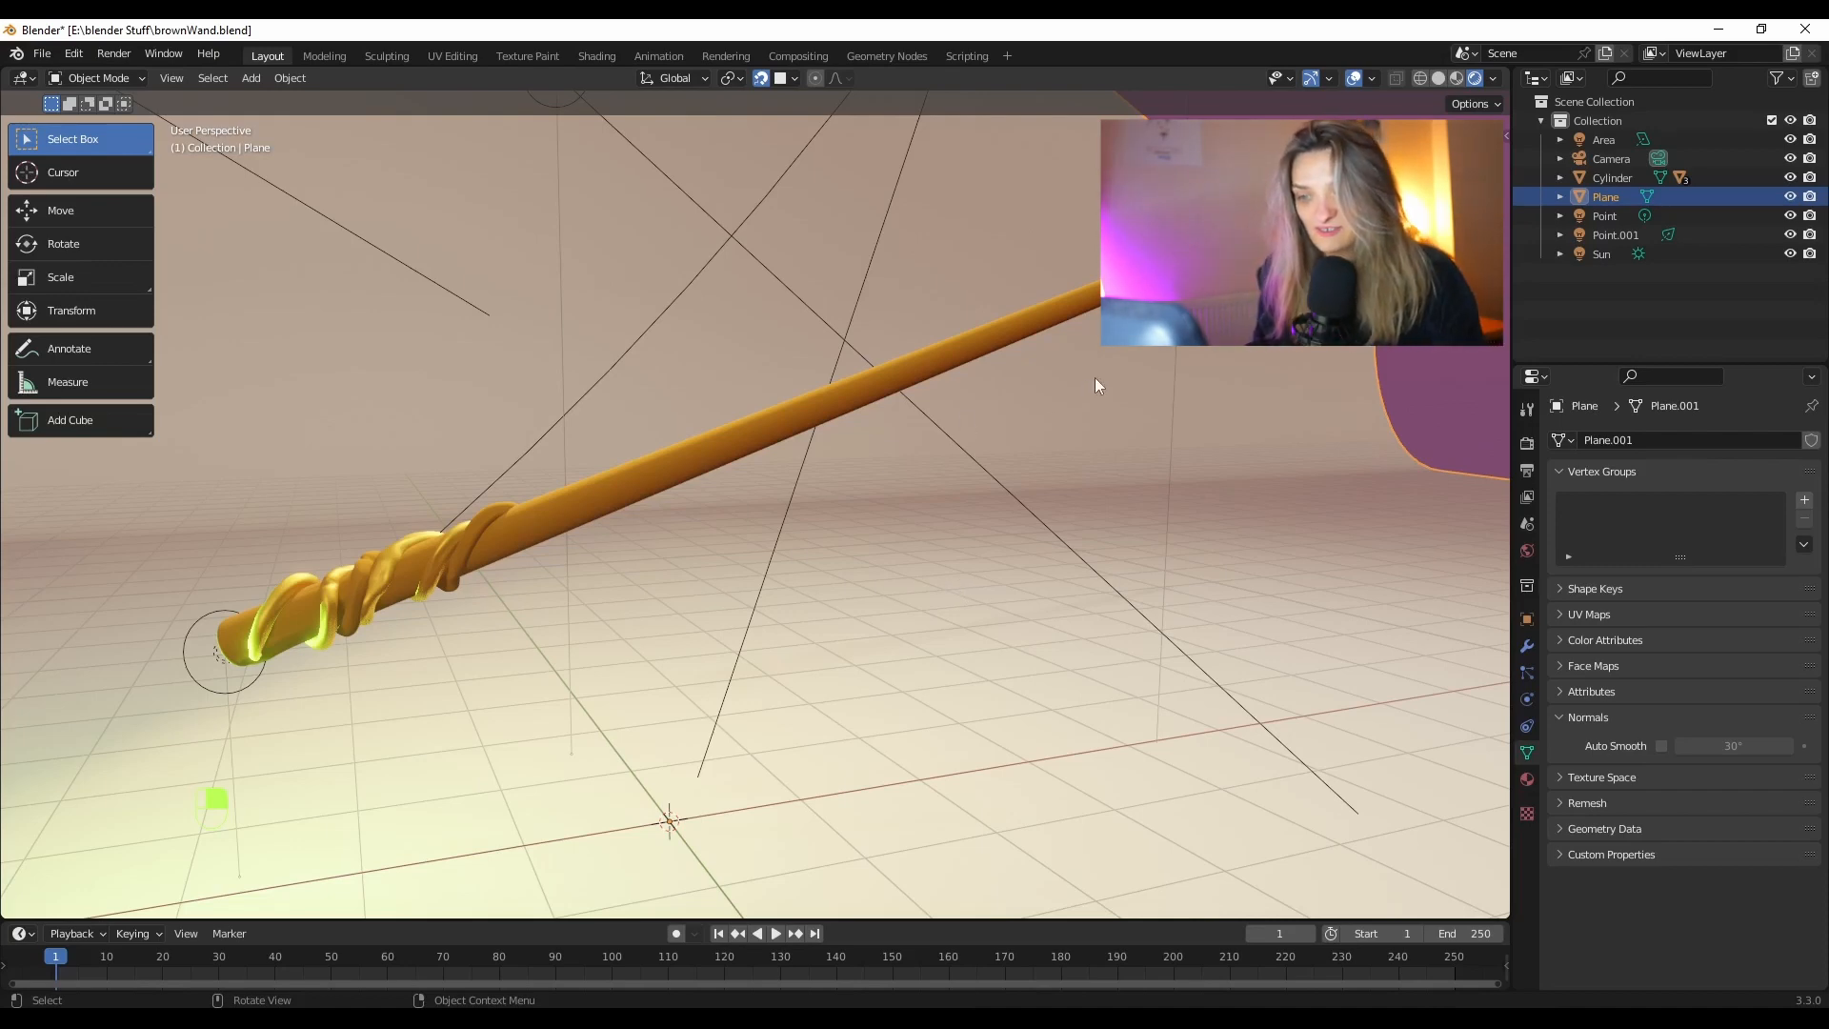
# Select the wand's shaft and examine its rendered look from several angles and from farther back
pyautogui.moveTo(975, 499); pyautogui.dragTo(878, 514, button='middle')
pyautogui.click(464, 535)
pyautogui.keyDown('shift'); pyautogui.moveTo(810, 586); pyautogui.dragTo(945, 599, button='middle'); pyautogui.keyUp('shift')
pyautogui.scroll(4, 945, 592)
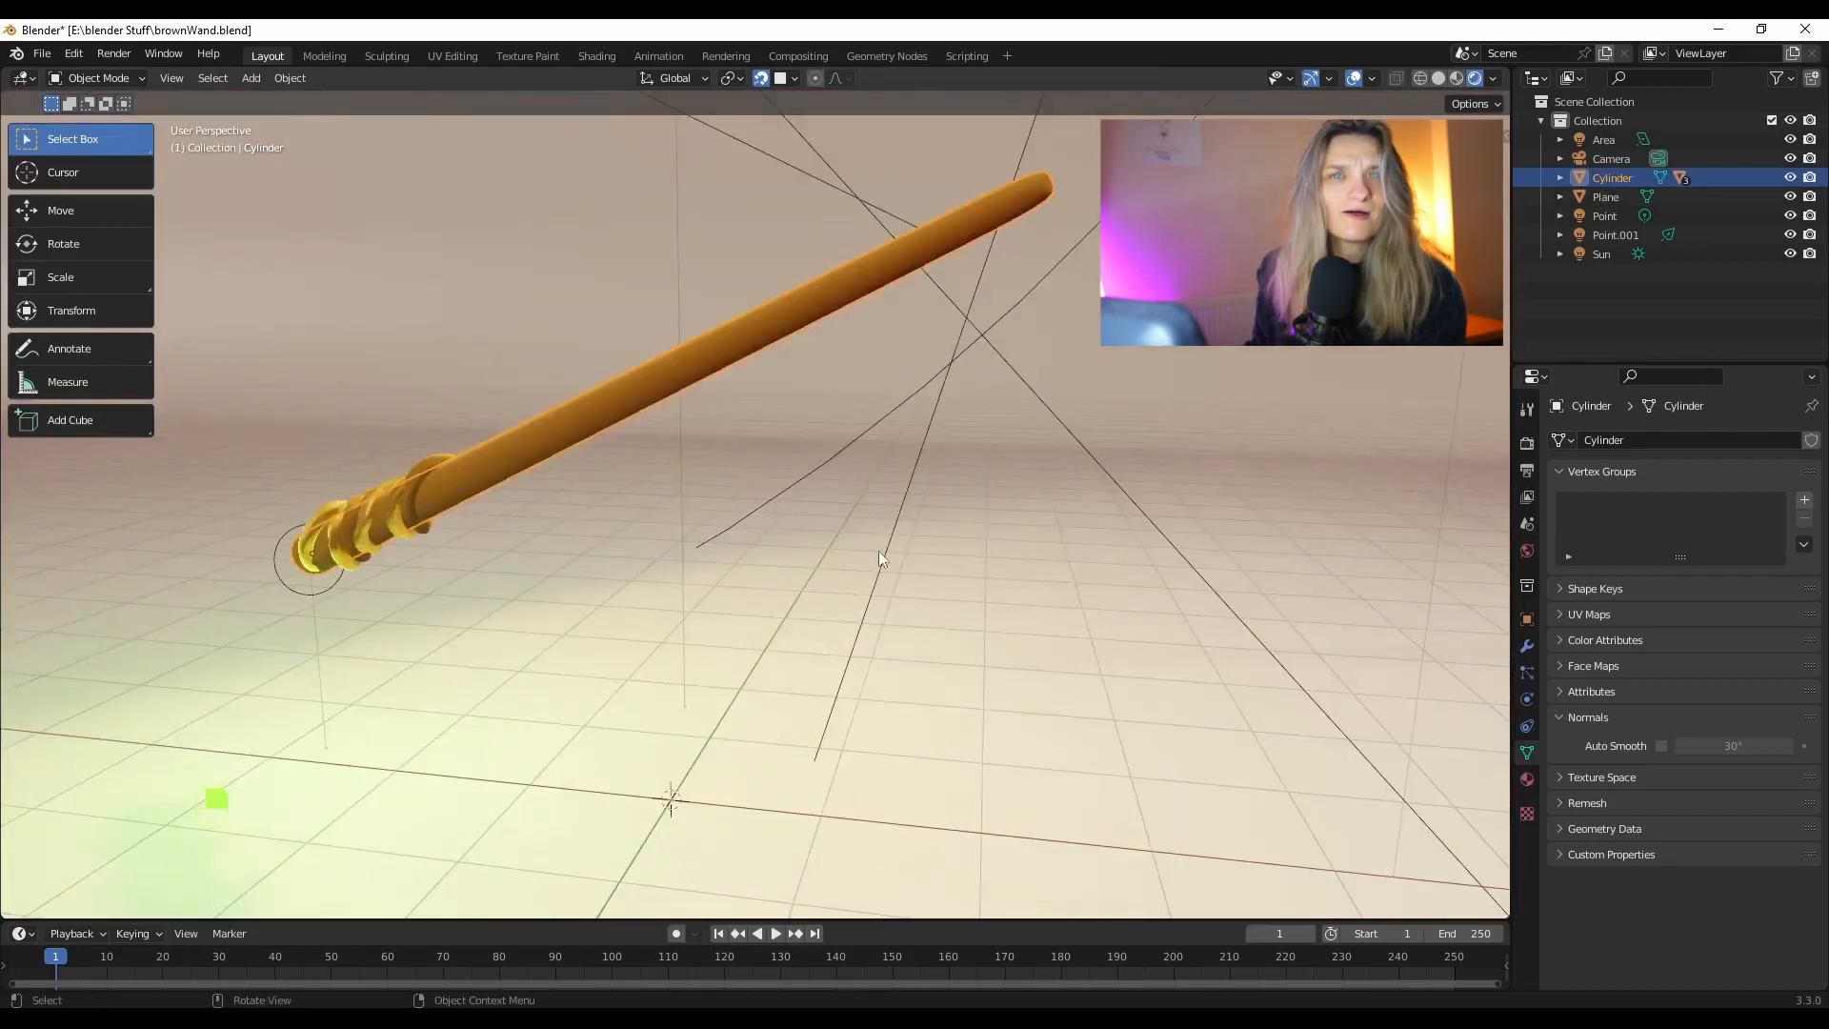
pyautogui.moveTo(826, 569); pyautogui.dragTo(552, 557, button='middle')
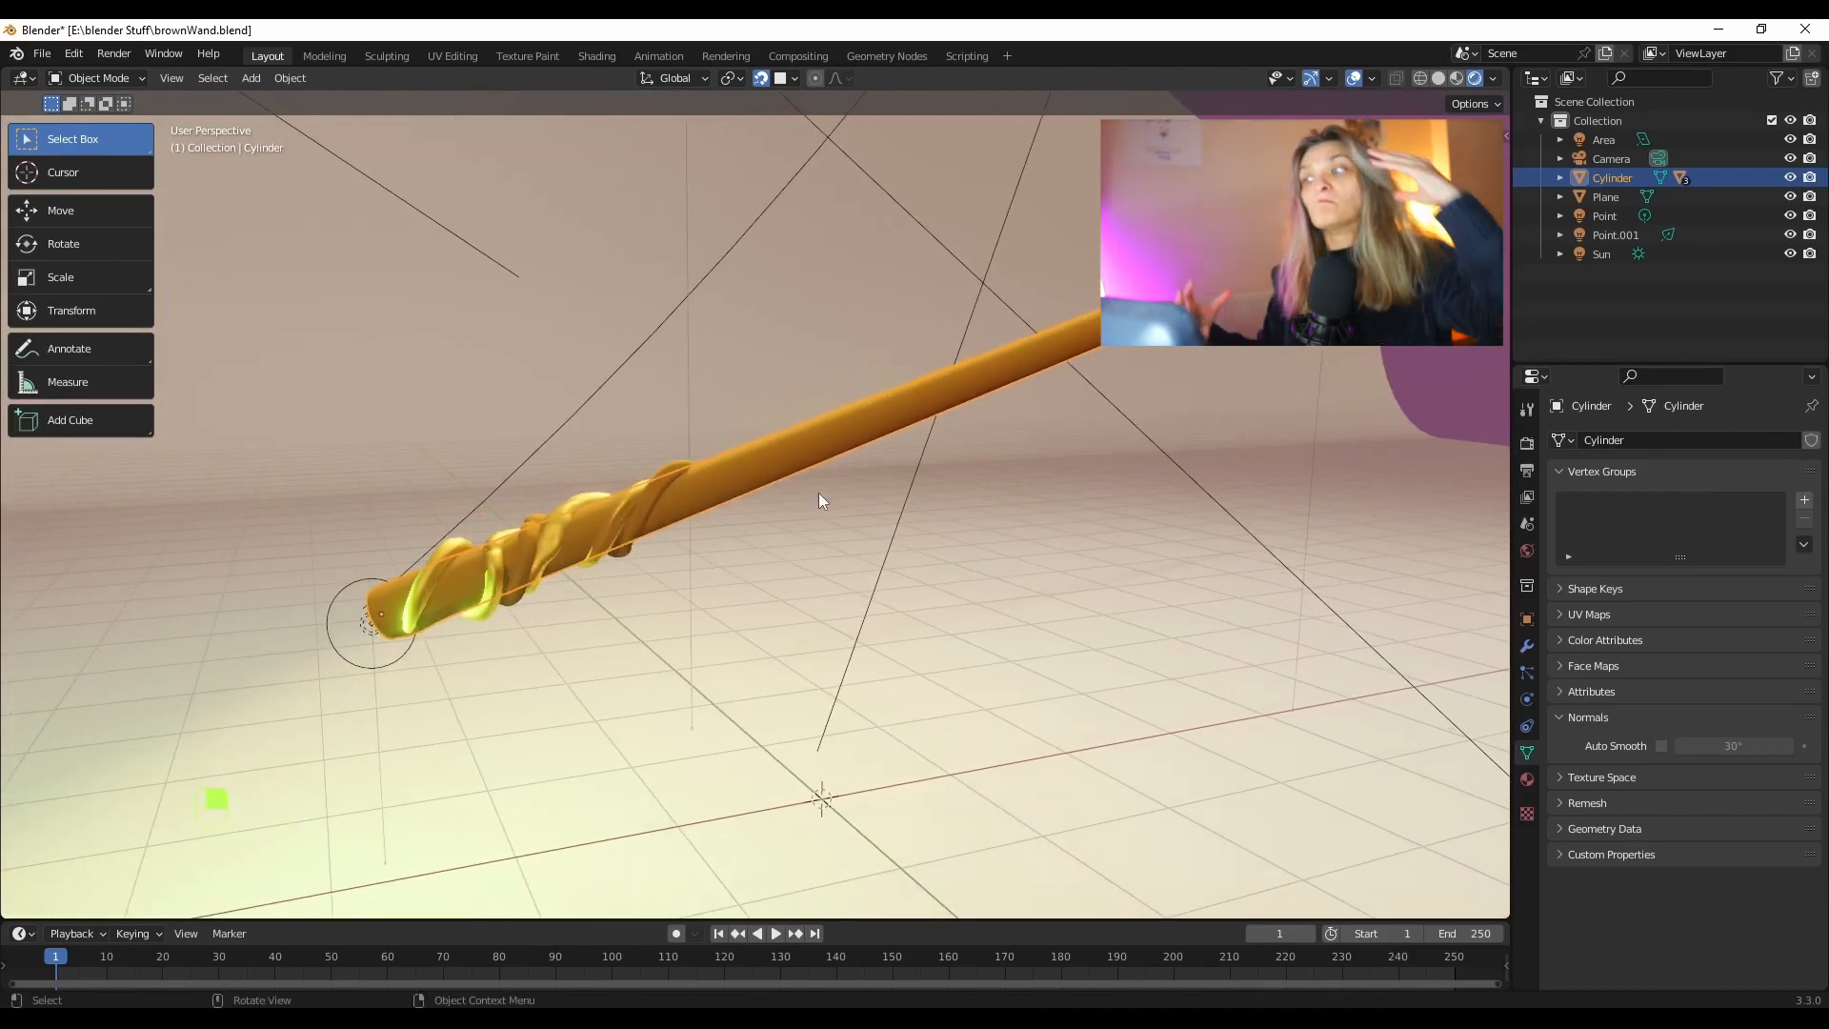
pyautogui.scroll(-5, 825, 494)
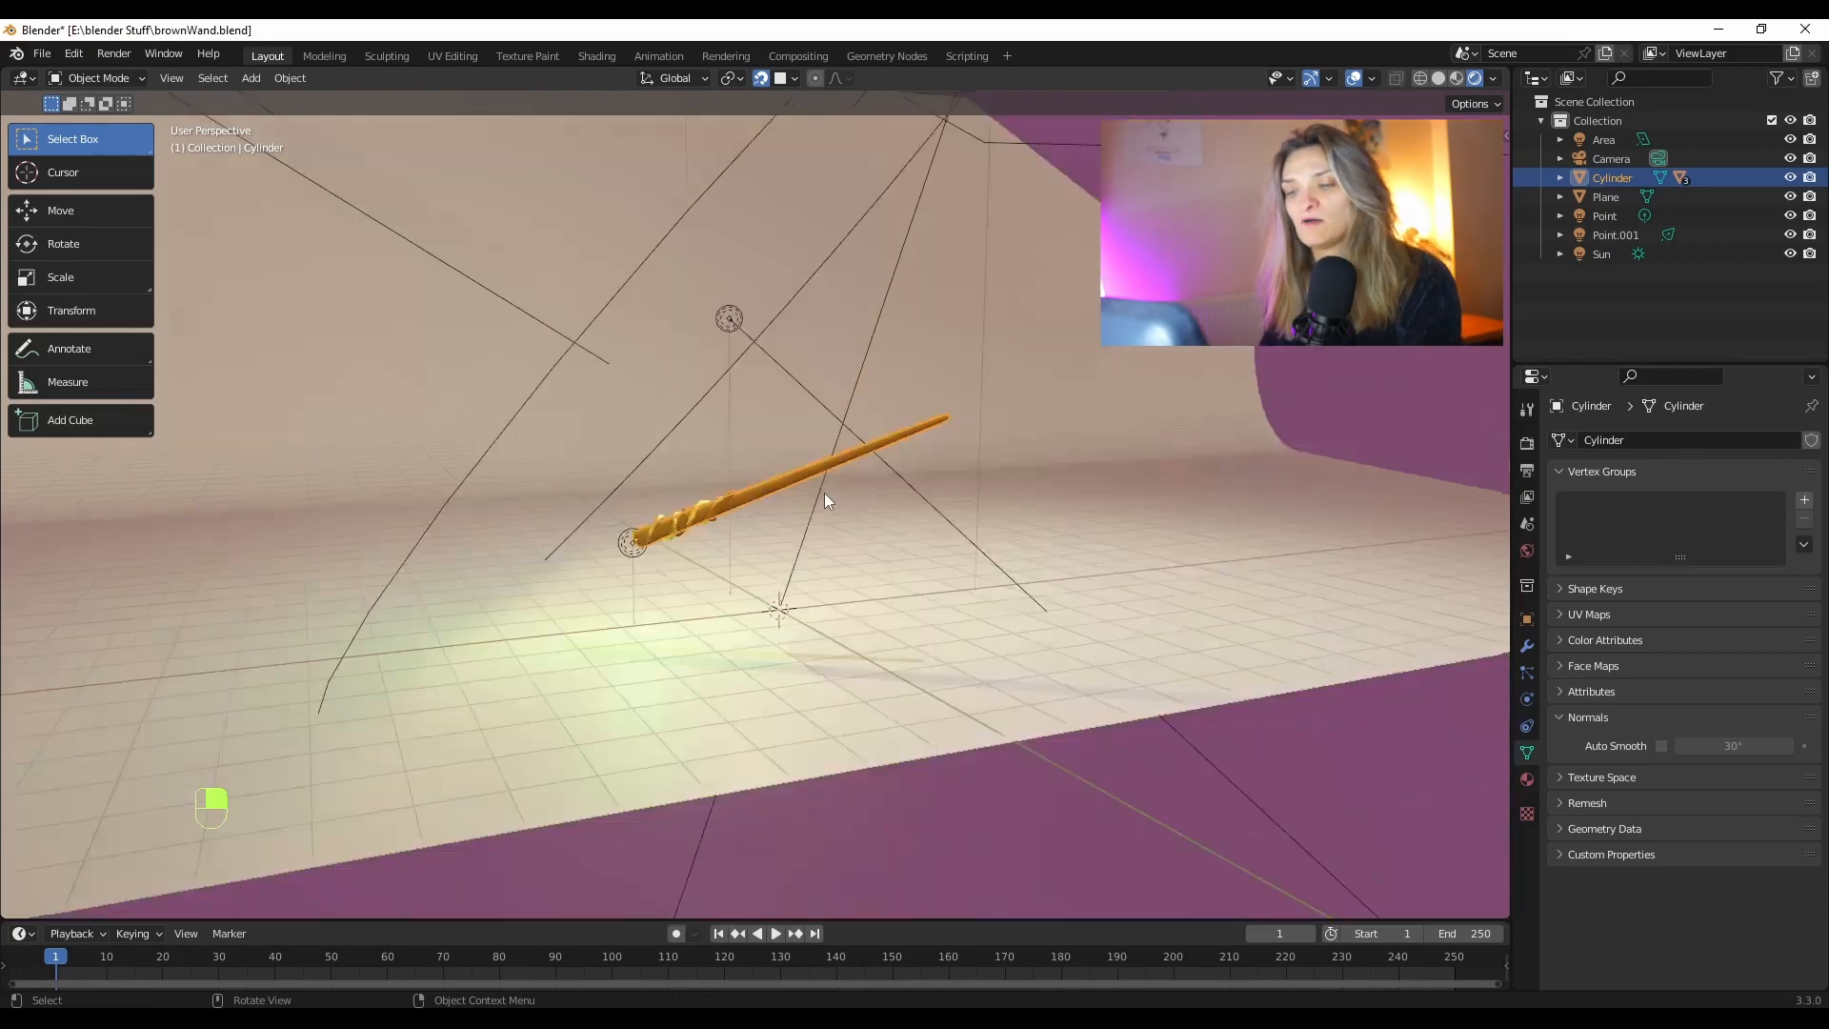
pyautogui.moveTo(920, 505); pyautogui.dragTo(877, 505, button='middle')
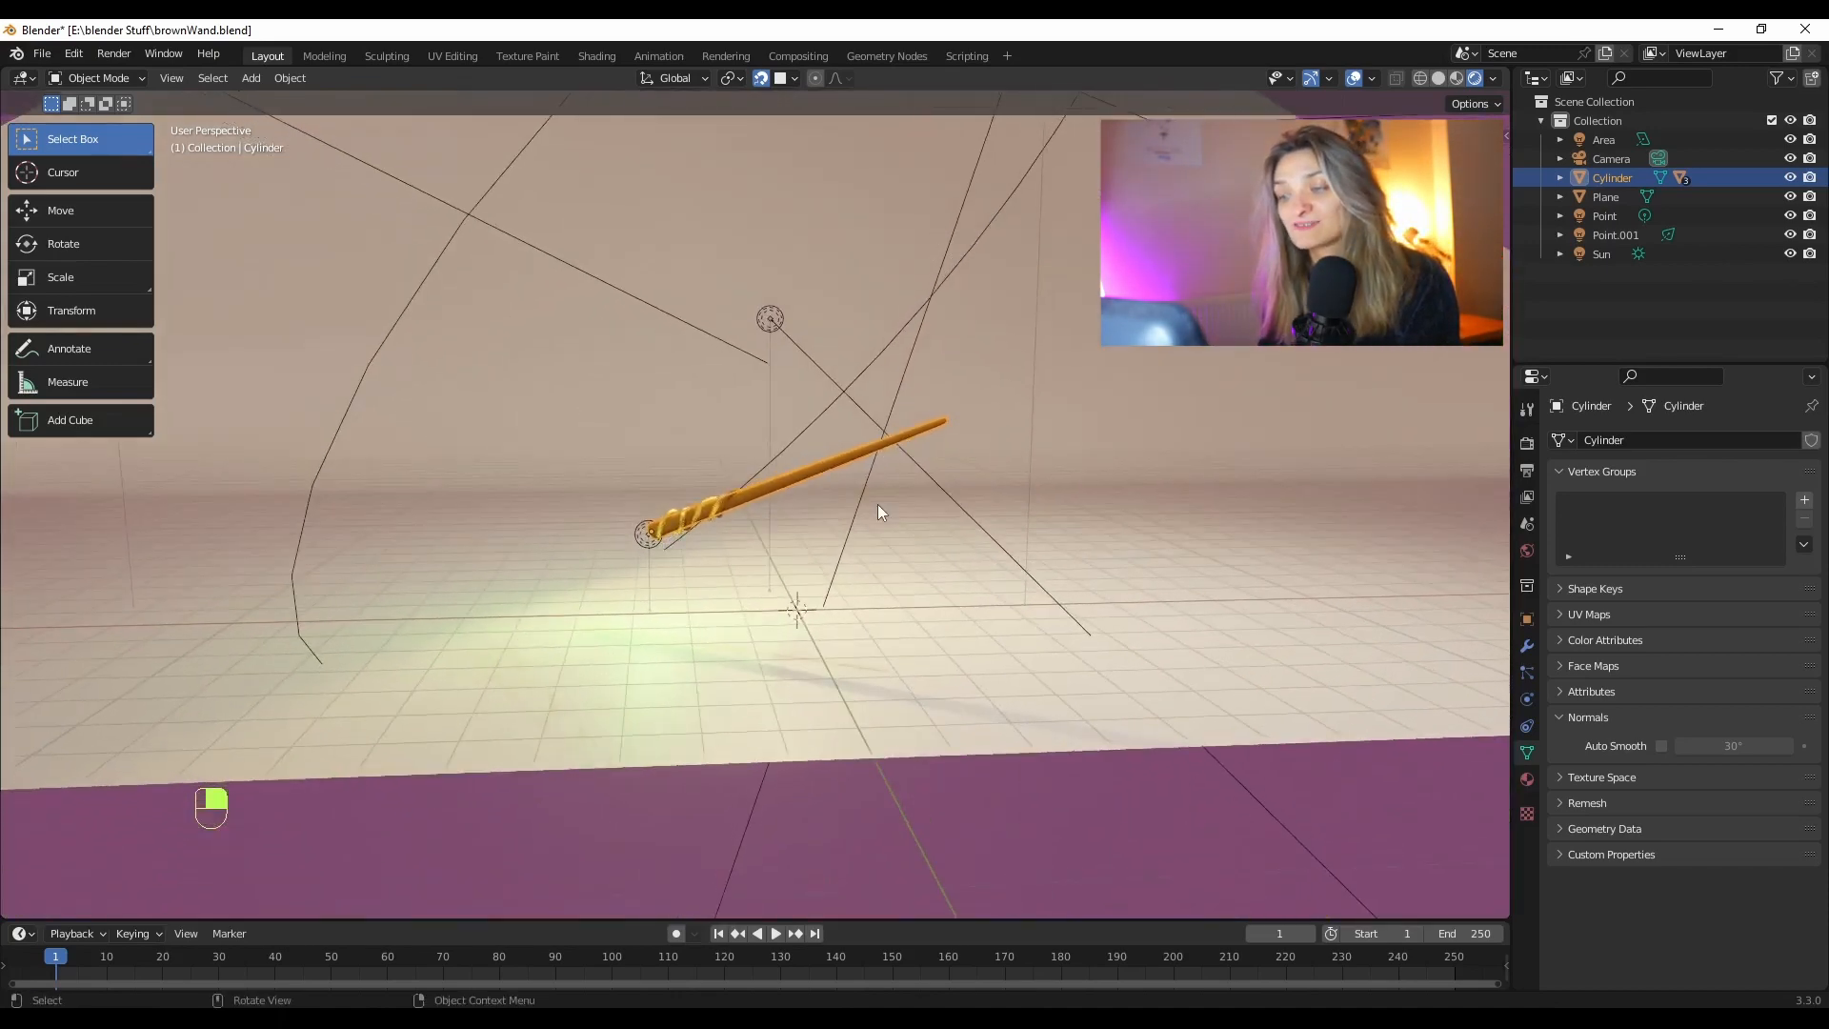
# Select the warm spot light above the wand and examine its settings and its effect on the handle
pyautogui.click(772, 318)
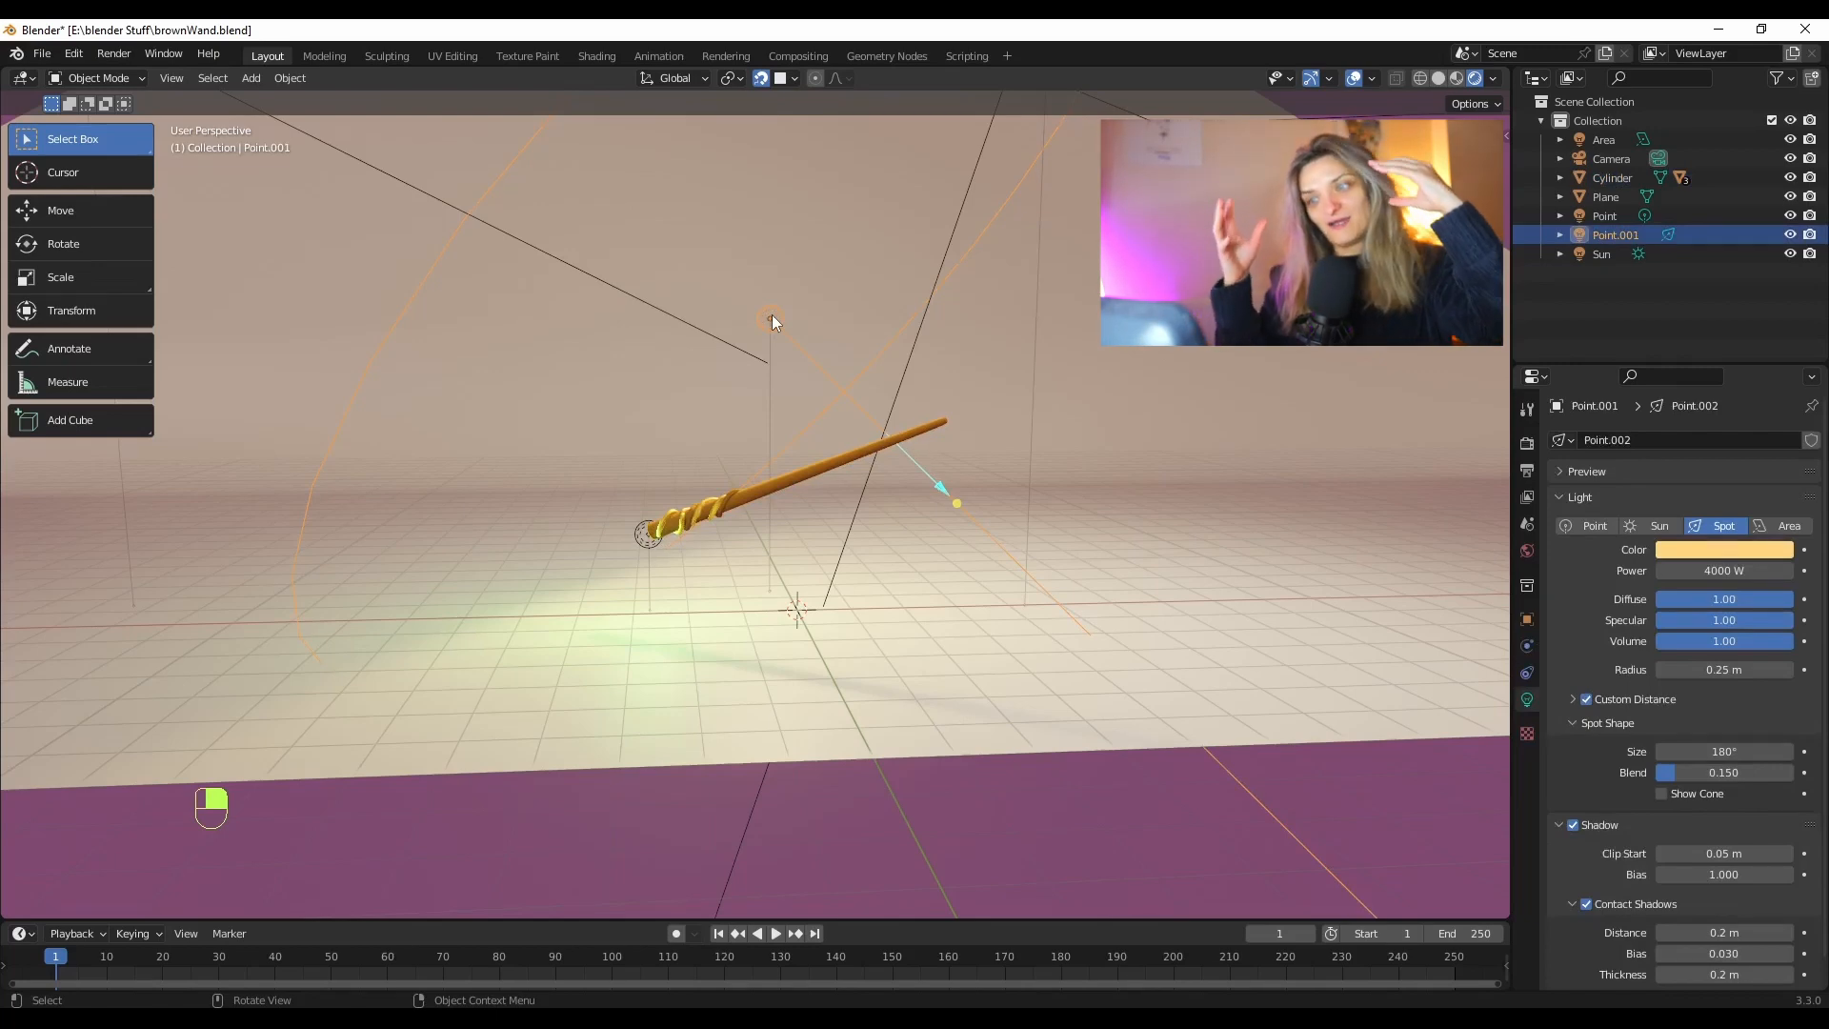
pyautogui.scroll(5, 863, 511)
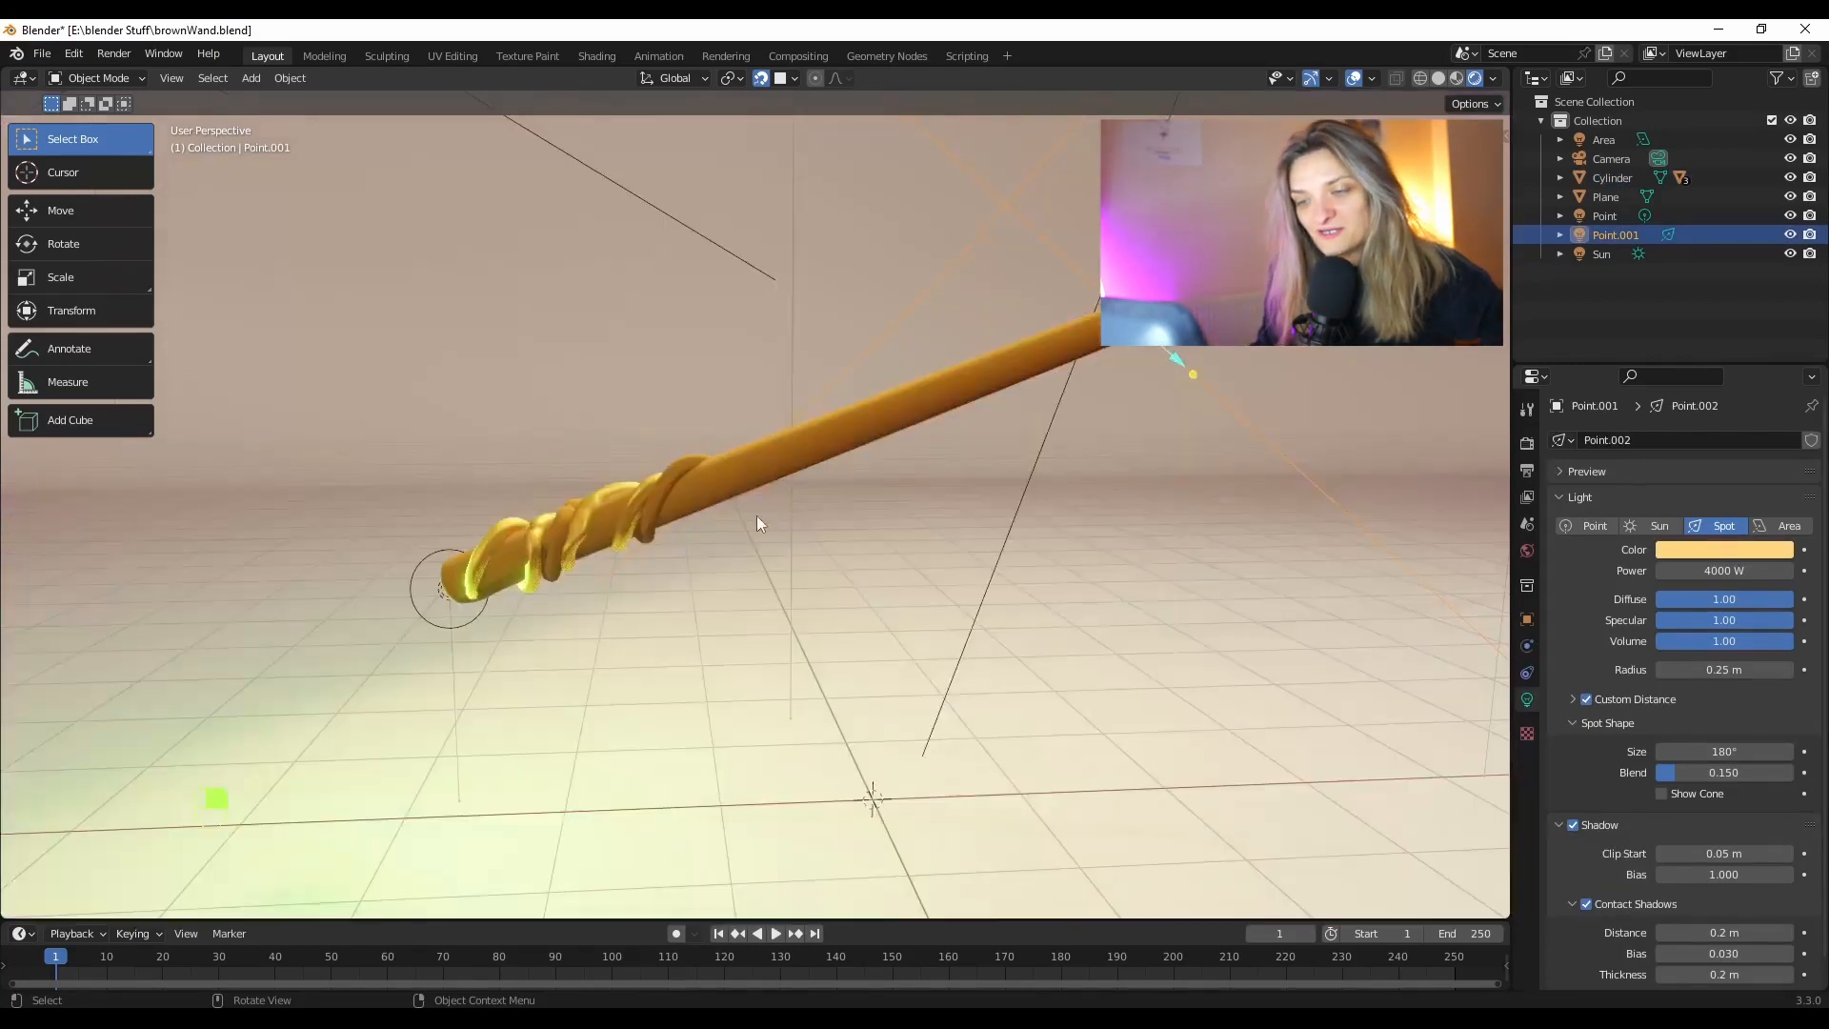
pyautogui.moveTo(722, 590); pyautogui.dragTo(655, 558, button='middle')
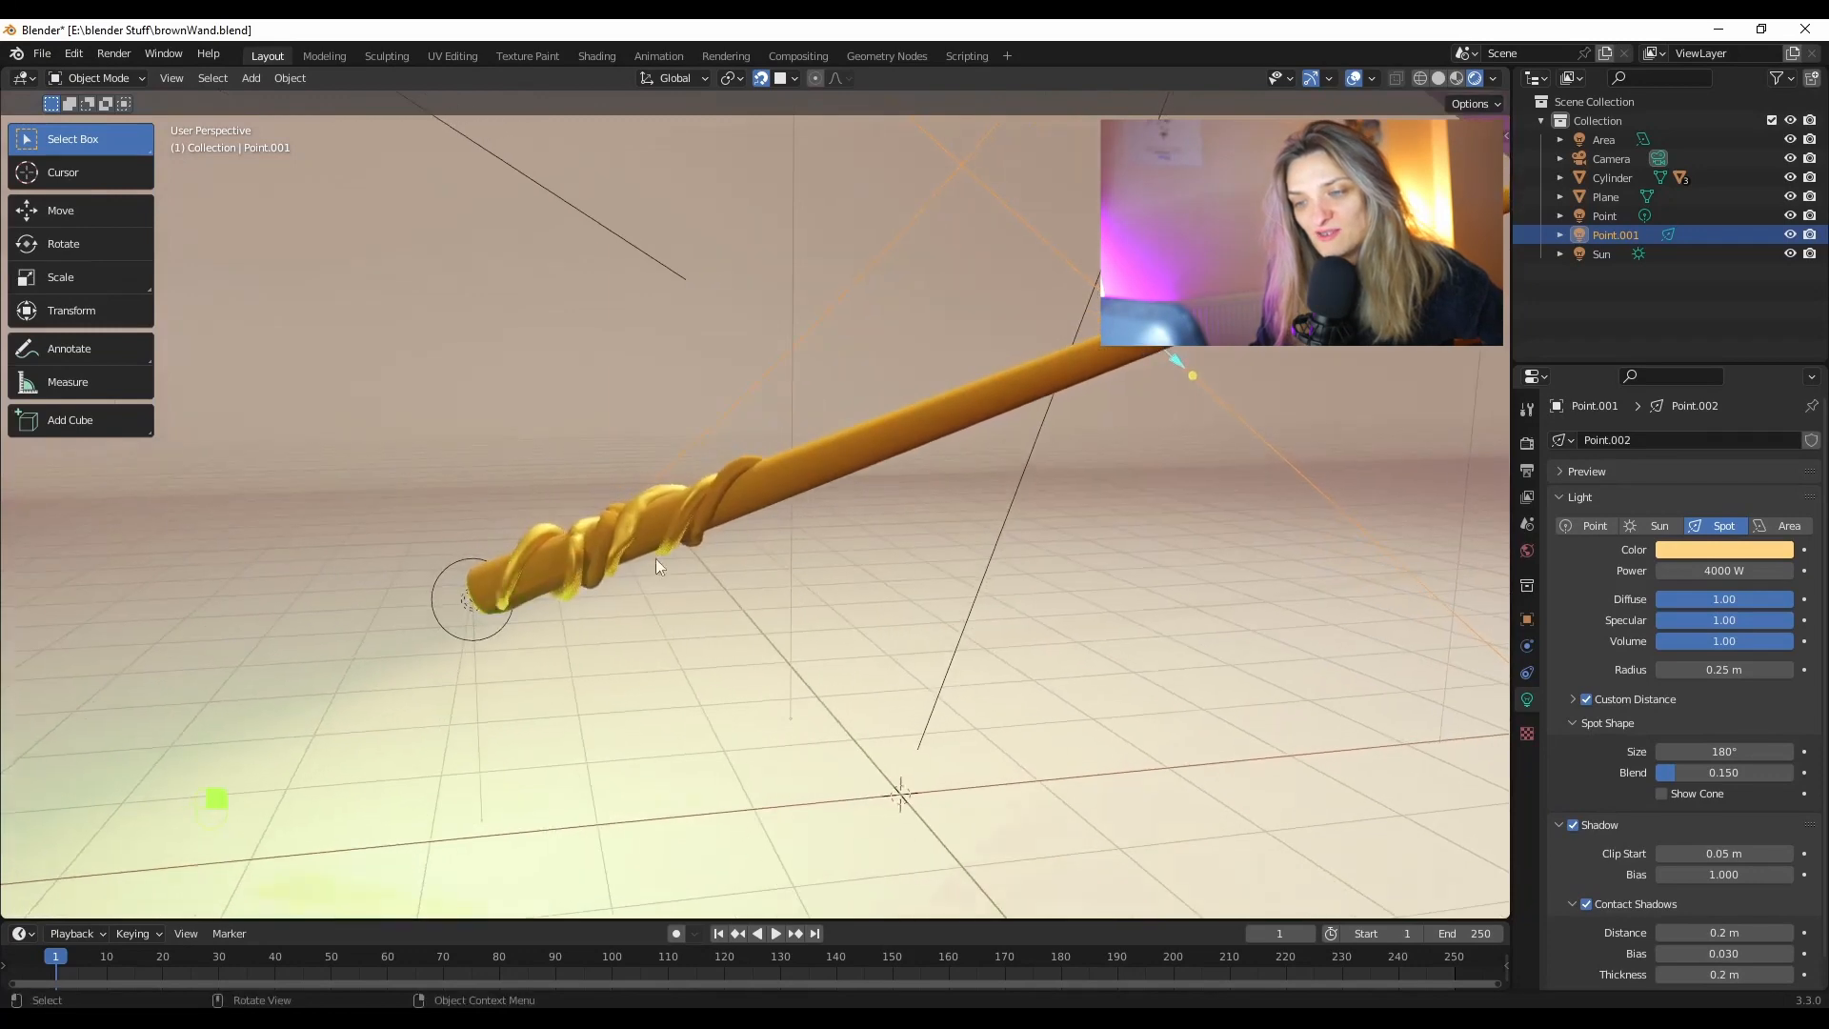
# Select the spiral nearest the handle's end and open its material settings
pyautogui.click(705, 517)
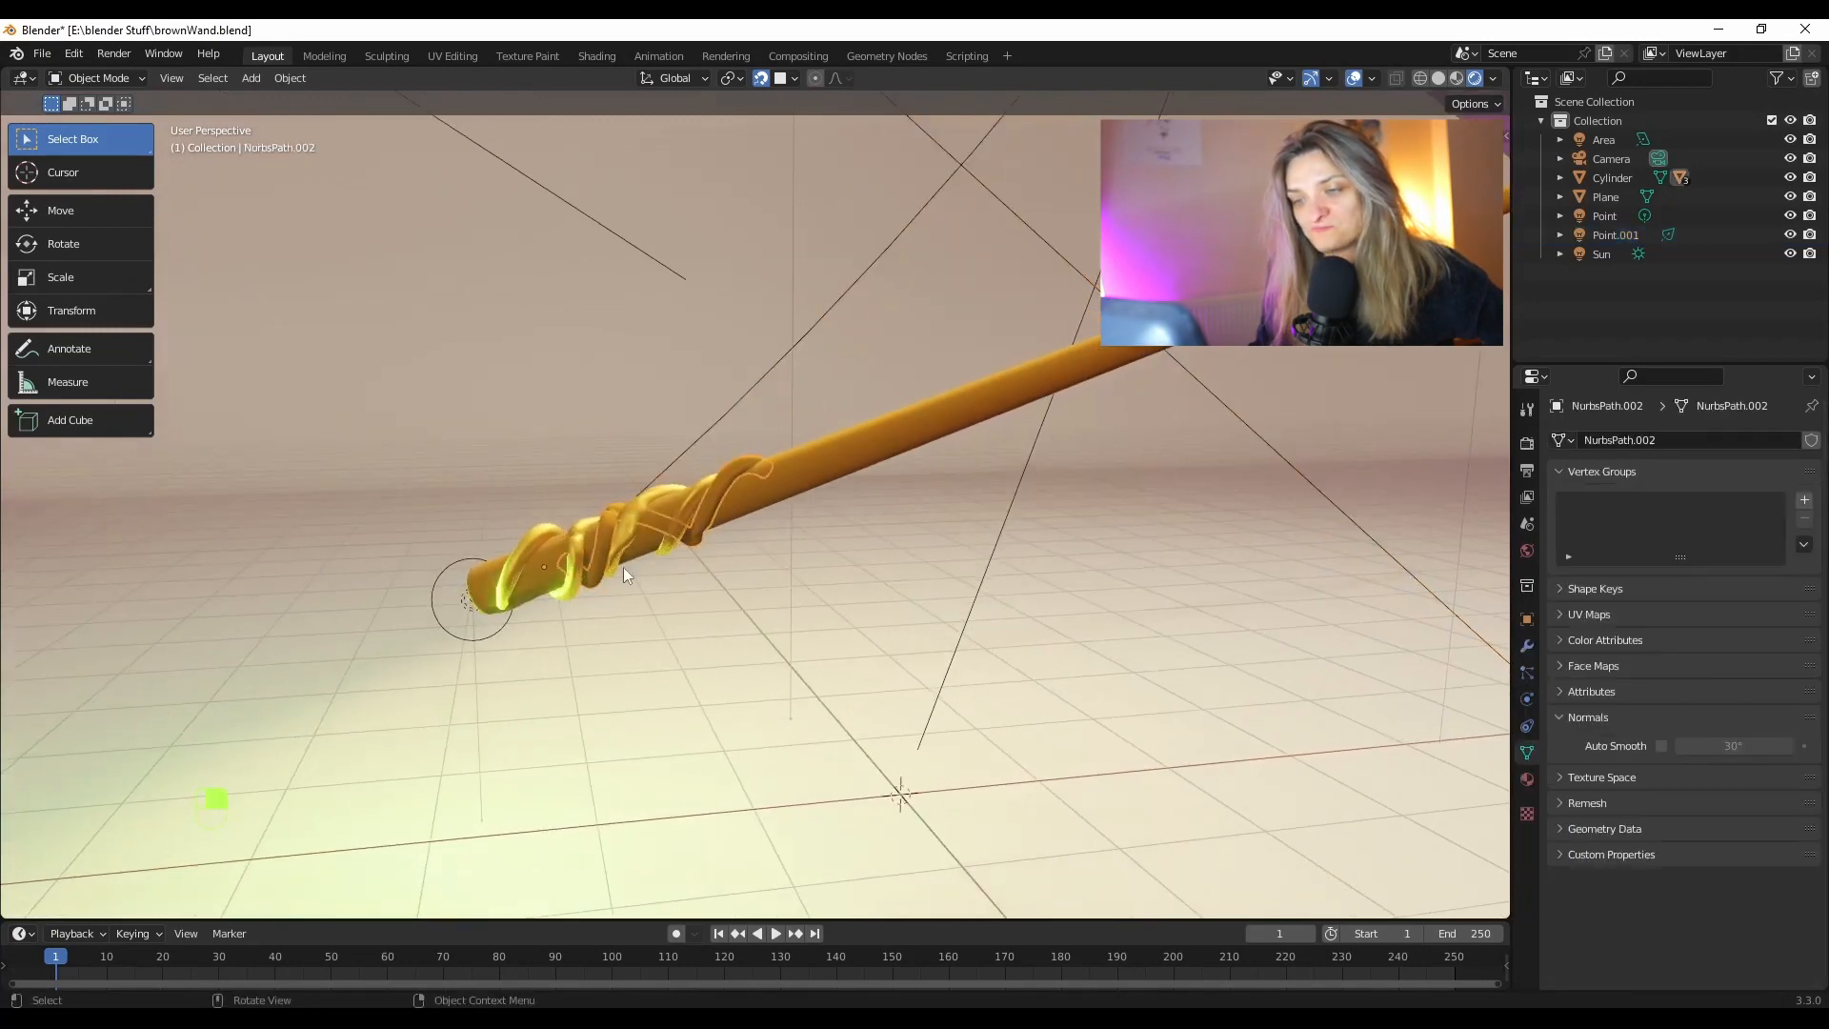
pyautogui.click(819, 453)
pyautogui.click(523, 562)
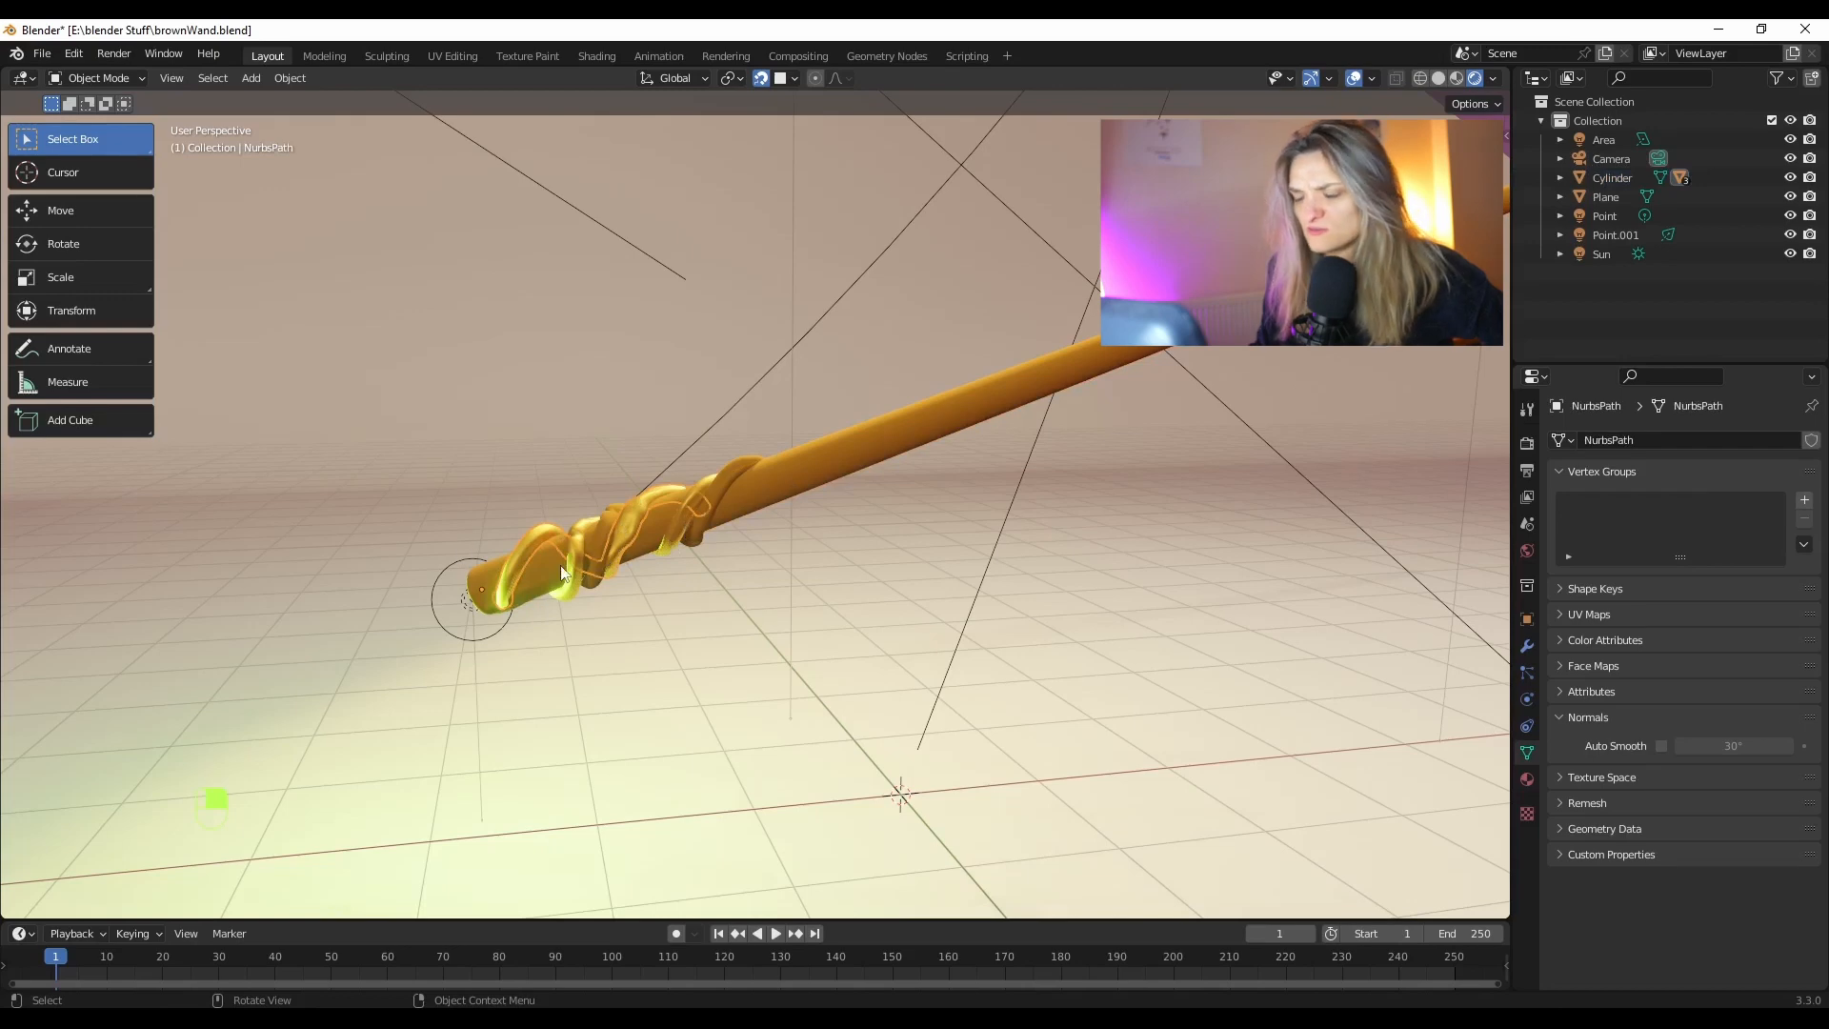
pyautogui.click(1528, 780)
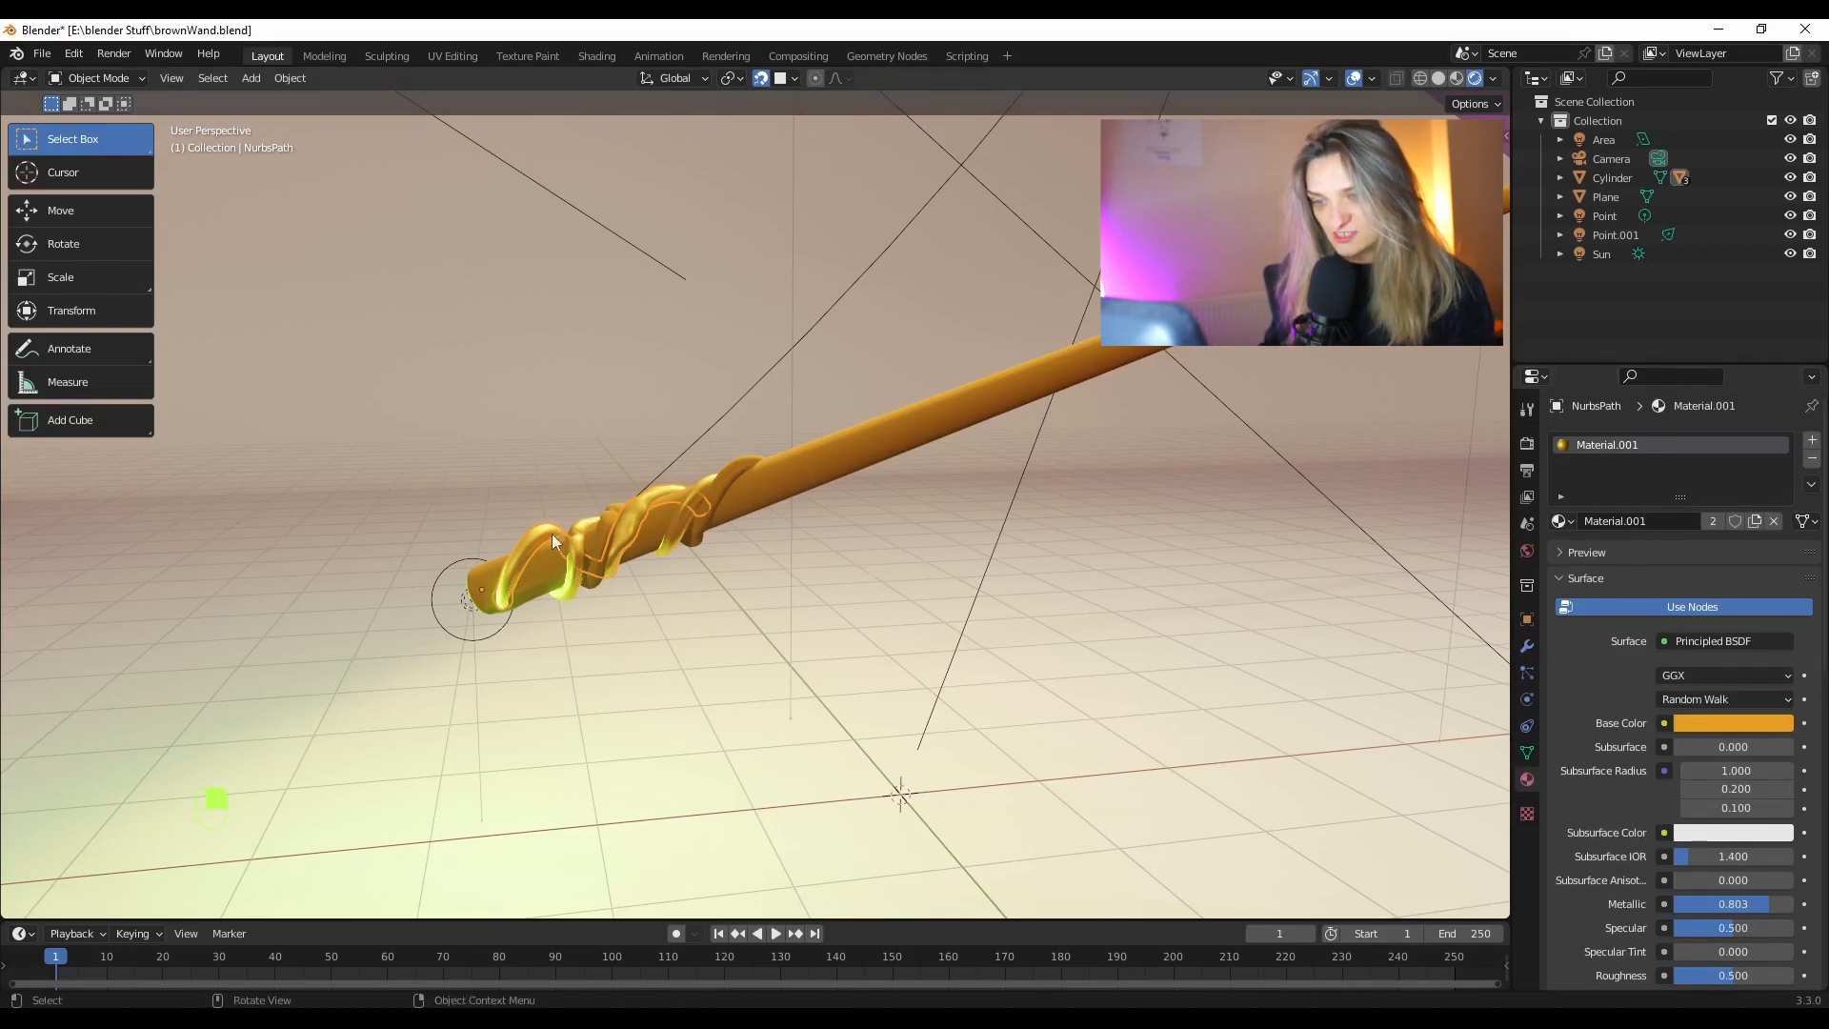
# Change the color of the point light at the wand handle's end to a saturated pink
pyautogui.scroll(-5, 616, 516)
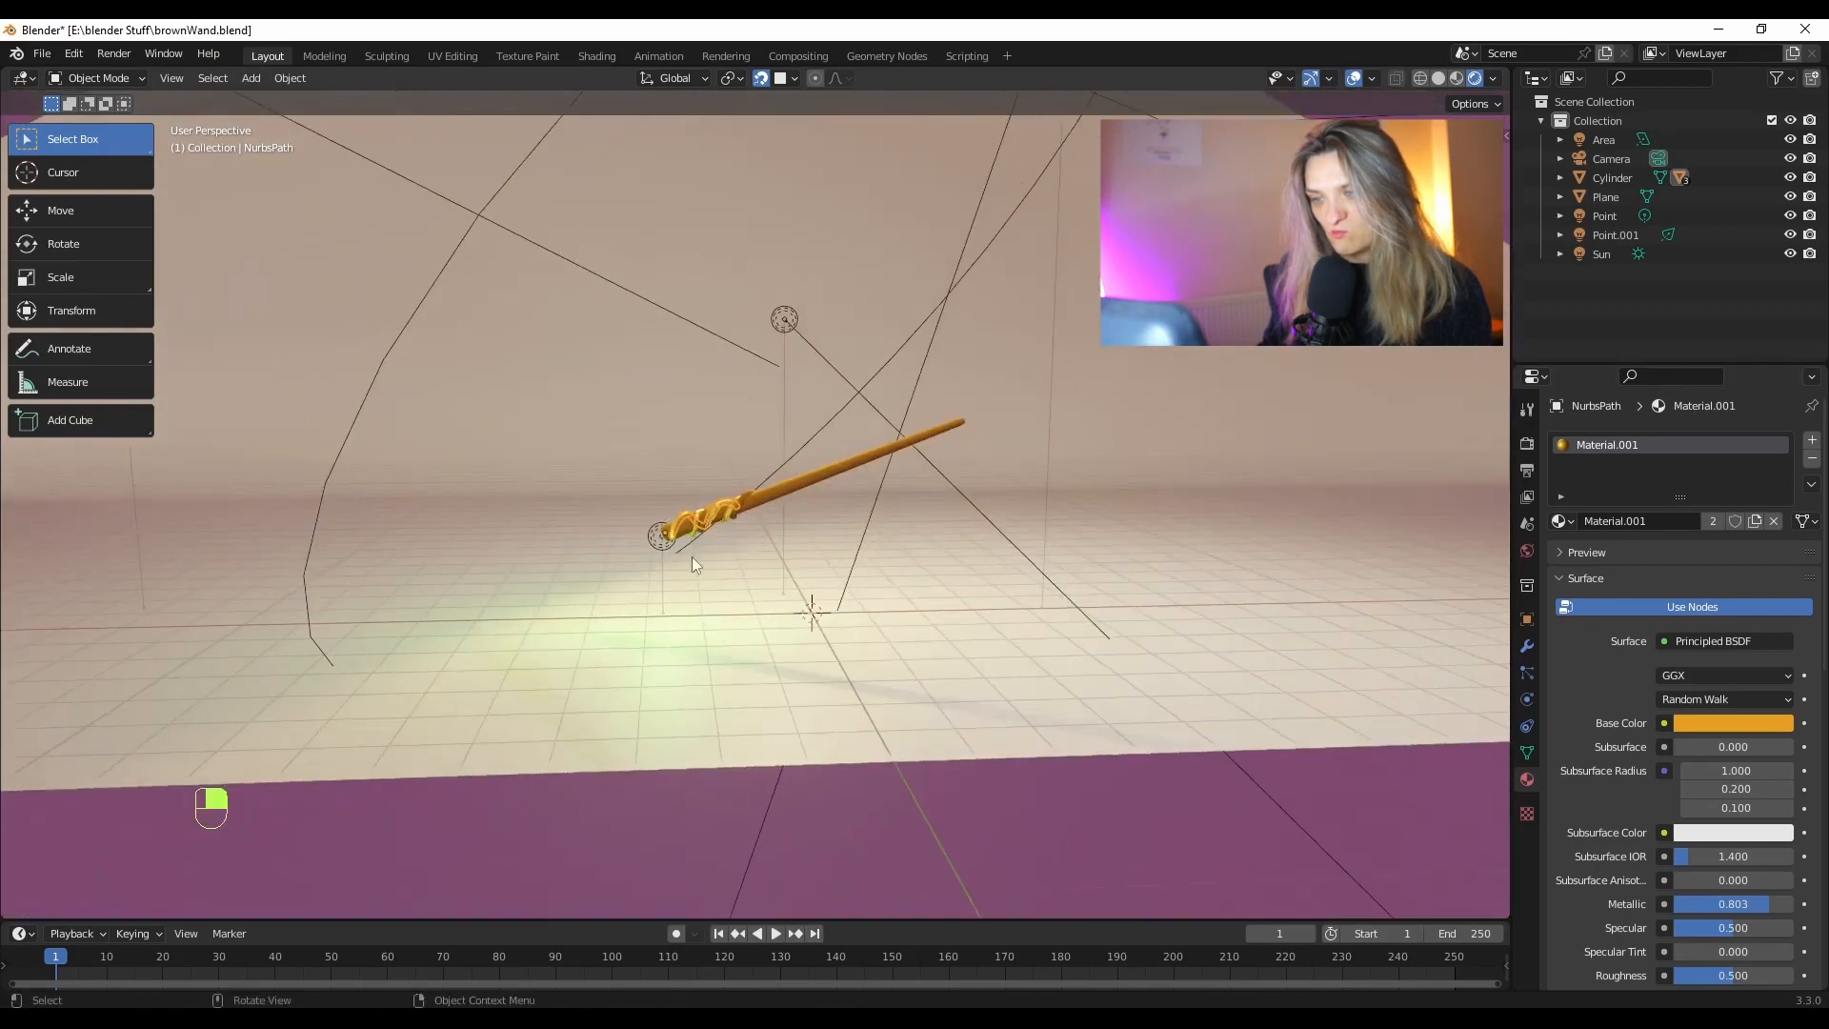
pyautogui.click(659, 538)
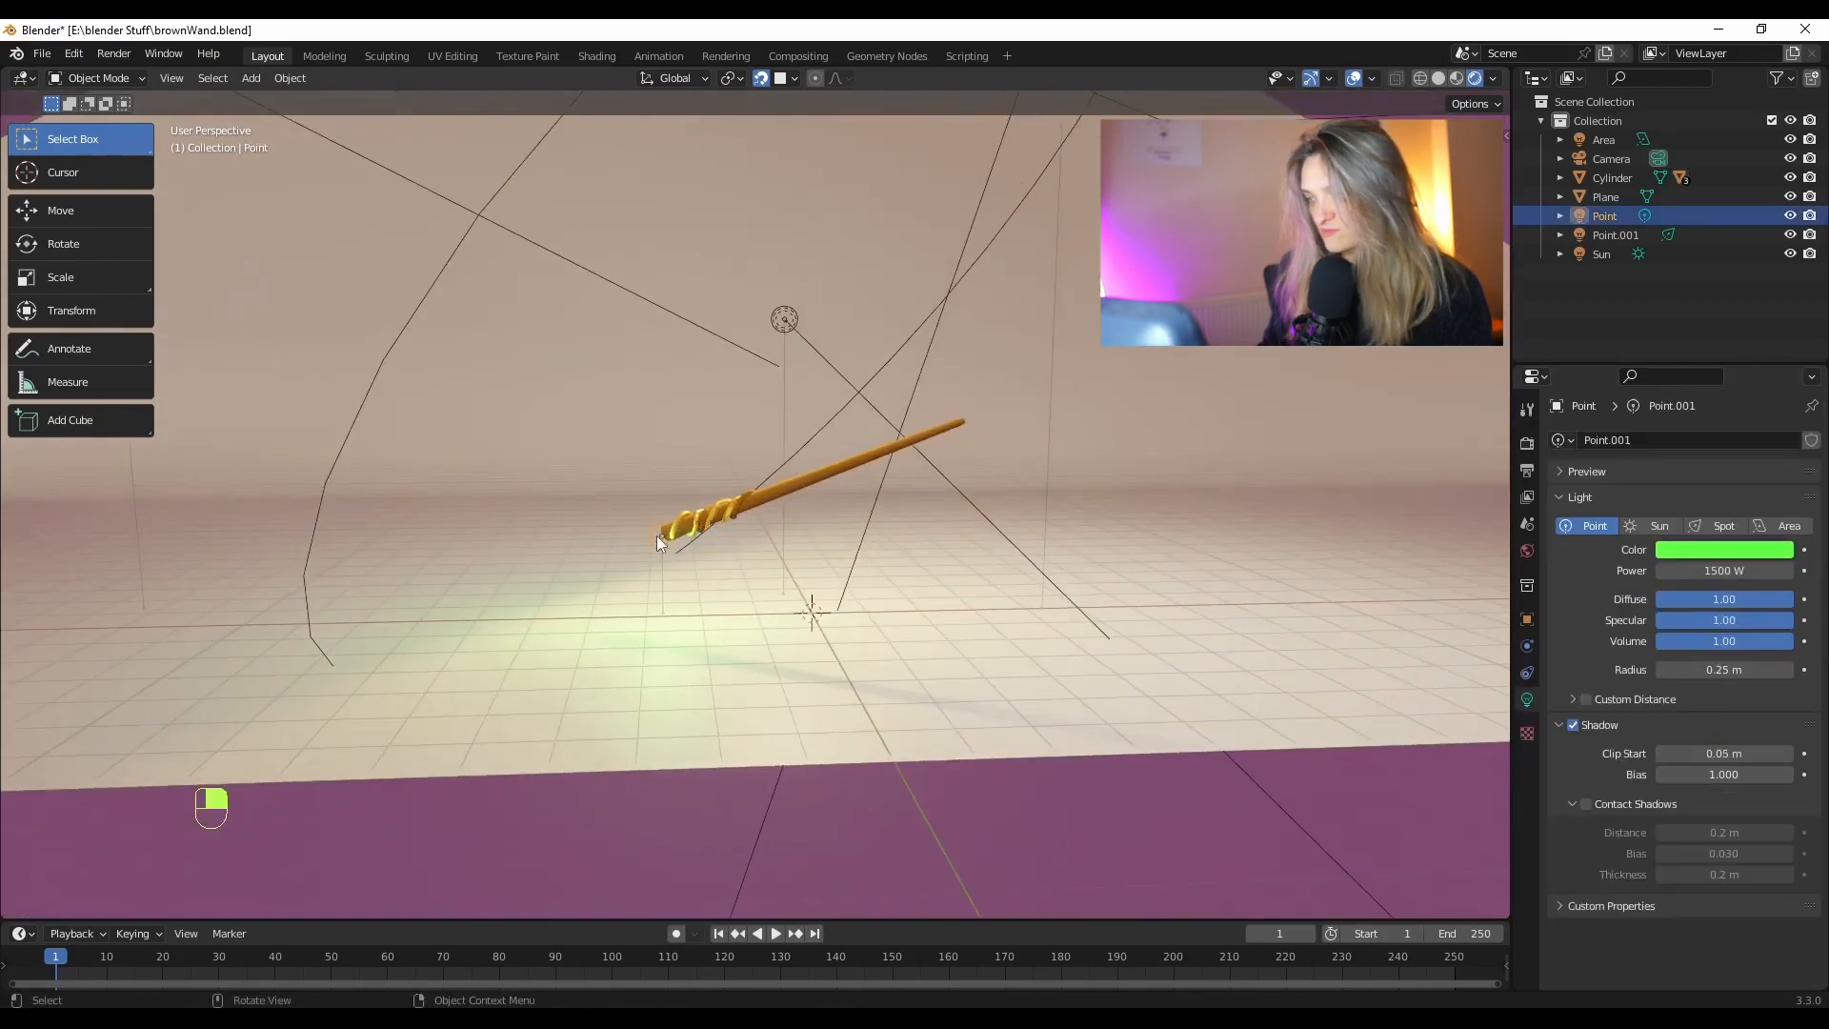
pyautogui.click(1705, 553)
pyautogui.click(1730, 380)
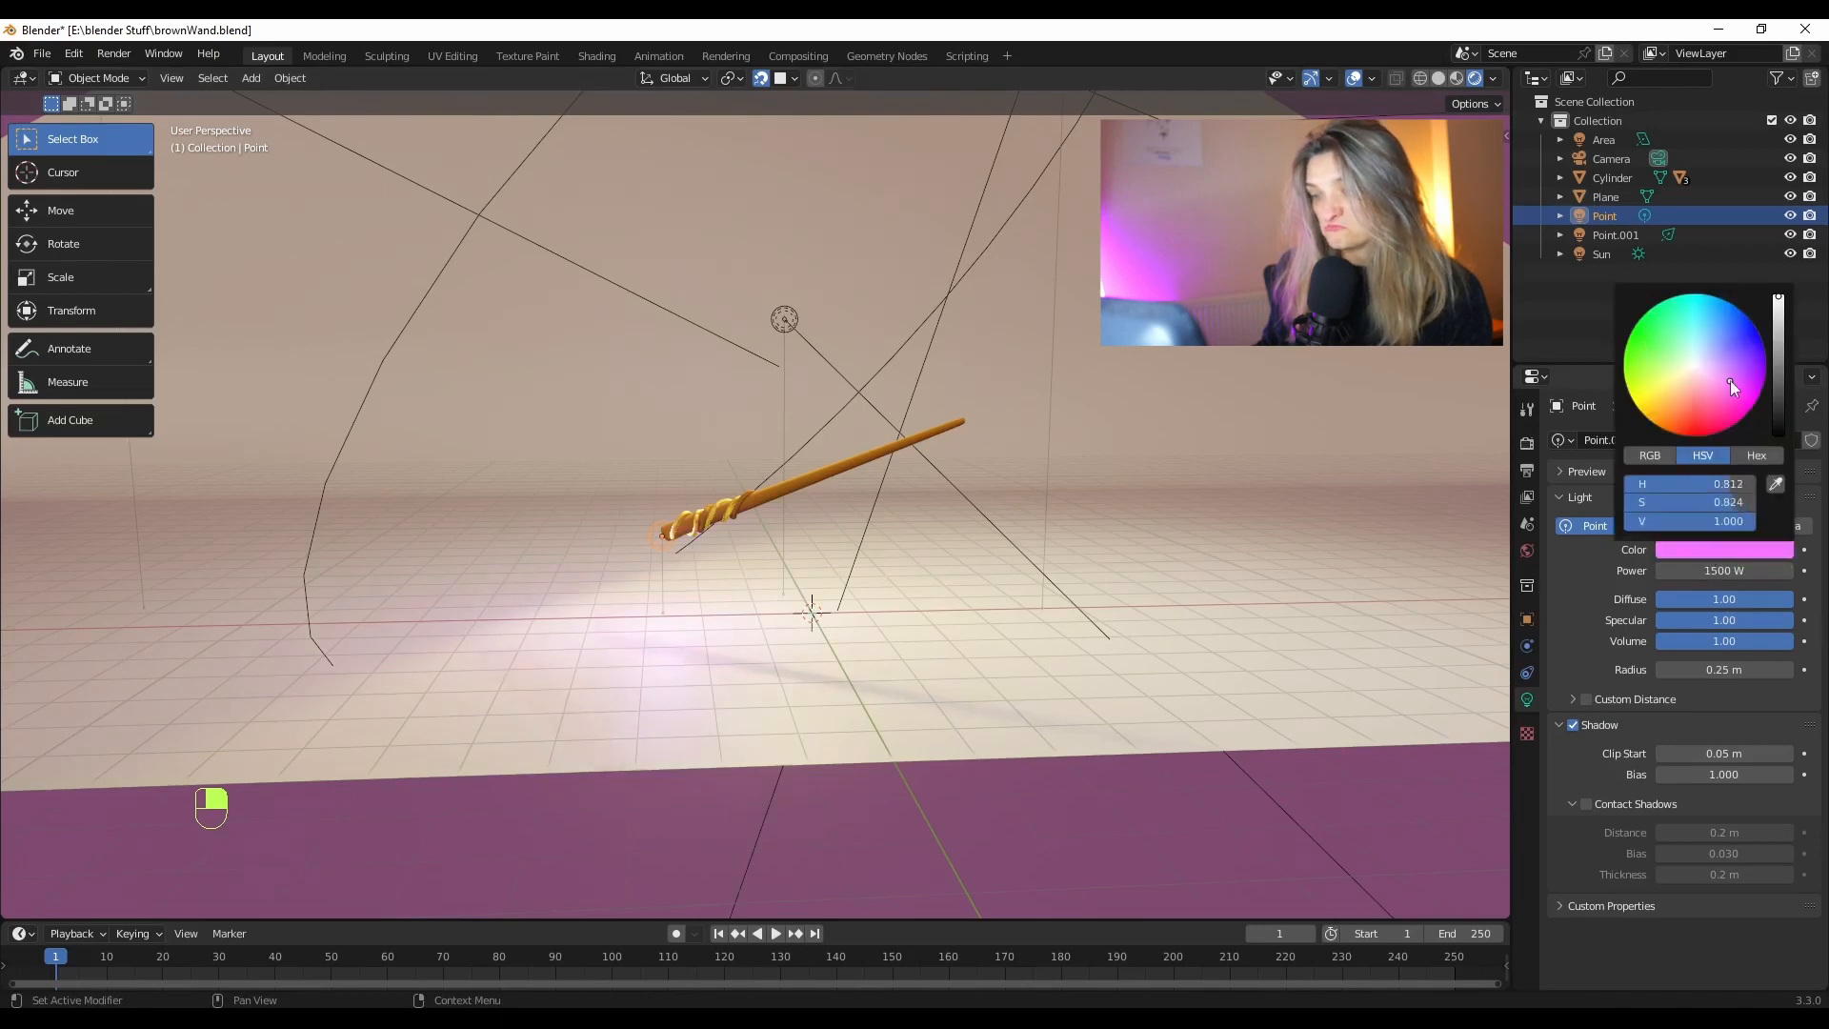
pyautogui.click(1732, 345)
pyautogui.click(1739, 381)
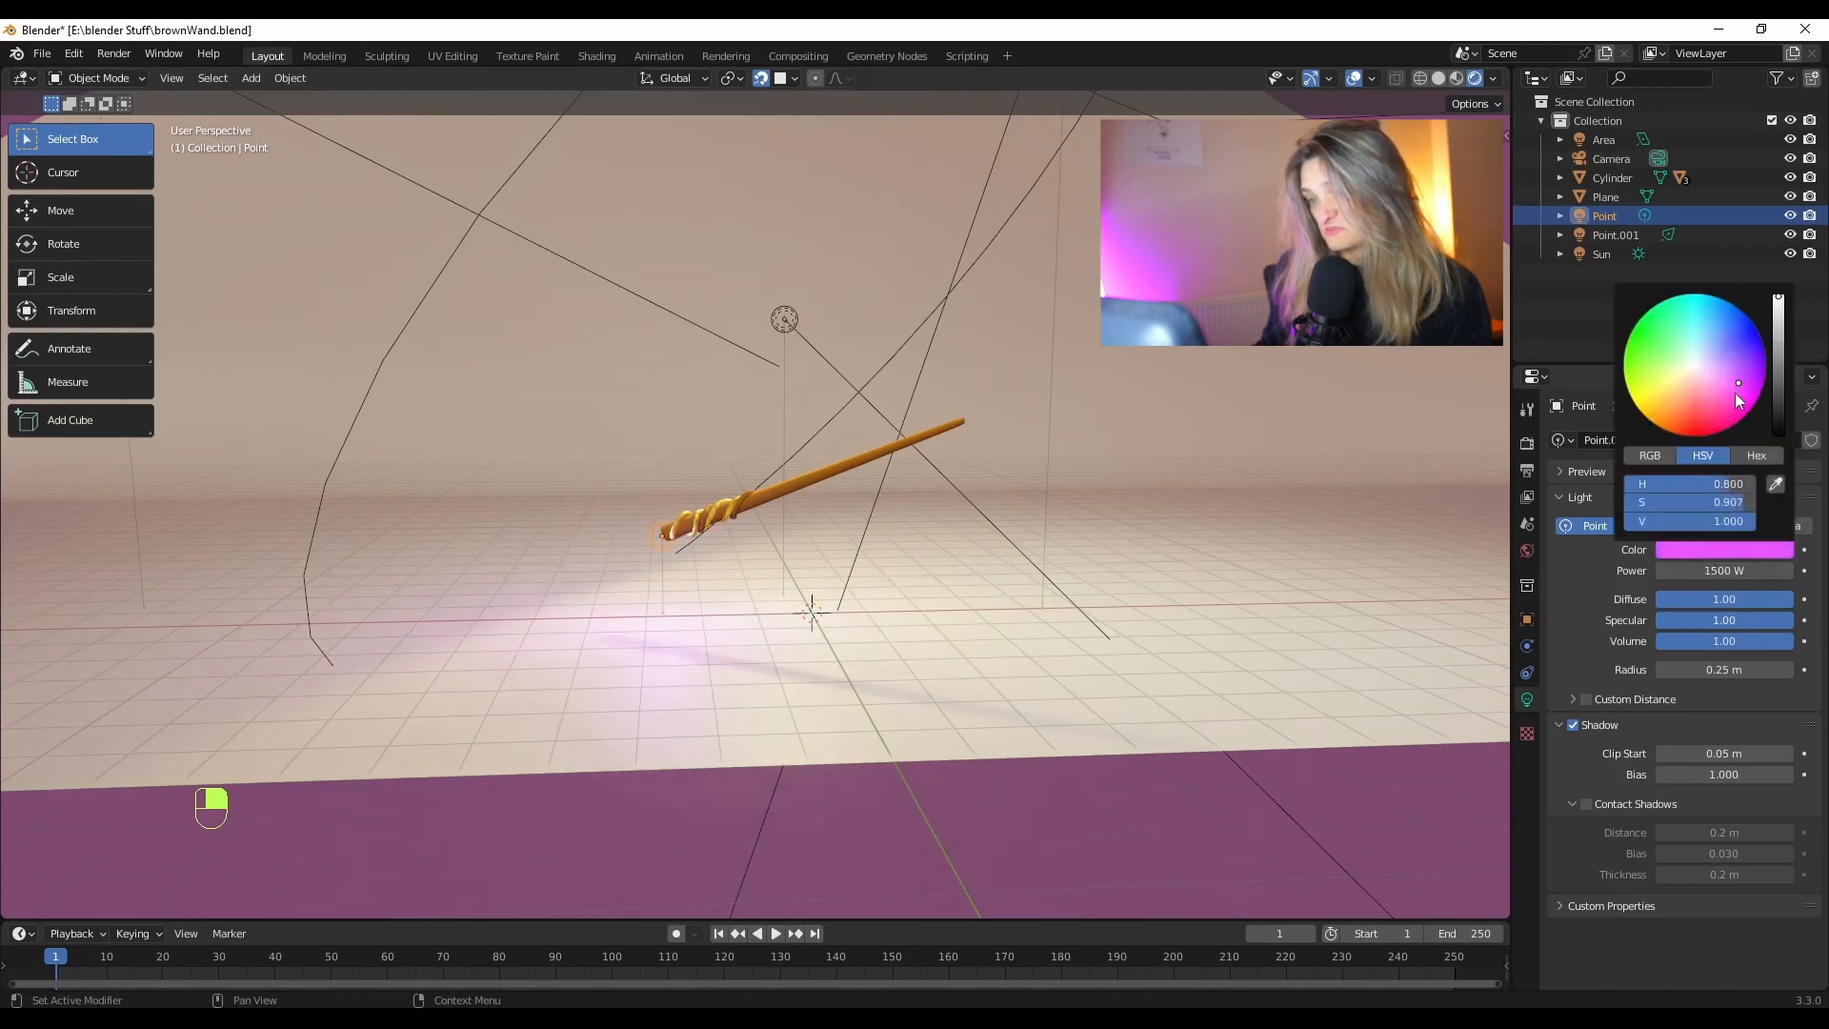
pyautogui.click(1730, 402)
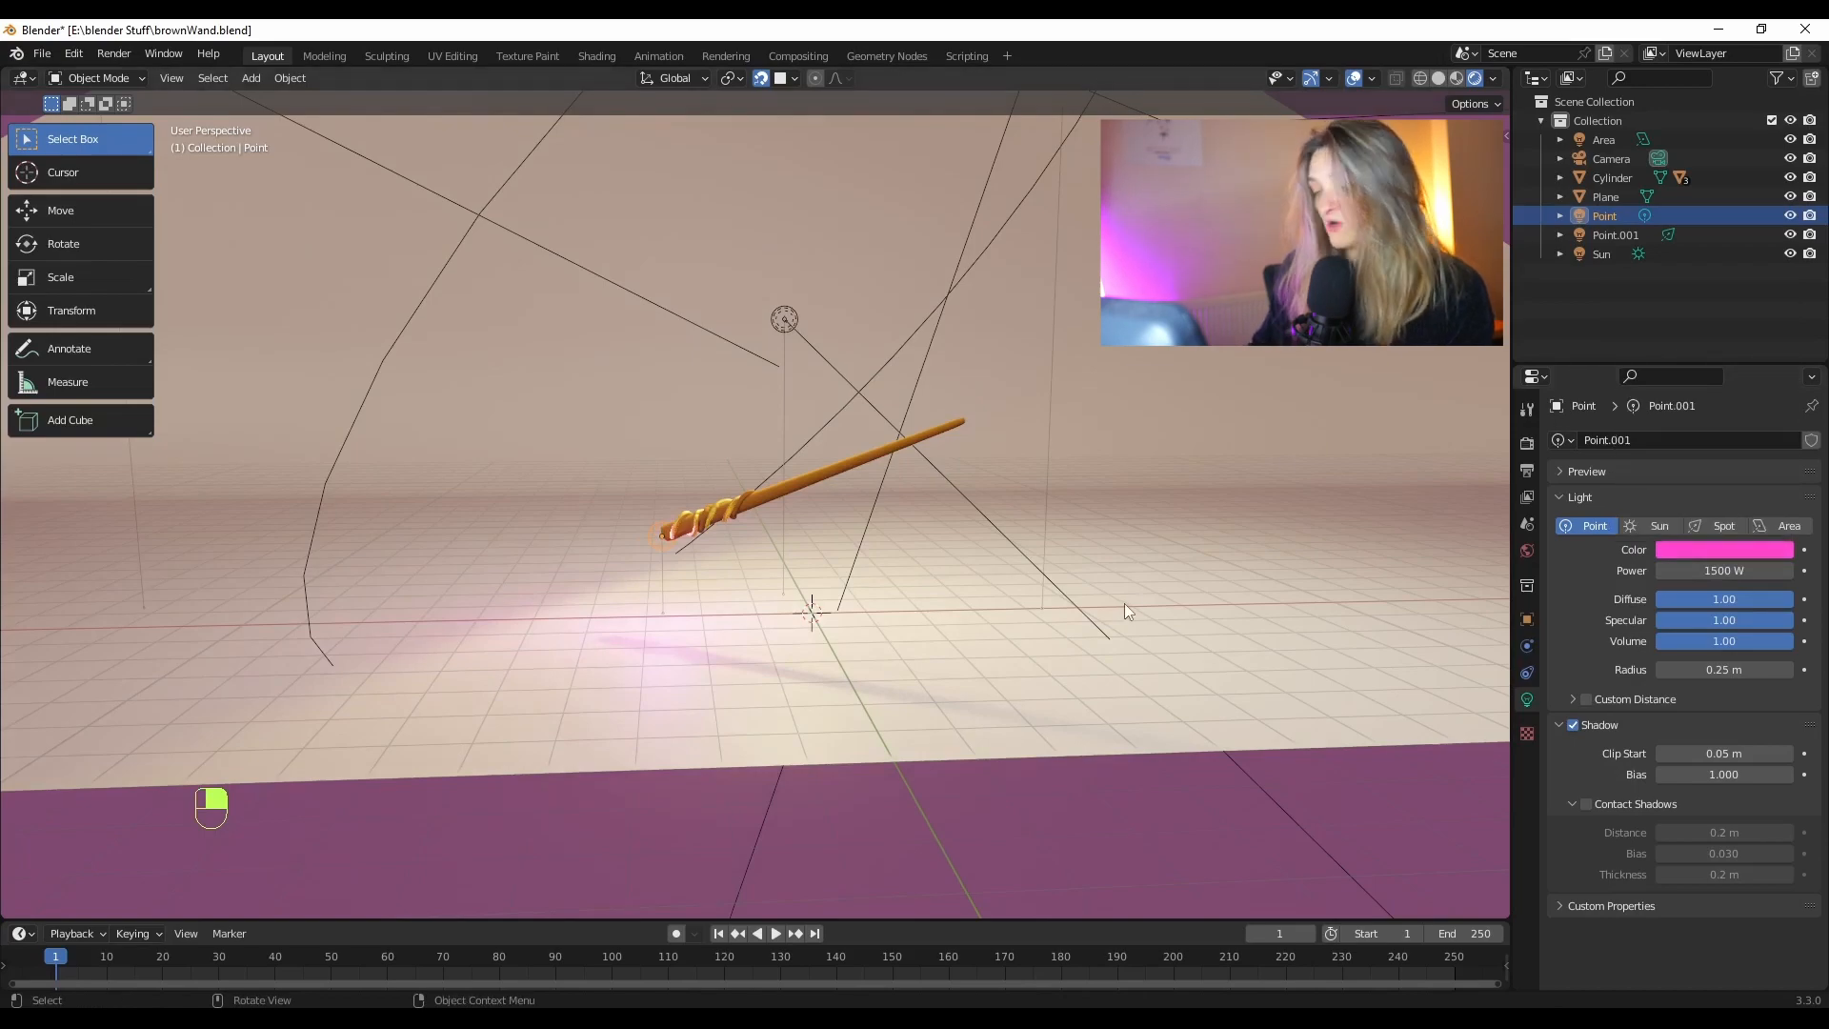
# Render the wand scene as a still image
pyautogui.press('F12')
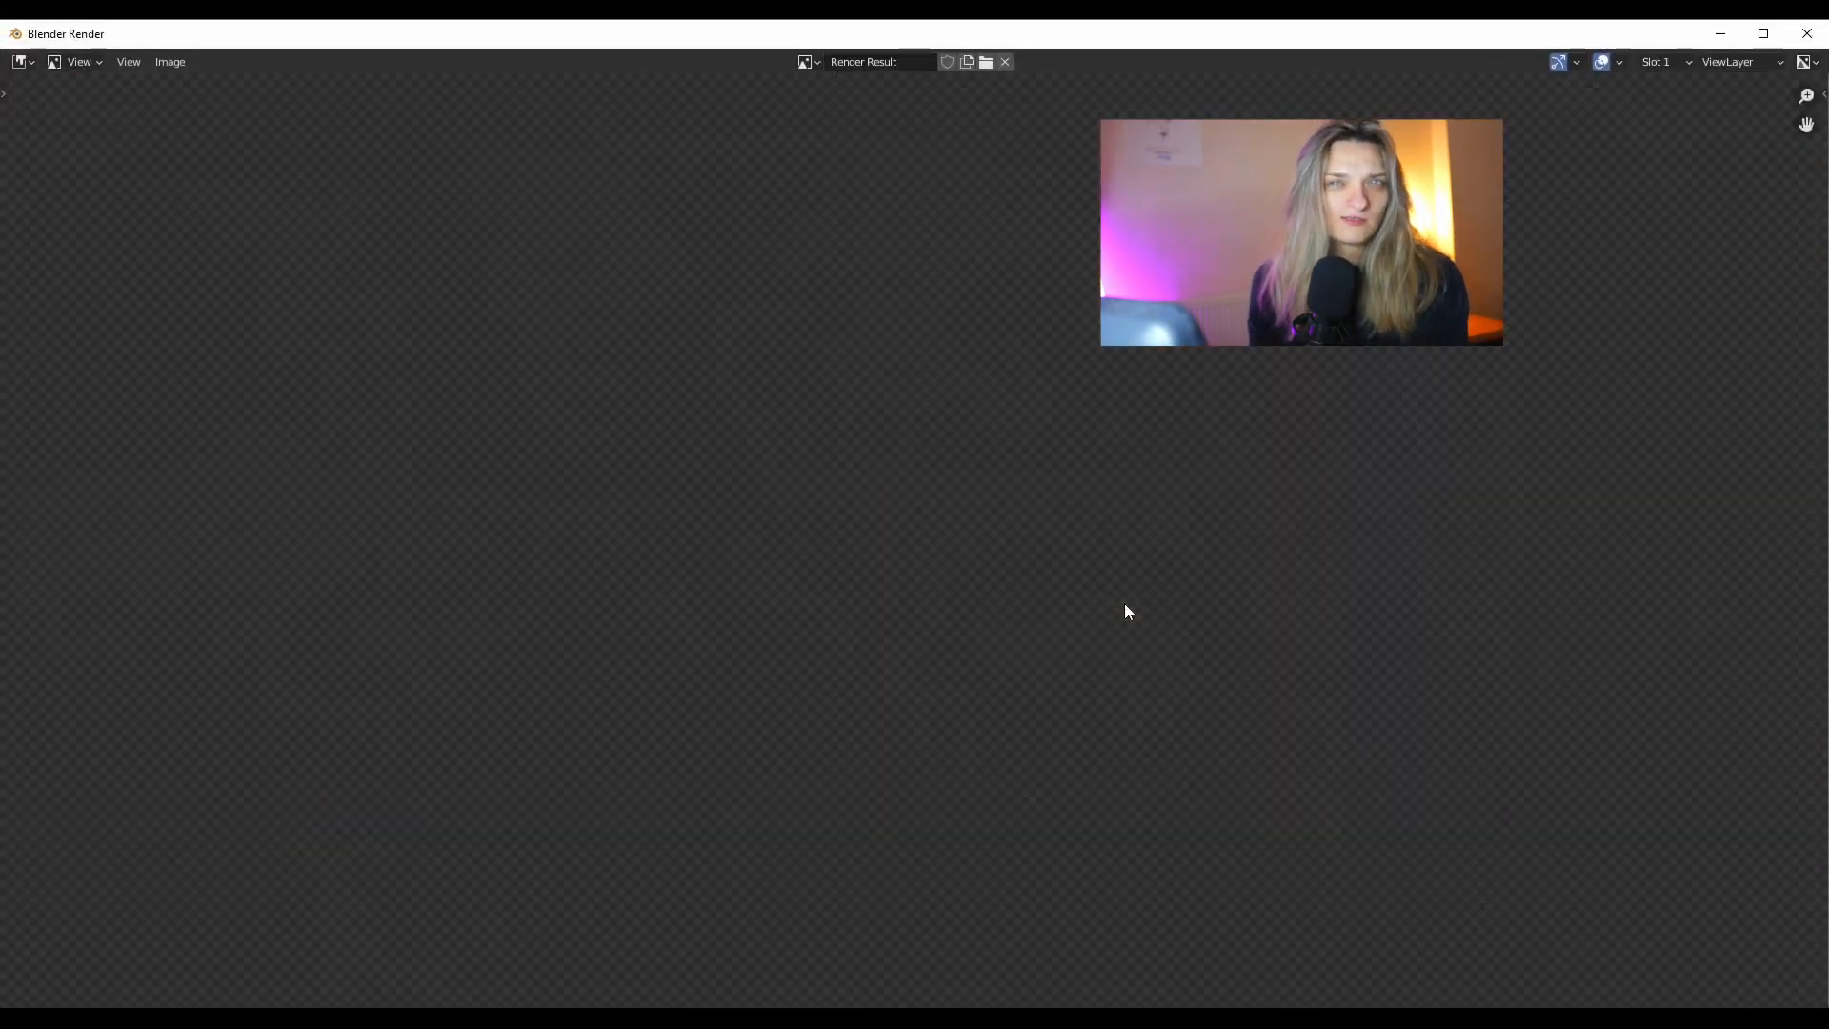